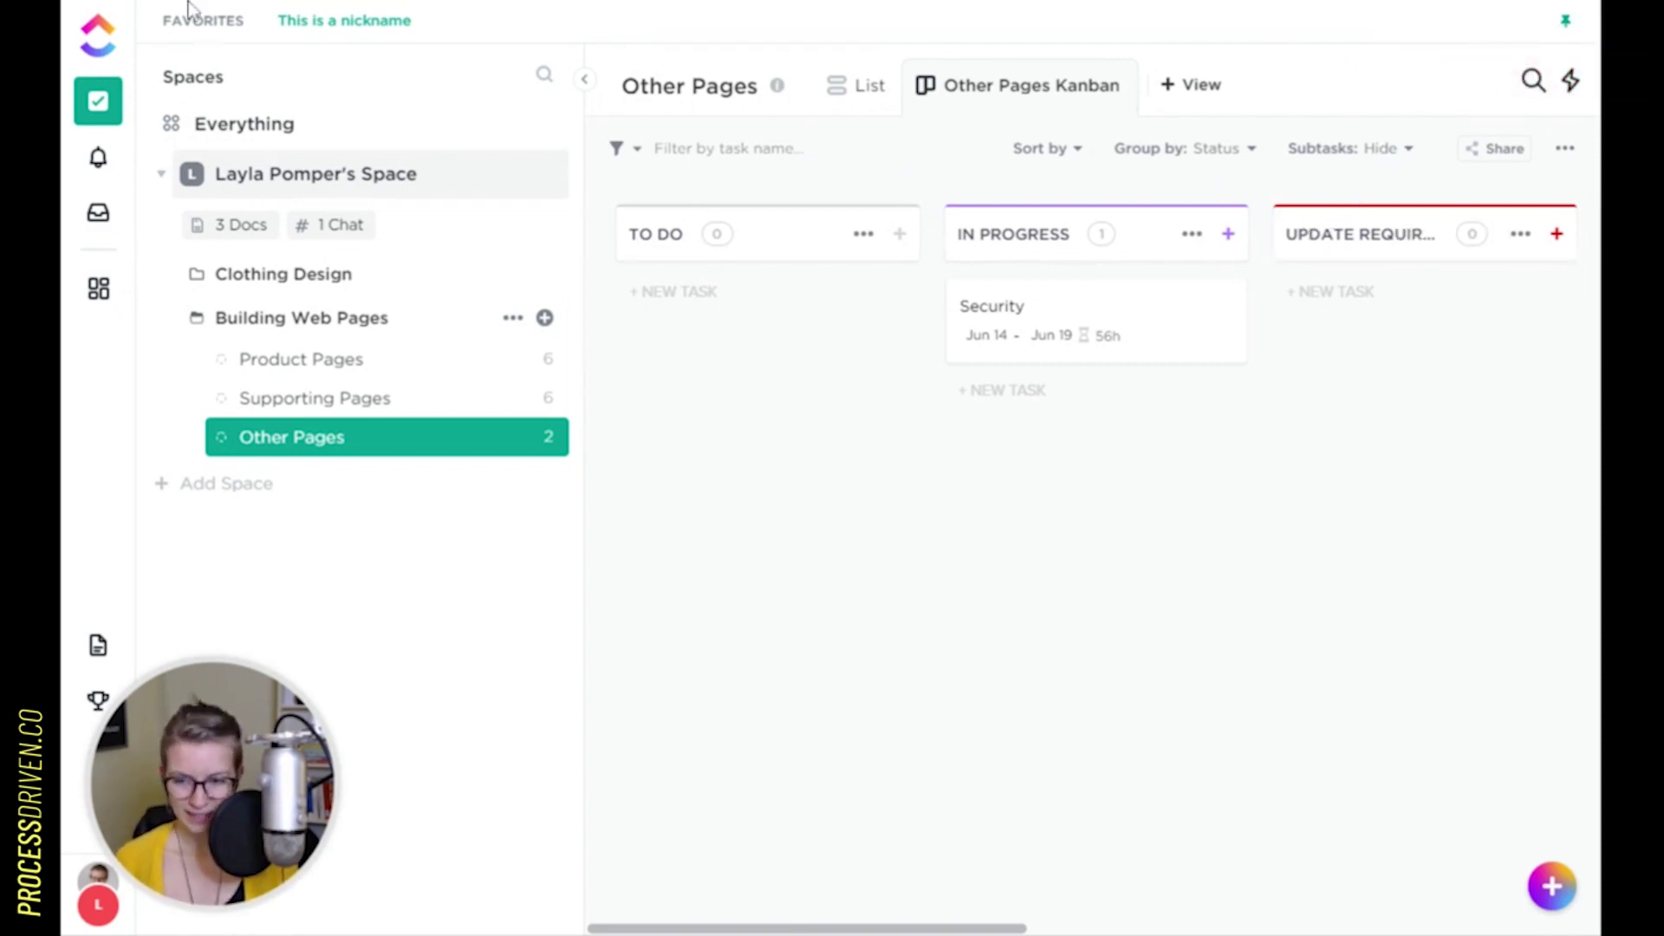
# Unpin the favorites bar into the sidebar, collapse and reopen the sidebar, and pin the favorites back above the workspace
pyautogui.click(1566, 22)
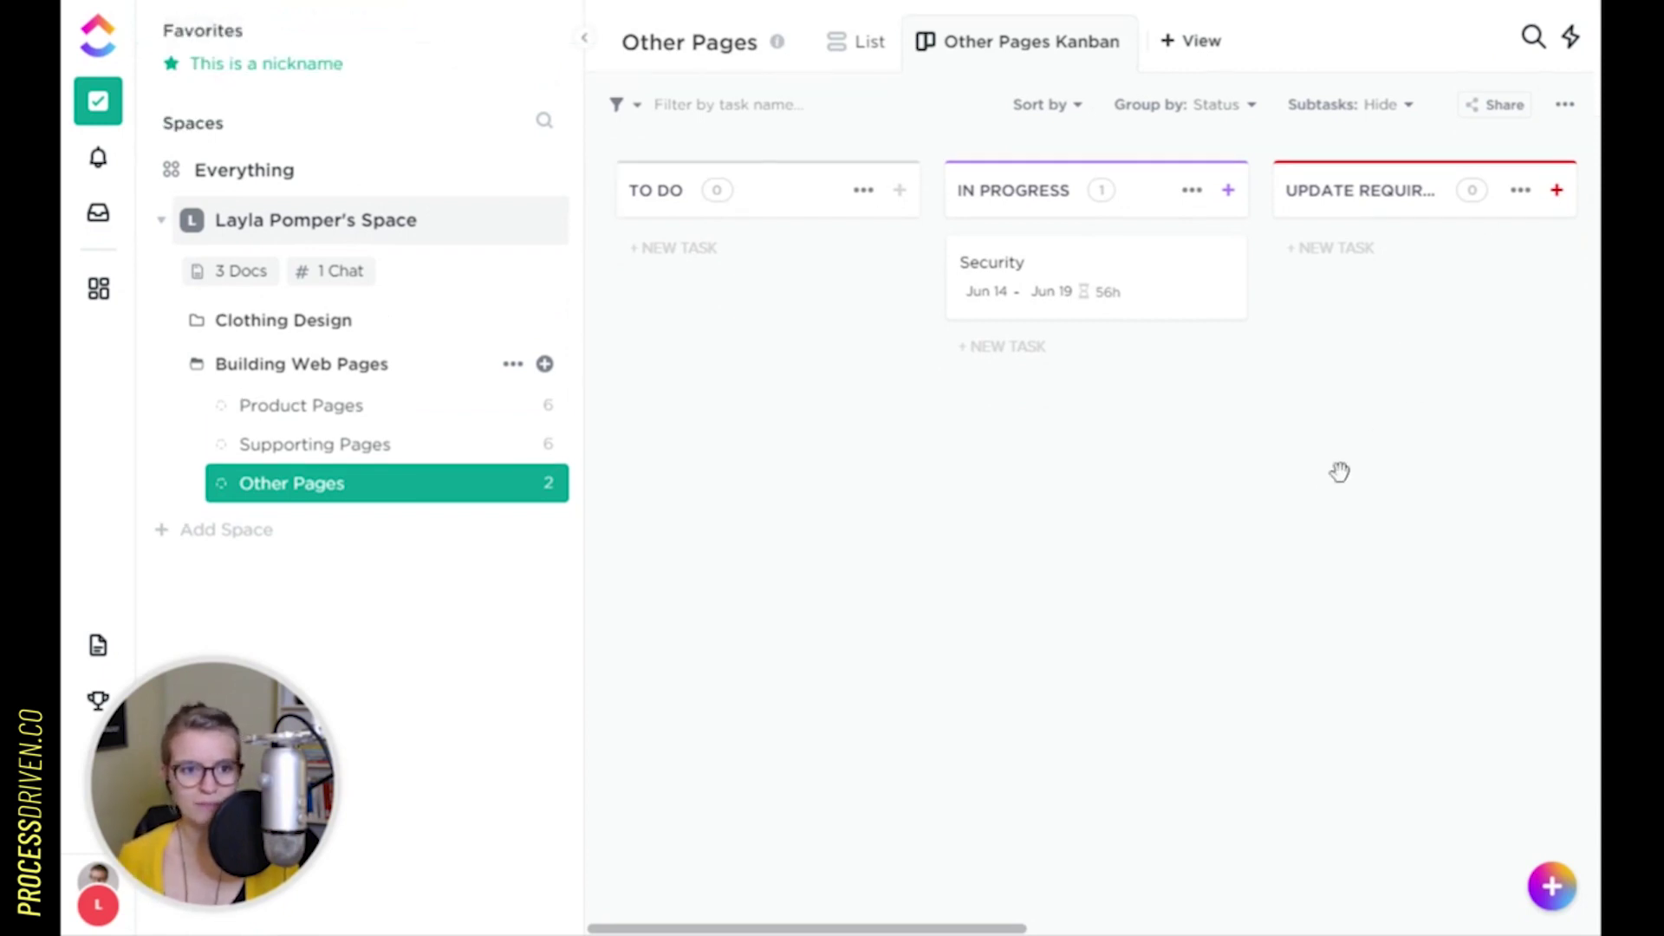
pyautogui.click(583, 46)
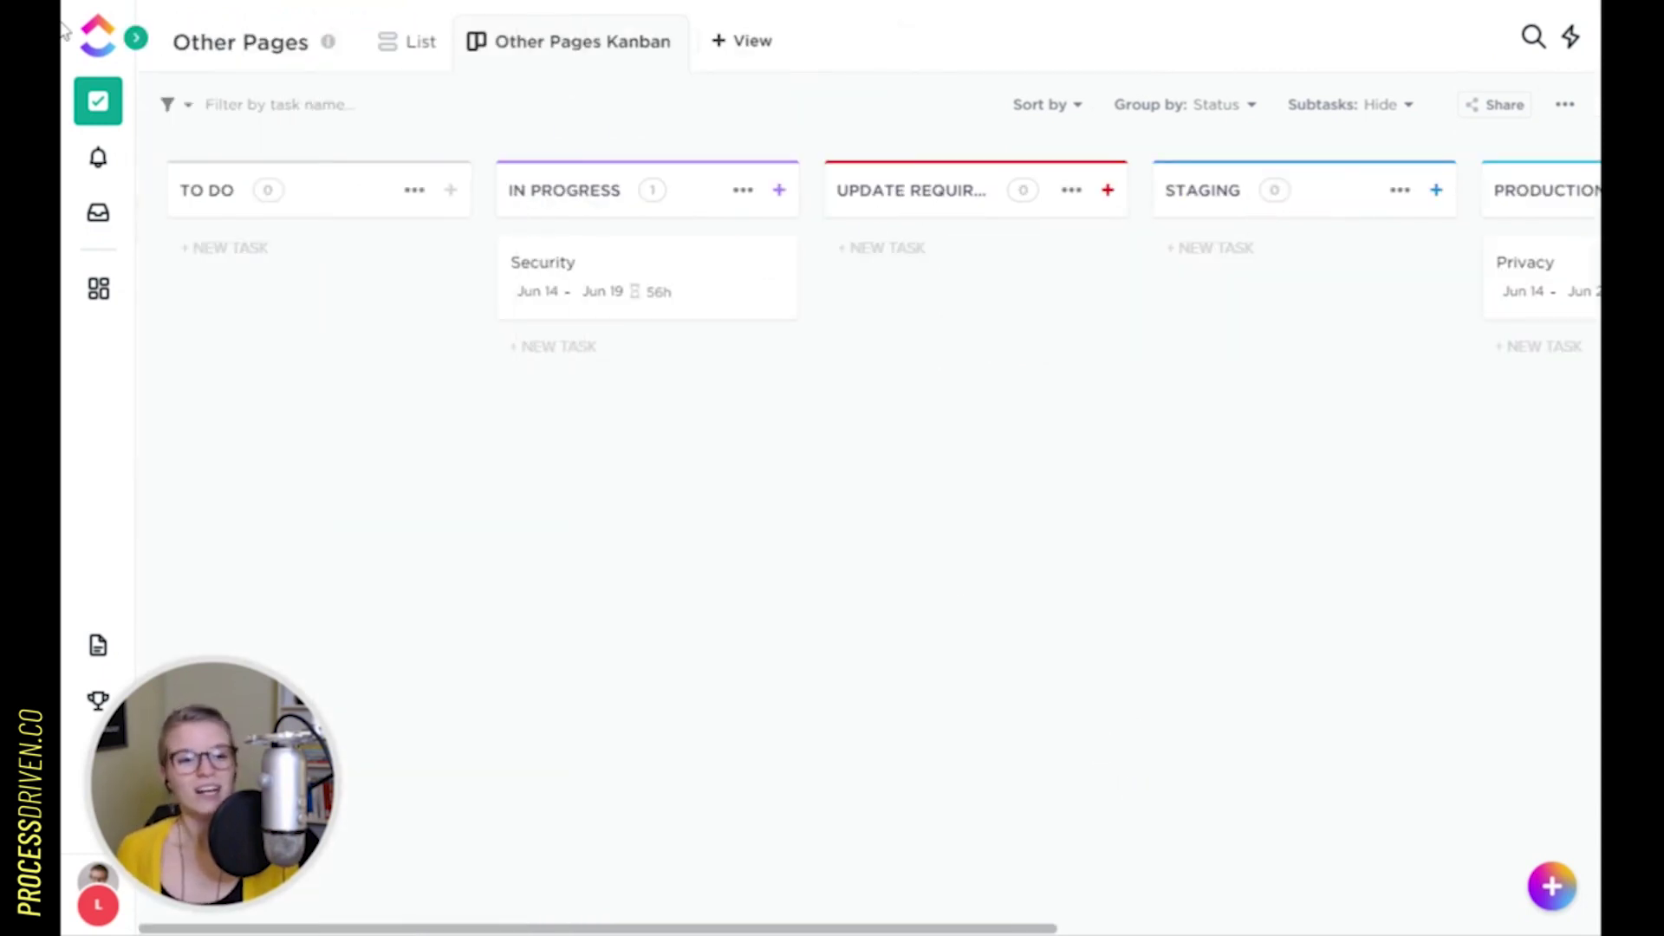
pyautogui.click(137, 39)
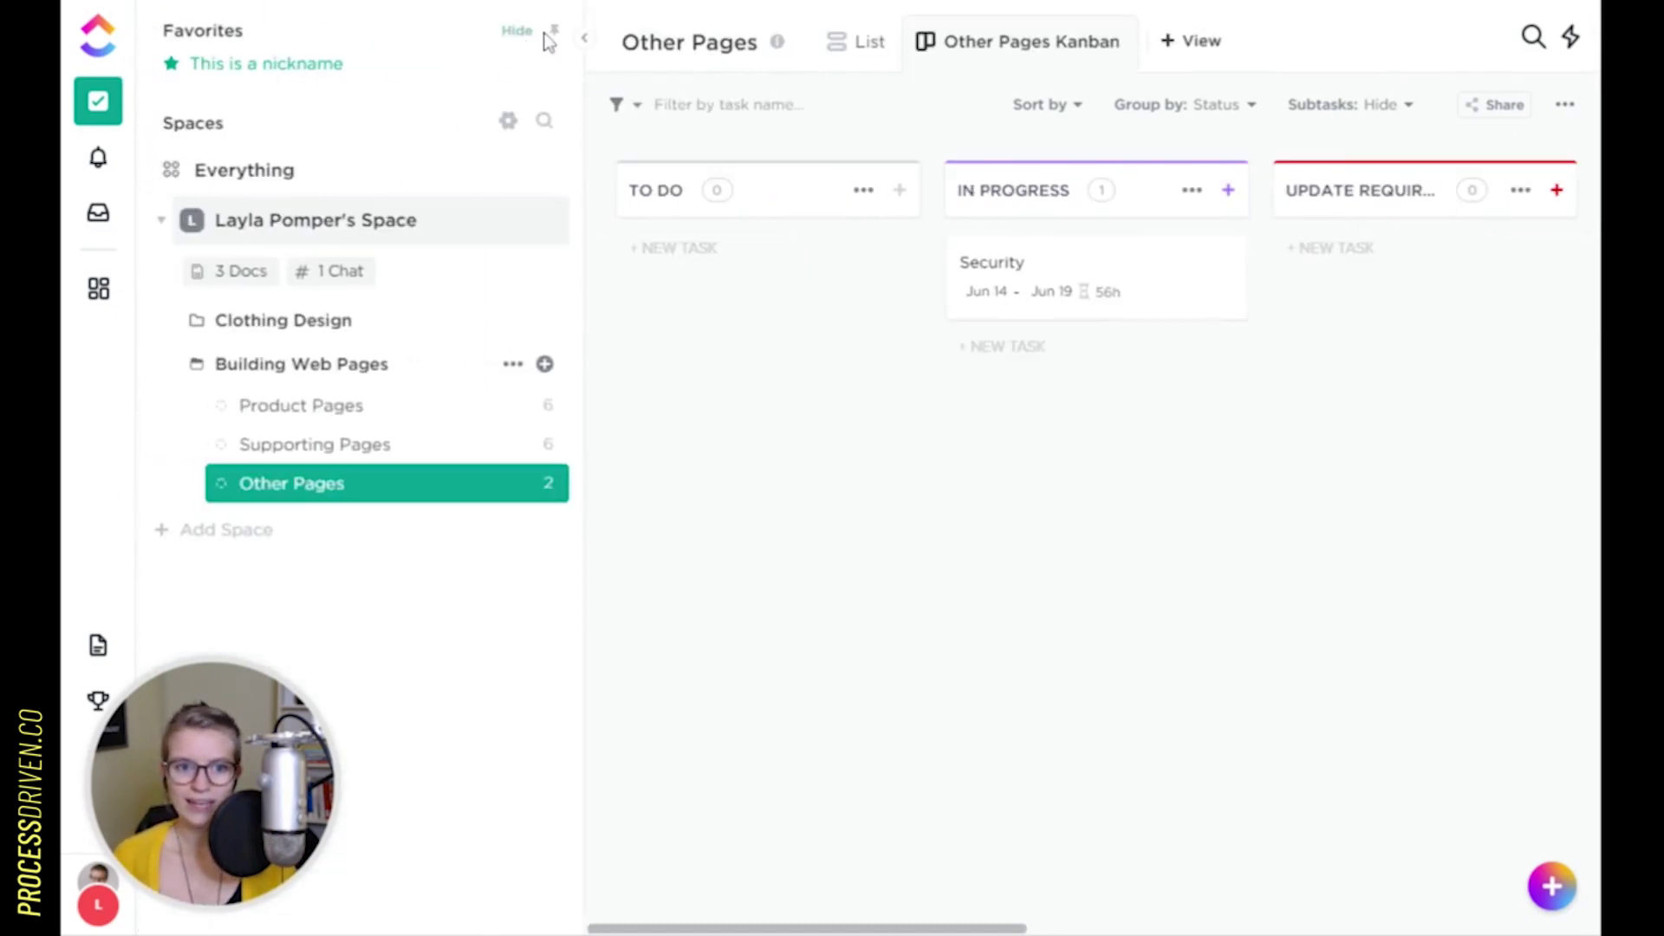
pyautogui.click(554, 33)
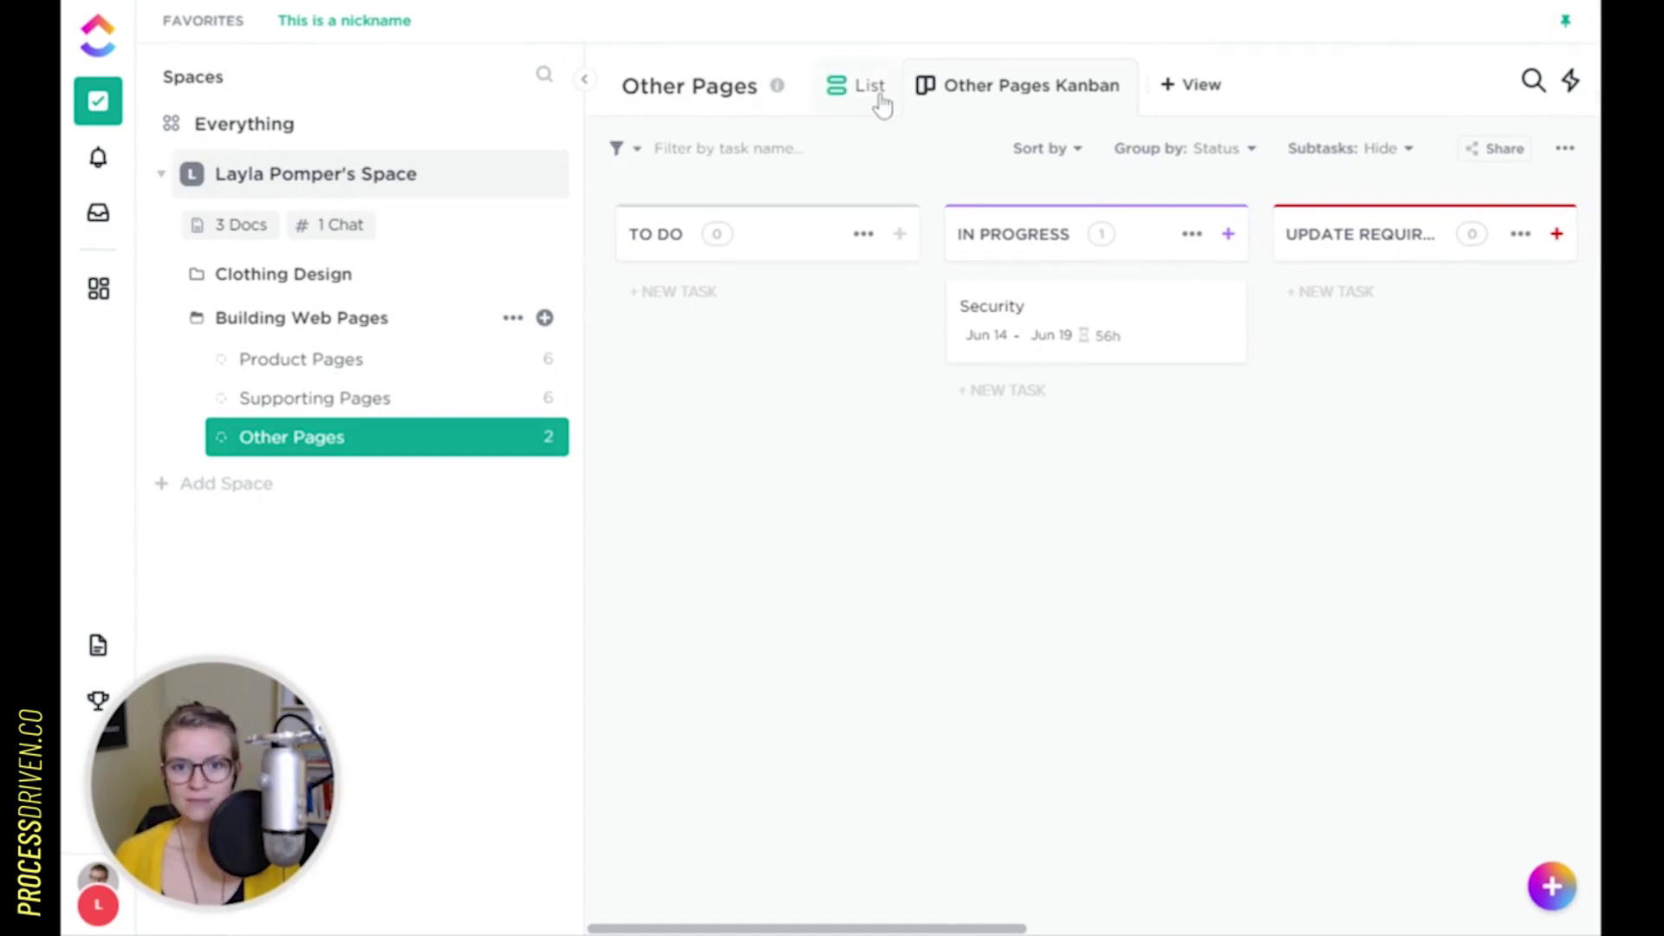
# Open the Schedule view of the list inside the Clothing Design folder
pyautogui.click(386, 277)
pyautogui.click(362, 326)
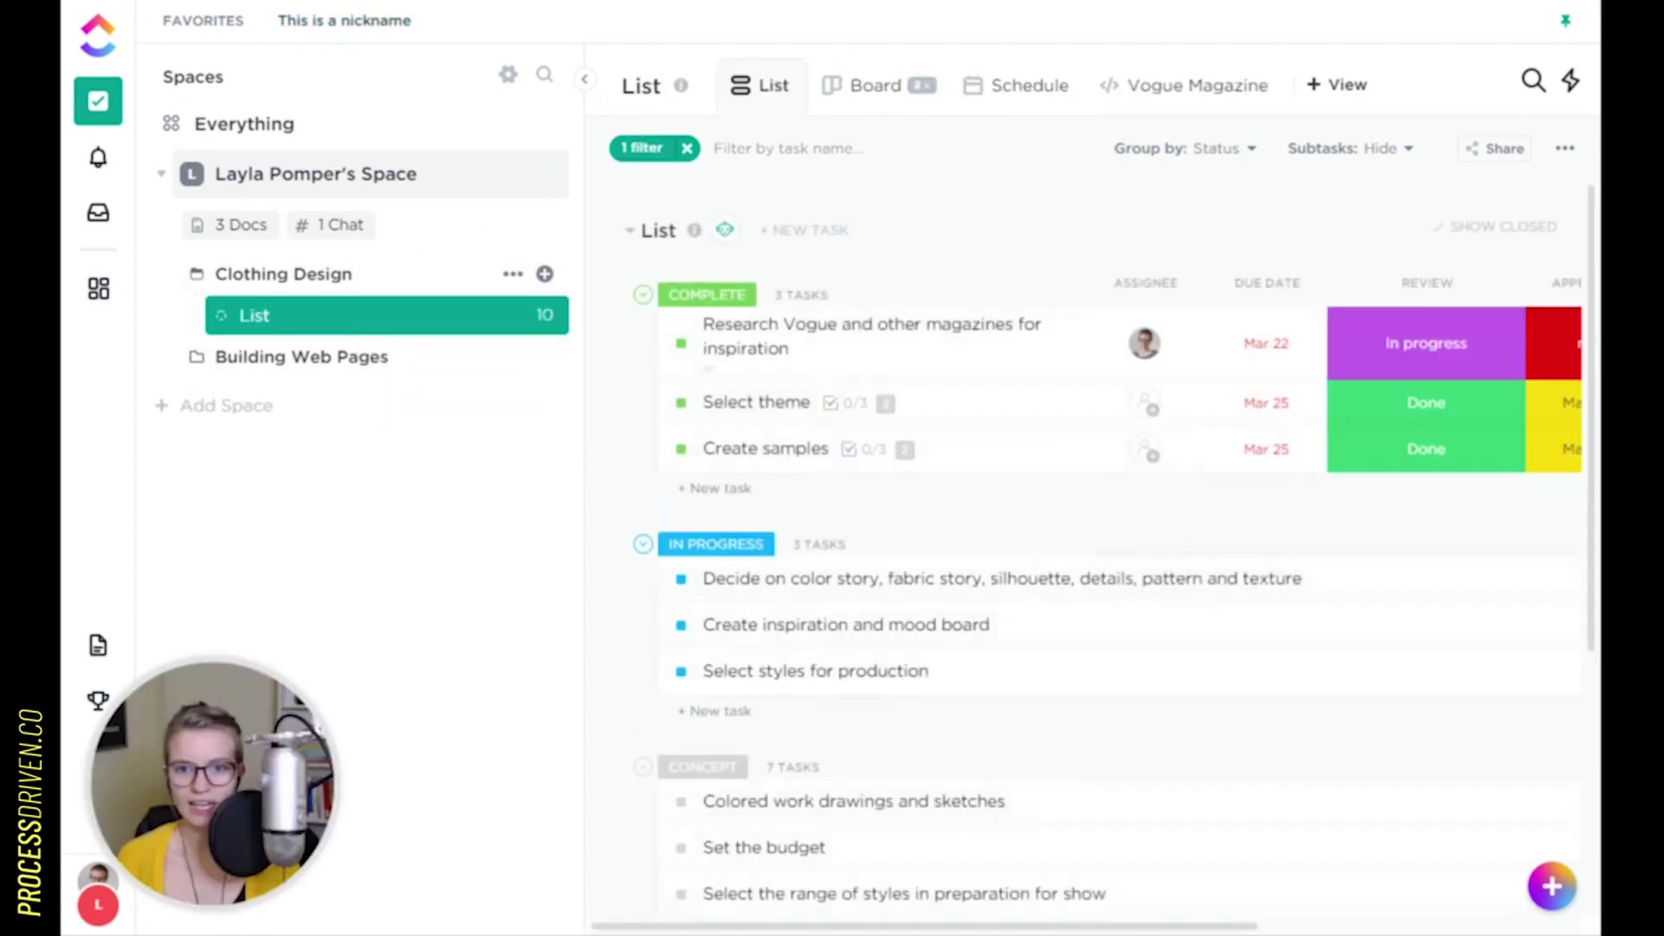
pyautogui.click(1065, 84)
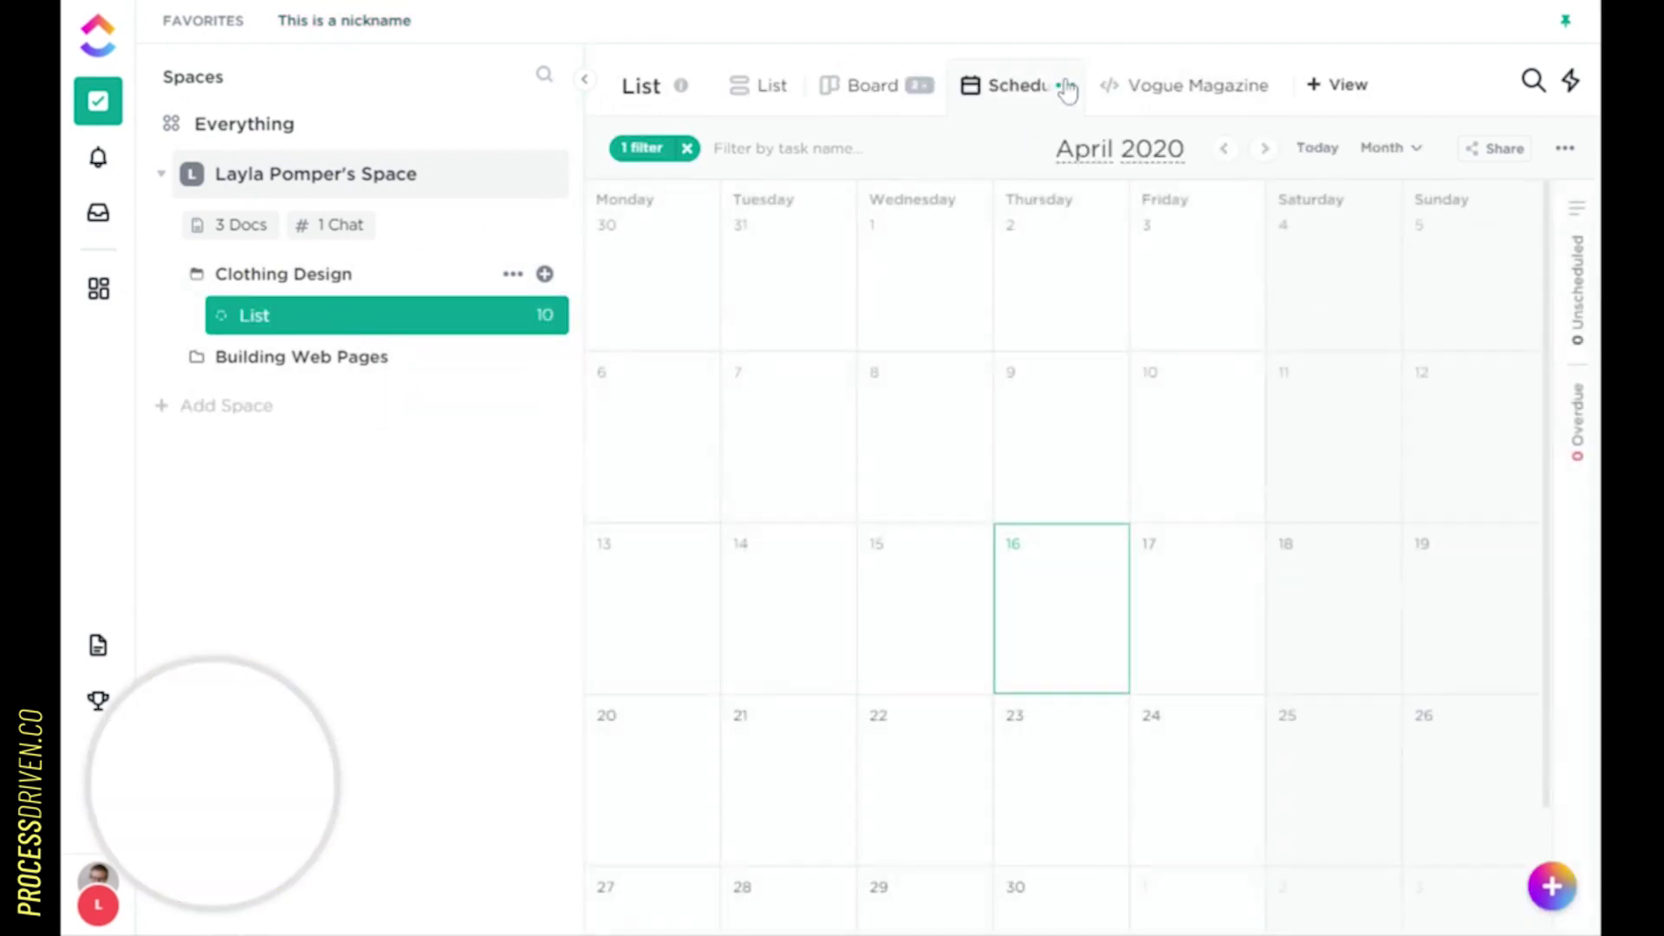
# Add the Schedule view to favorites under the name "Clothing Schedule"
pyautogui.click(1068, 86)
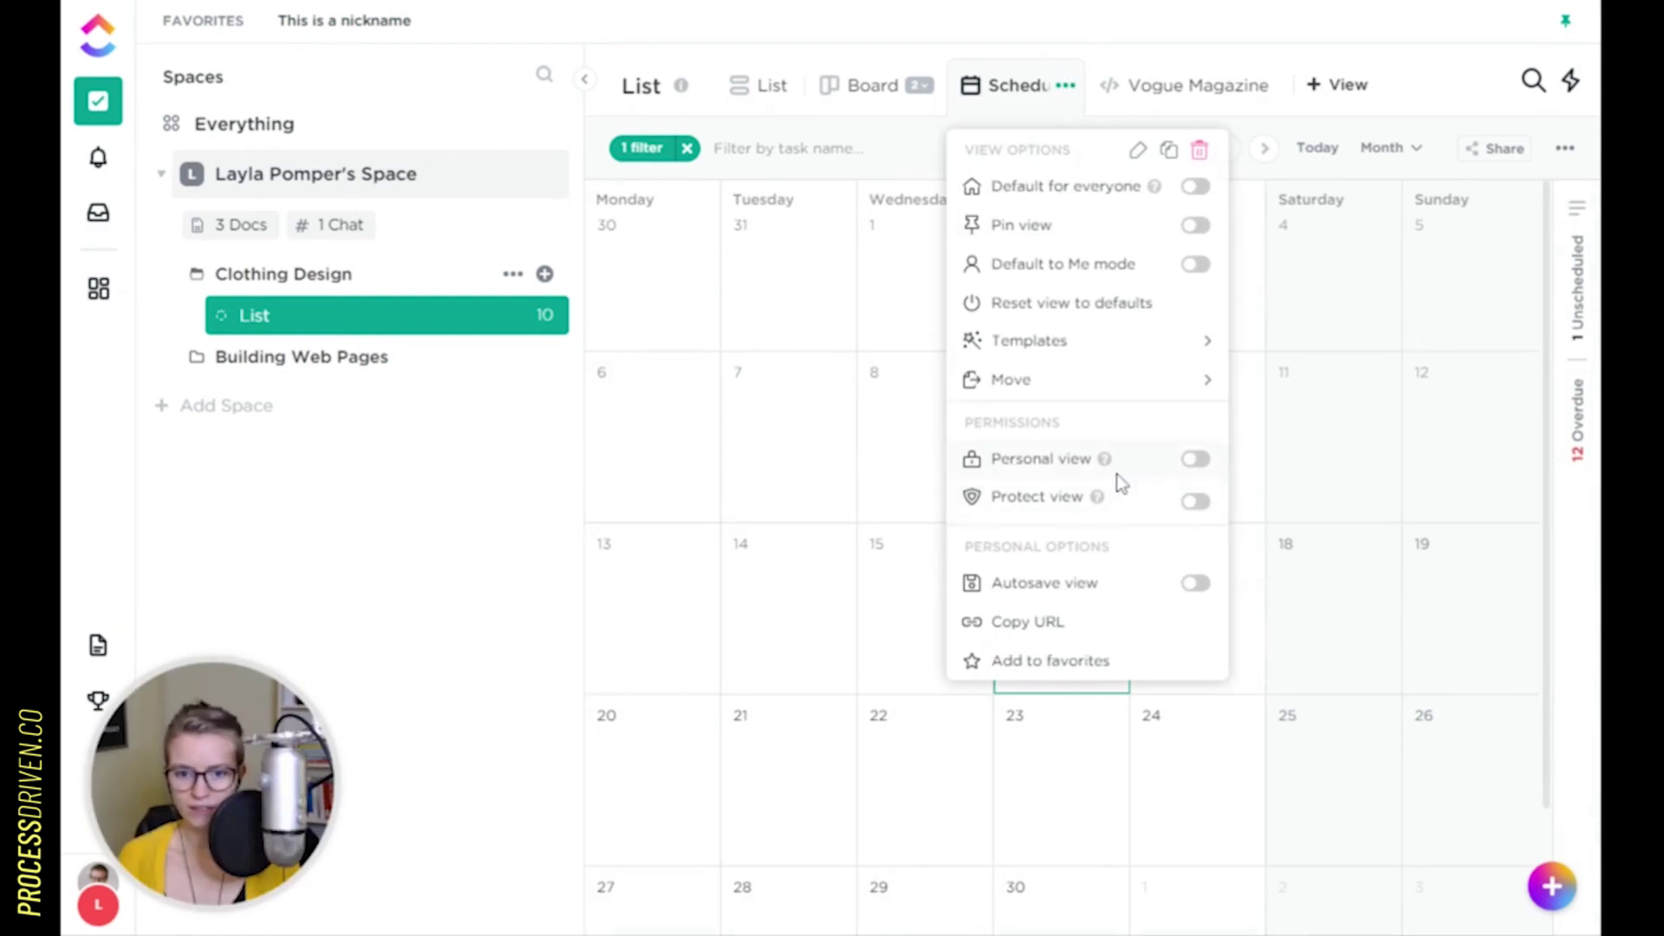
pyautogui.click(1151, 674)
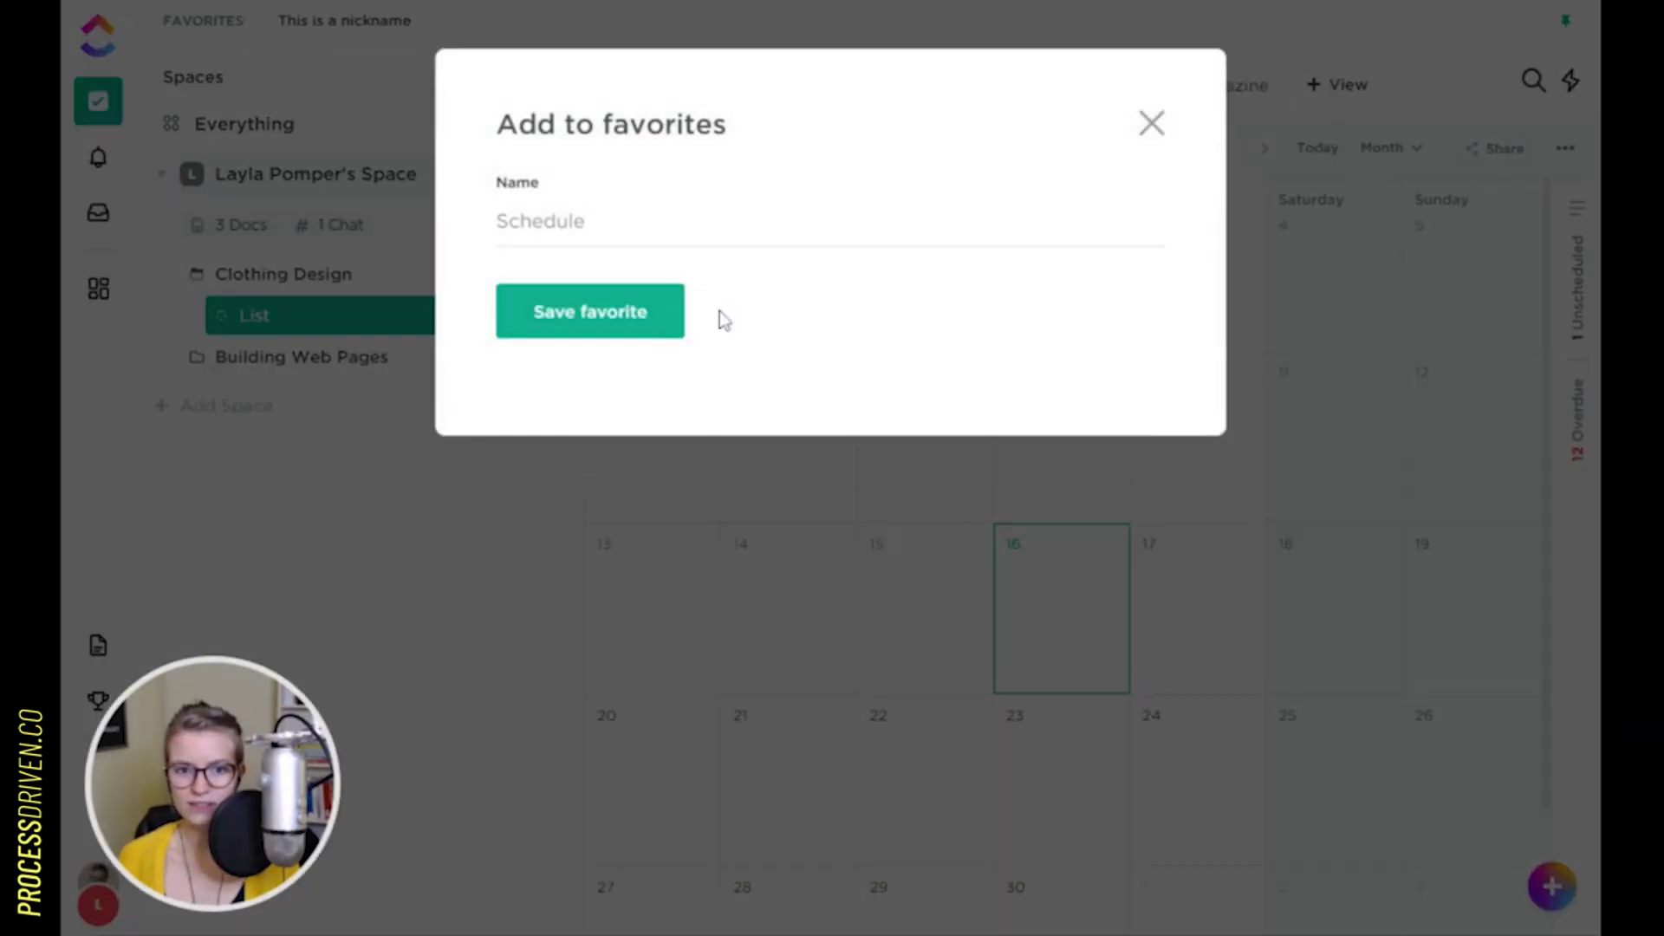
pyautogui.click(610, 252)
pyautogui.press('Left')
pyautogui.press('Left')
pyautogui.press('Left')
pyautogui.press('Left')
pyautogui.press('Left')
pyautogui.press('Left')
pyautogui.press('Left')
pyautogui.press('Left')
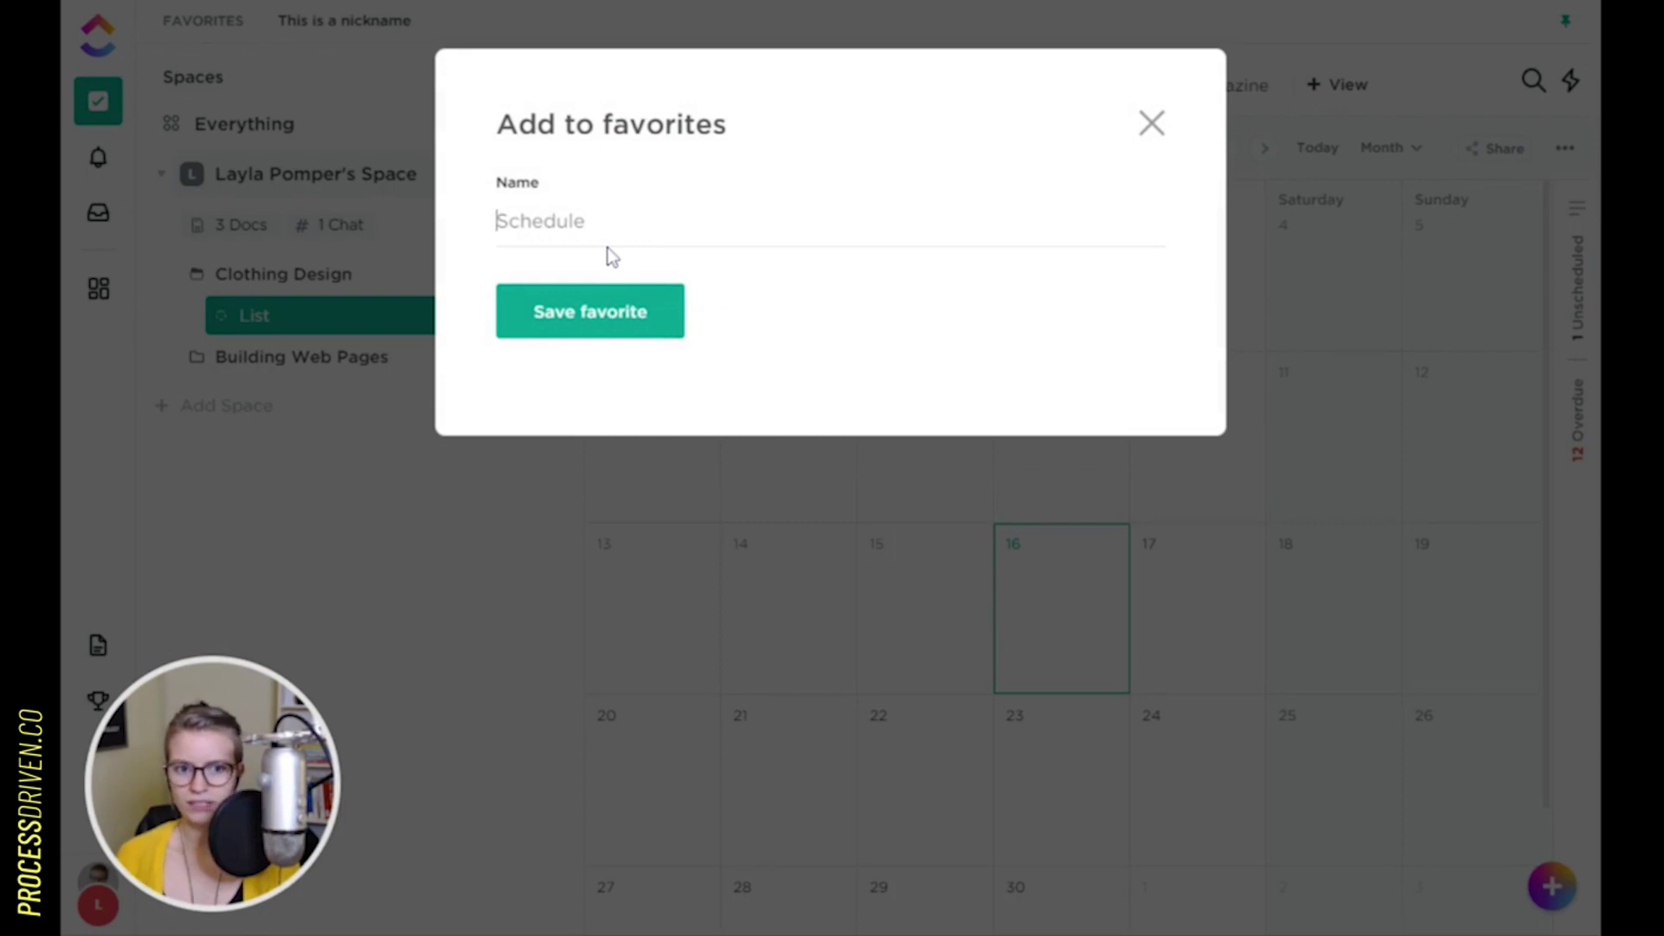
pyautogui.write('Clothi')
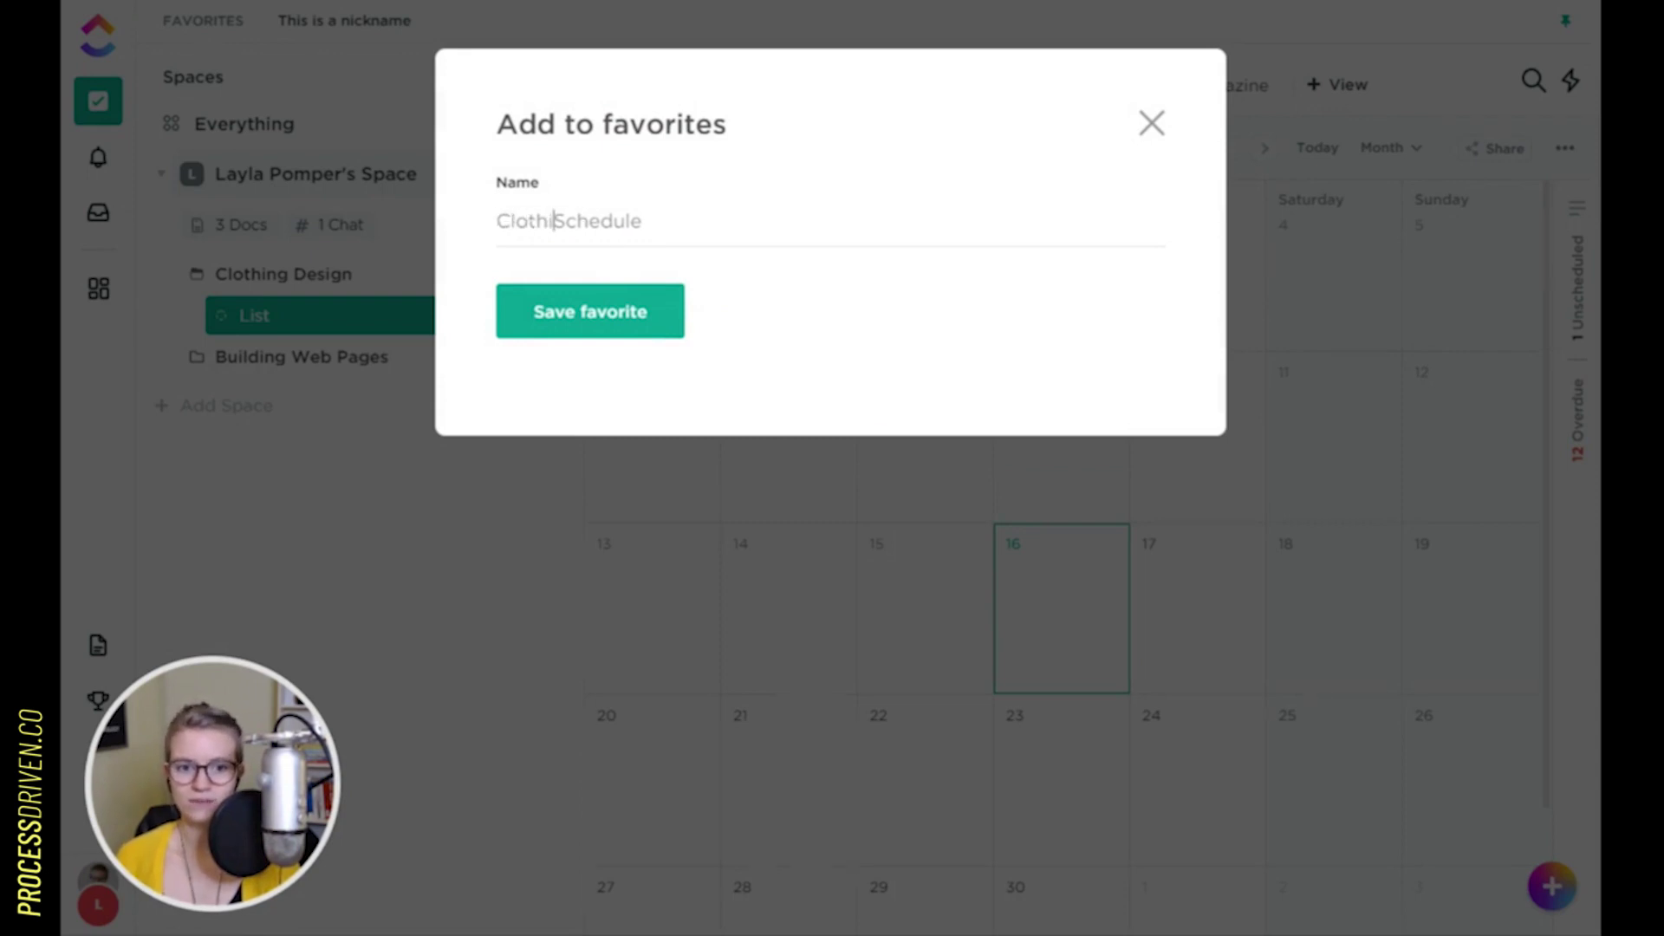
pyautogui.write('ng')
pyautogui.click(587, 312)
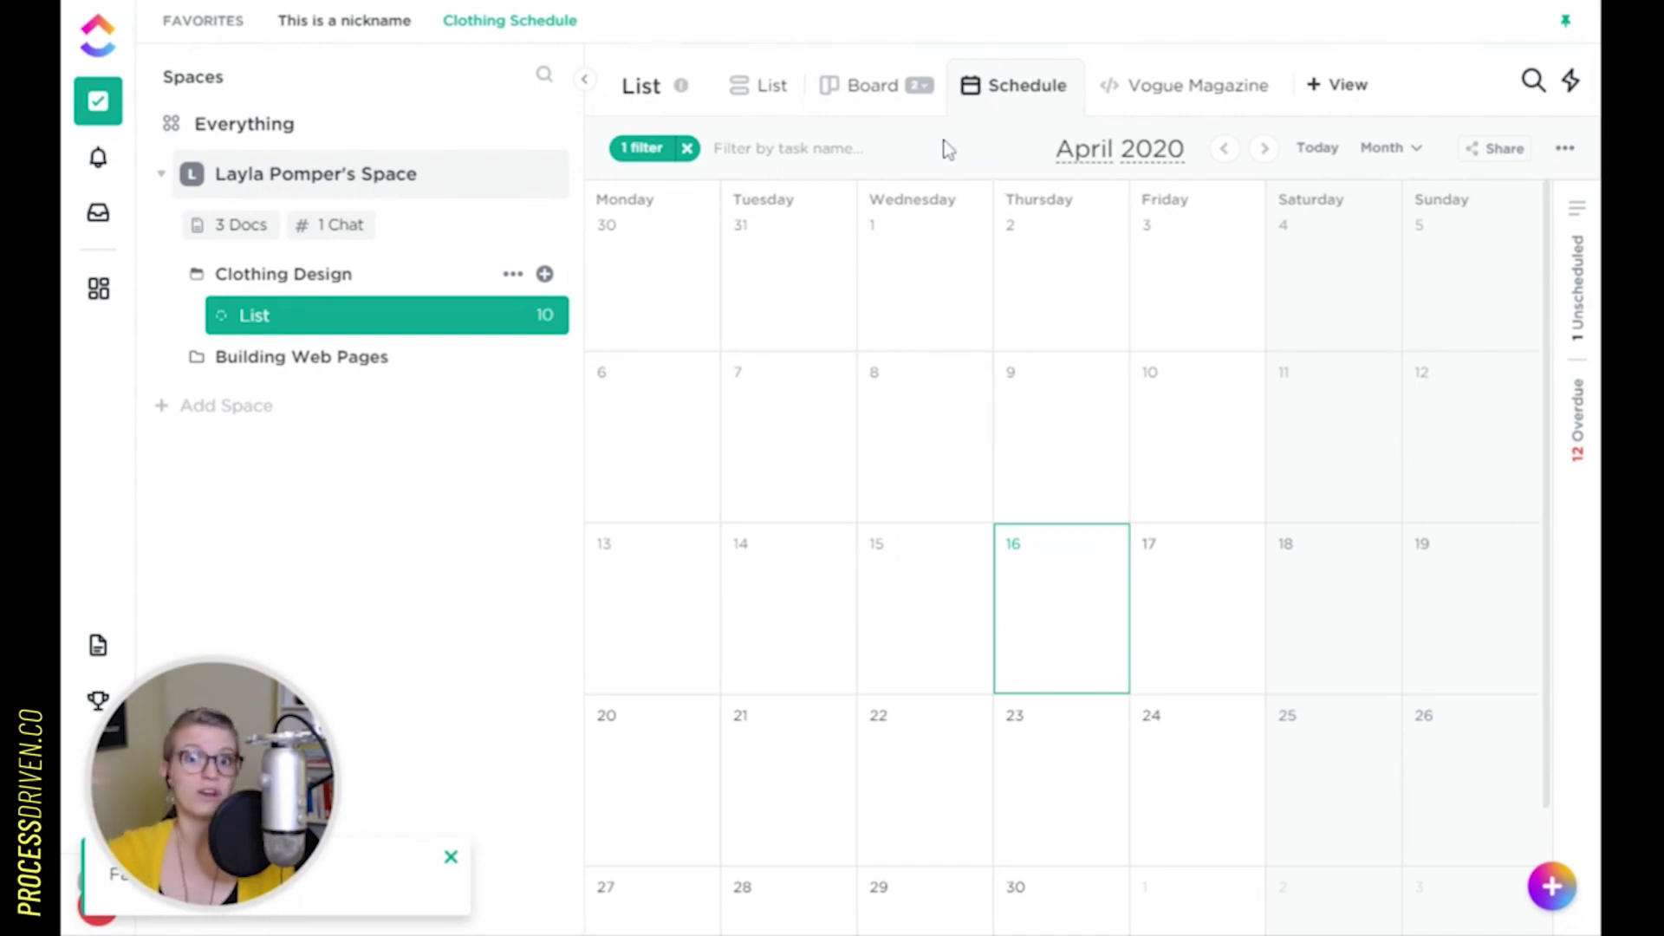
# Visit the notifications, inbox and dashboards areas, returning to the schedule through the "Clothing Schedule" favorite
pyautogui.click(98, 158)
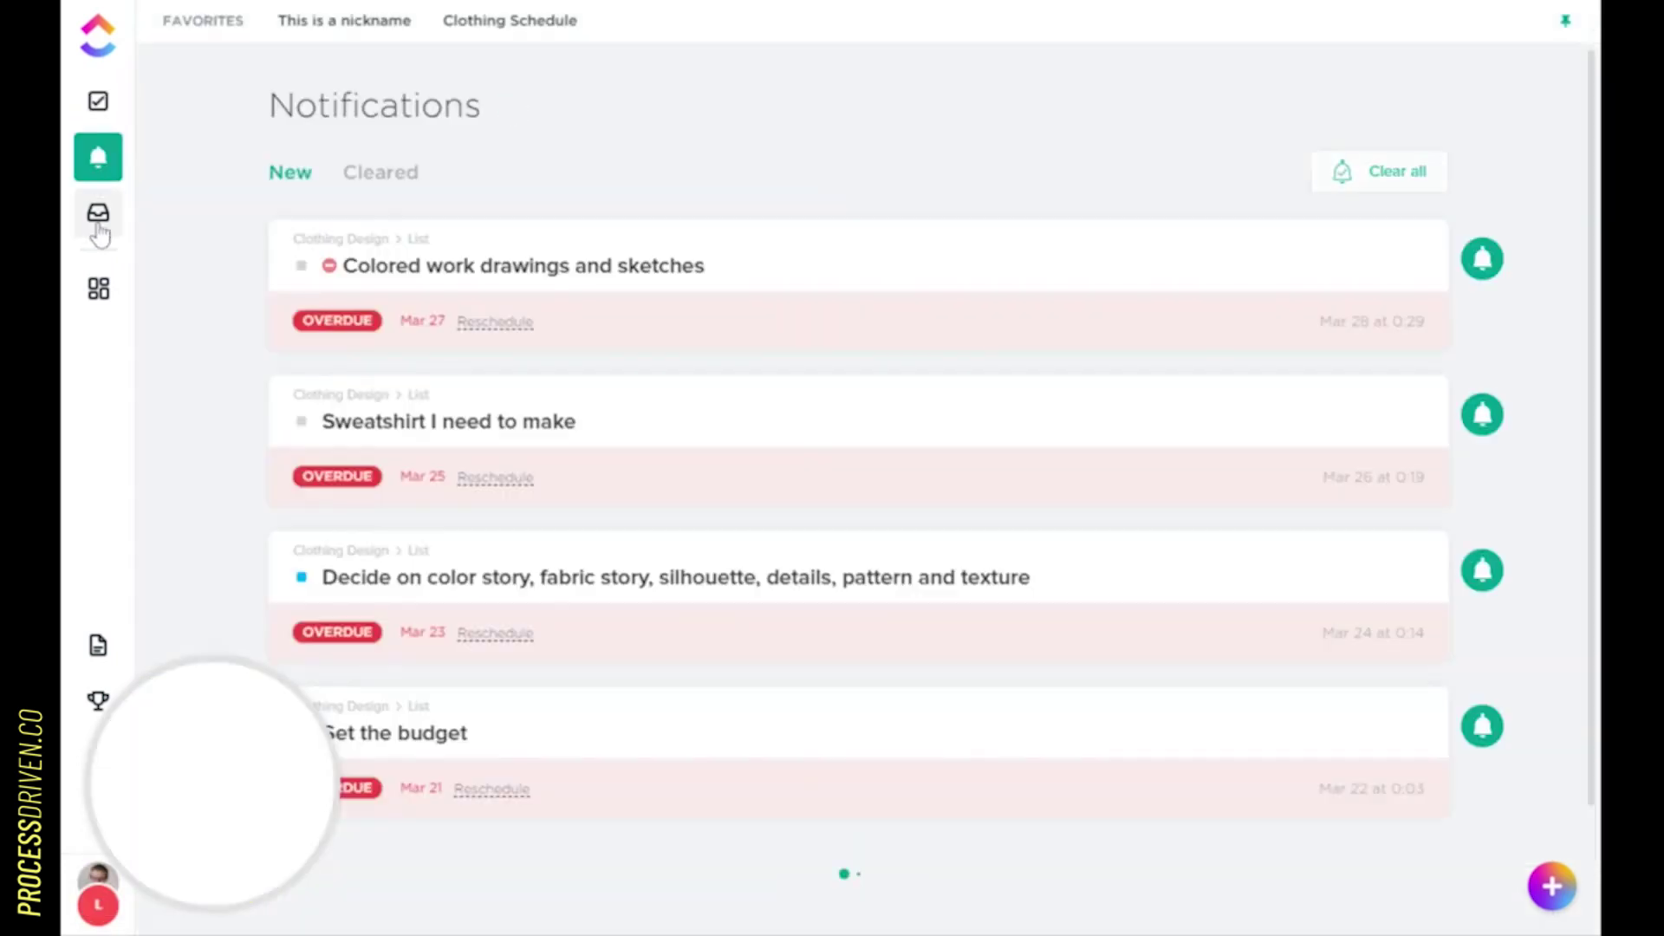
pyautogui.click(99, 221)
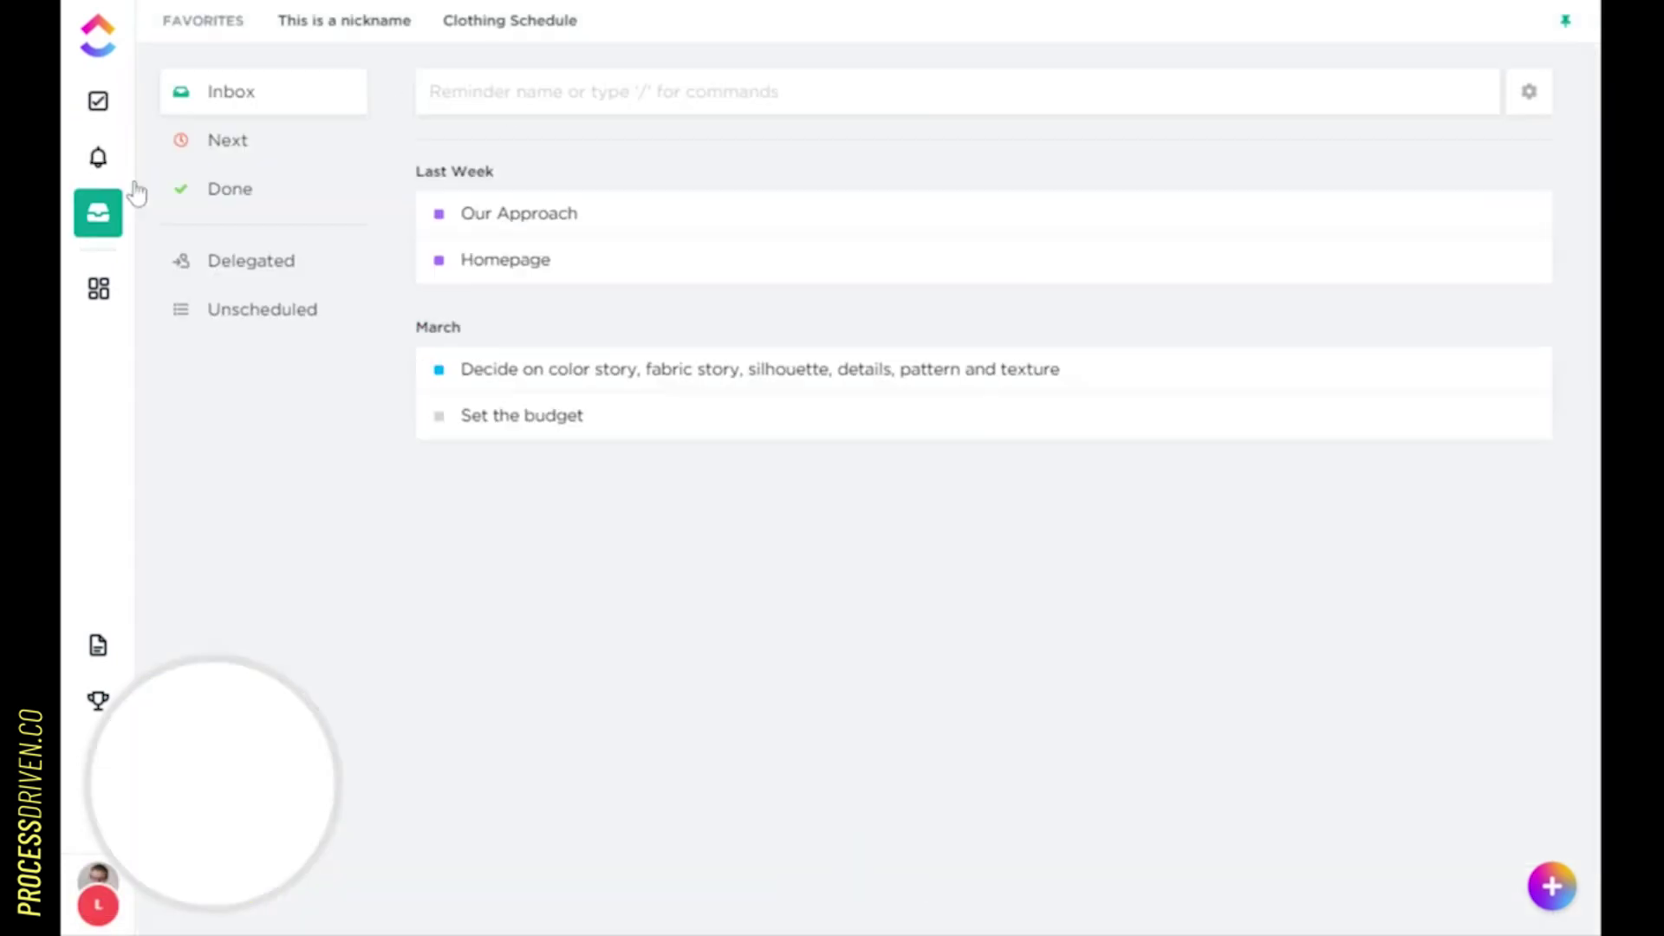
pyautogui.click(99, 291)
pyautogui.click(97, 157)
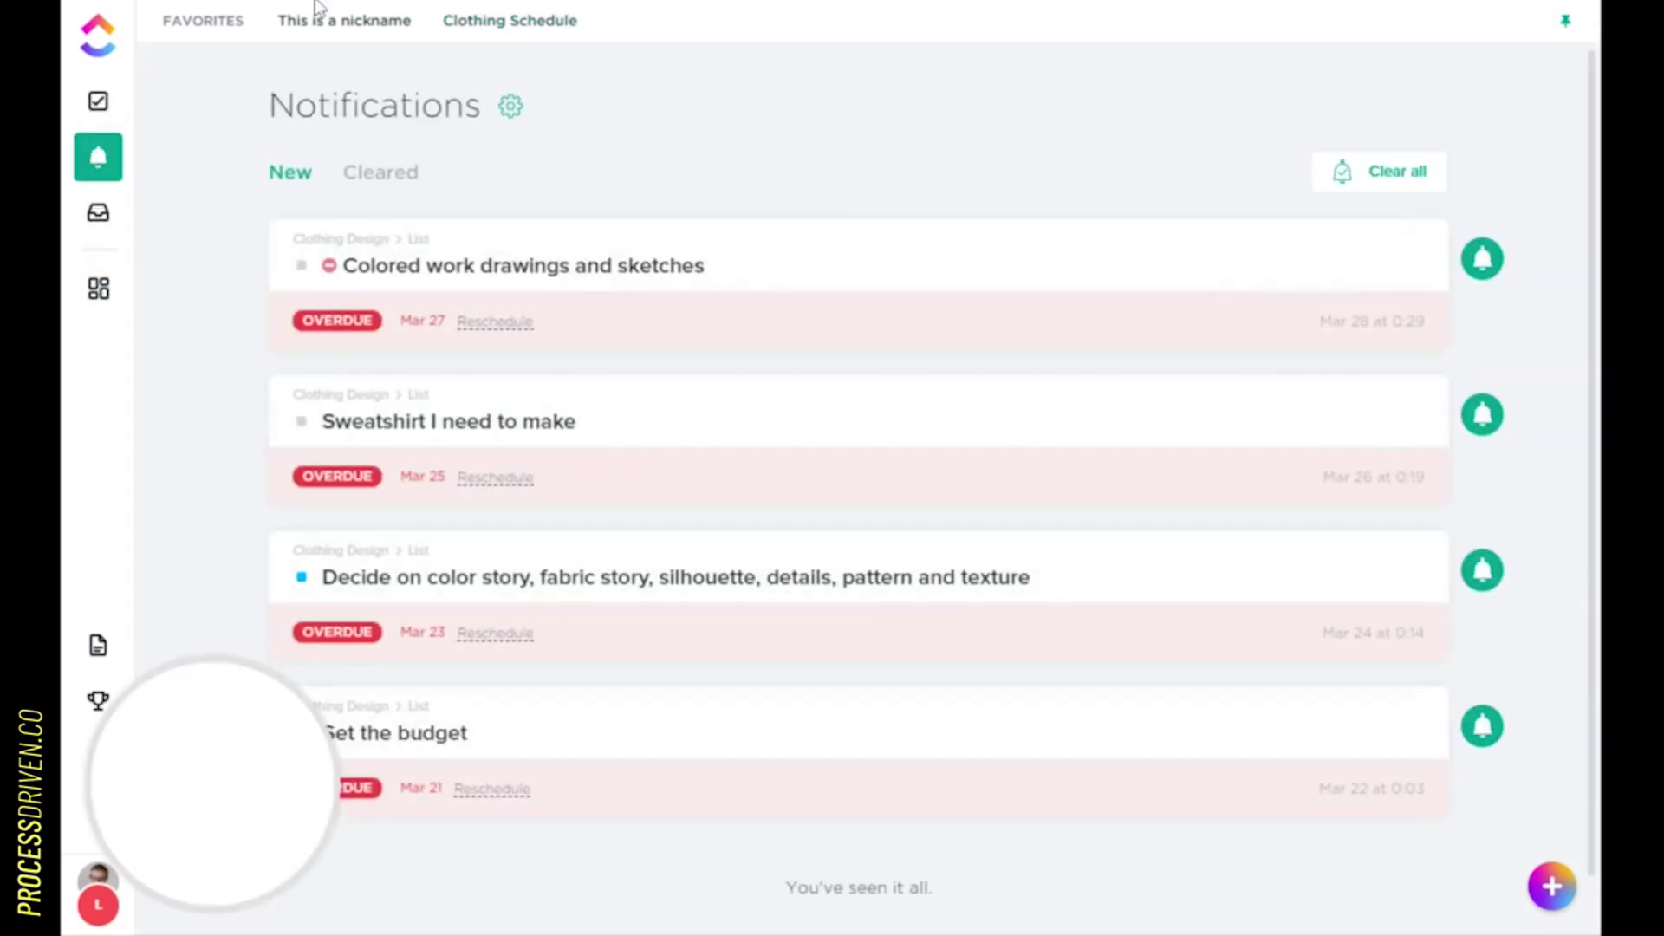
pyautogui.click(449, 26)
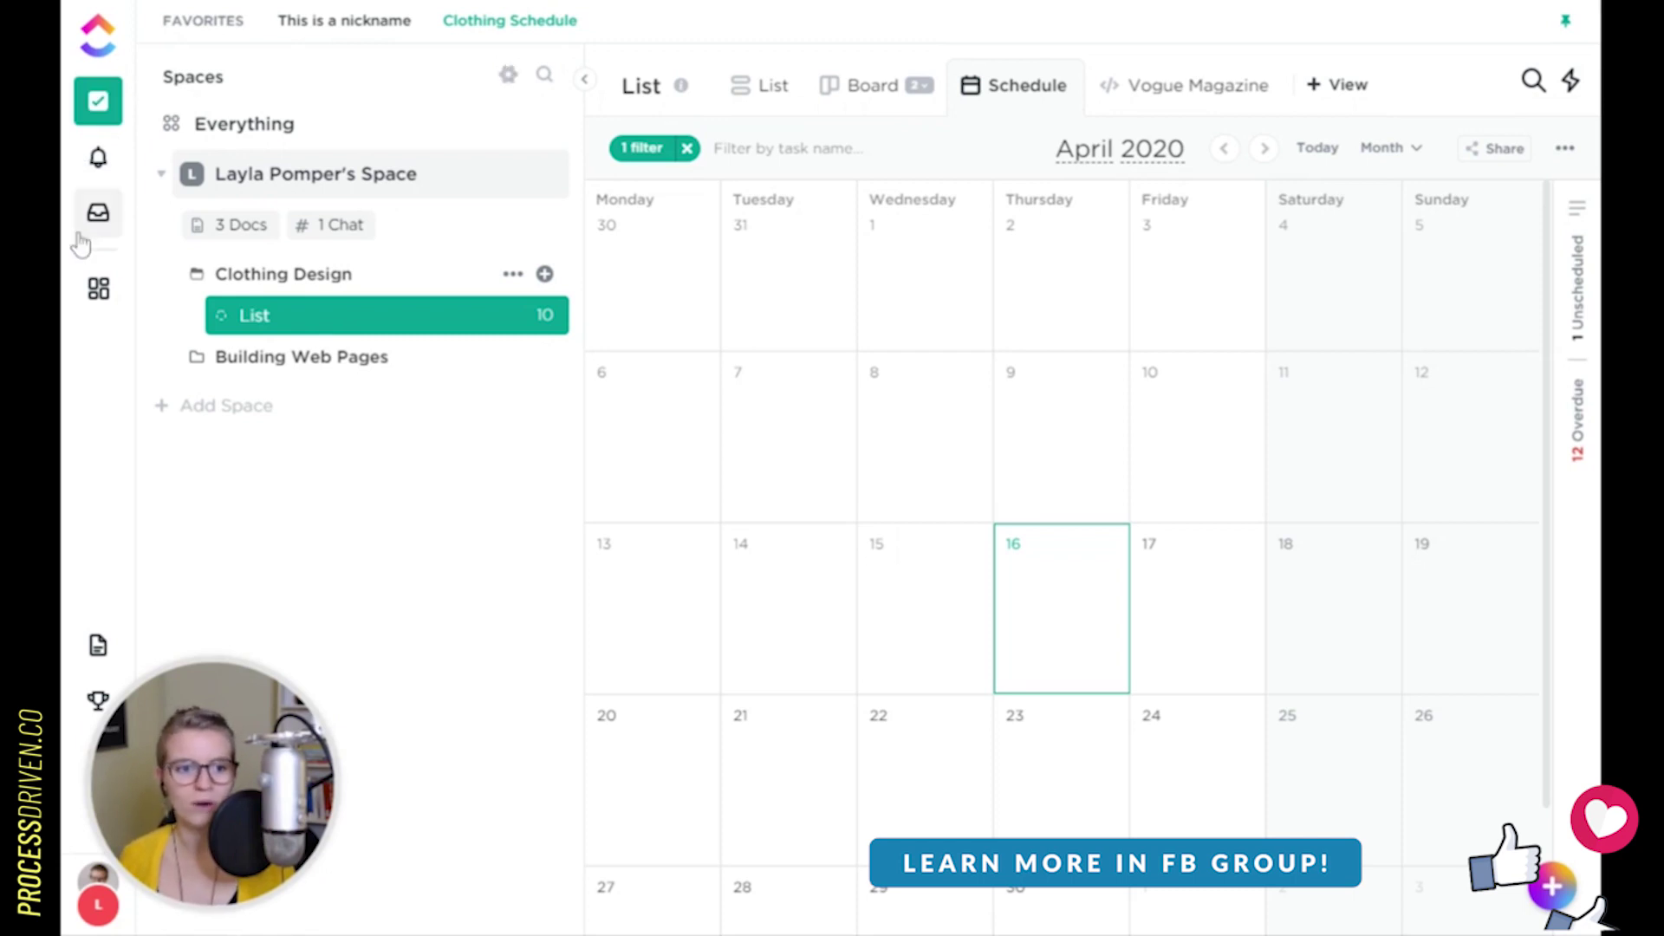
pyautogui.click(98, 213)
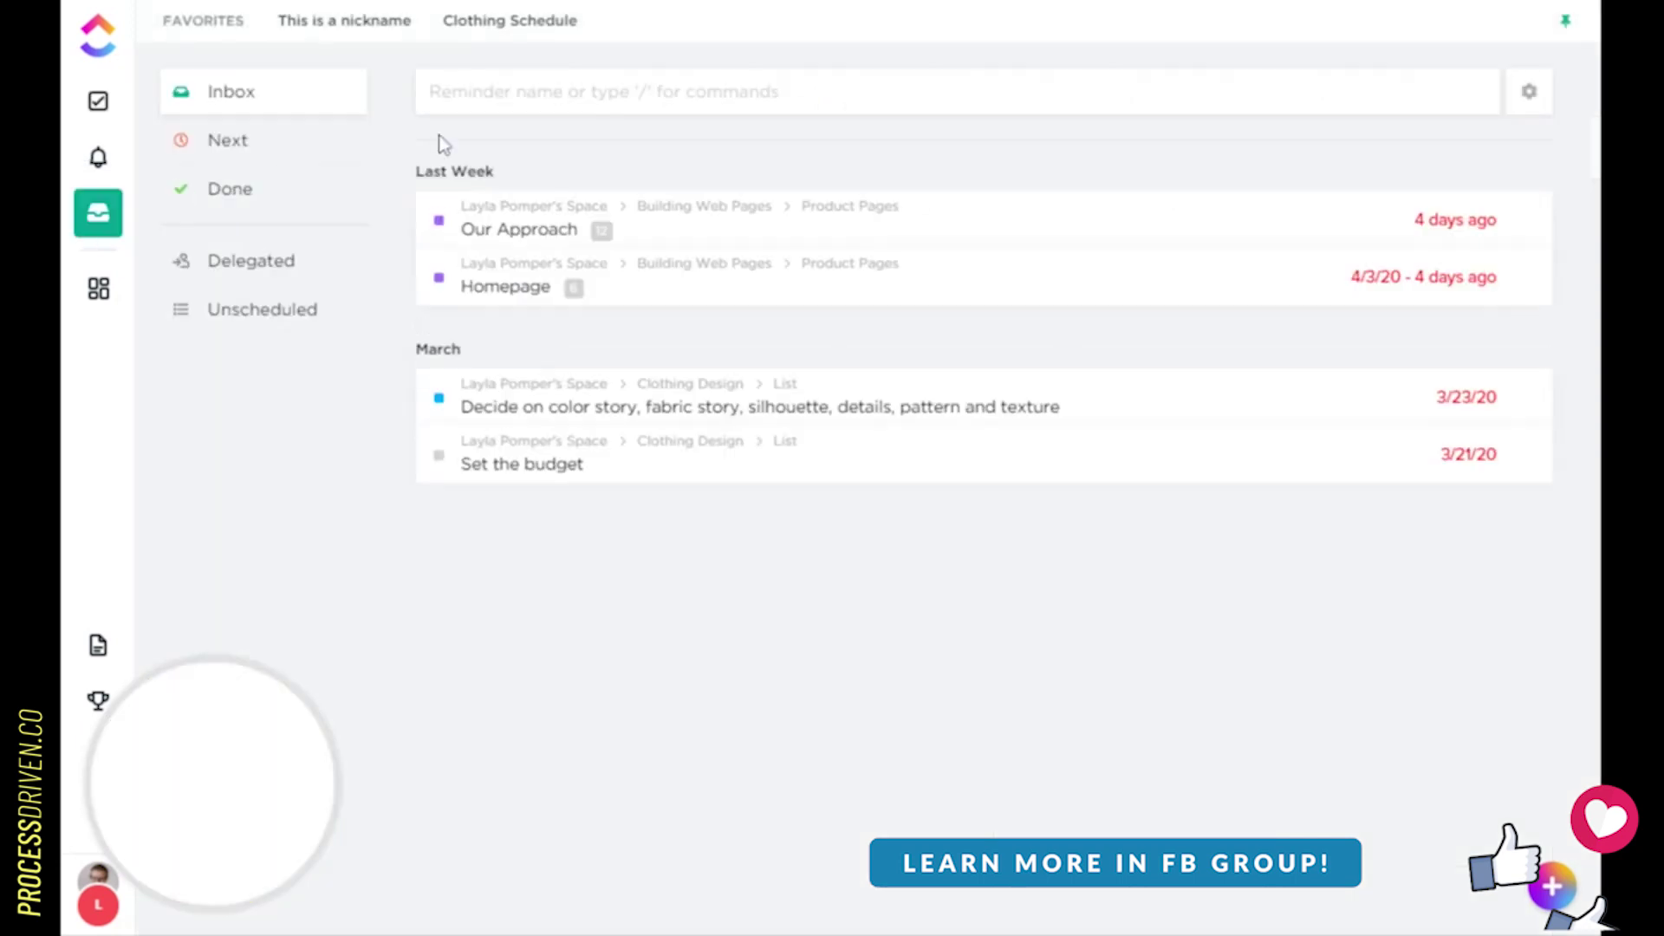
pyautogui.click(483, 26)
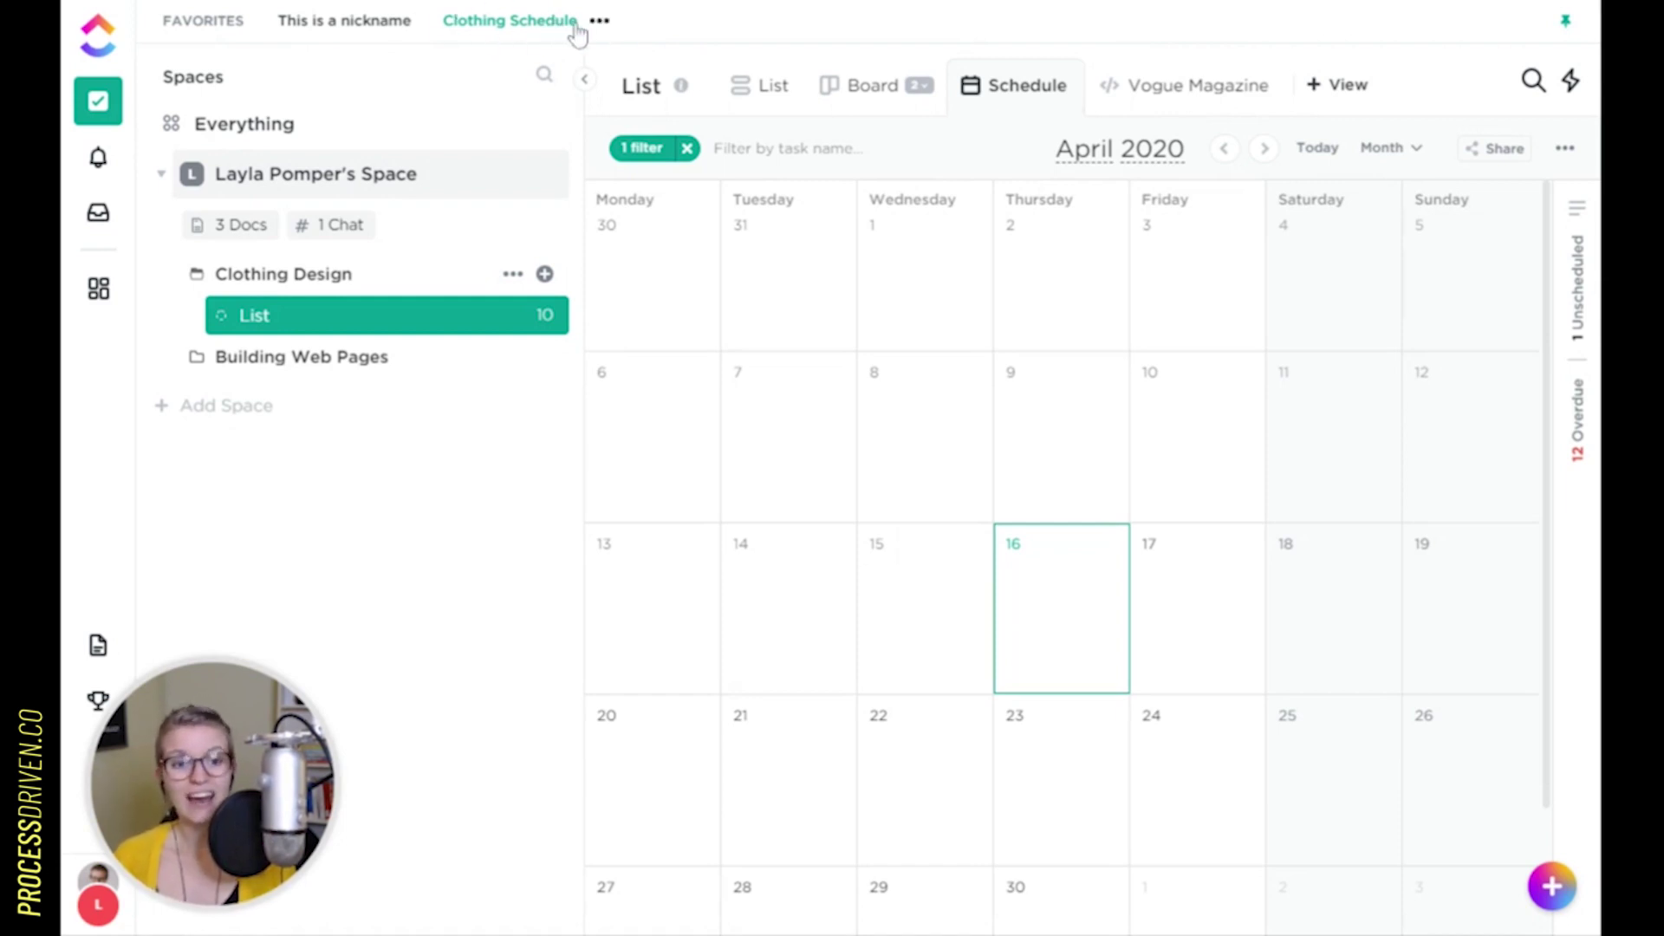
# Rename the "Clothing Schedule" favorite to "To be anything"
pyautogui.click(600, 20)
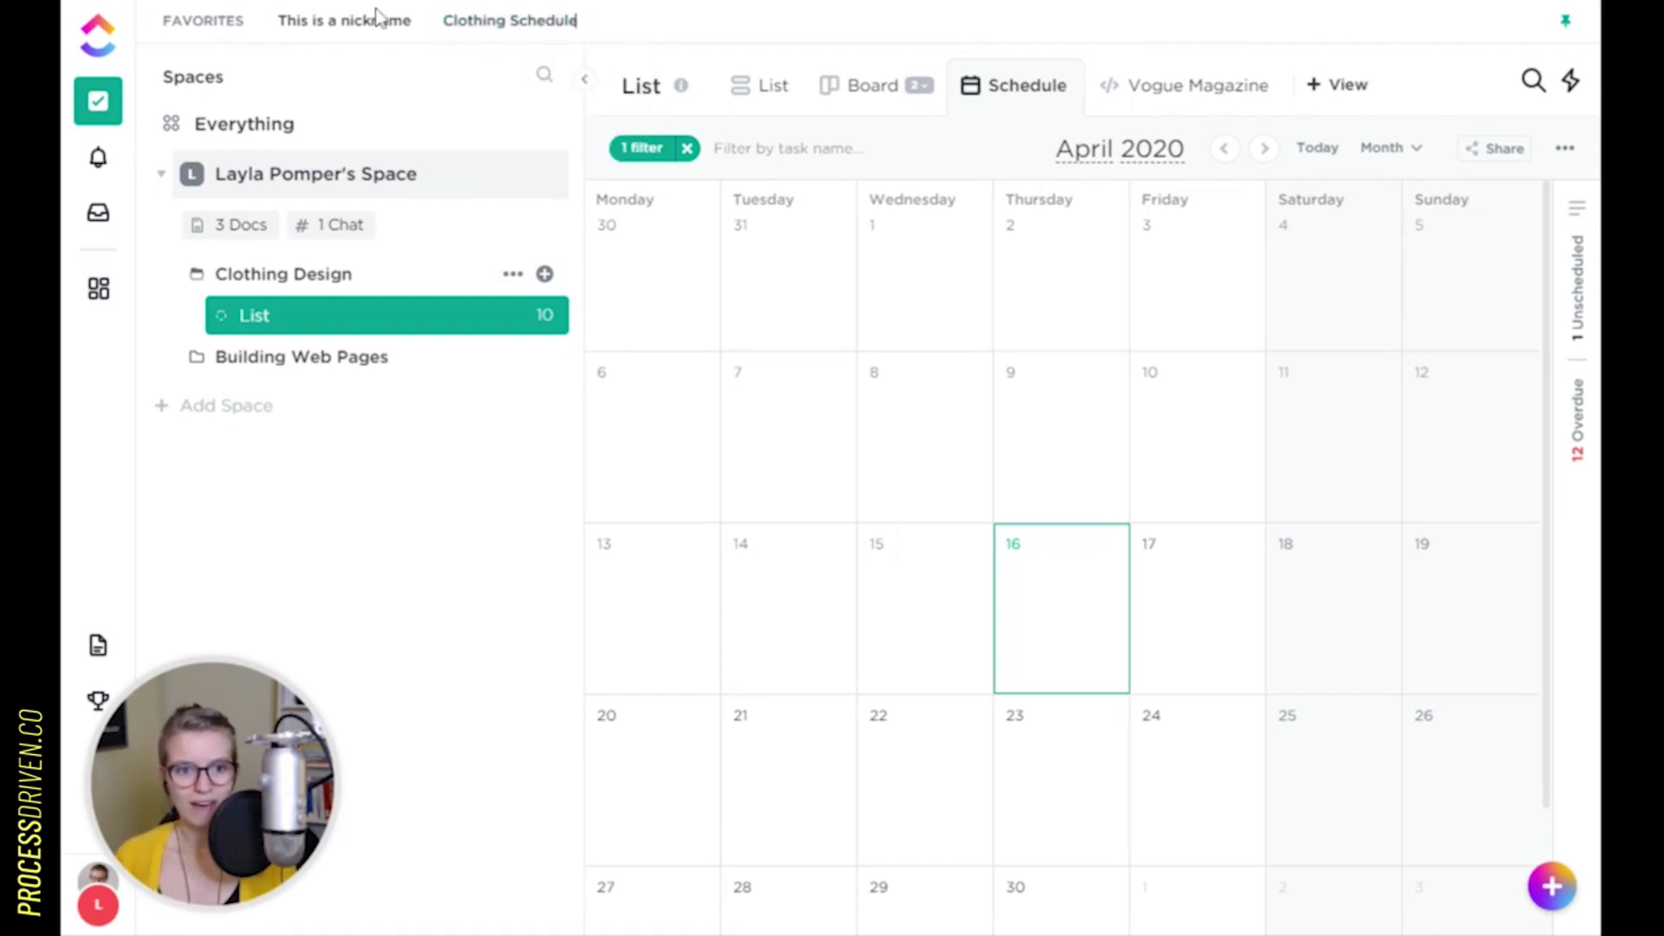
pyautogui.write('To b')
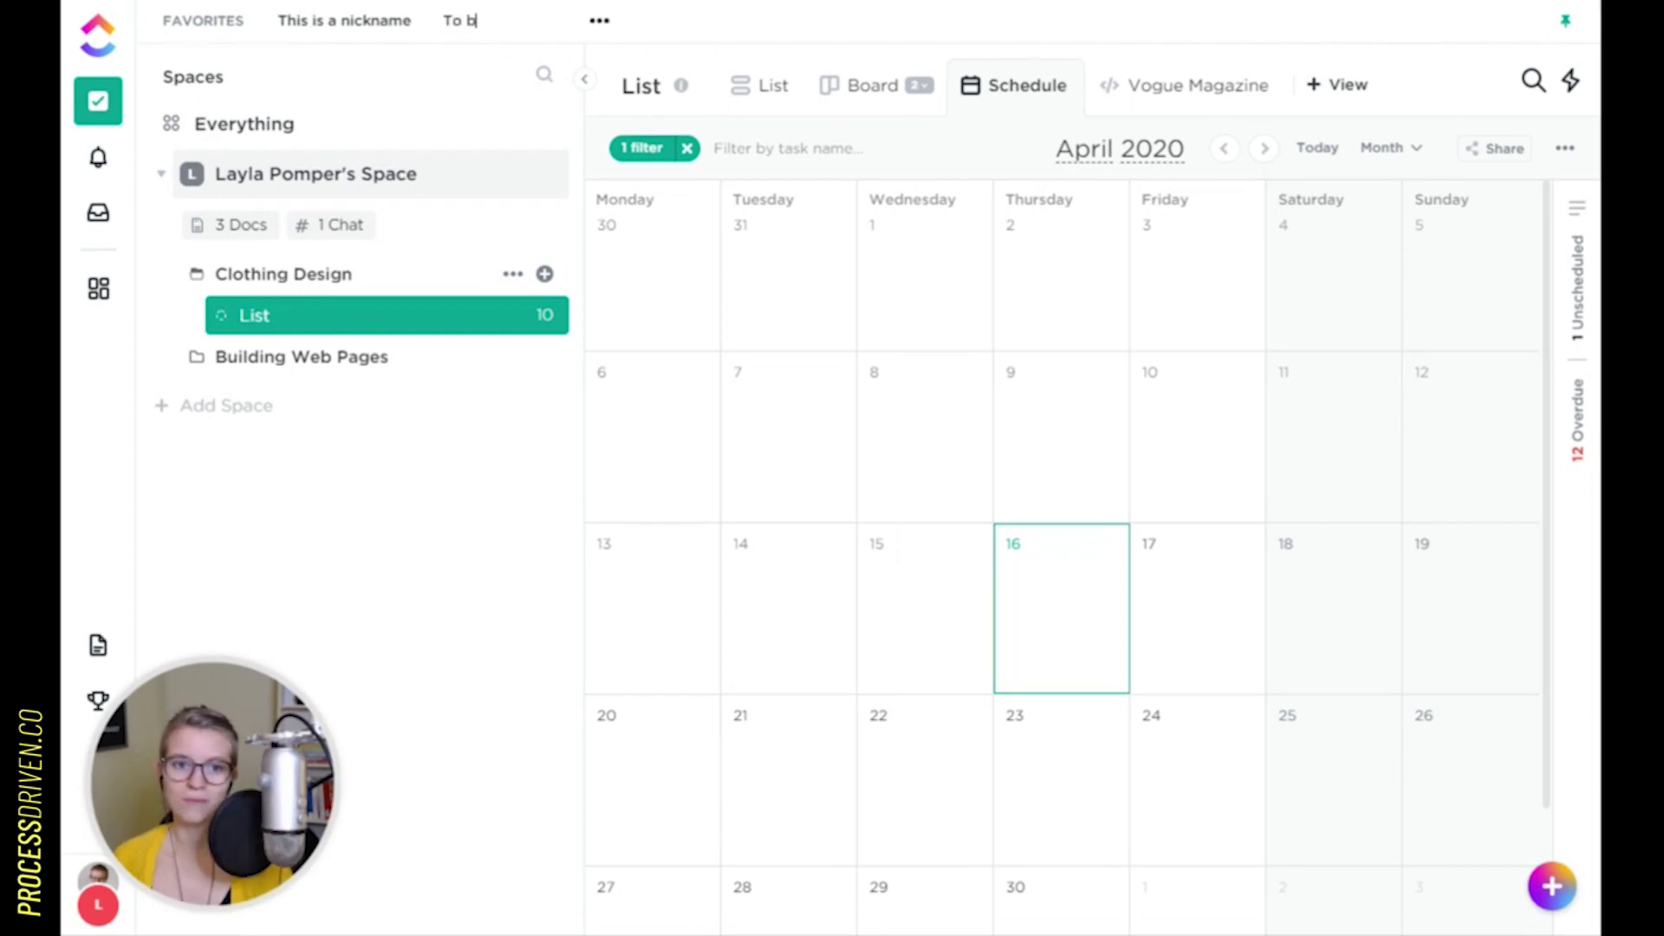
pyautogui.write('e anything')
pyautogui.press('Return')
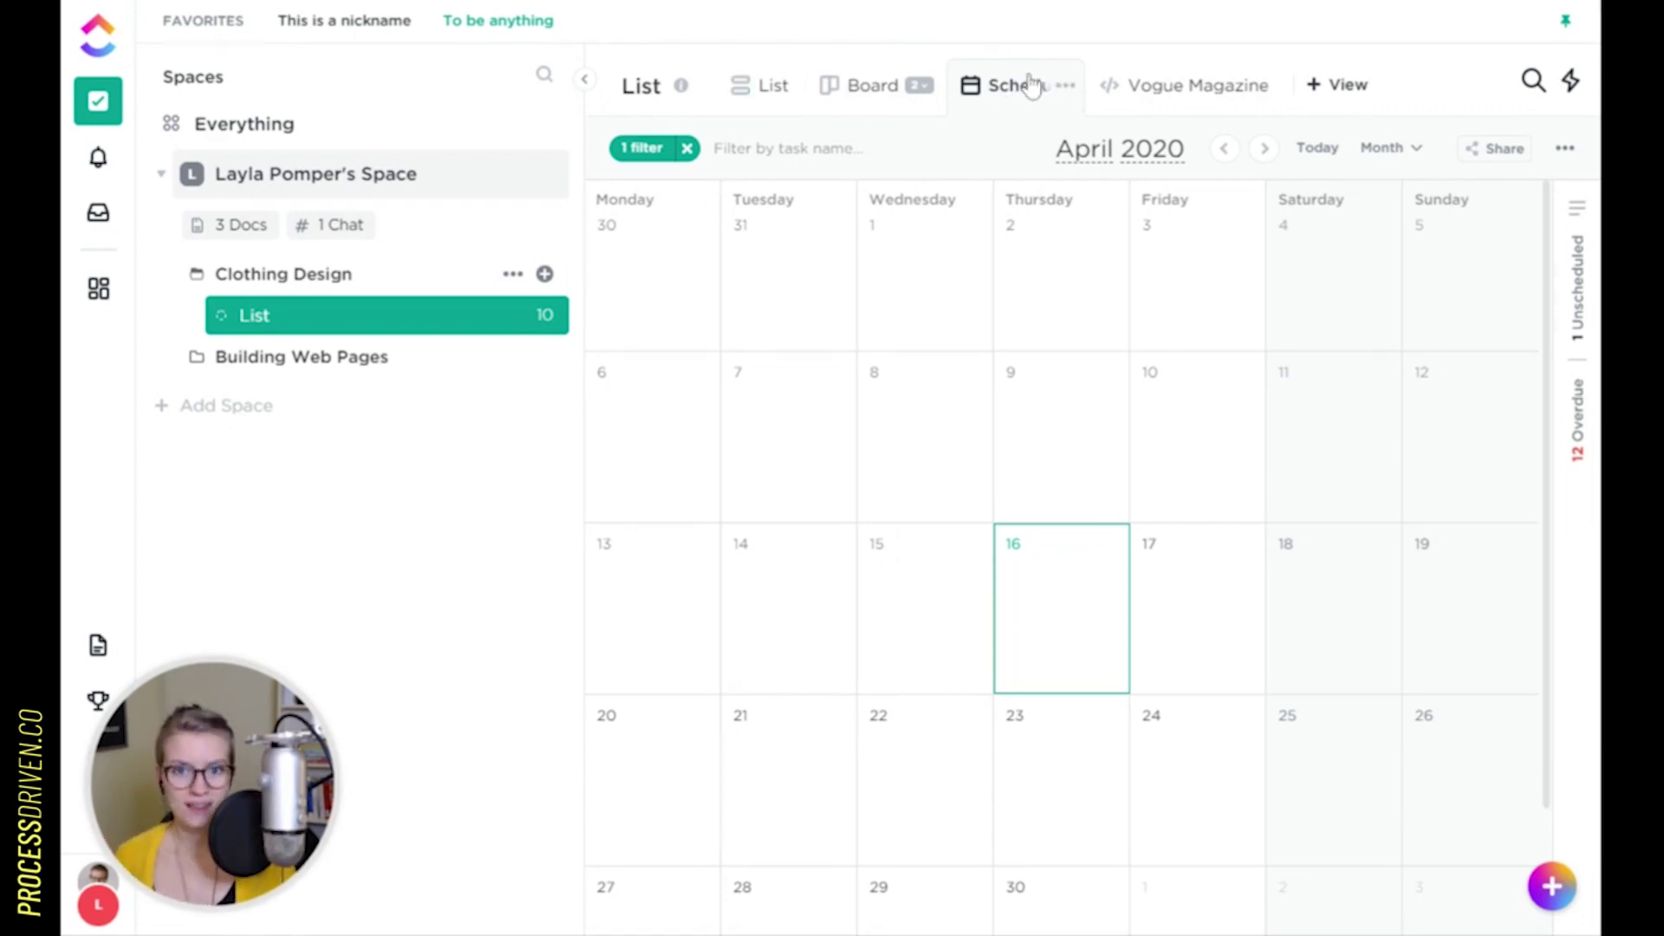
# Open the Clothing Design folder's chat and add it to favorites as "Chat with Clothing"
pyautogui.click(351, 336)
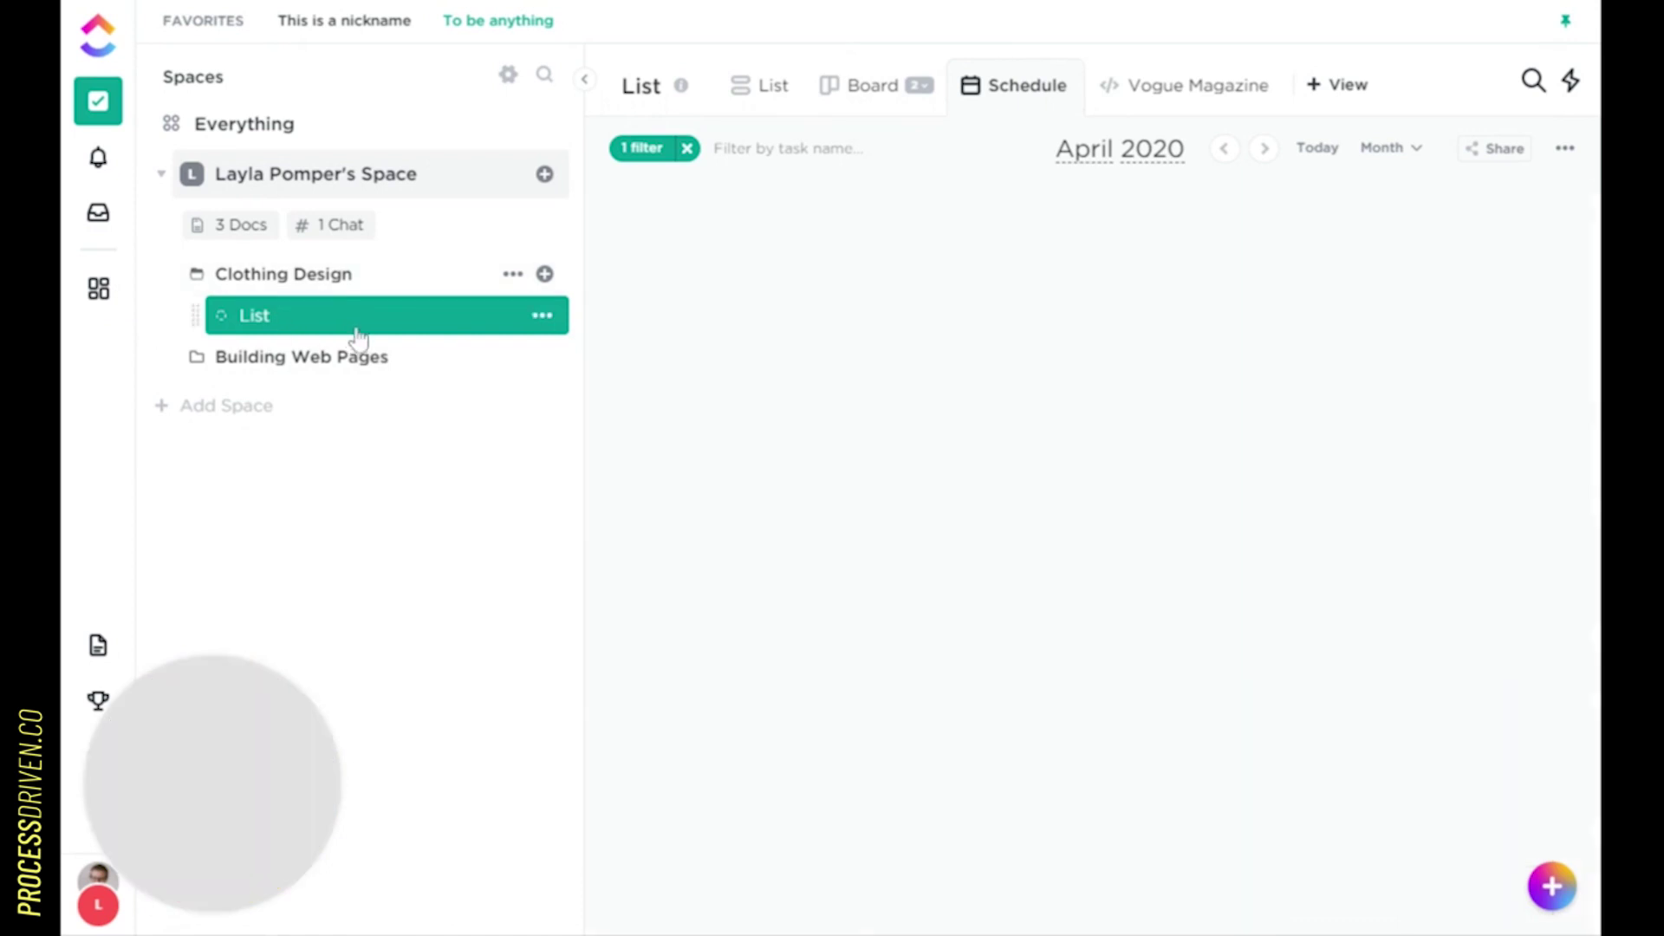
pyautogui.click(339, 225)
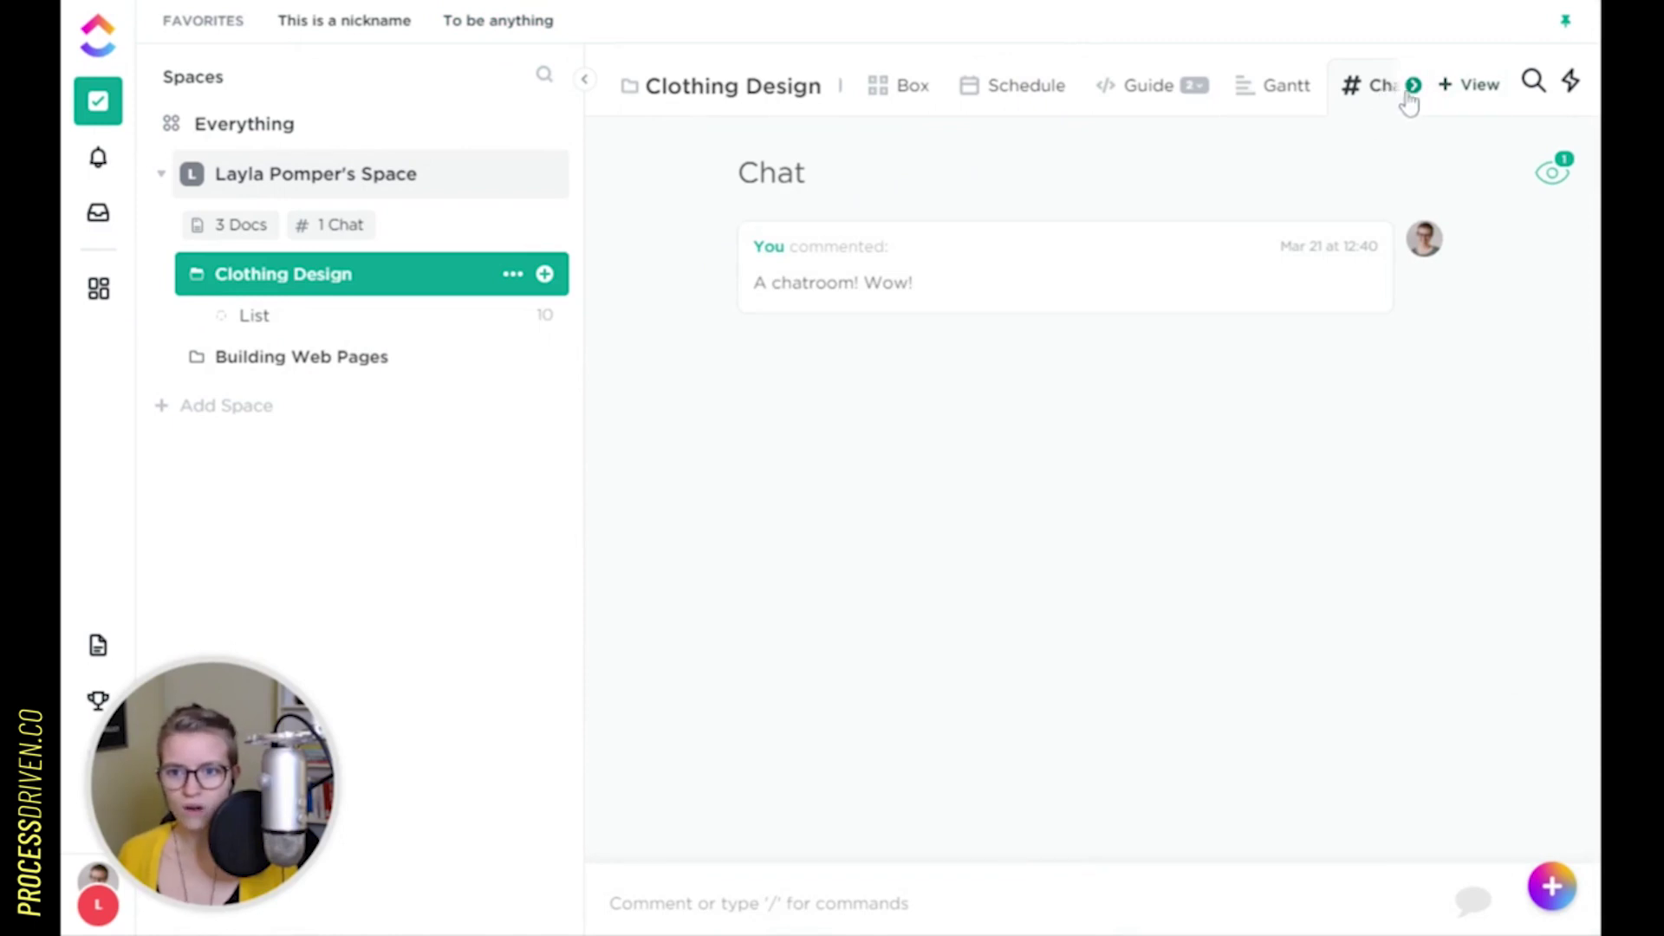
pyautogui.click(1412, 87)
pyautogui.click(1315, 85)
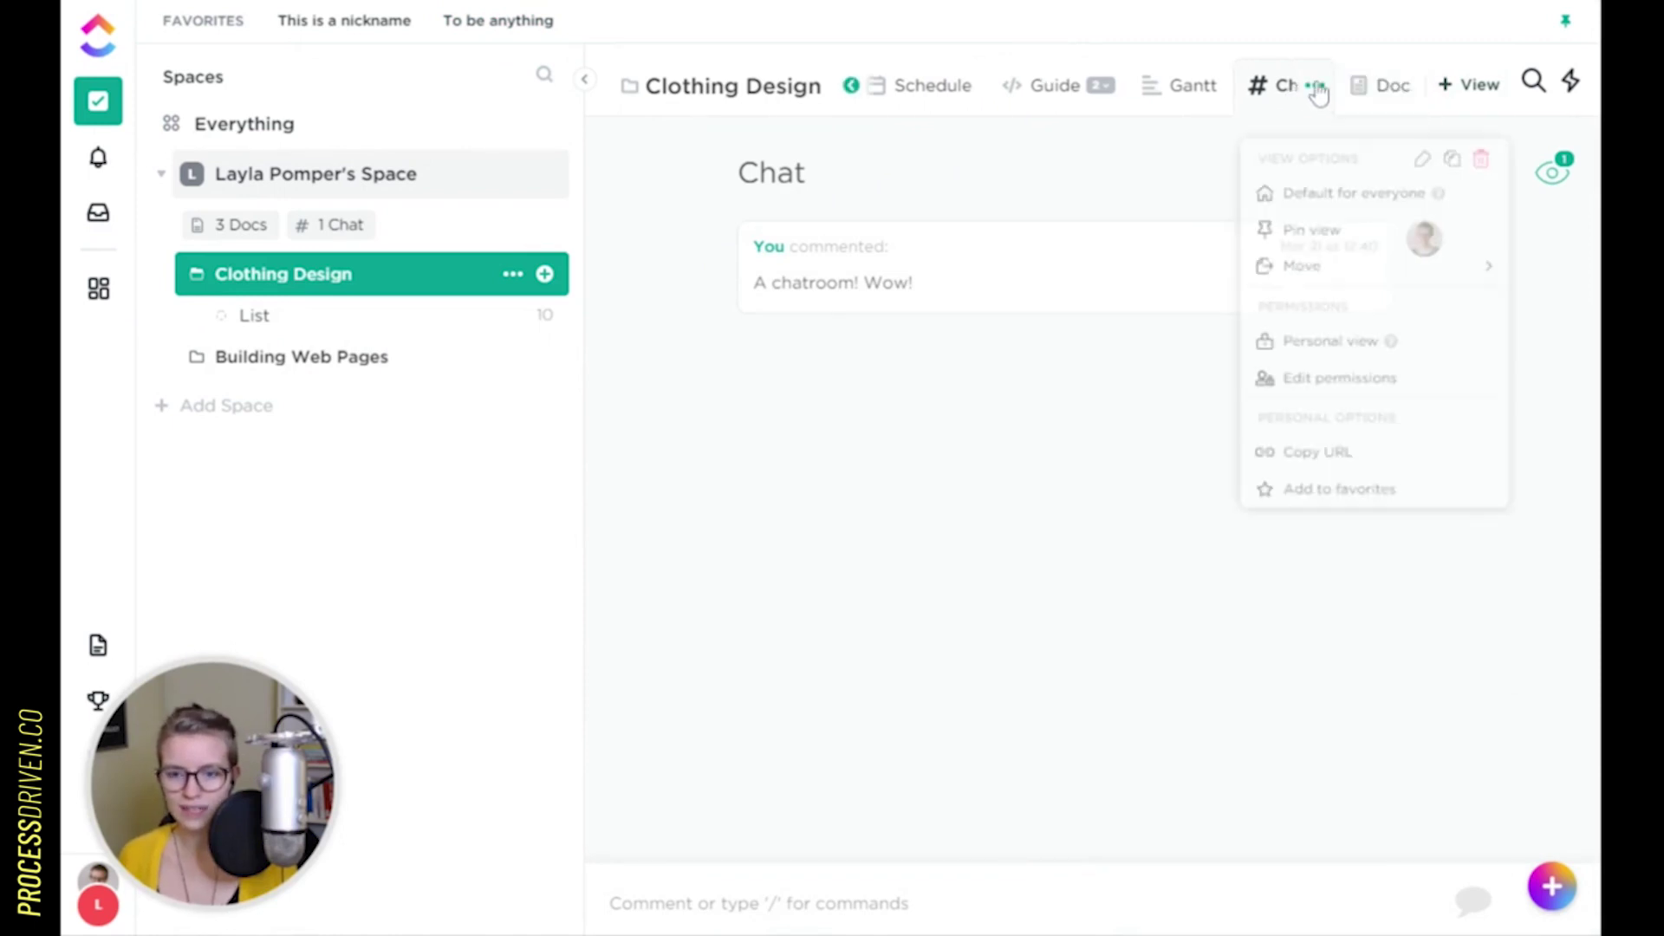
pyautogui.click(1283, 499)
pyautogui.write('with Cloth')
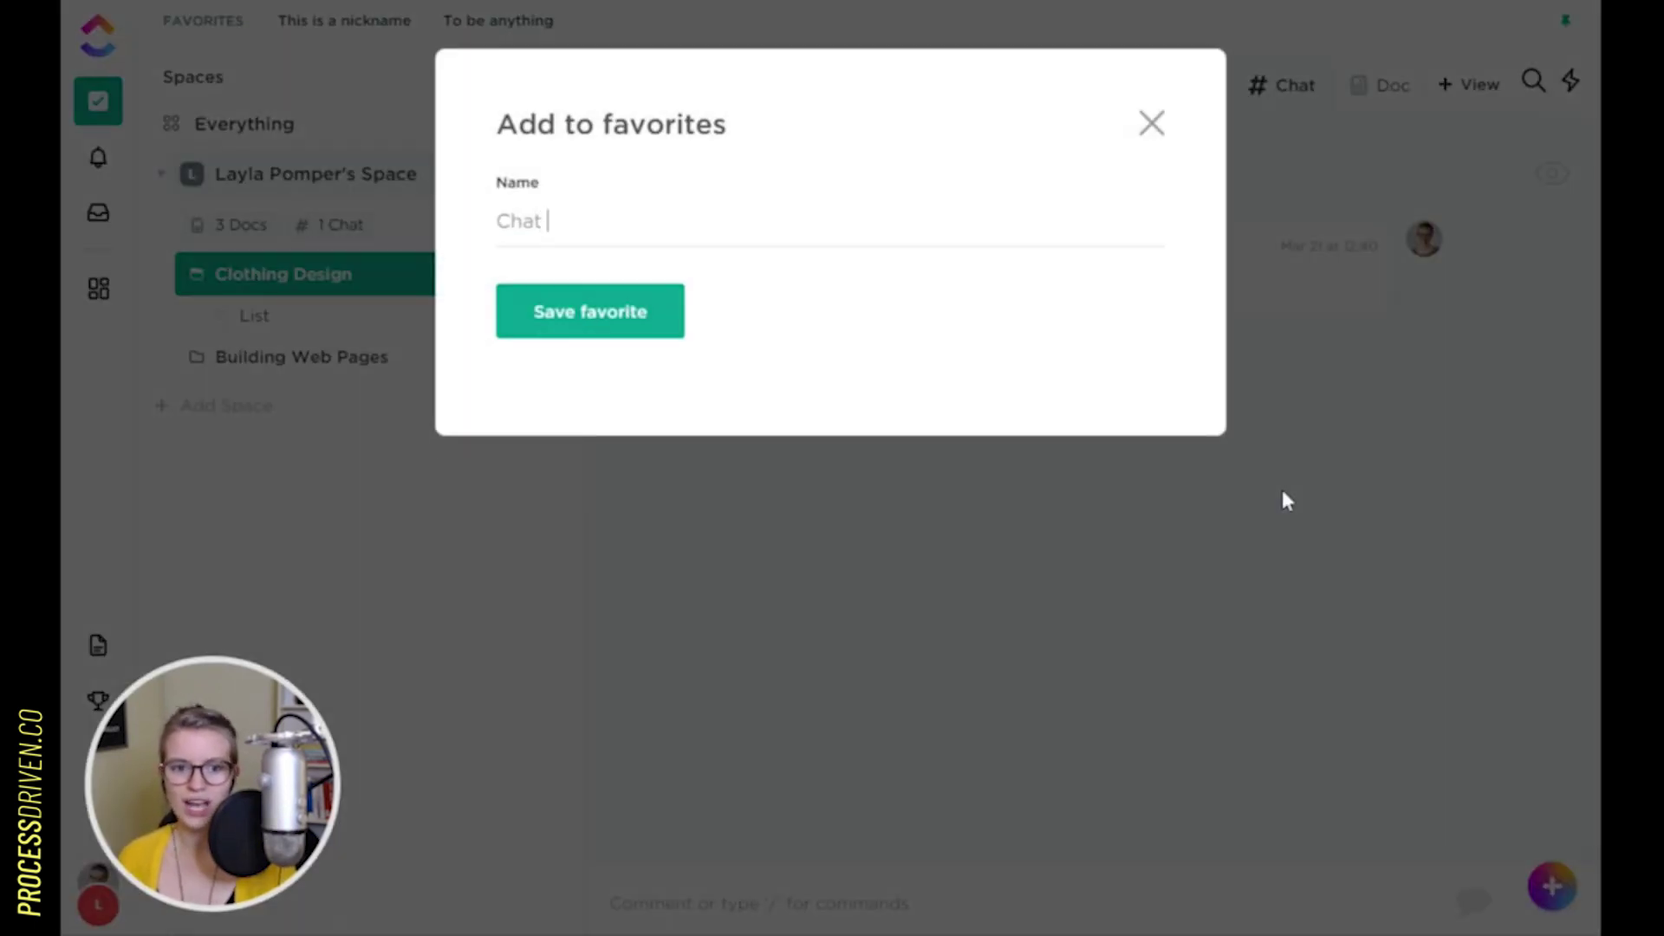
pyautogui.write('ing')
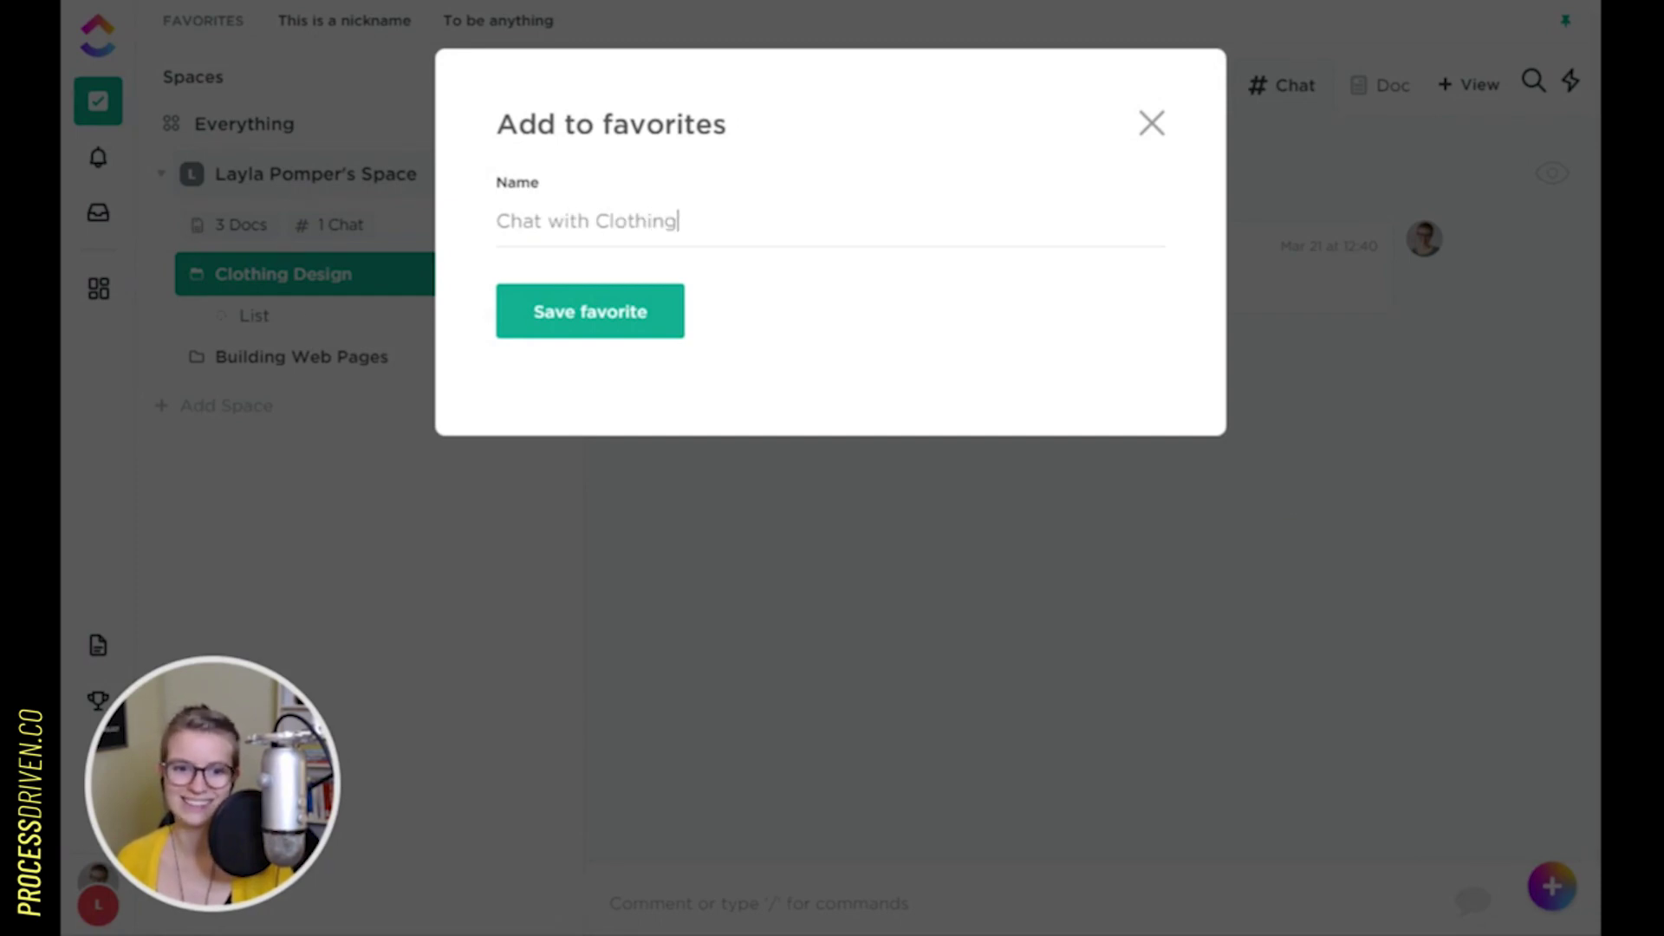
pyautogui.press('Return')
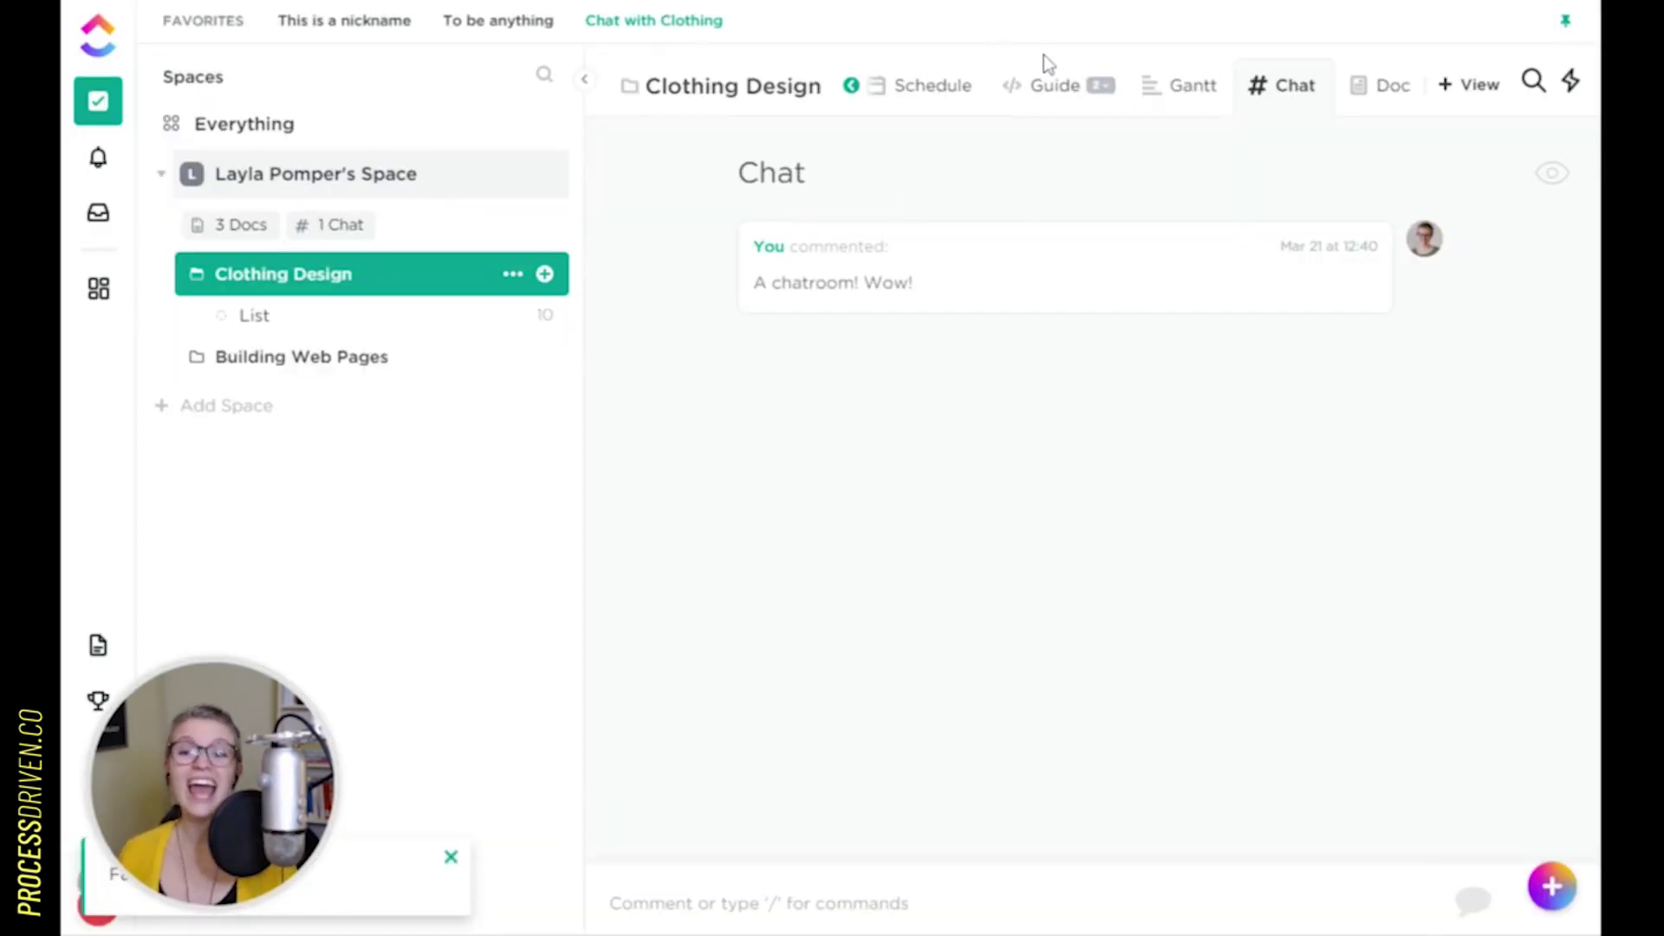
# Open the Clothing Design folder's Doc view and add it to favorites as "Doc Here!"
pyautogui.click(1403, 100)
pyautogui.click(1405, 96)
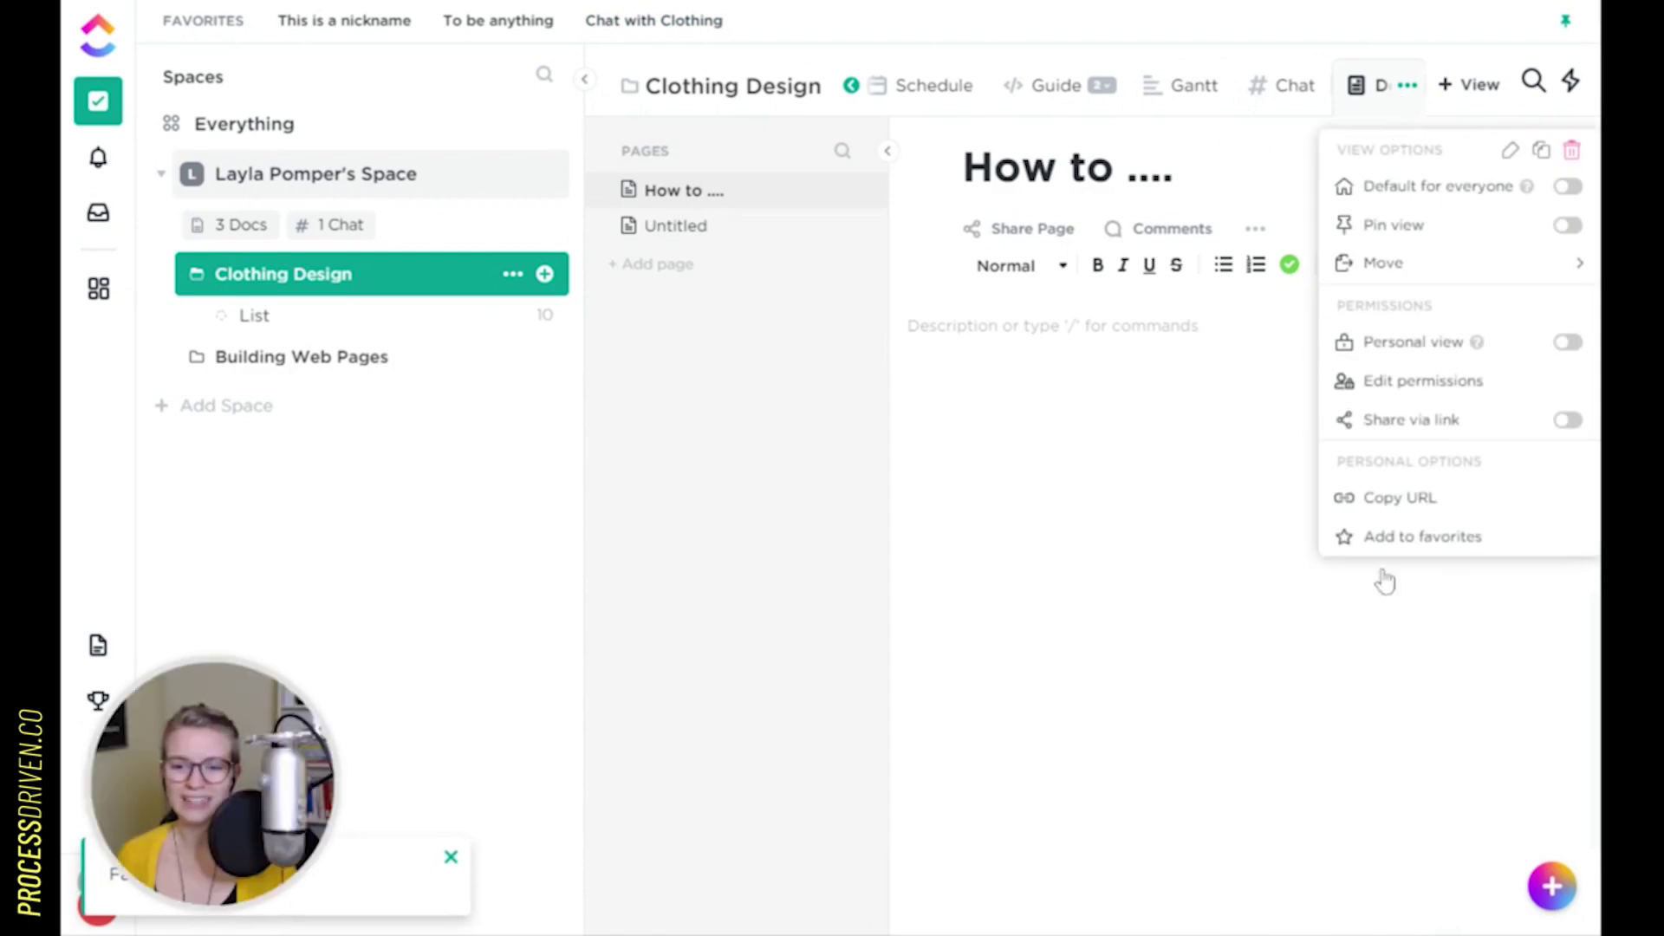
pyautogui.click(1373, 551)
pyautogui.write('Ano')
pyautogui.press('BackSpace')
pyautogui.press('BackSpace')
pyautogui.press('BackSpace')
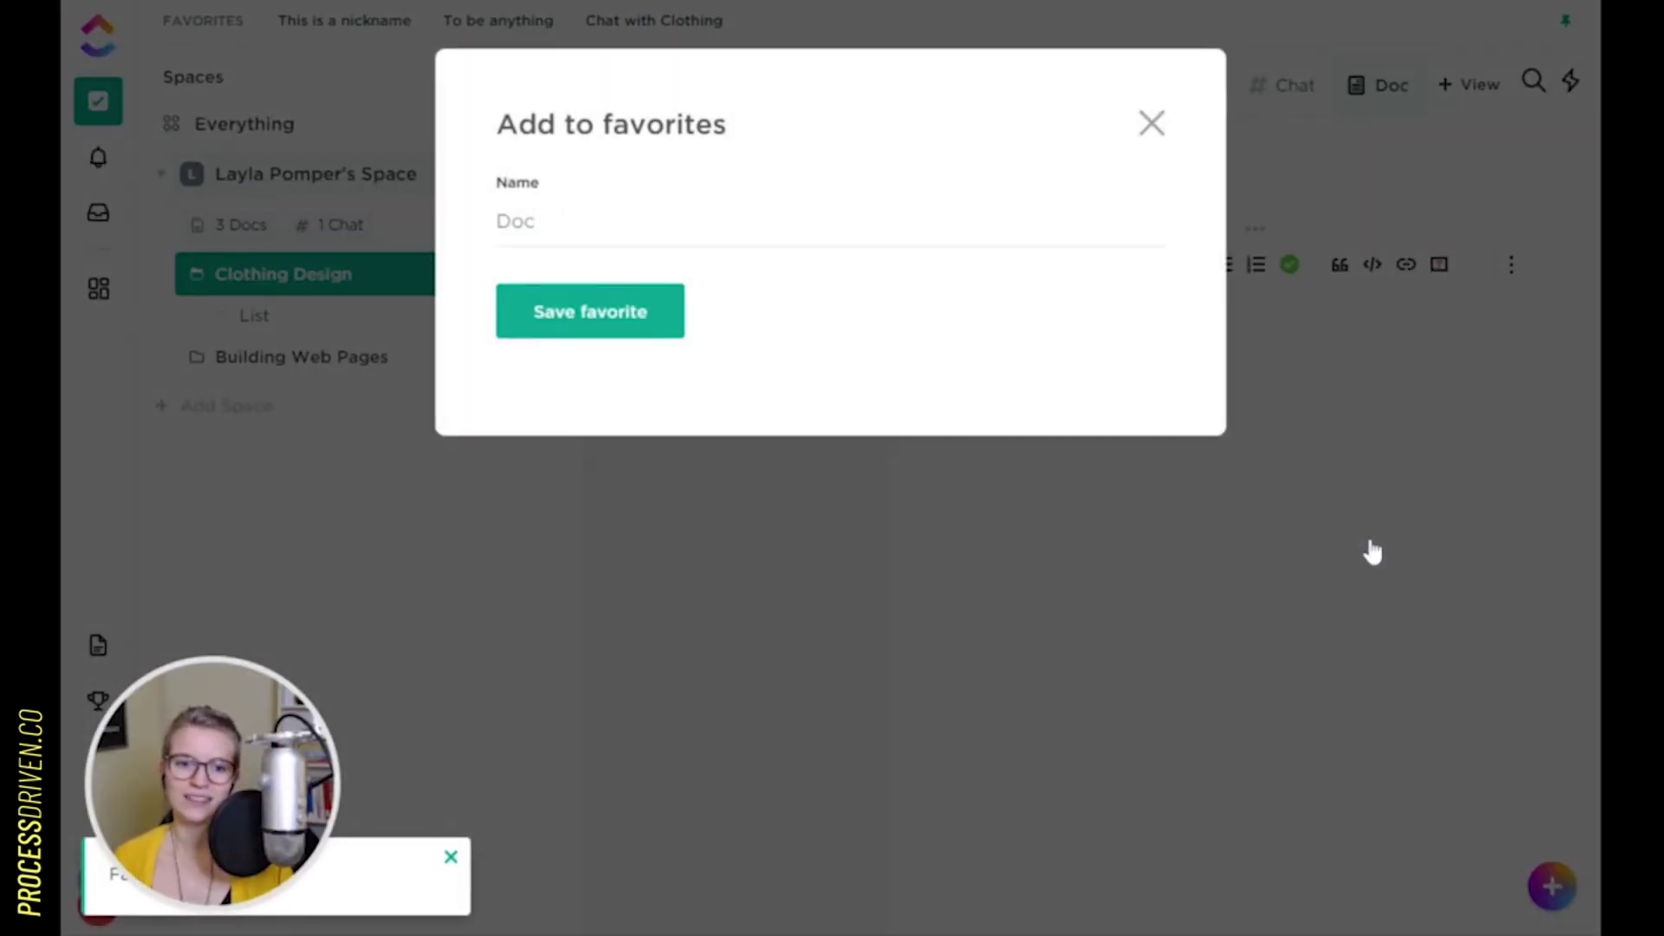
pyautogui.write('Here!')
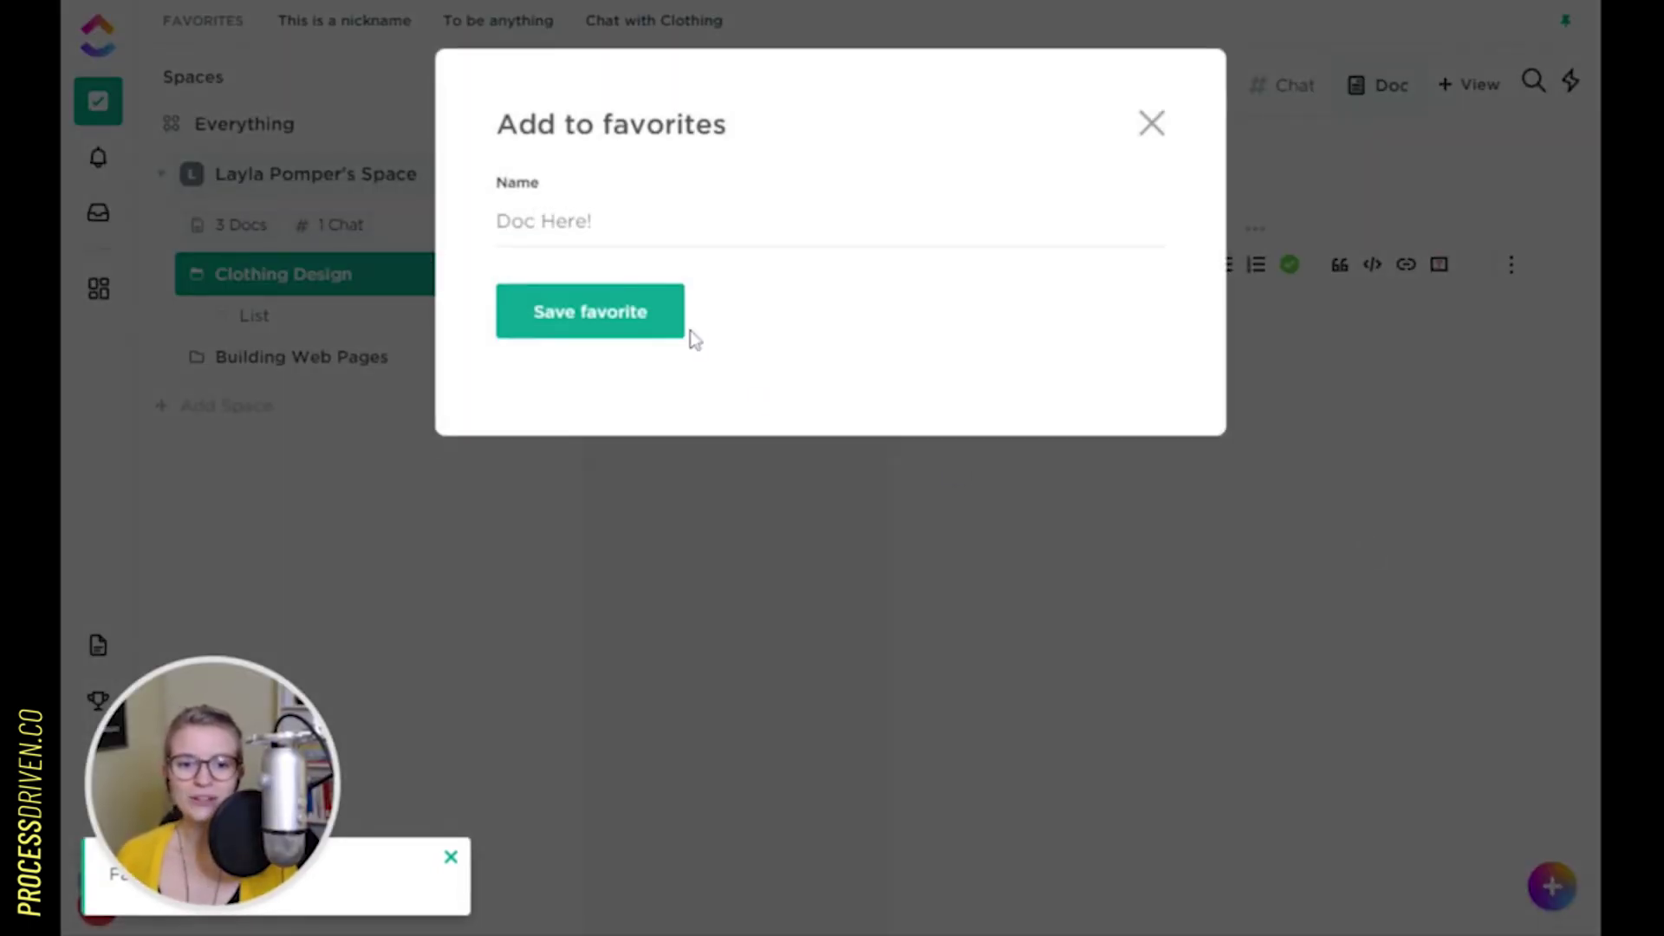
pyautogui.click(609, 317)
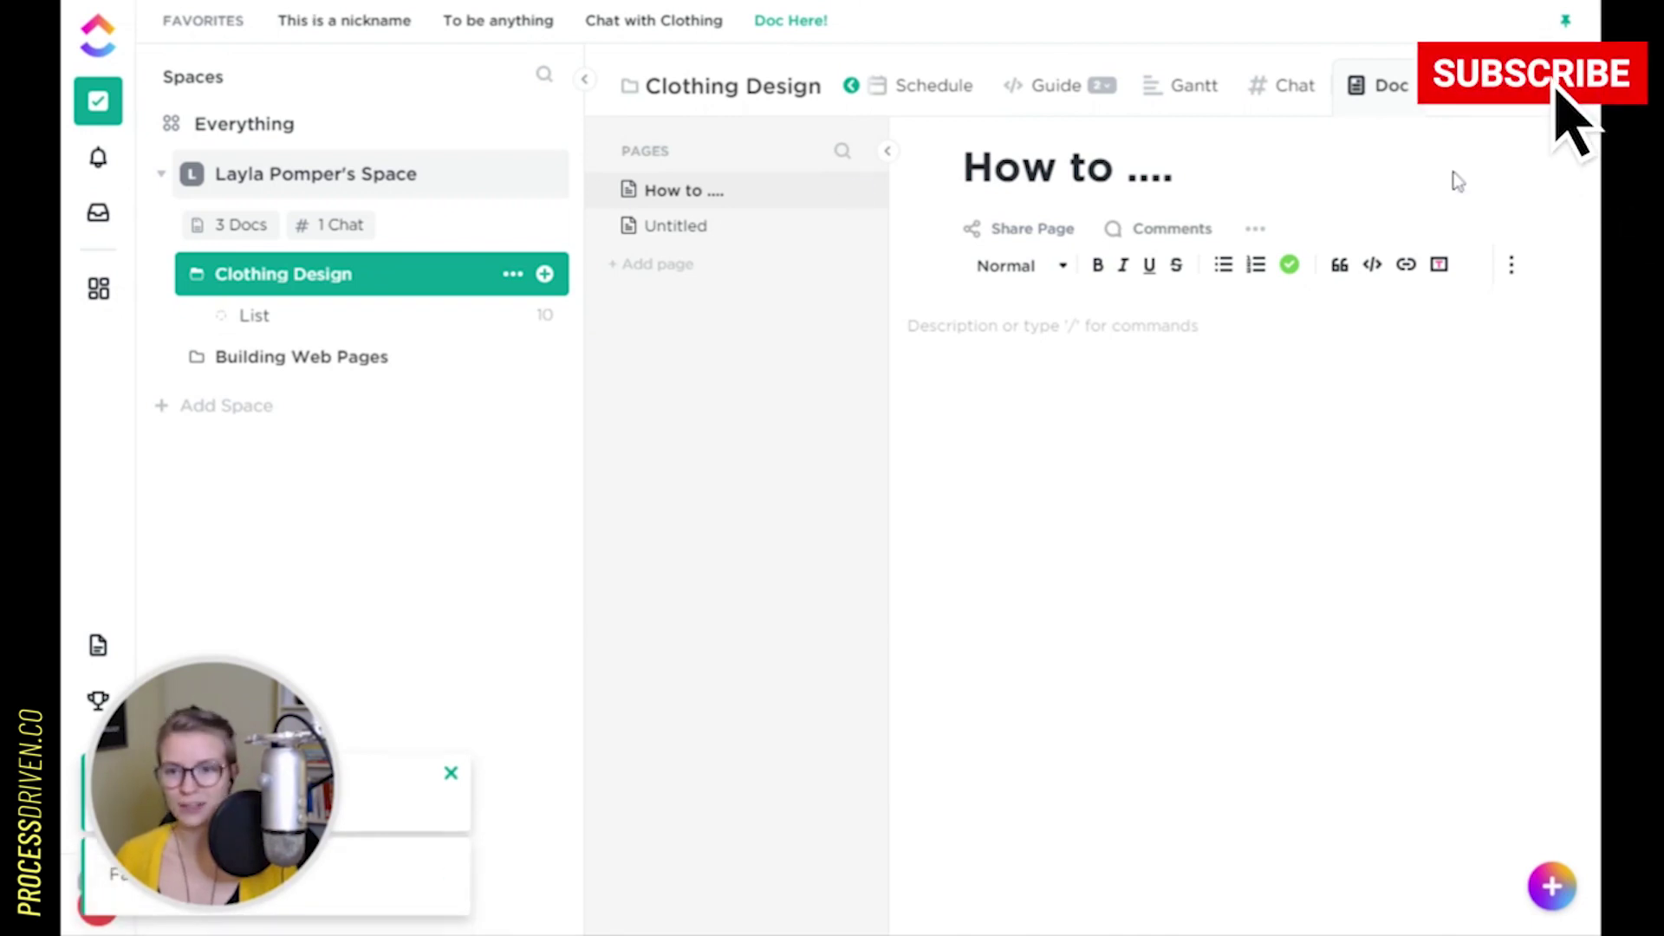
# Open the Building Web Pages folder and unpin the favorites bar so the favorites are listed in the sidebar
pyautogui.click(330, 359)
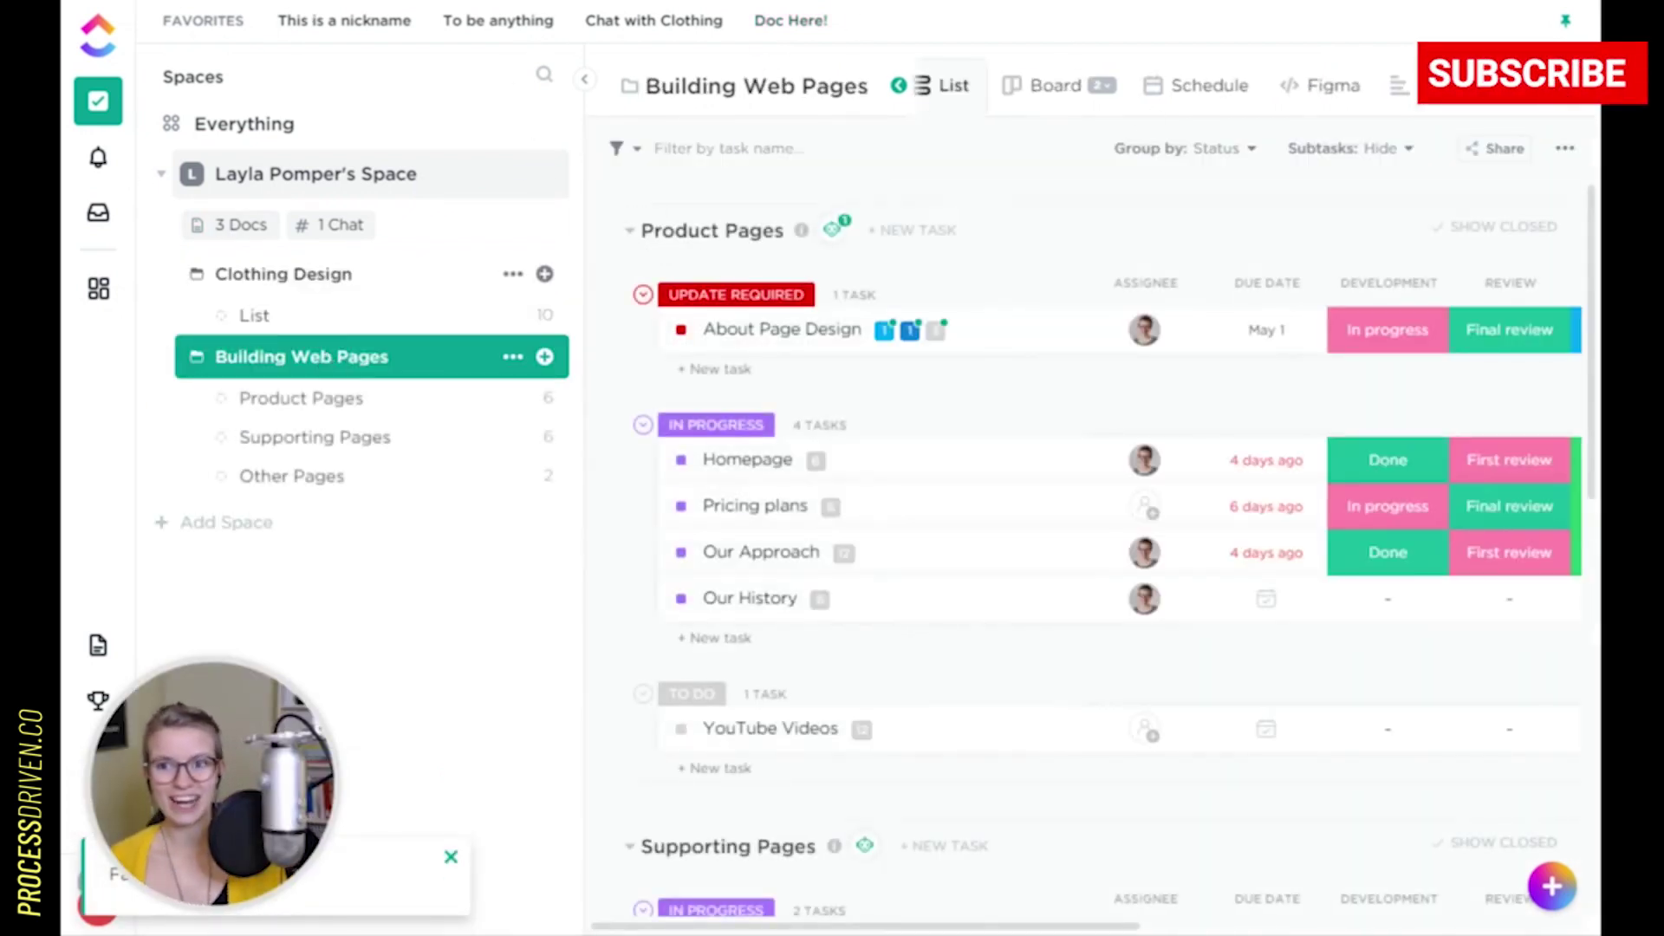
pyautogui.click(1566, 22)
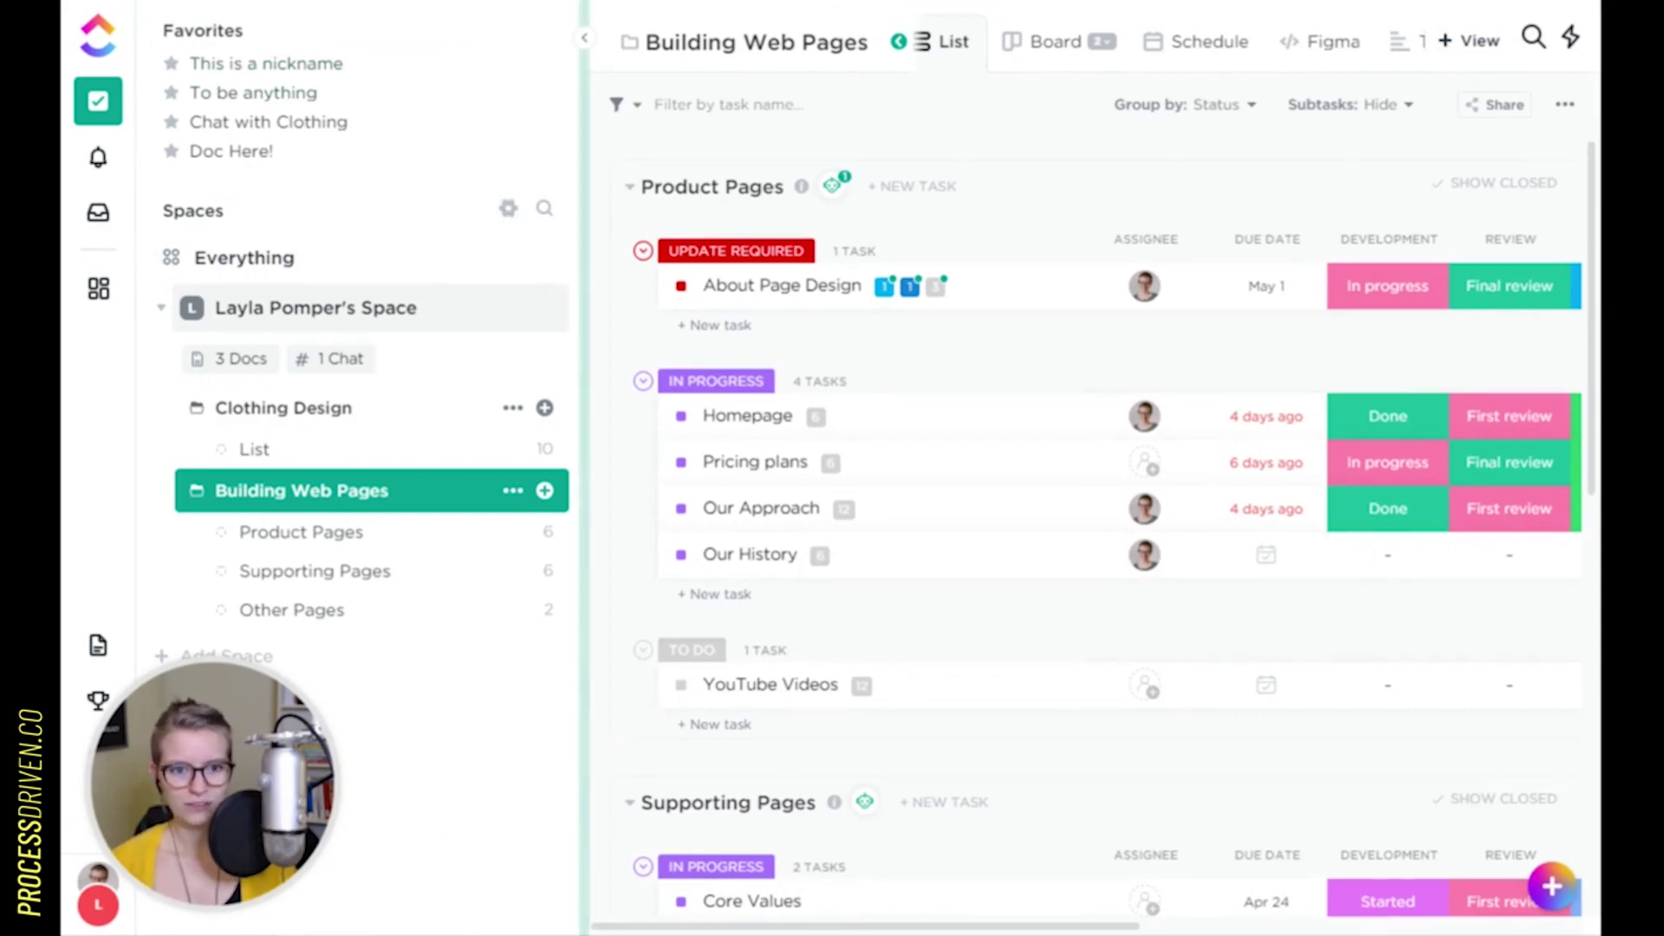
# Narrow the sidebar and toggle the favorites to the pinned bar and back into the sidebar
pyautogui.moveTo(582, 184); pyautogui.dragTo(371, 148)
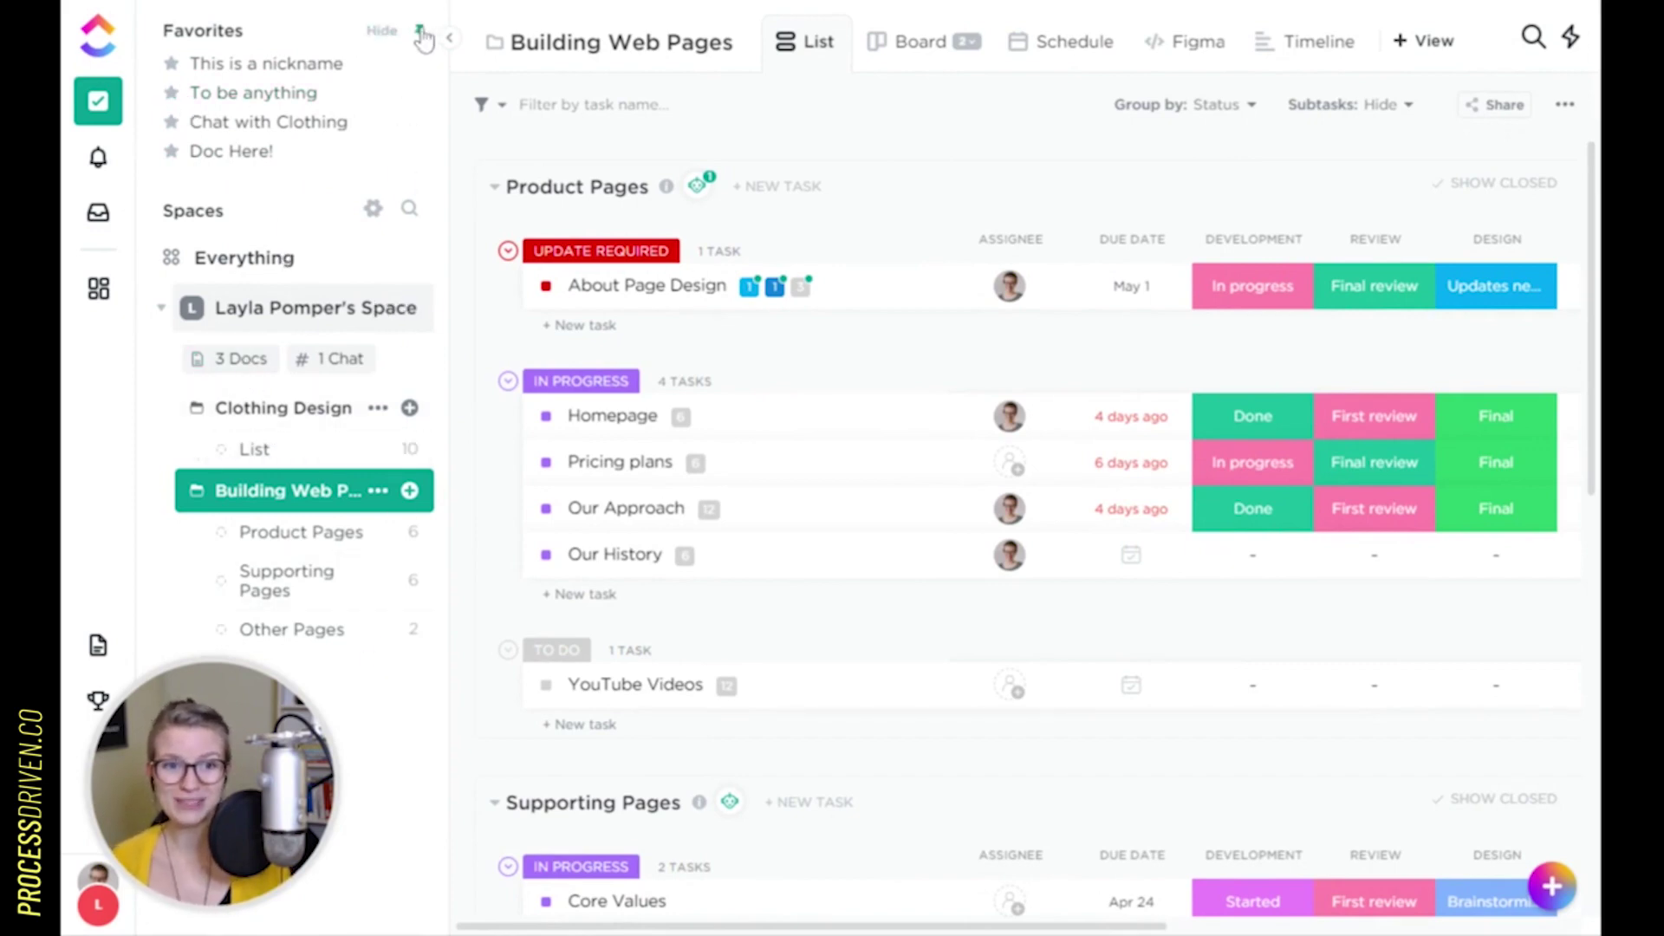
pyautogui.click(420, 33)
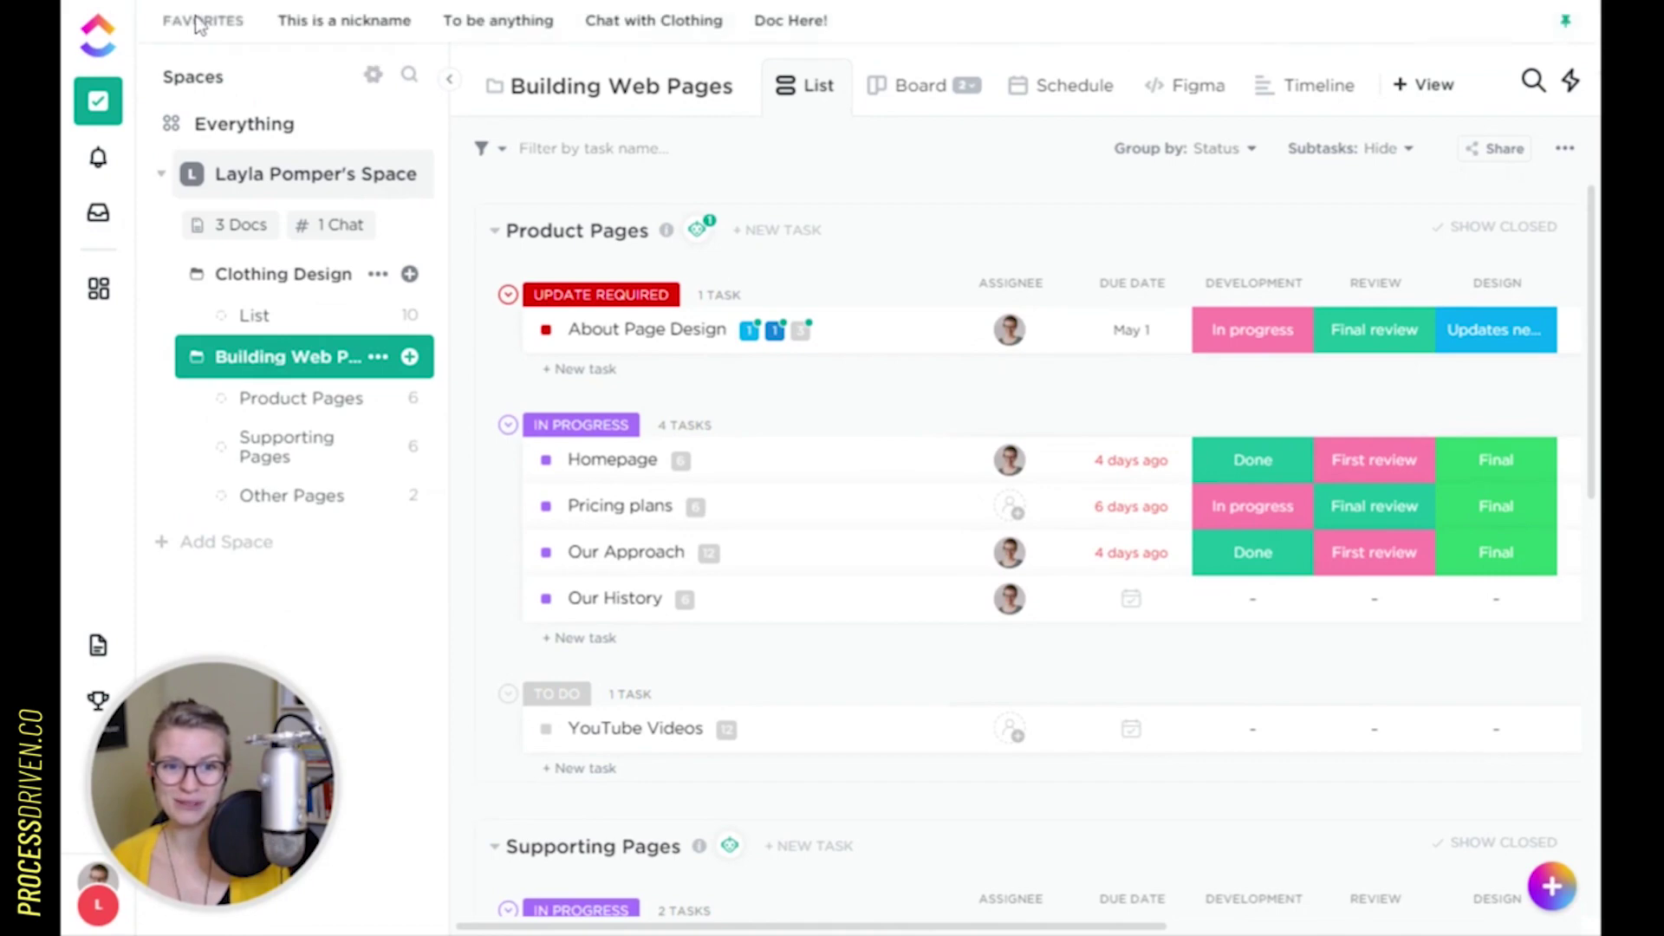
pyautogui.click(1568, 23)
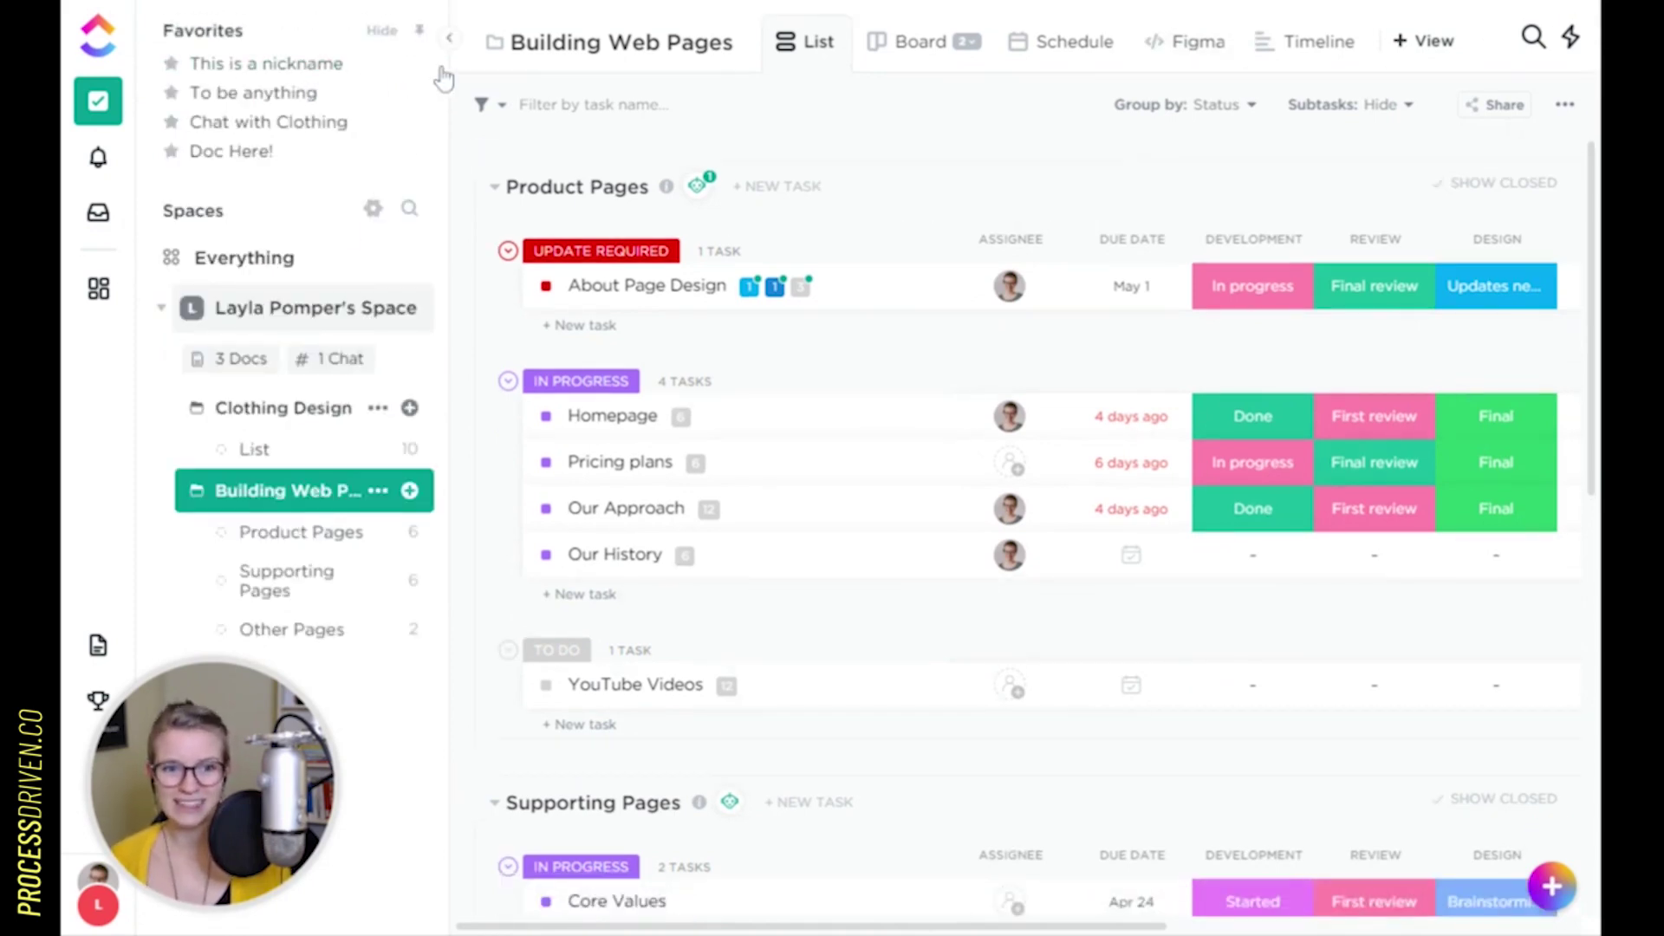
# Hide and show the favorites list in the sidebar, and pin the favorites back to the bar
pyautogui.click(386, 33)
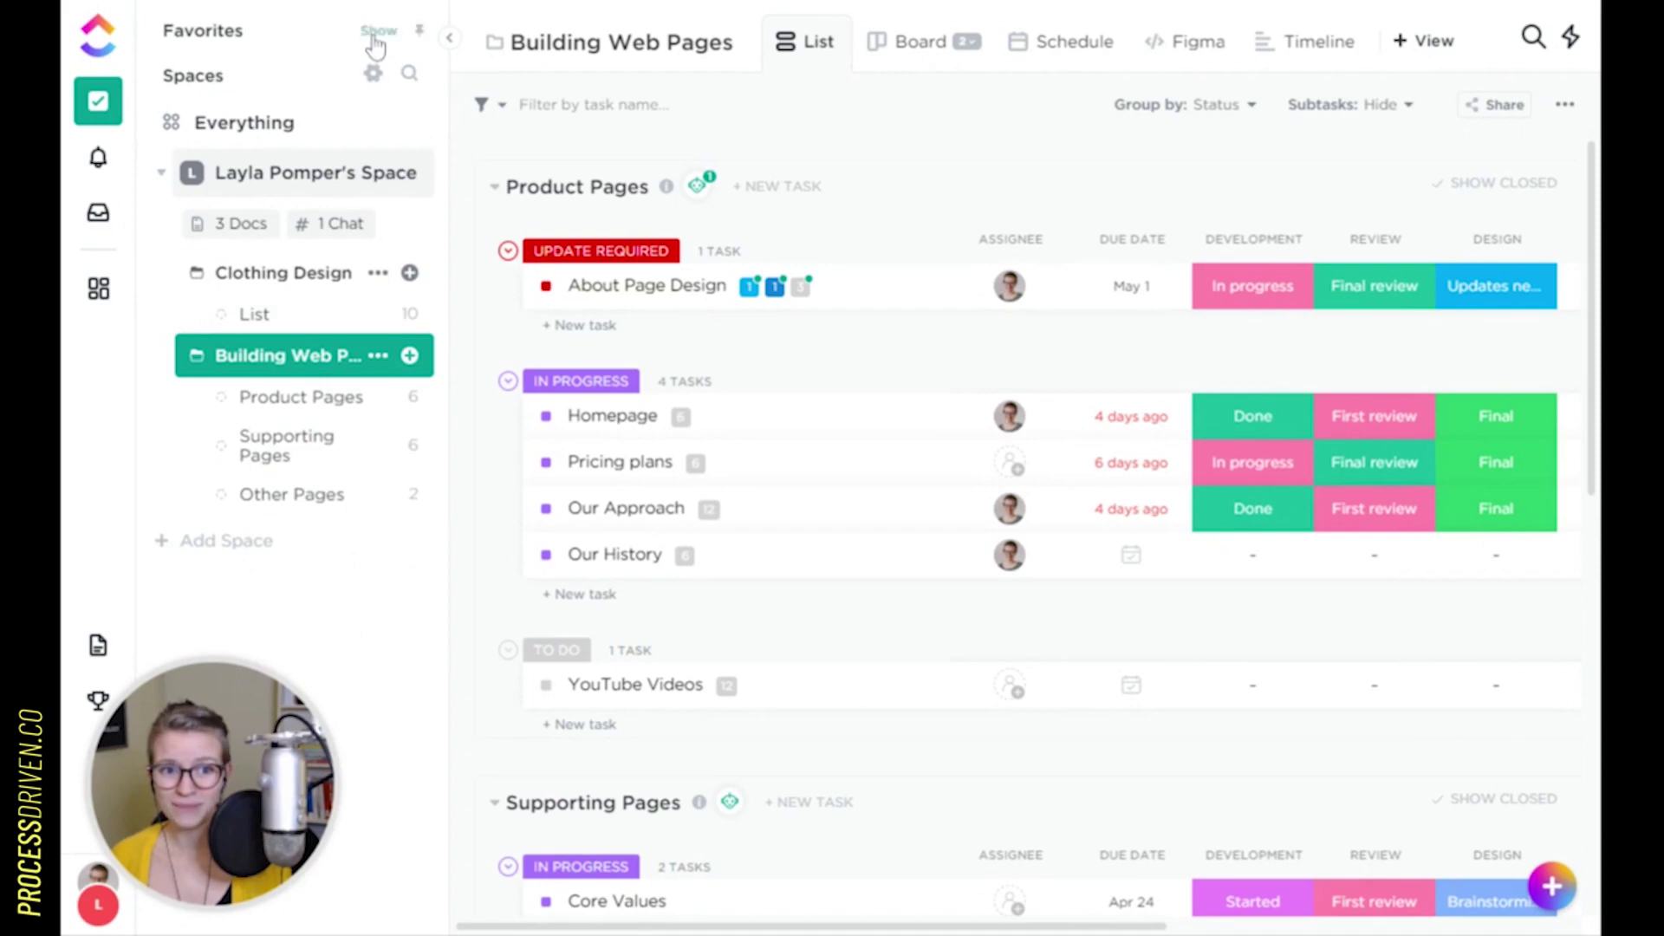
pyautogui.click(375, 40)
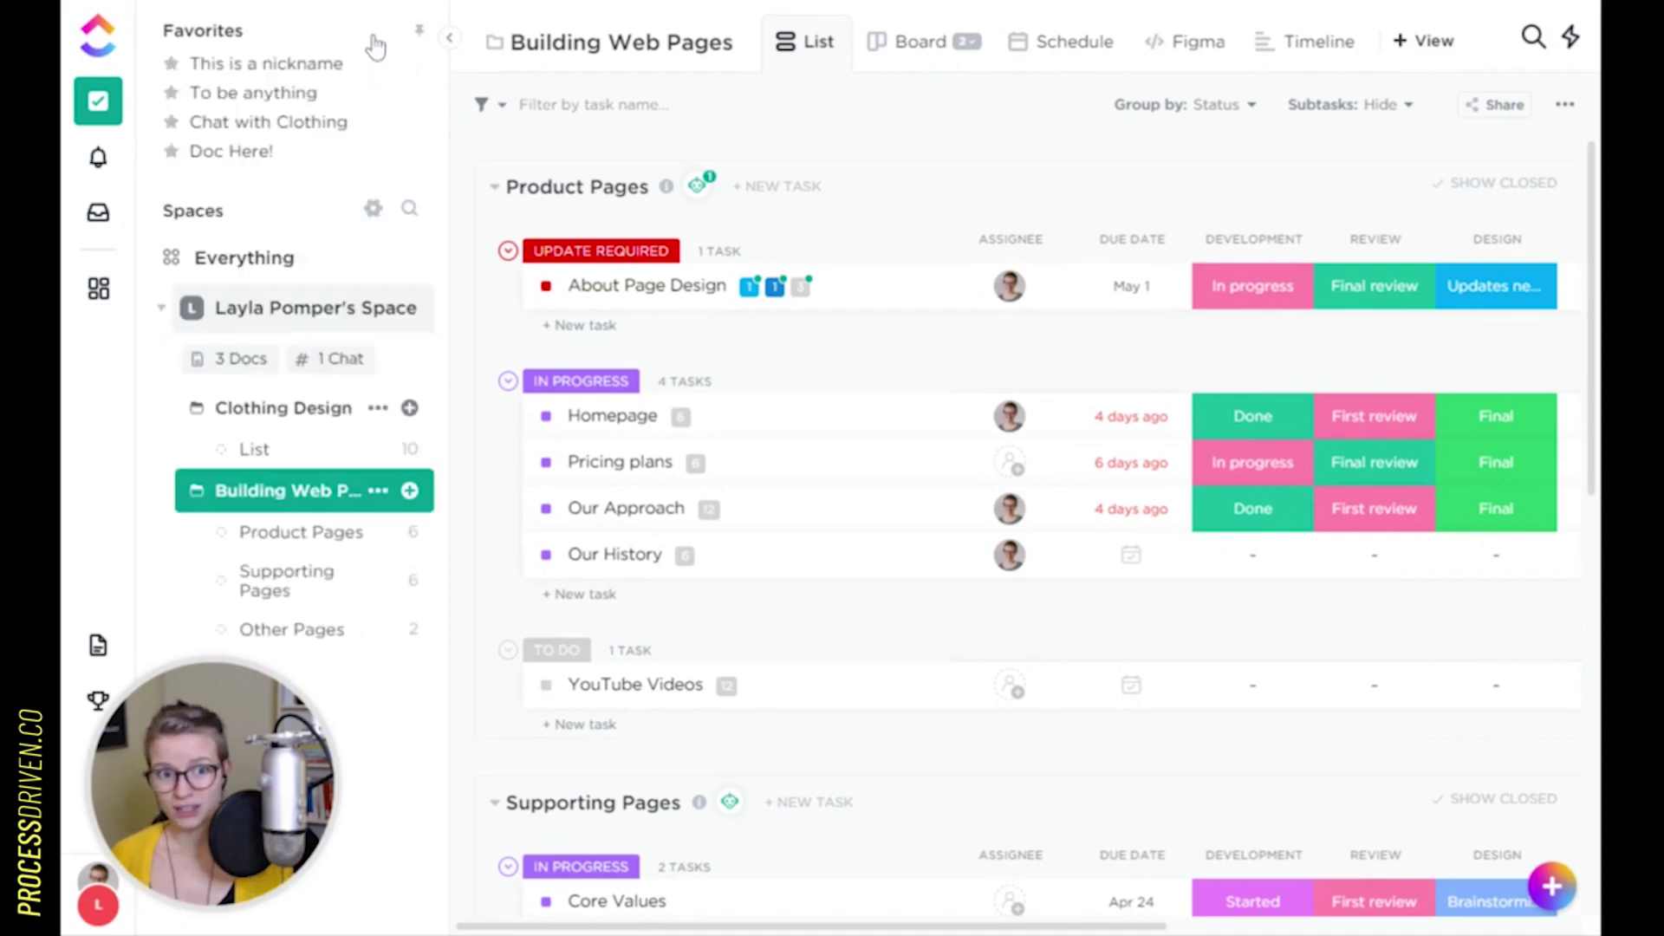
pyautogui.click(420, 33)
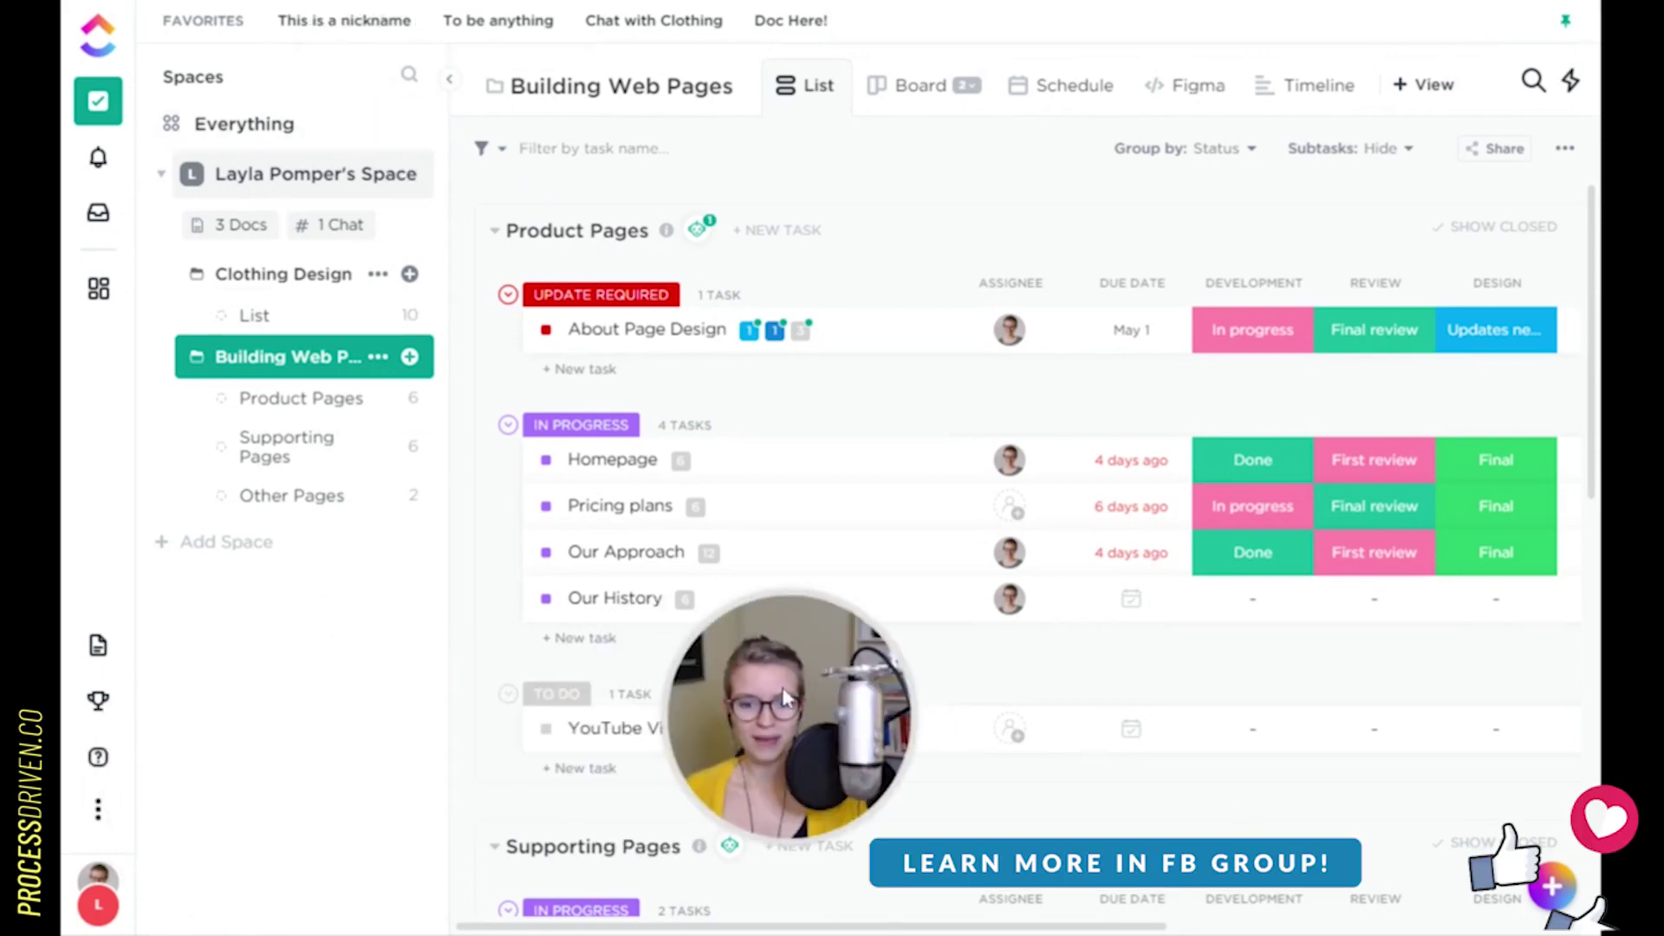
# Collapse and re-expand the sidebar, and adjust its width to fit the full Building Web Pages folder name
pyautogui.click(449, 85)
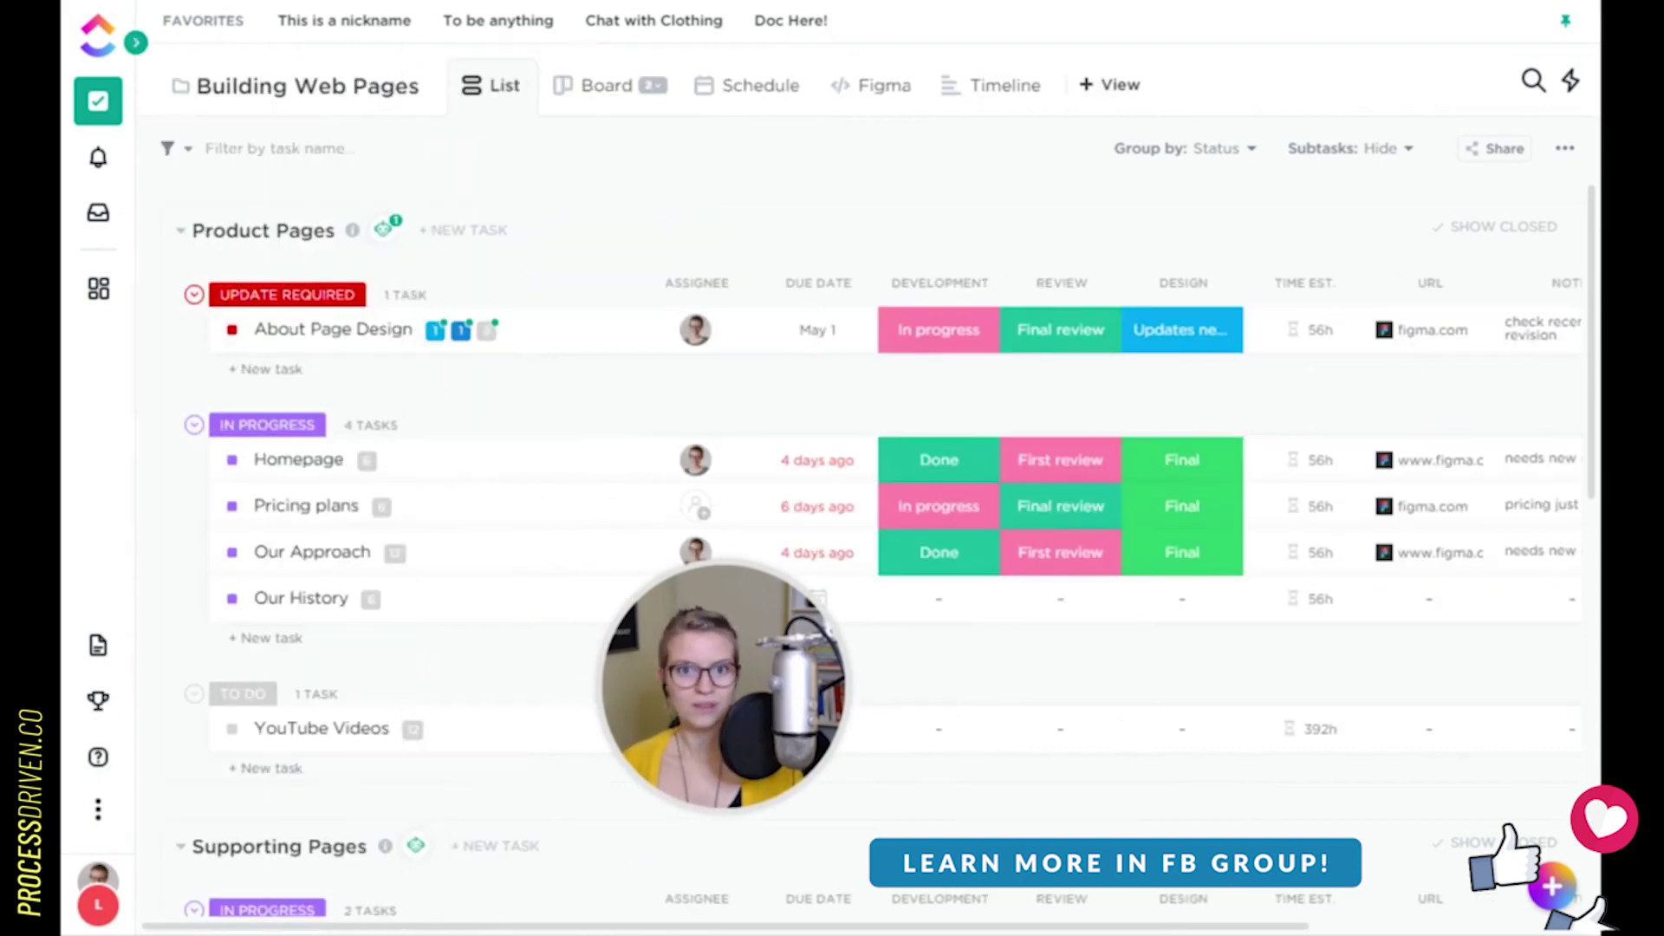
pyautogui.moveTo(185, 288)
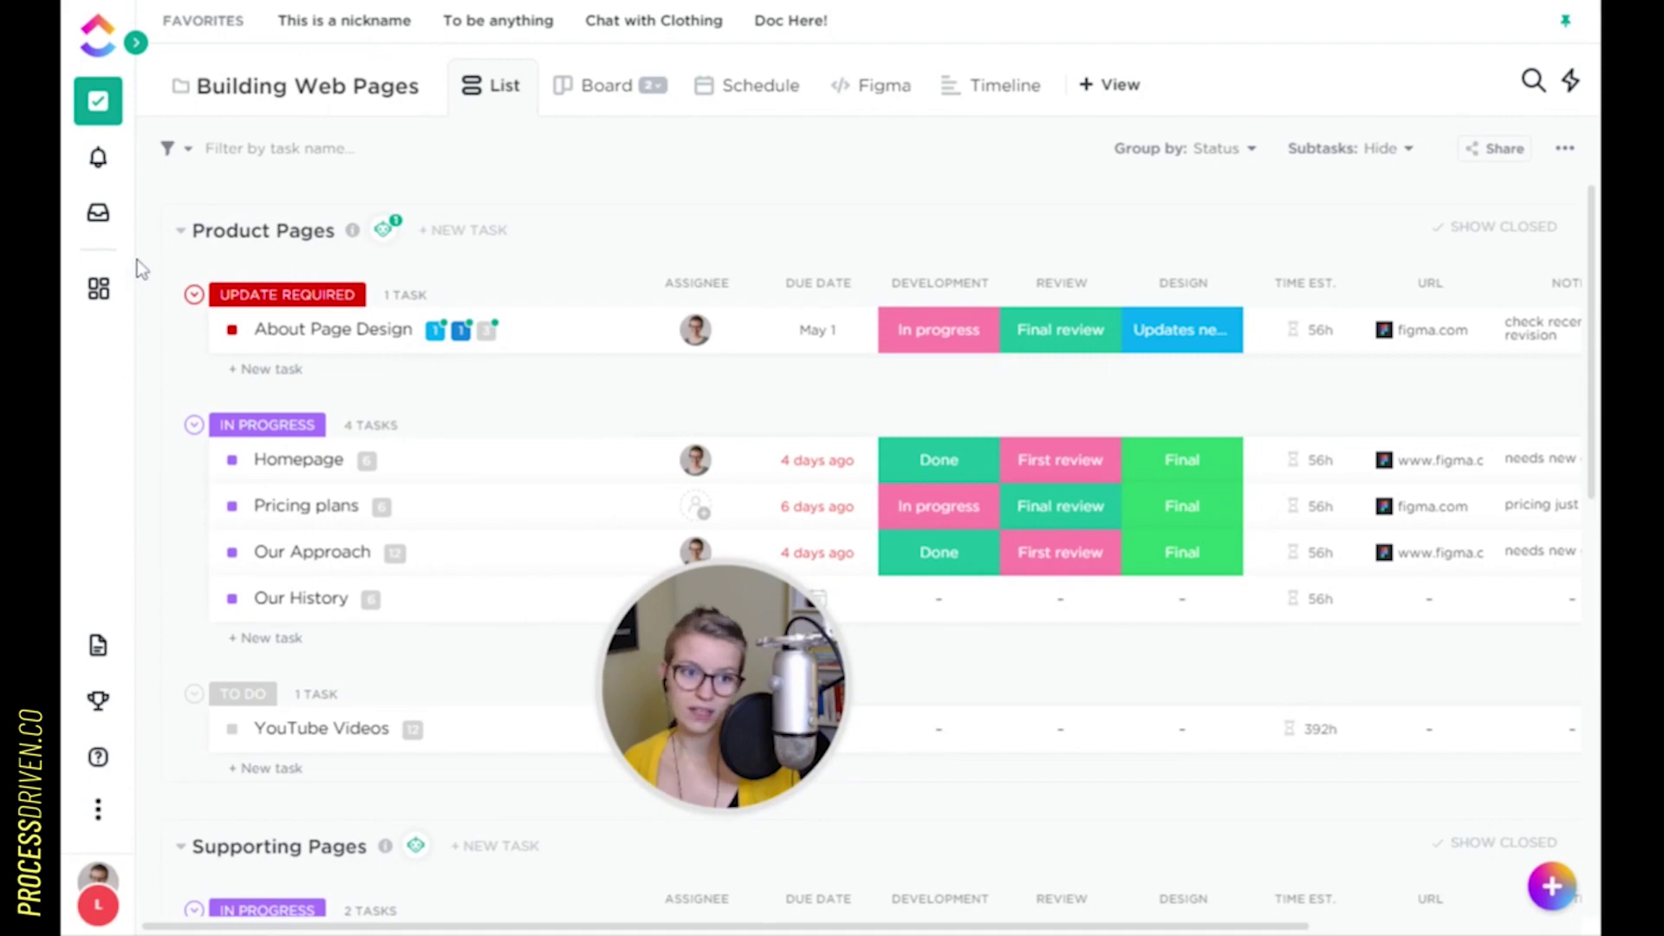
pyautogui.moveTo(137, 257)
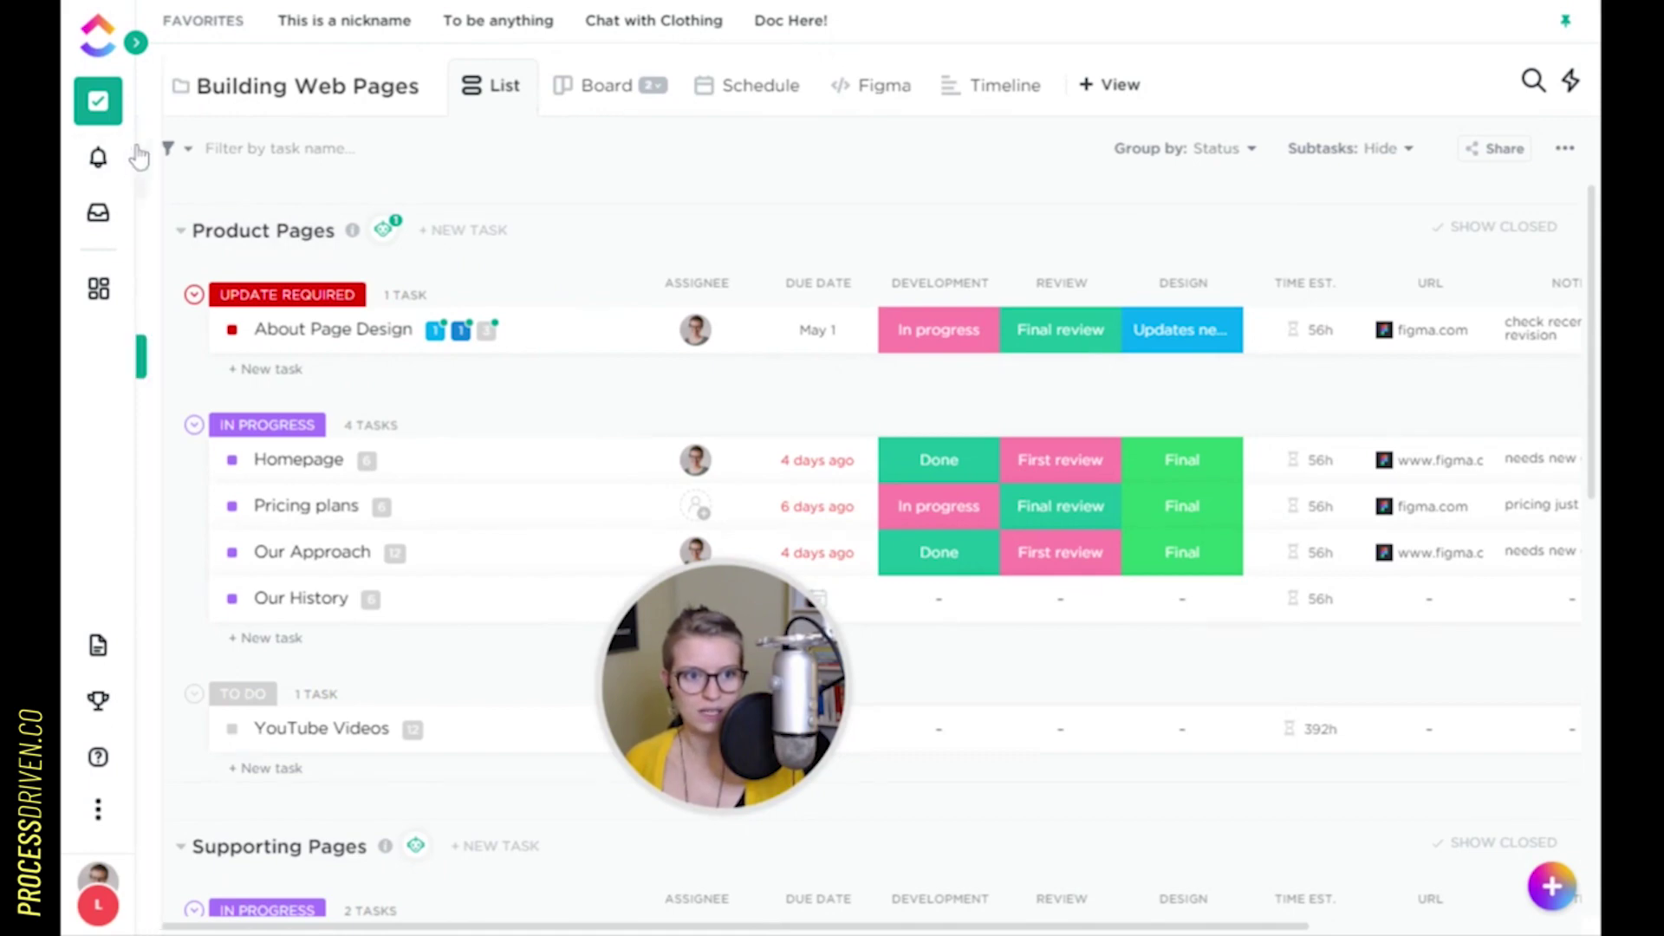
pyautogui.moveTo(134, 57)
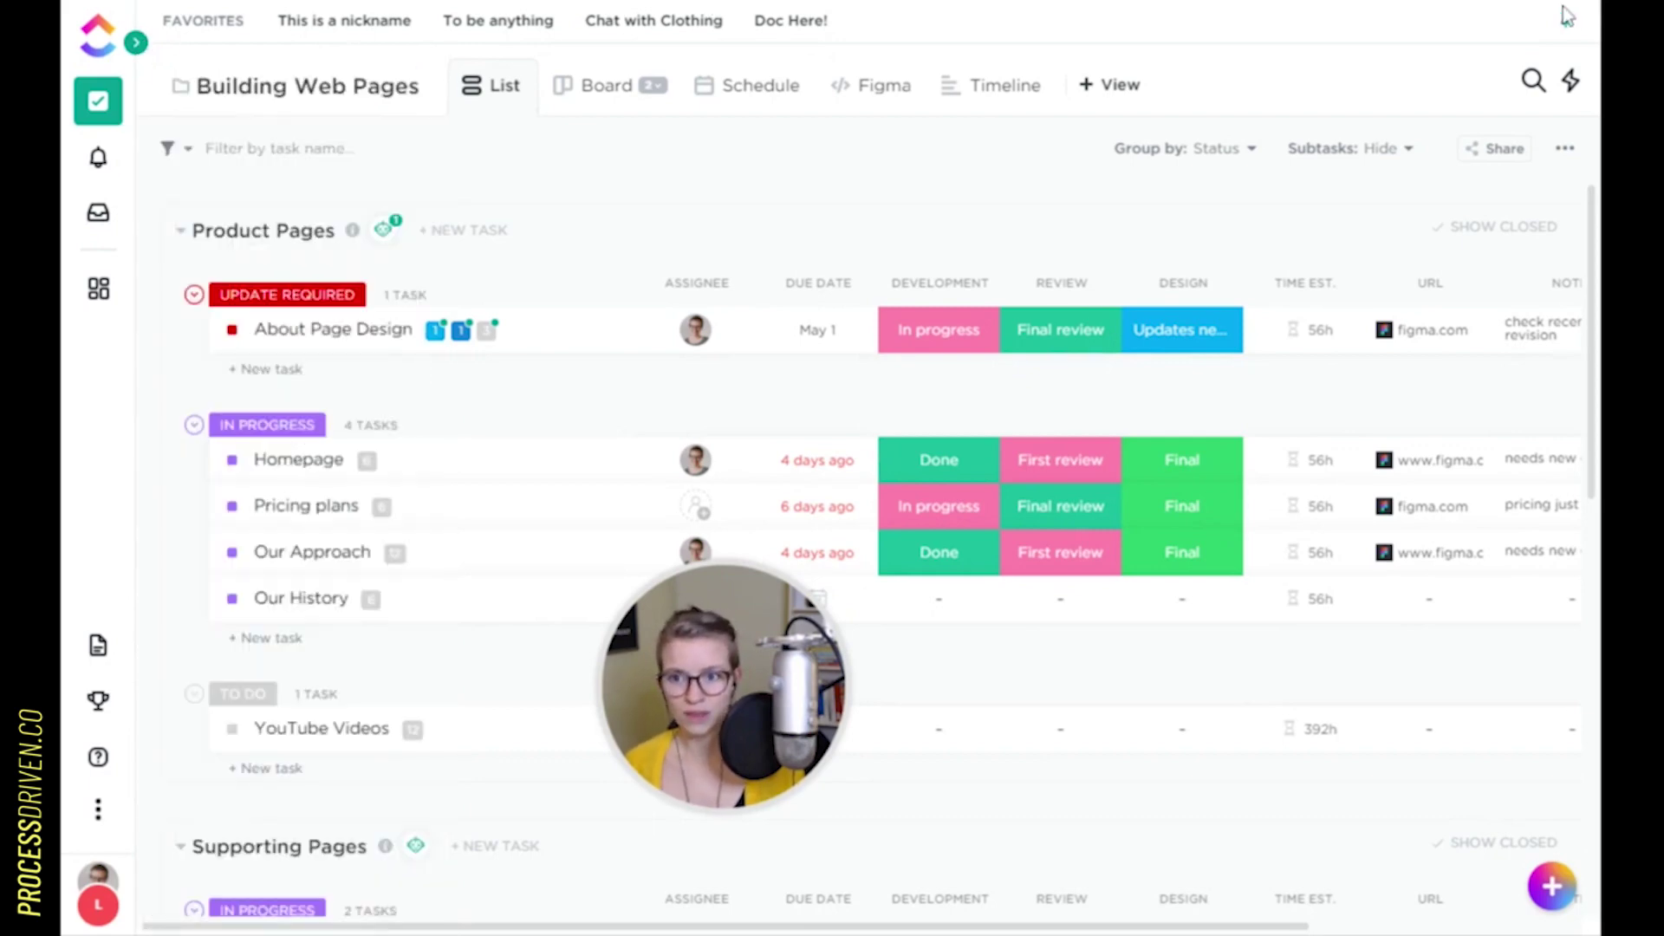
pyautogui.click(135, 39)
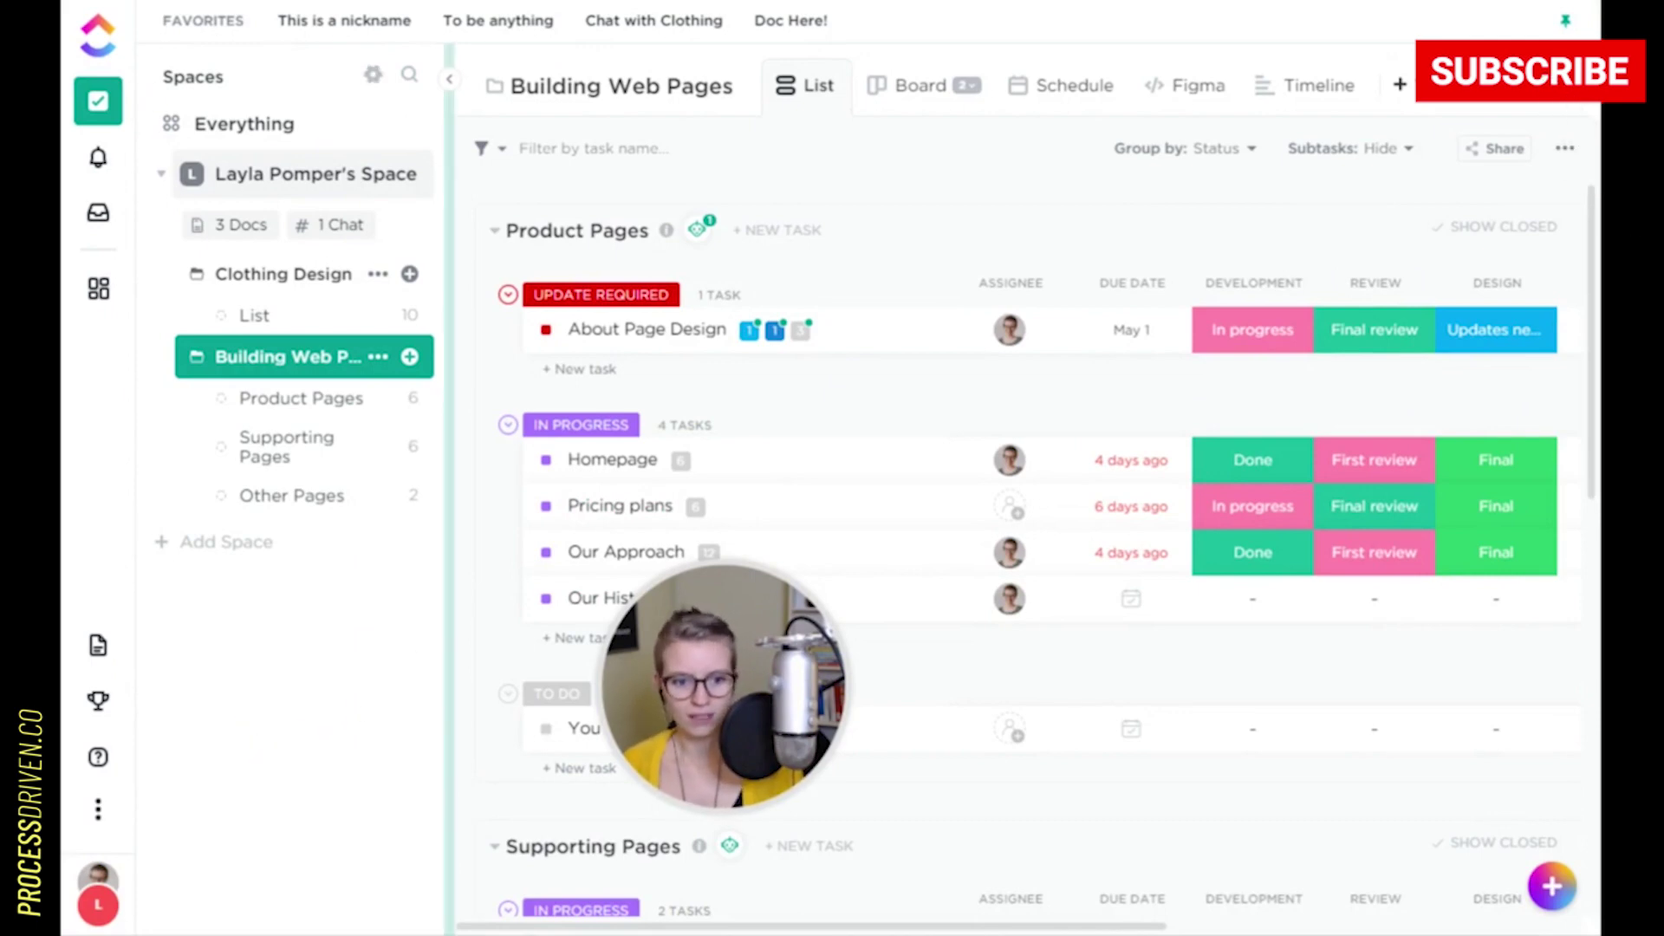
pyautogui.moveTo(448, 605); pyautogui.dragTo(541, 541)
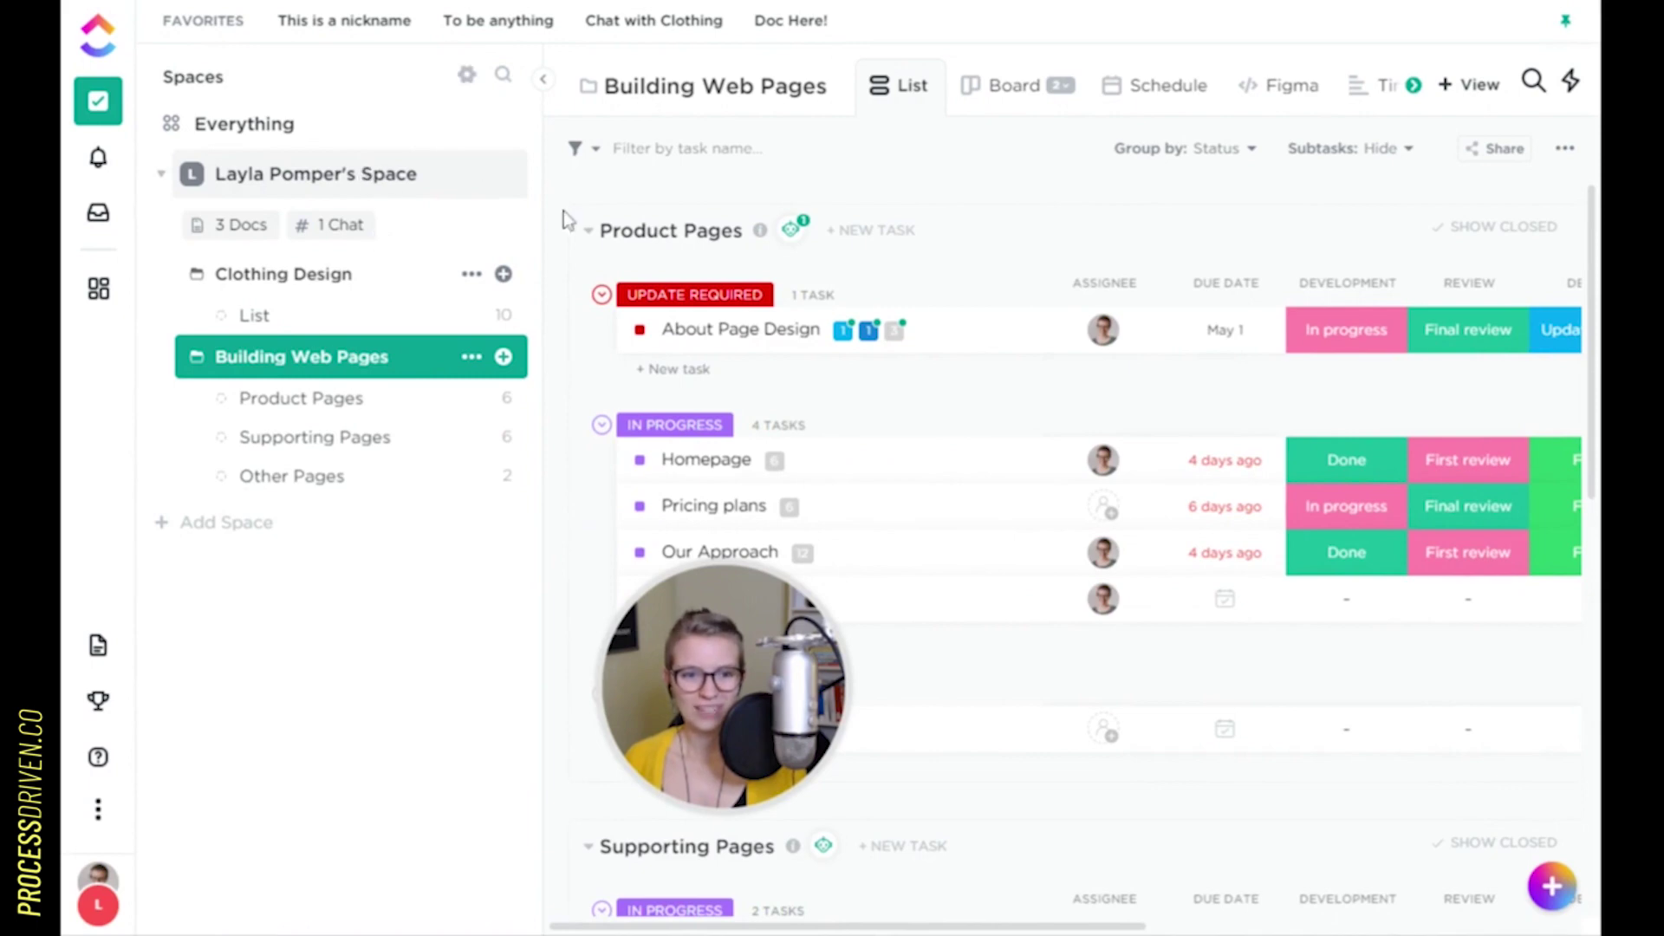
pyautogui.moveTo(543, 201); pyautogui.dragTo(486, 185)
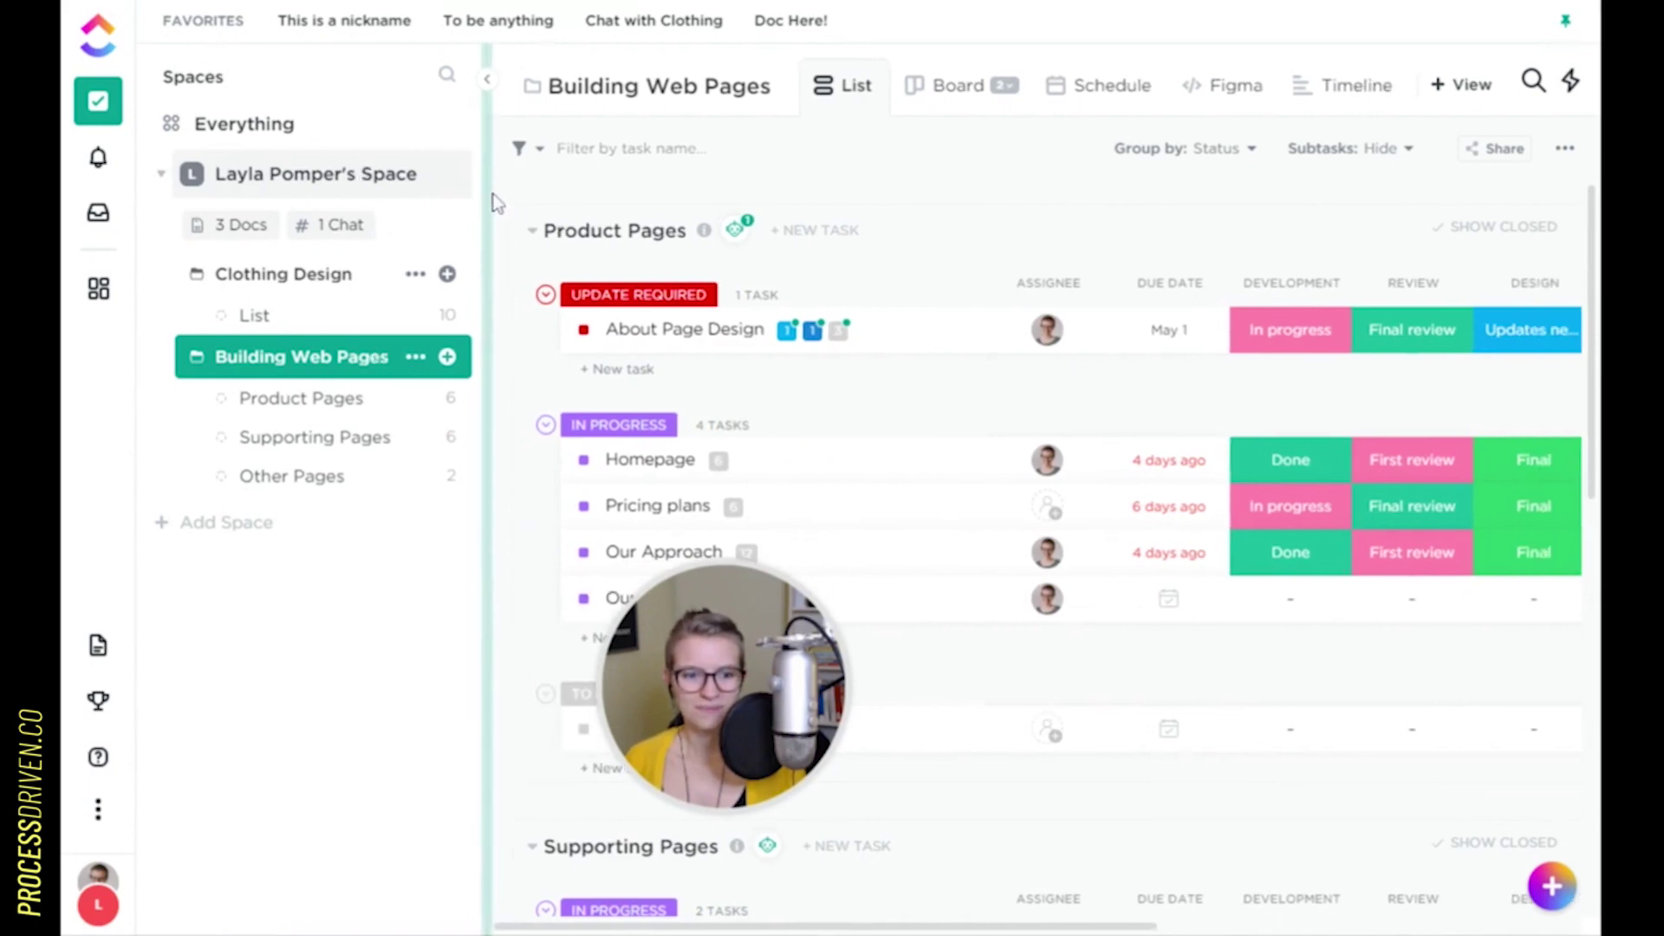
# Close all folders in the sidebar through the sidebar settings and expand them all again
pyautogui.moveTo(405, 87)
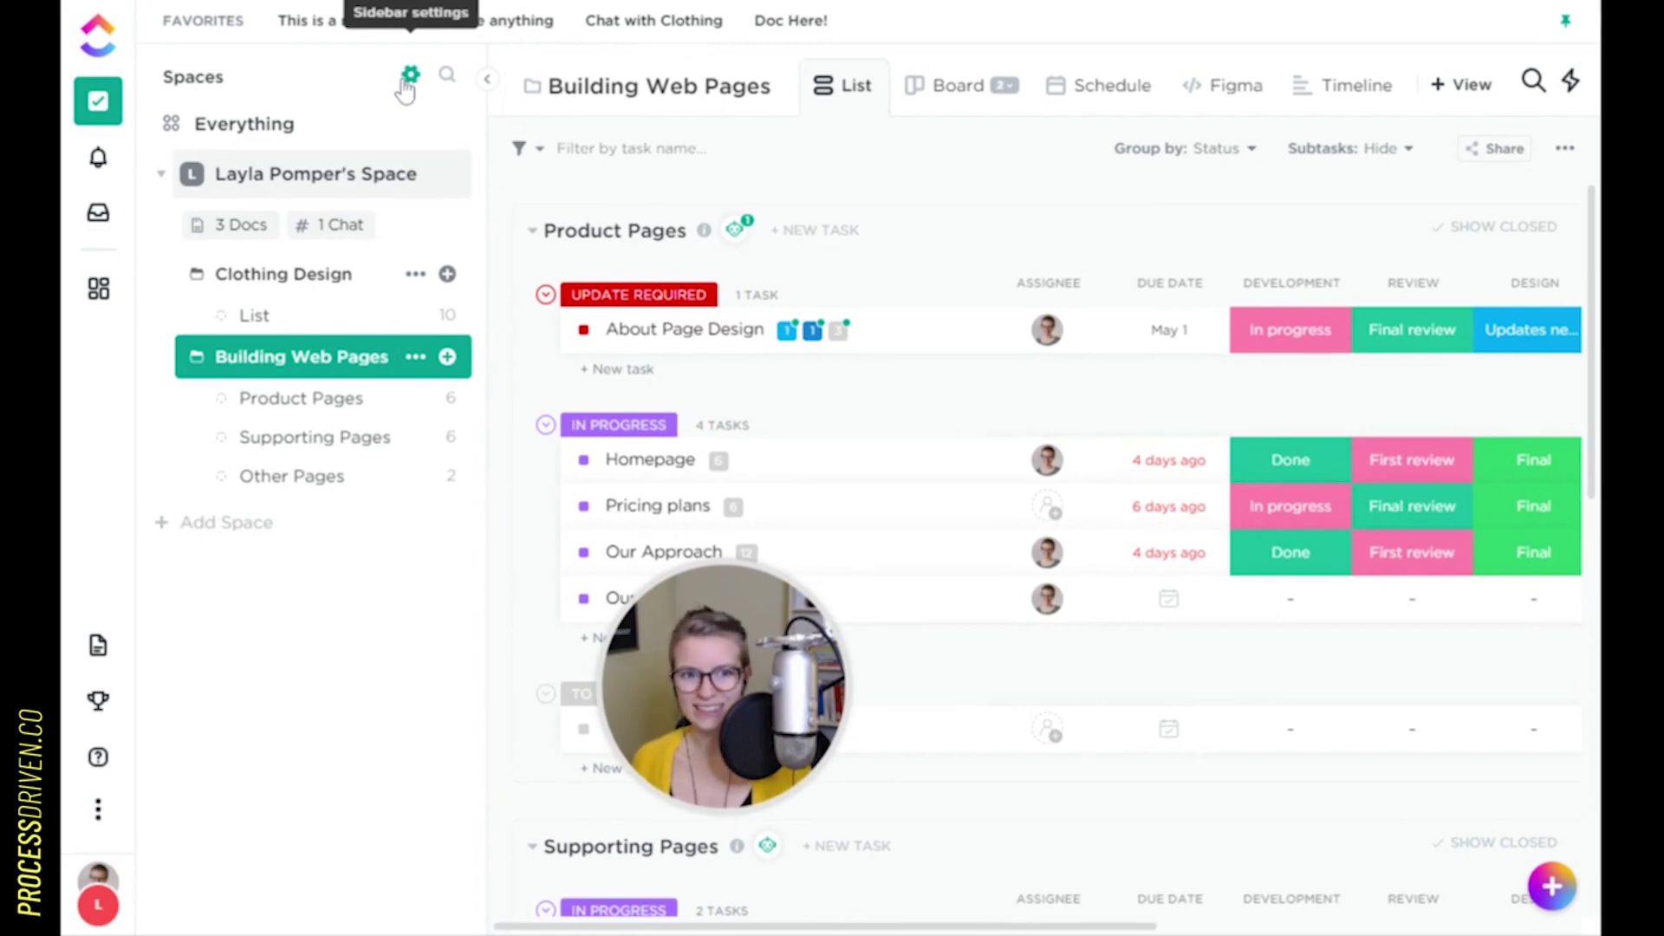
pyautogui.click(407, 80)
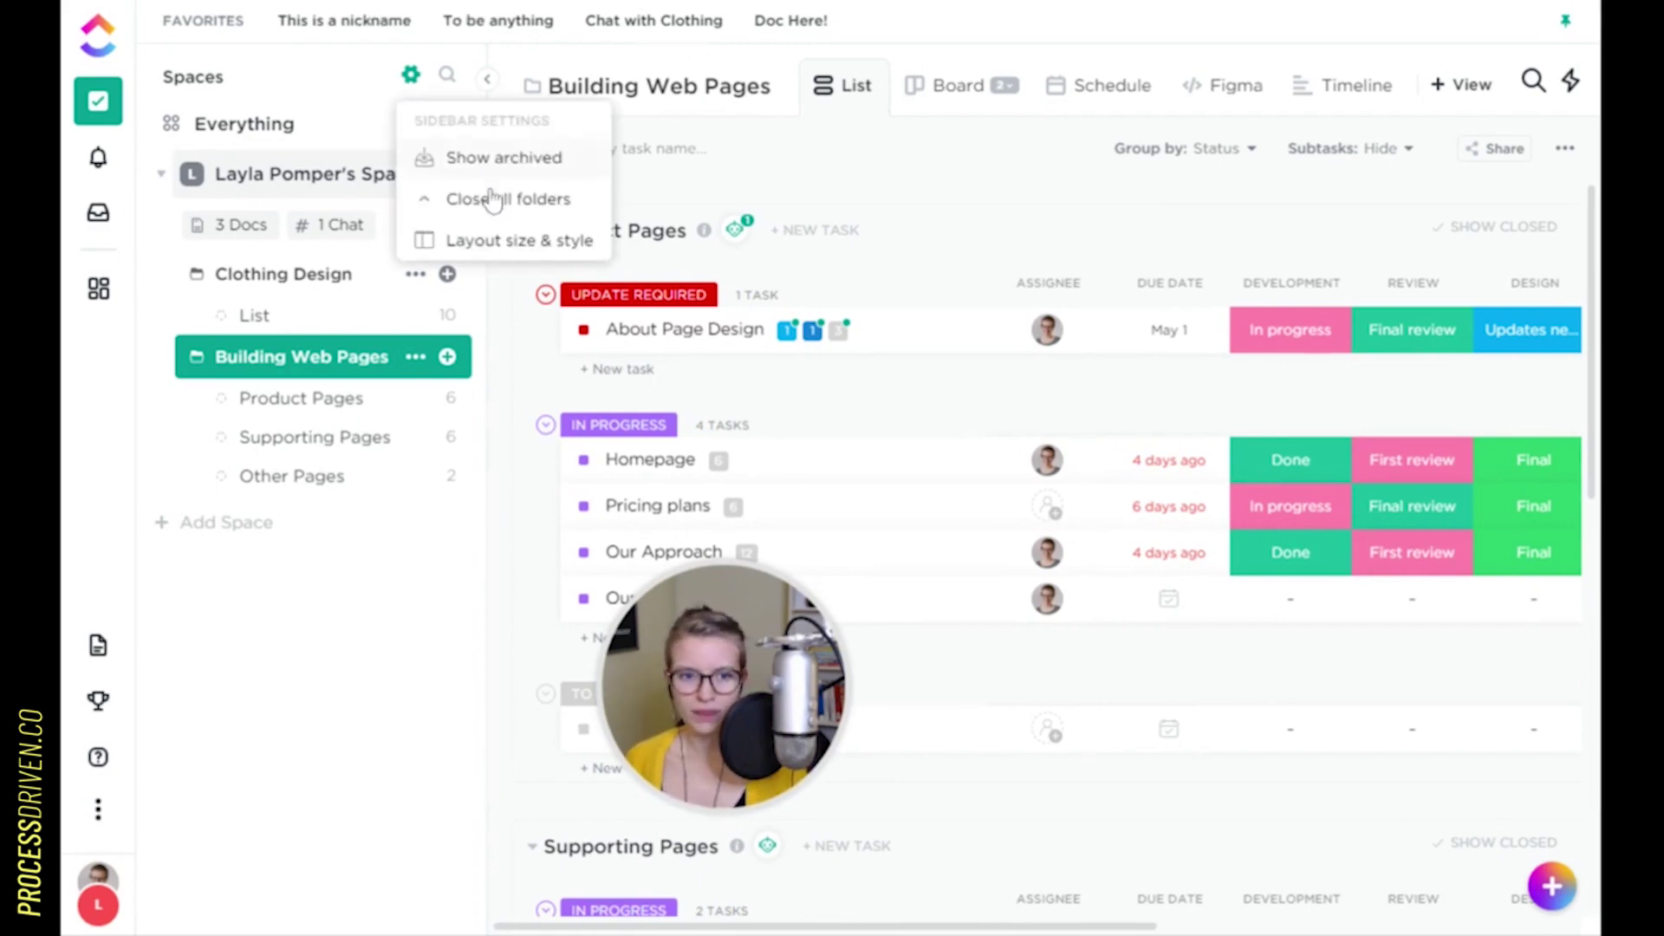
pyautogui.click(449, 204)
pyautogui.click(410, 76)
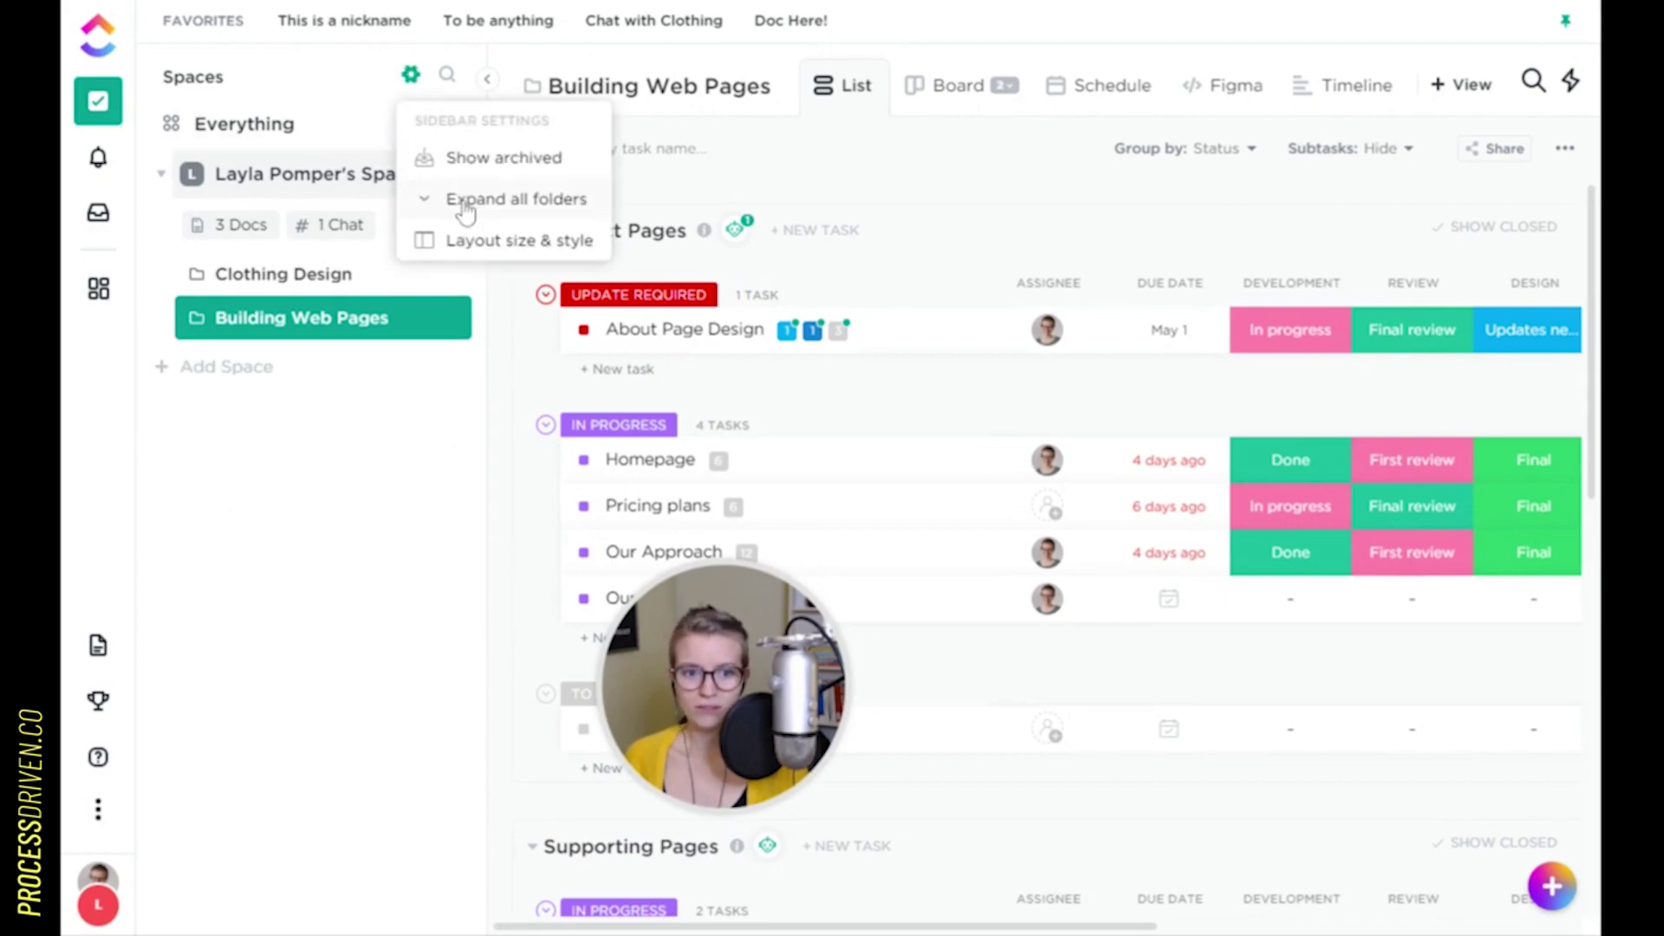
pyautogui.click(465, 204)
# Open the layout size and style settings, try the Default size, and set the size to Compact
pyautogui.click(413, 74)
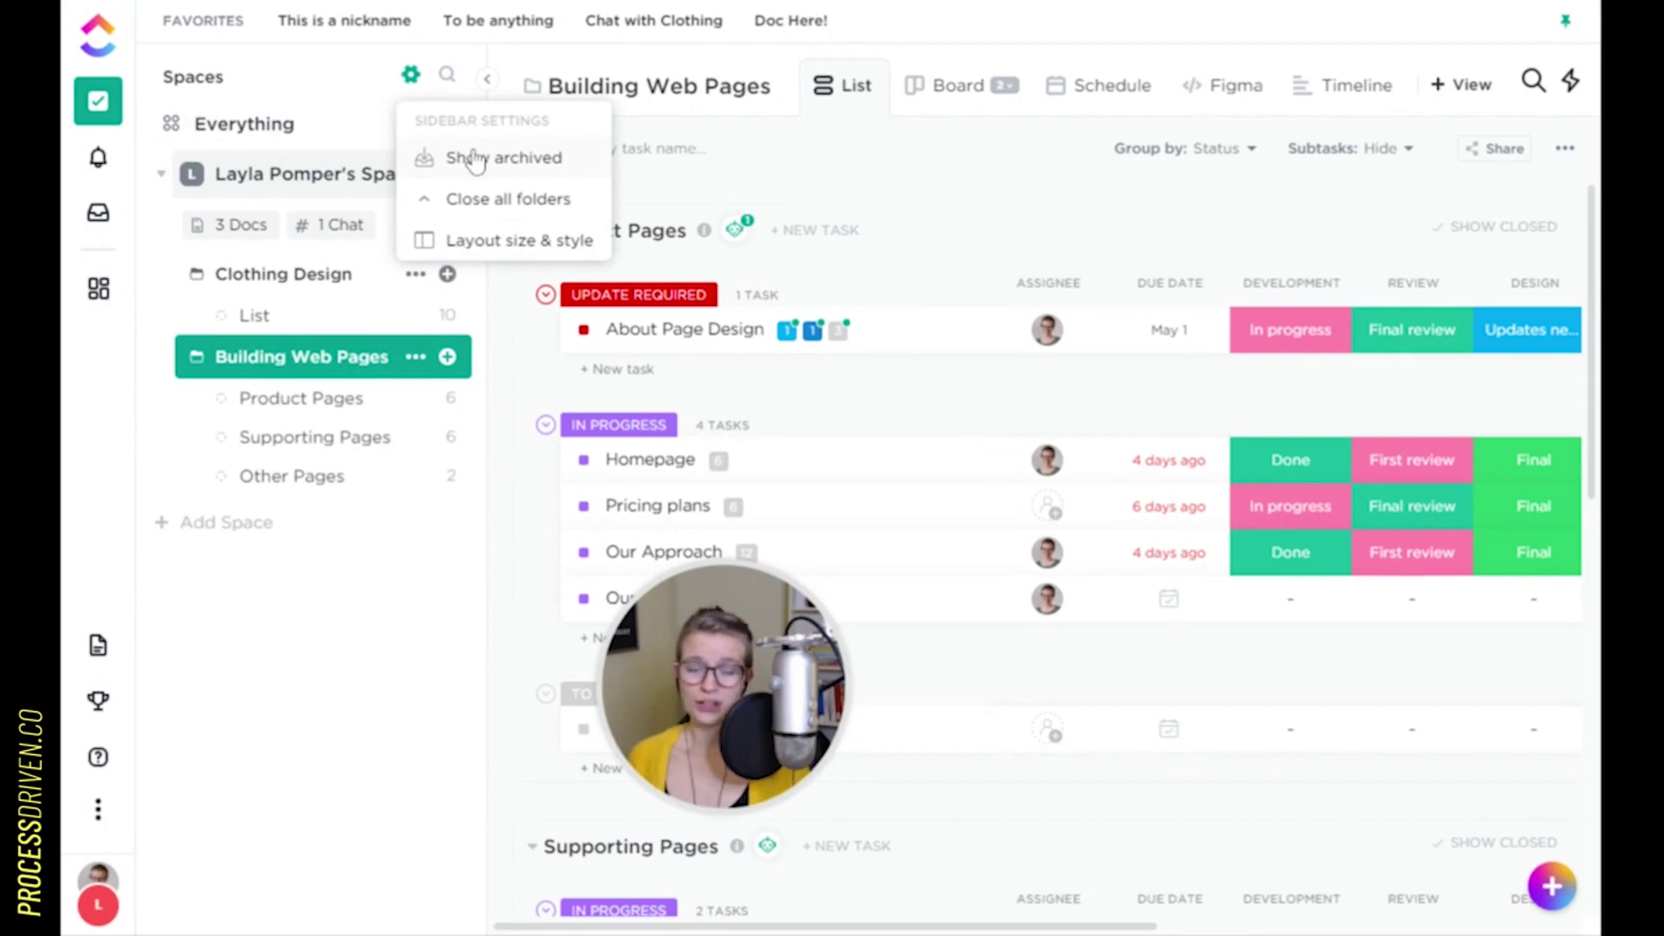
pyautogui.click(493, 247)
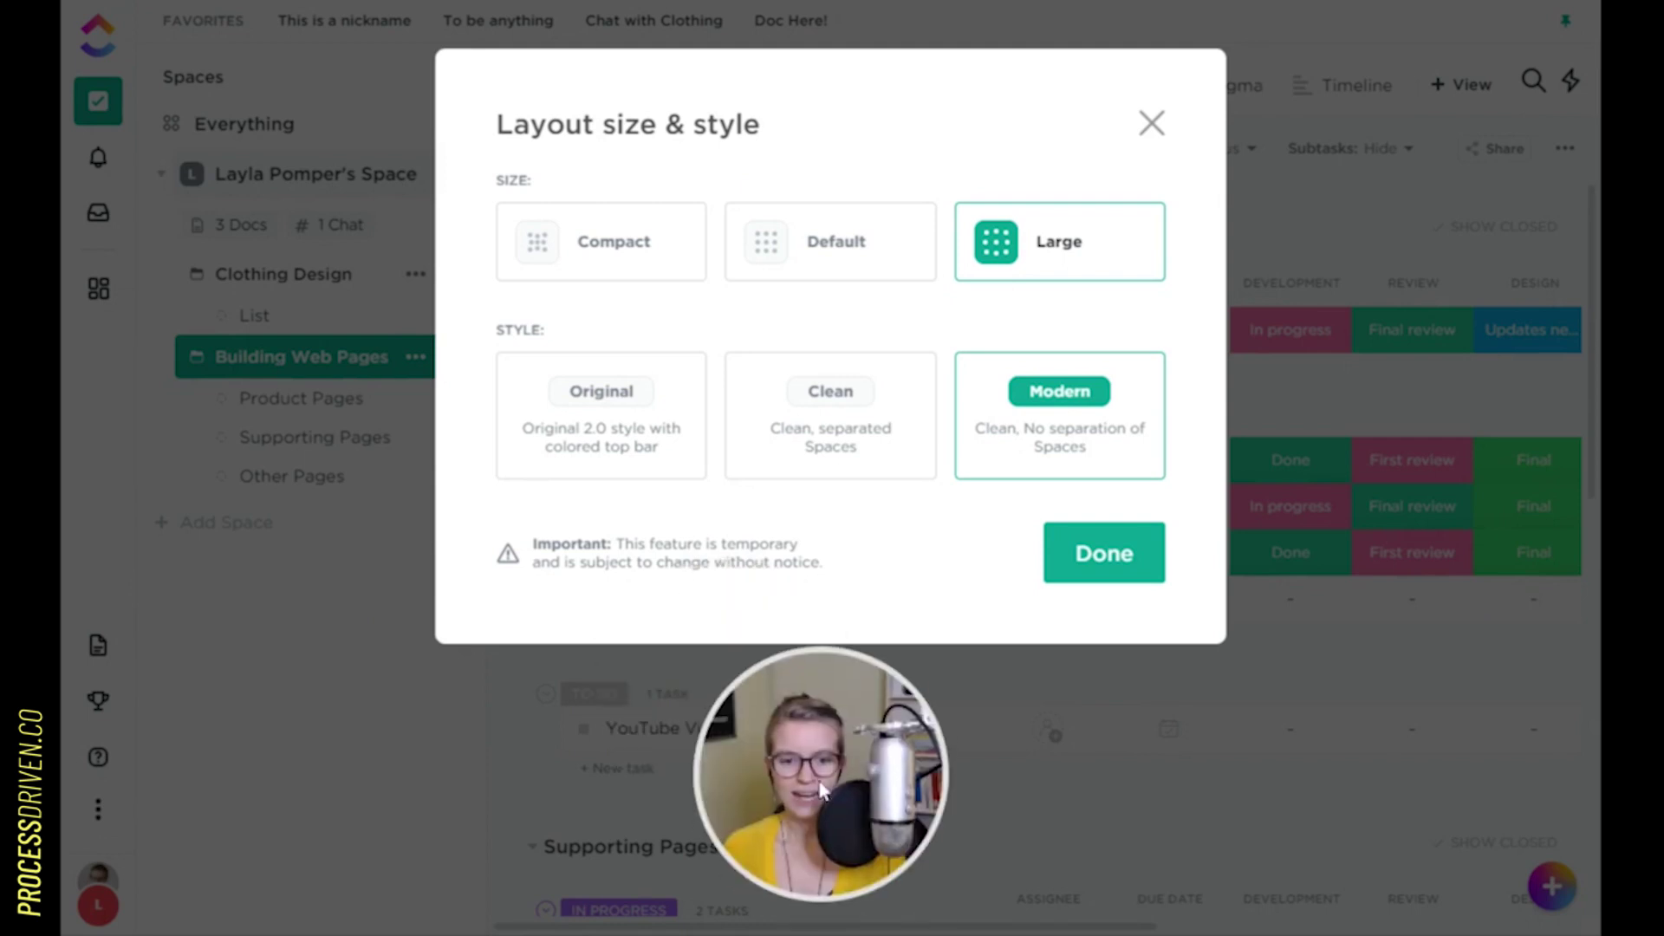
pyautogui.tripleClick(536, 551)
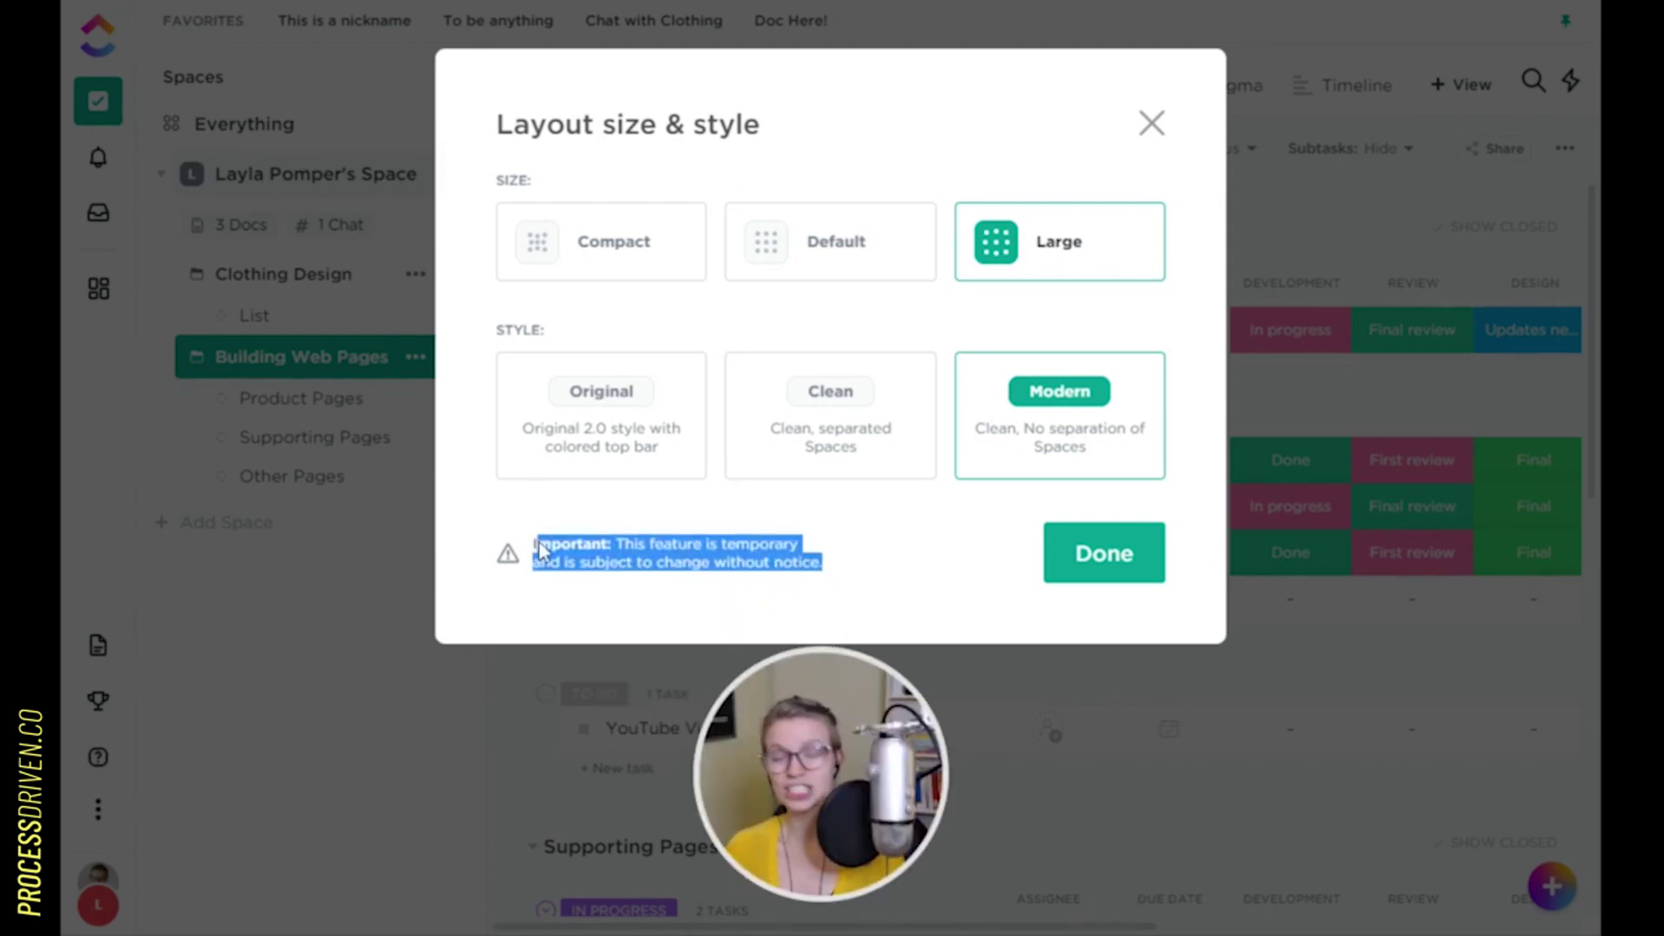
pyautogui.click(863, 559)
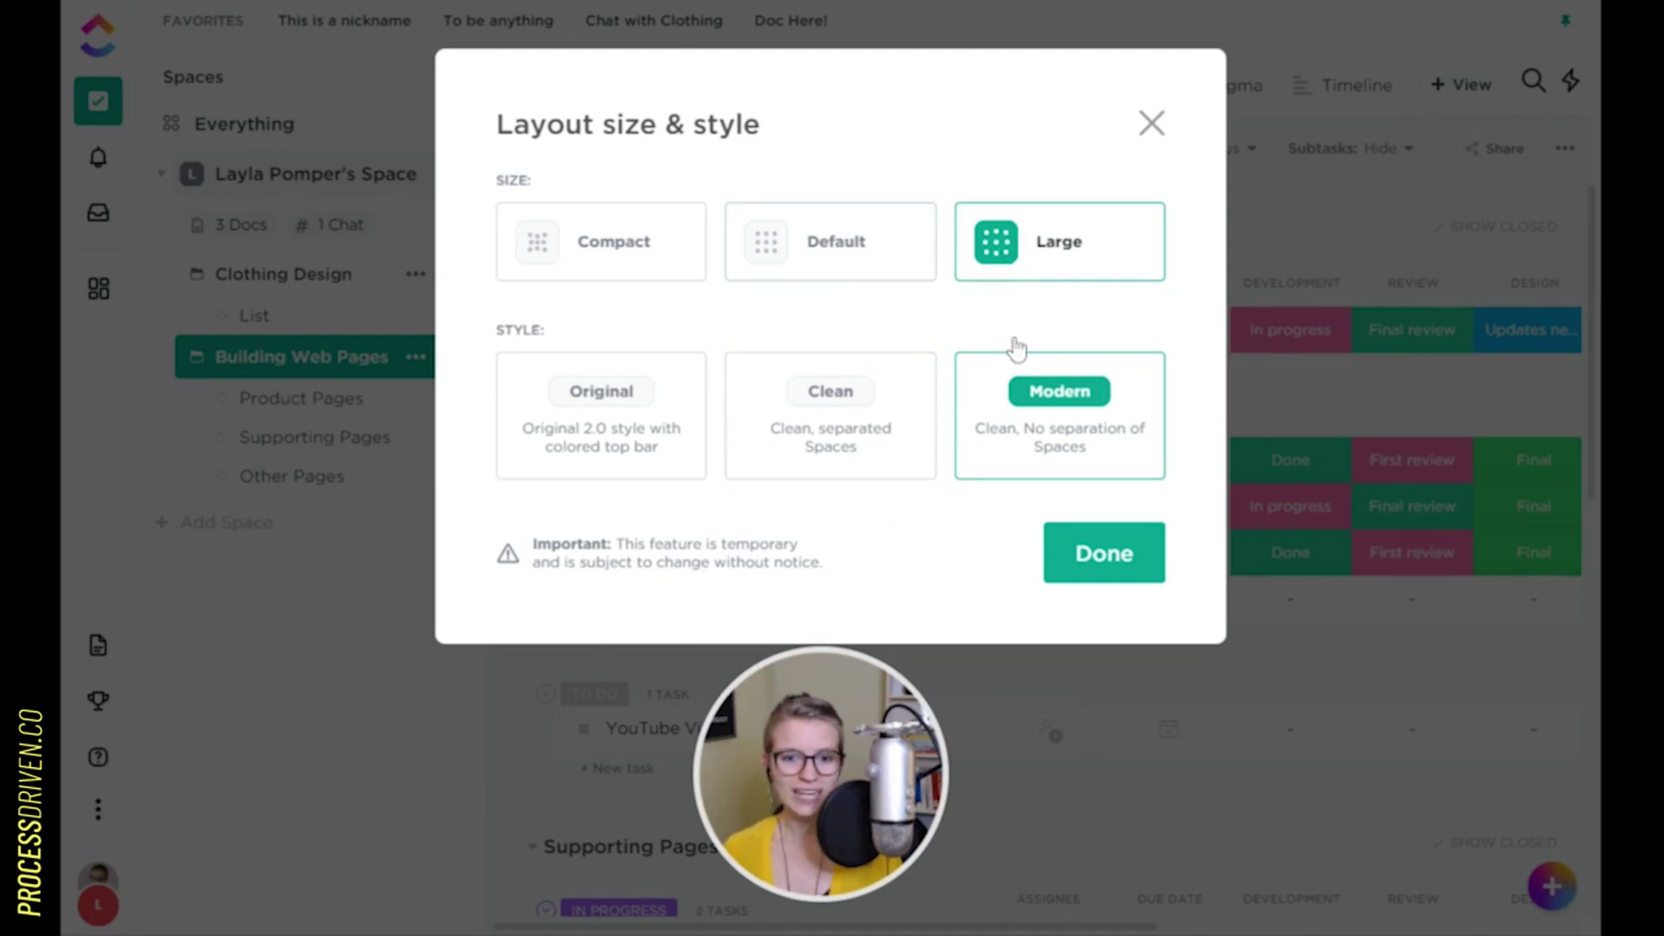
pyautogui.click(813, 249)
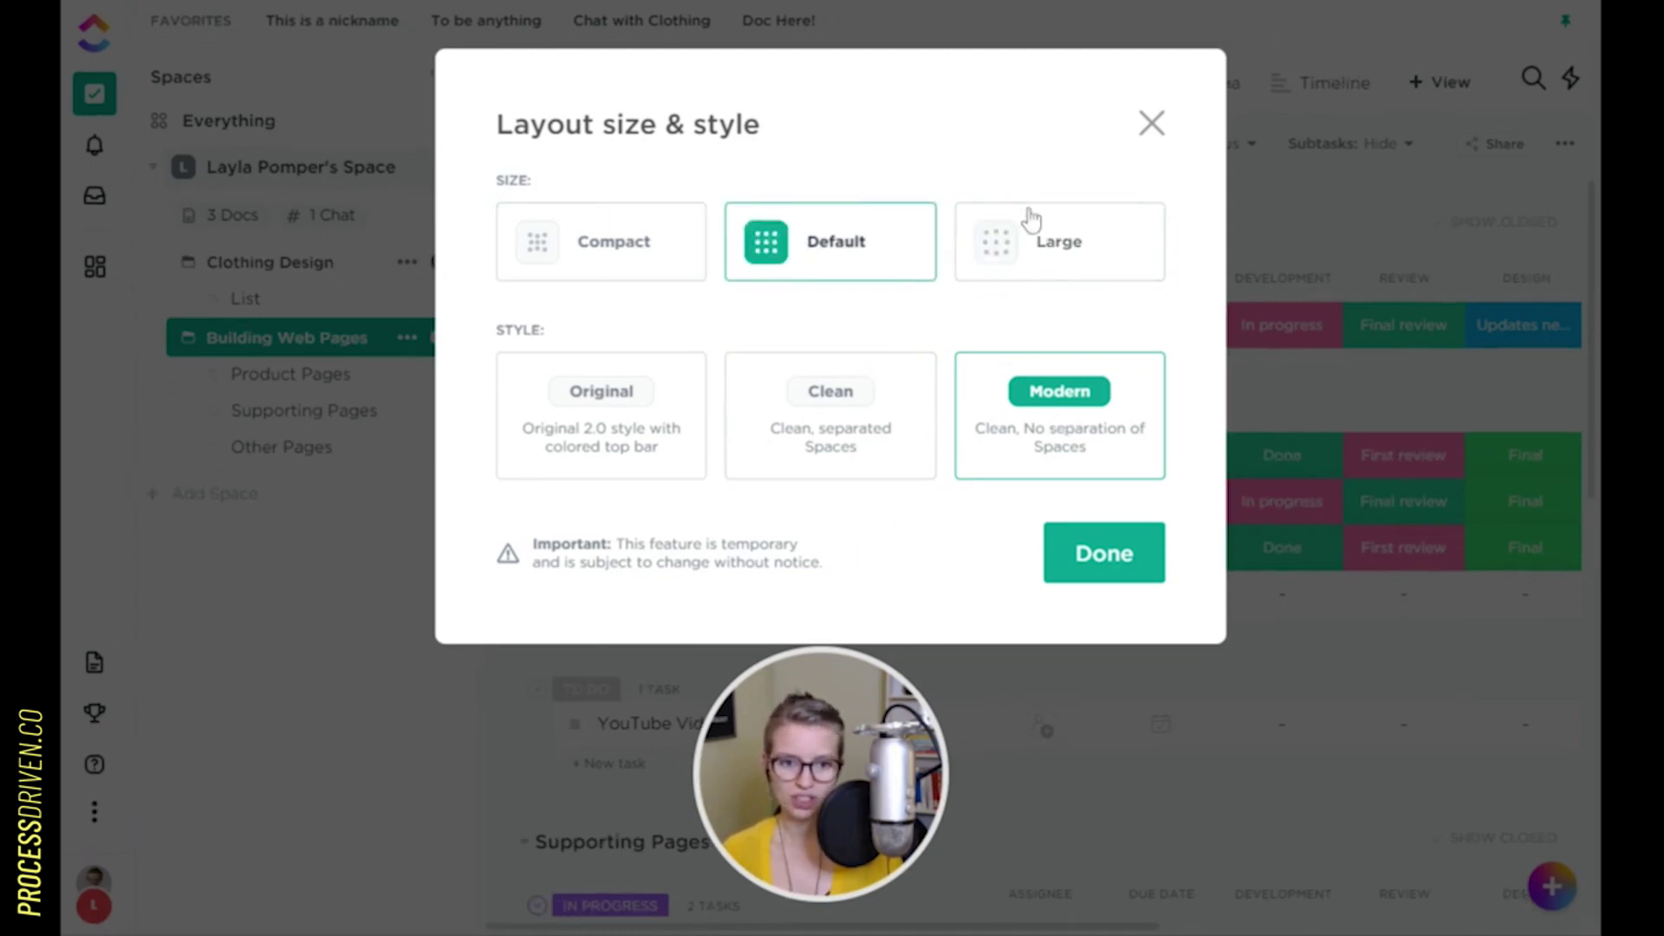
pyautogui.click(650, 251)
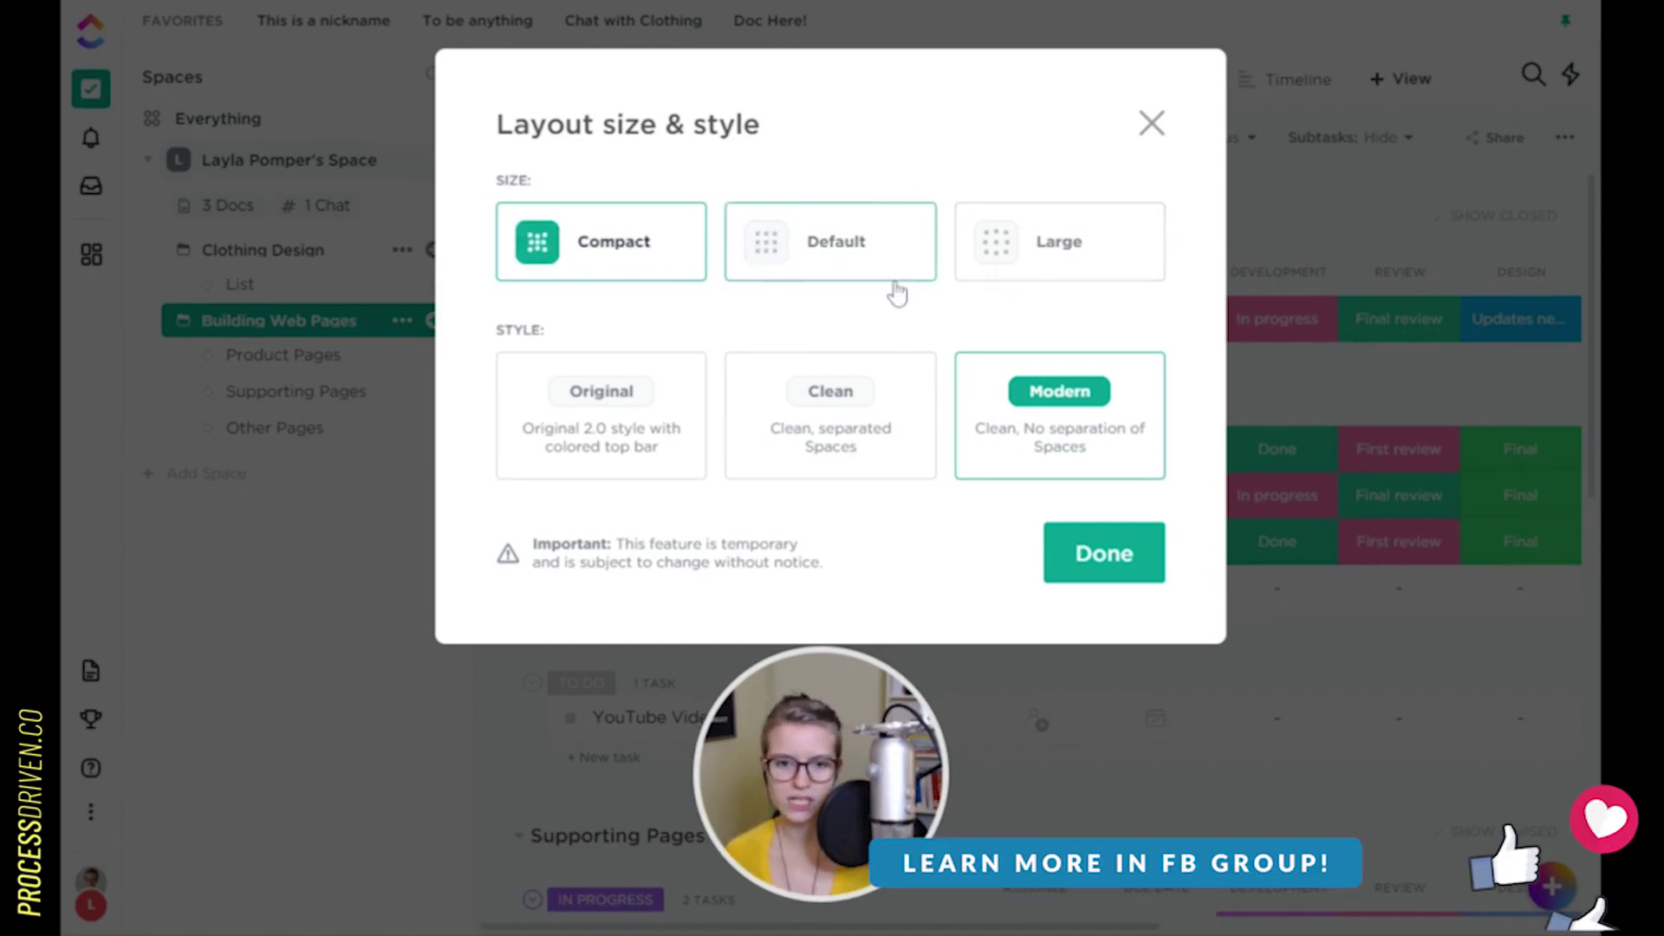
# Compare the Clean, Original and Modern layout styles, choose Modern, and confirm the layout settings
pyautogui.click(850, 423)
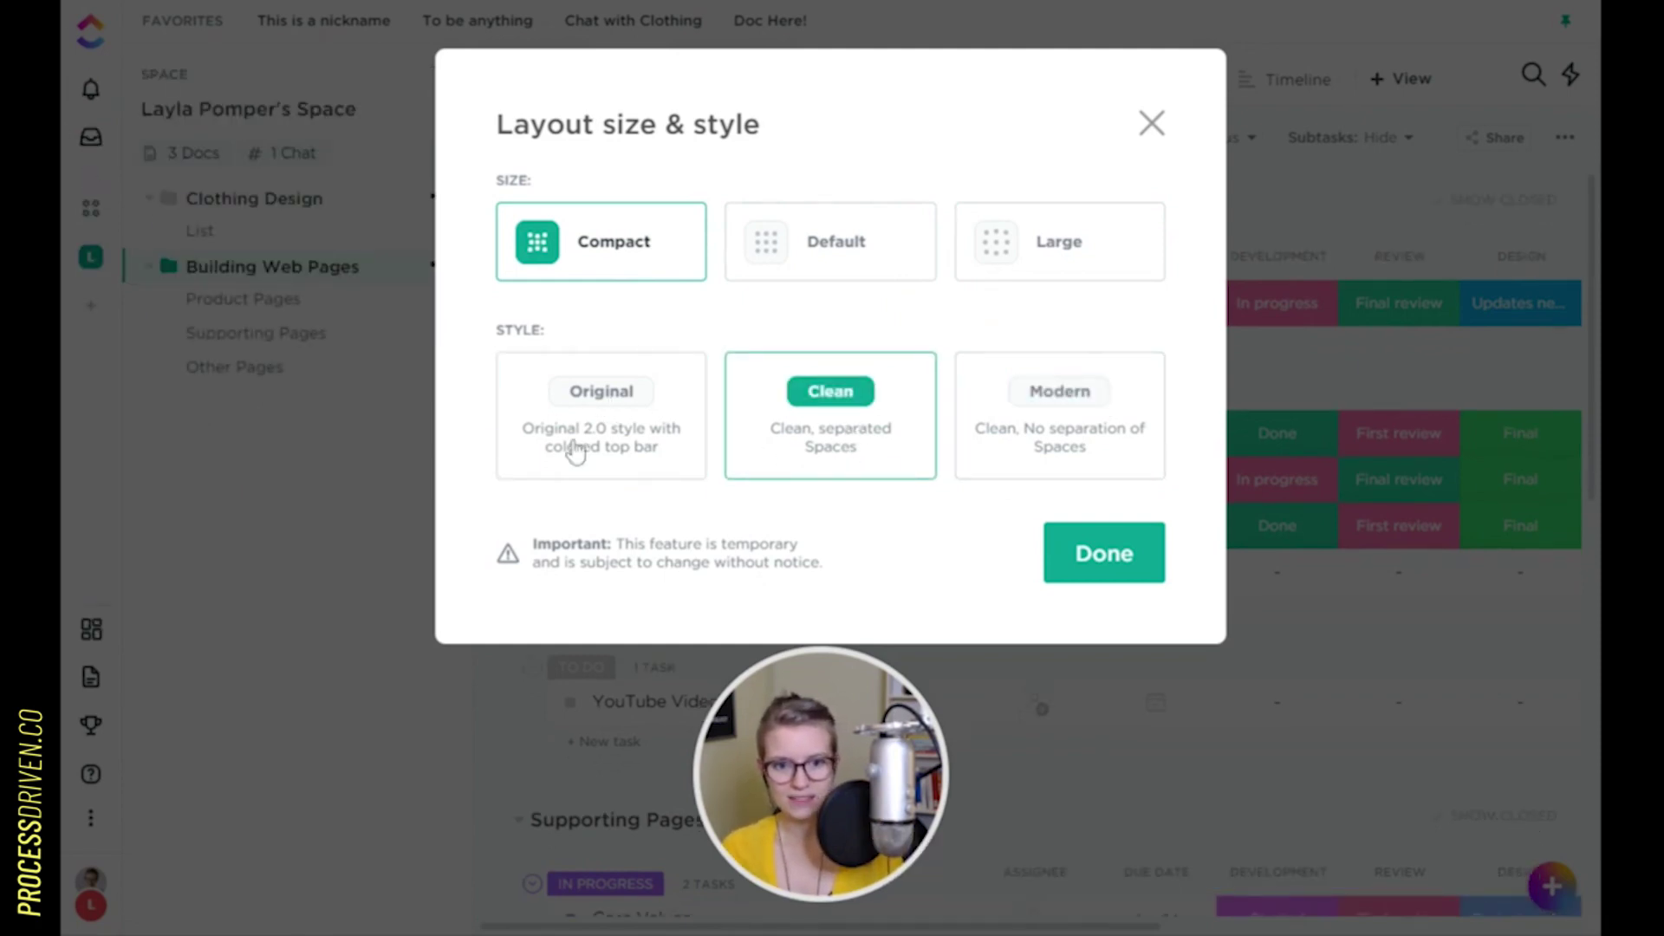
pyautogui.click(1066, 424)
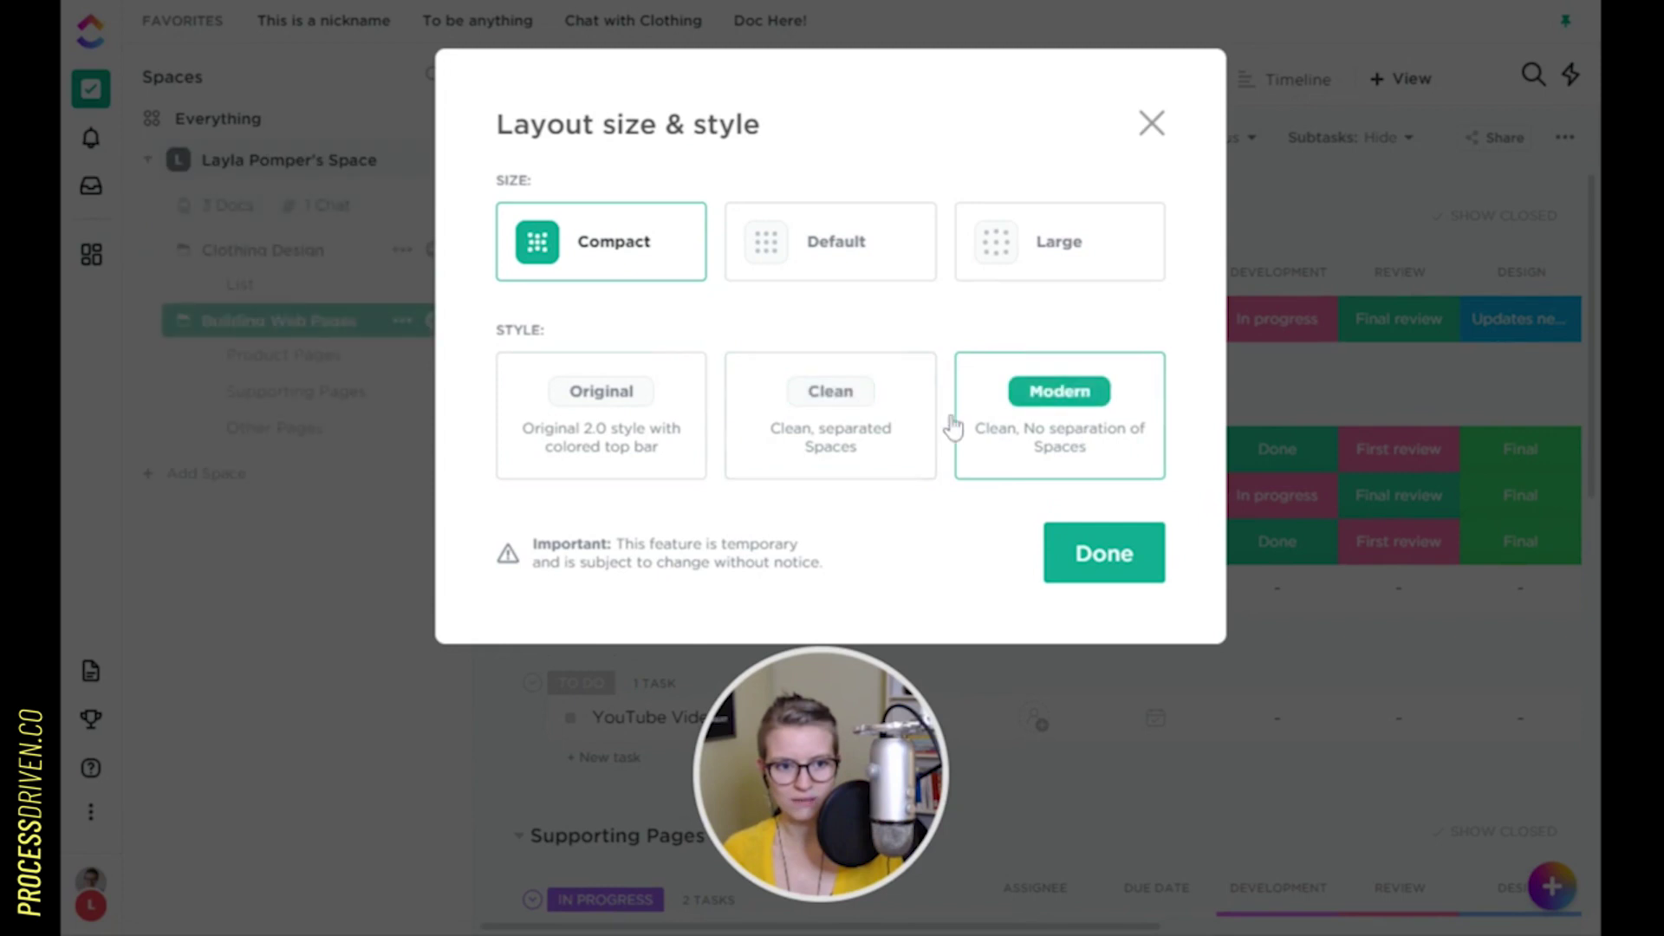
pyautogui.click(880, 408)
pyautogui.click(596, 391)
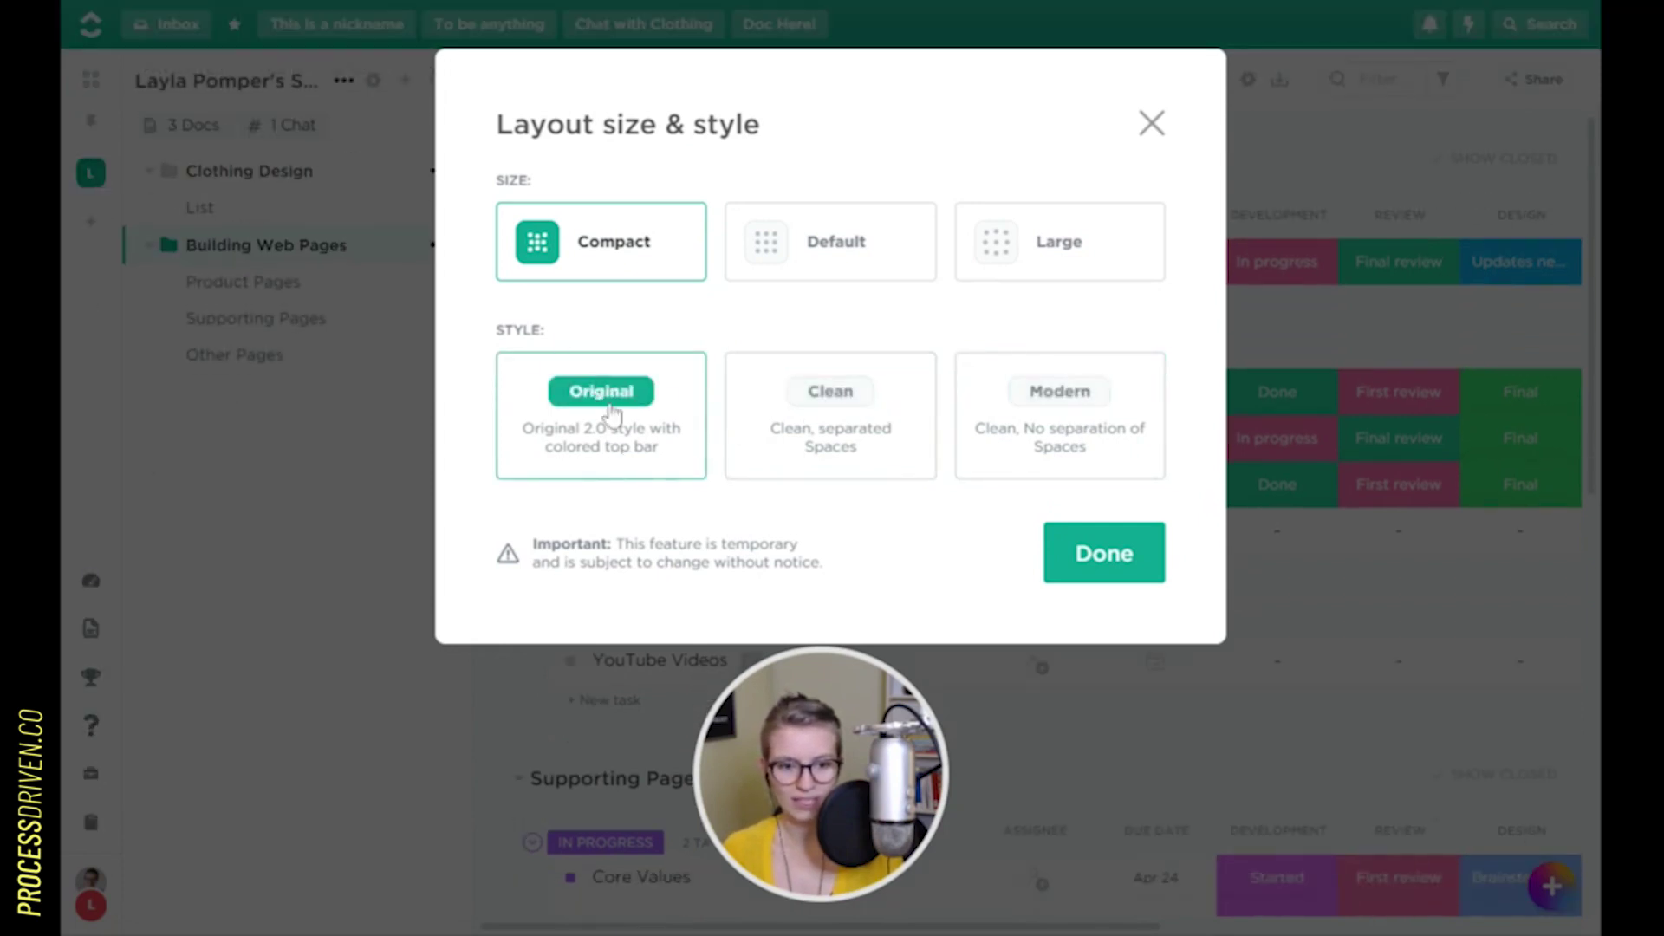
pyautogui.click(823, 451)
pyautogui.click(1032, 441)
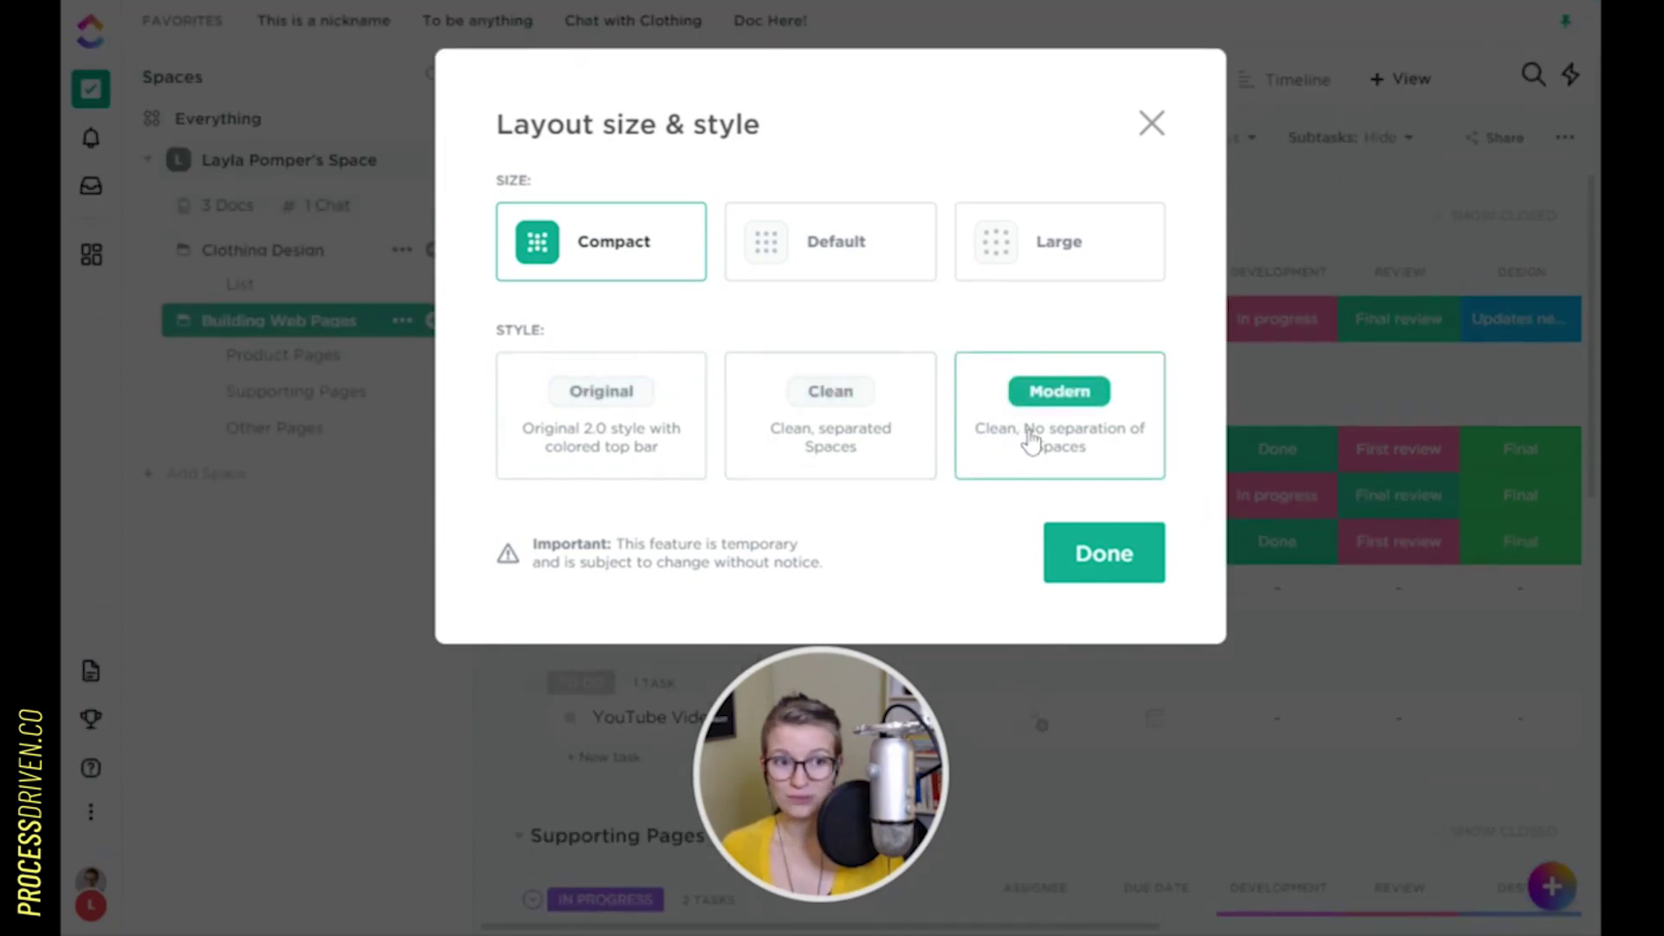
pyautogui.click(785, 430)
pyautogui.click(1003, 416)
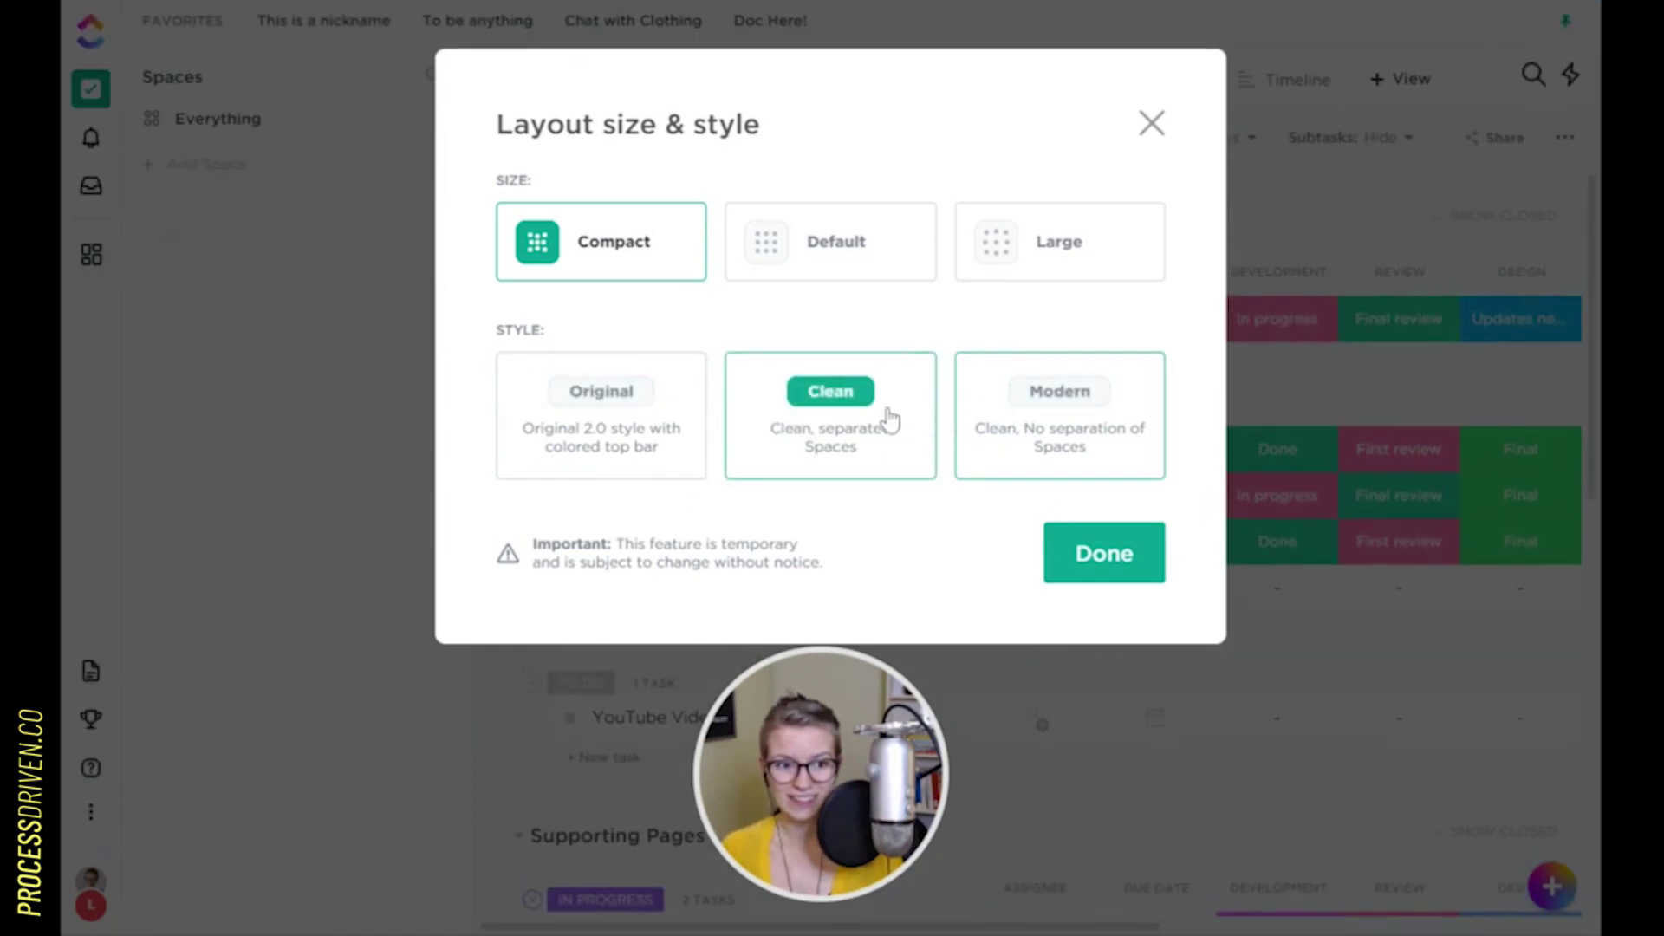
pyautogui.click(791, 416)
pyautogui.click(606, 420)
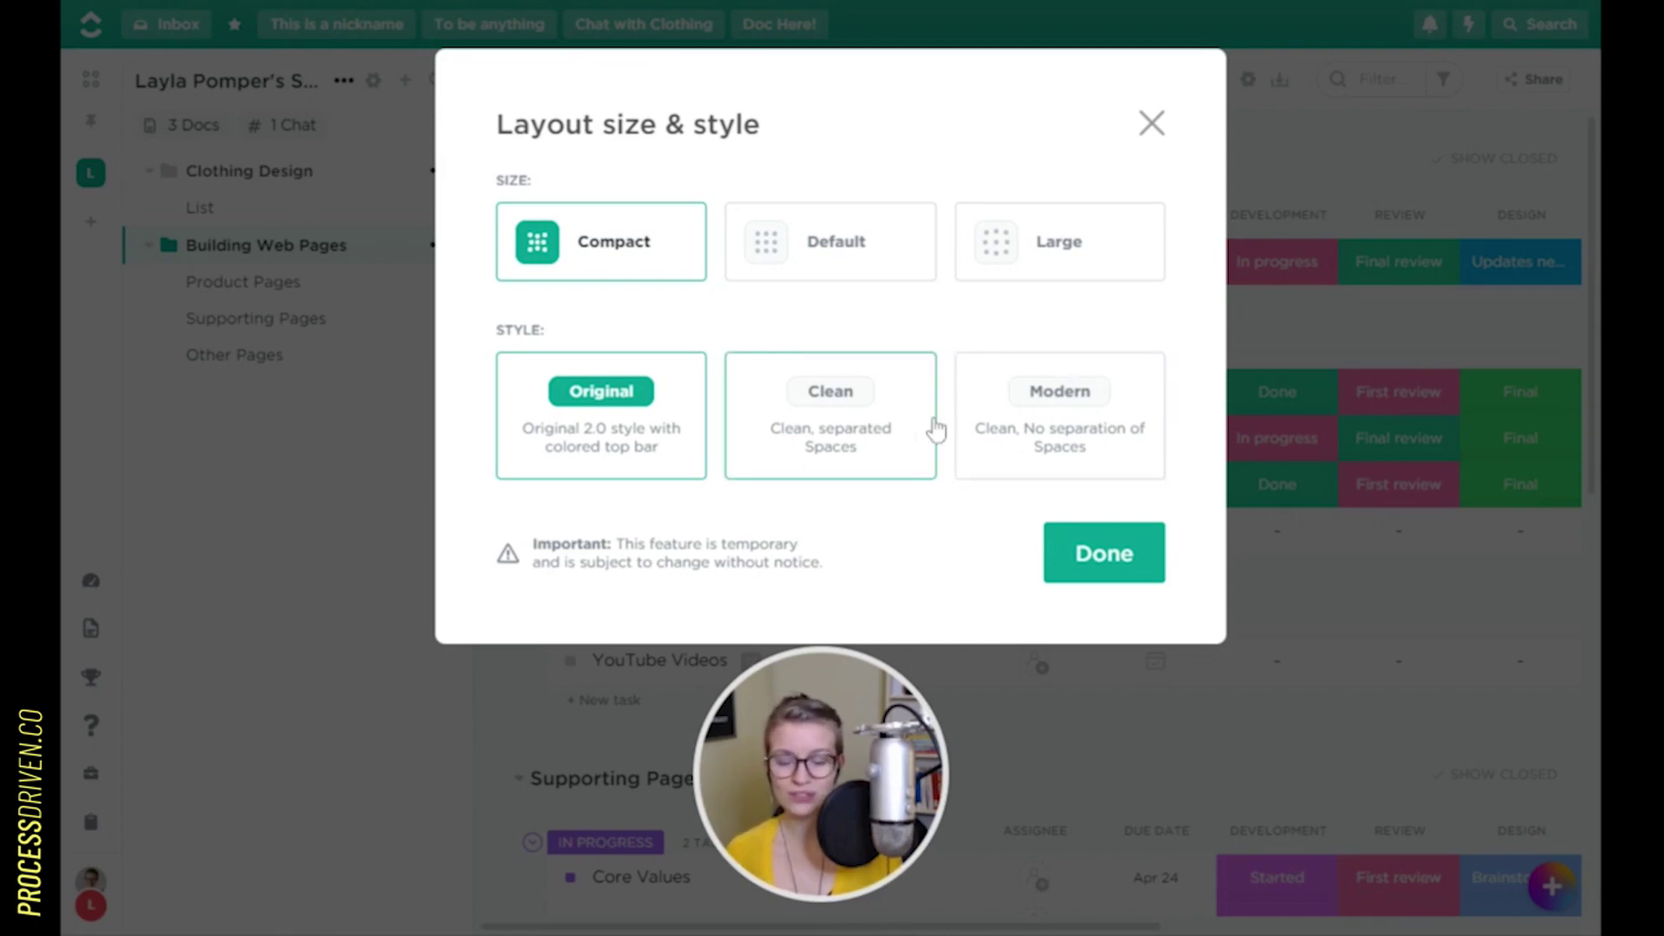
pyautogui.click(1053, 479)
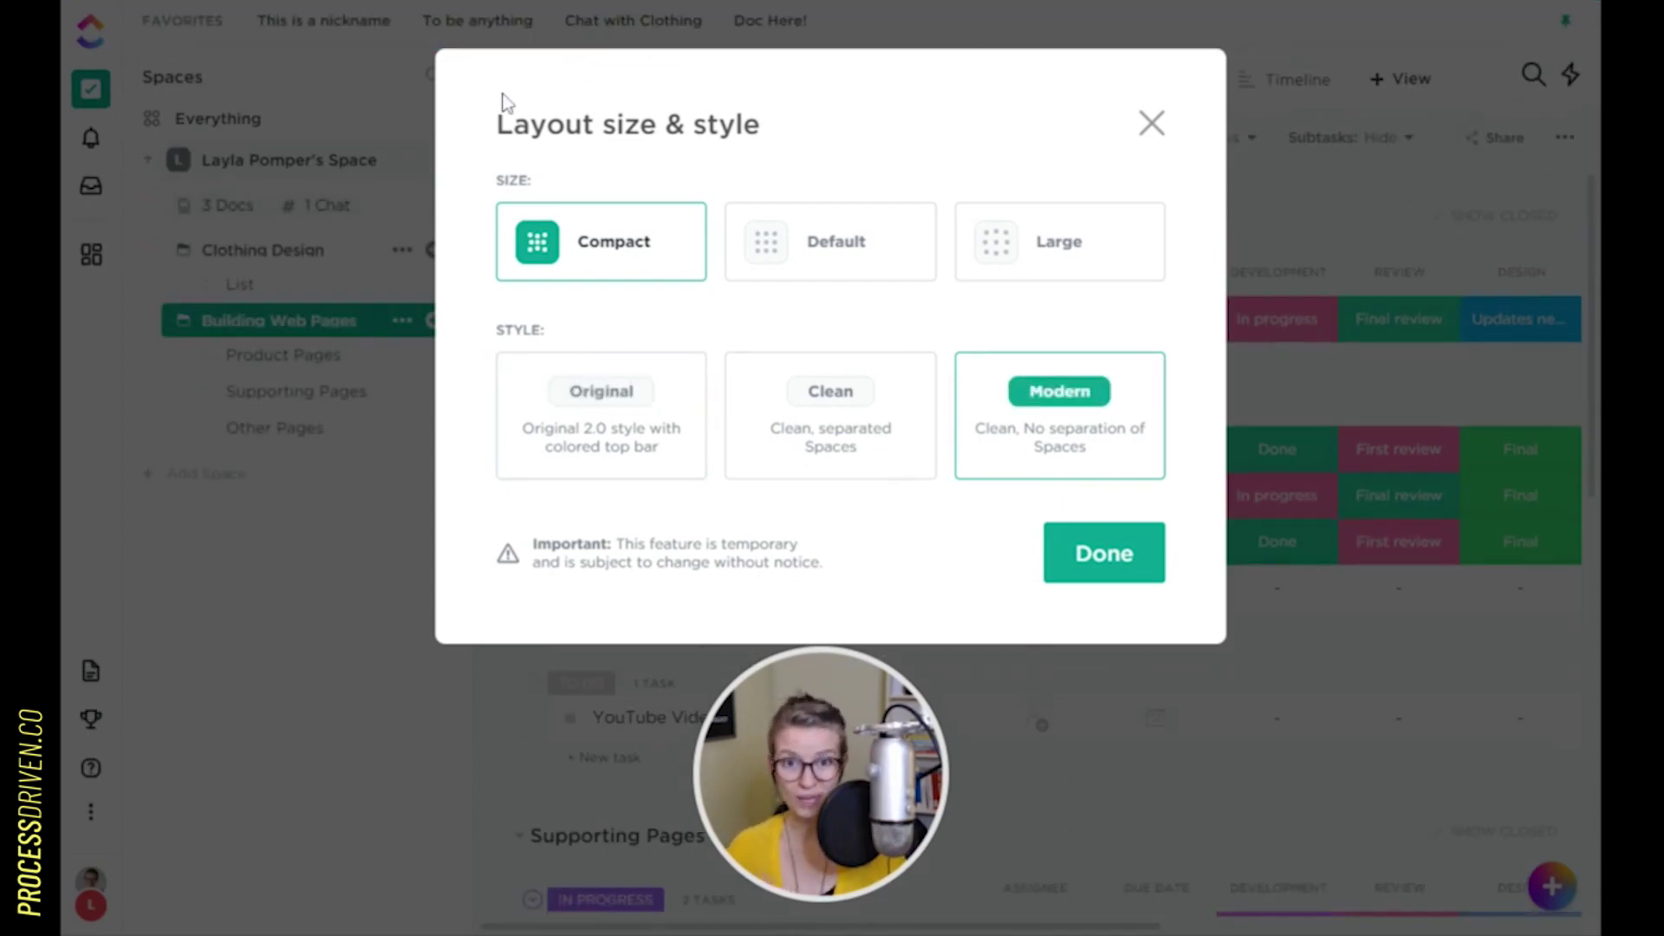
pyautogui.click(1091, 565)
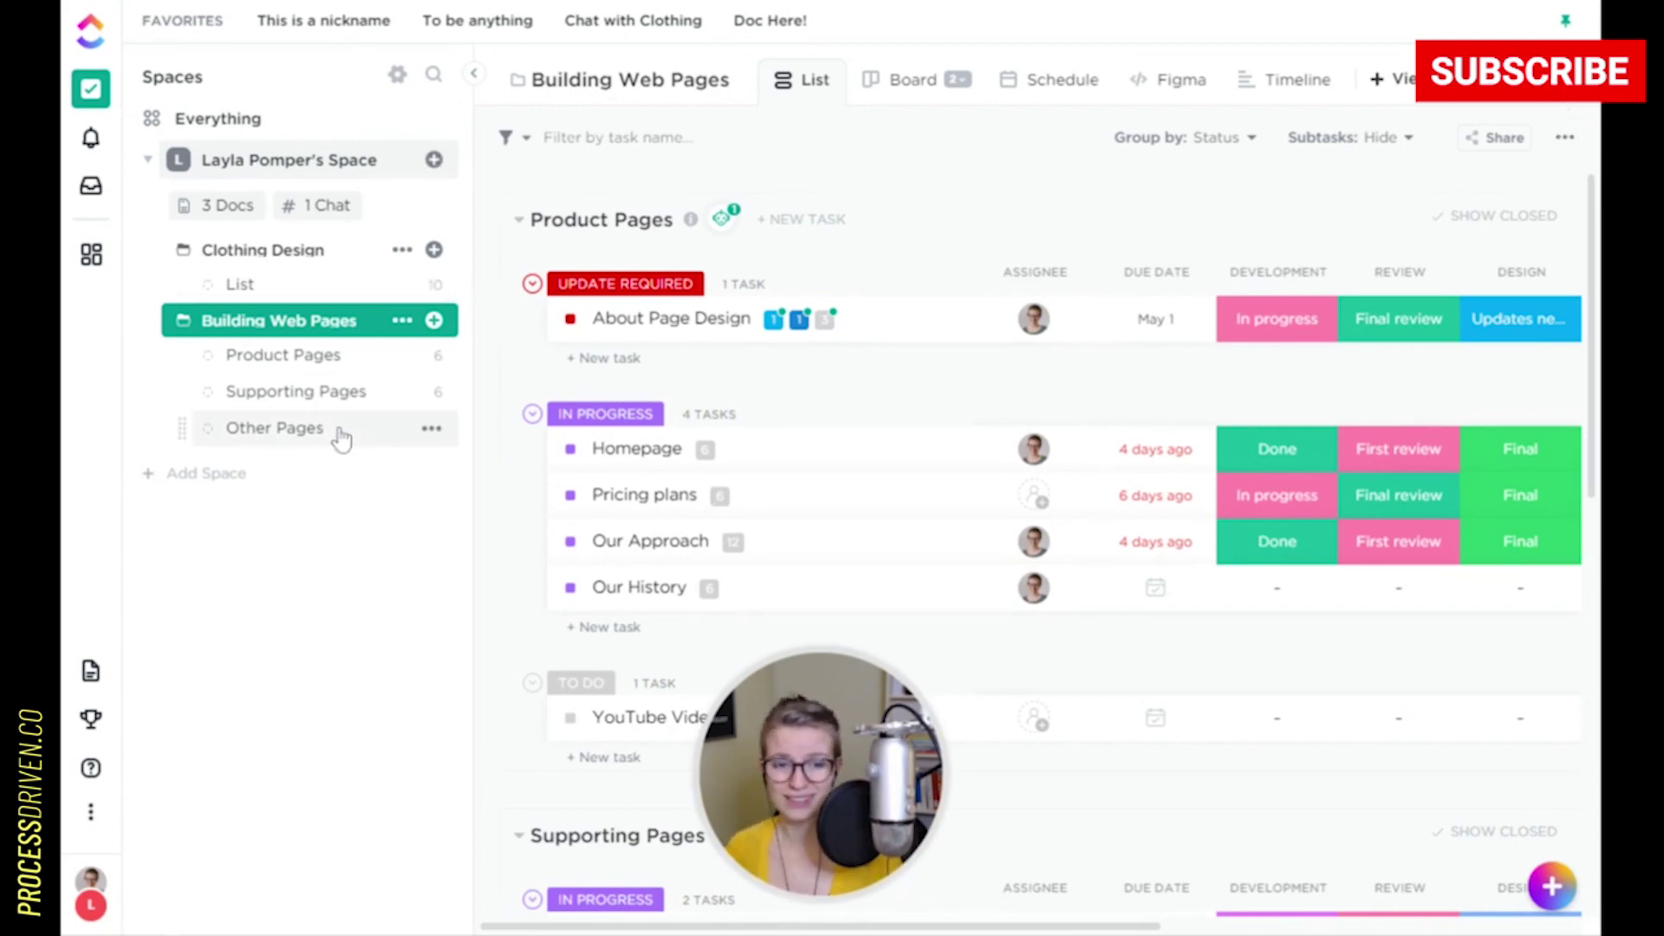
# Collapse the sidebar in the compact layout, preview it temporarily over the task list, and expand it again
pyautogui.click(474, 73)
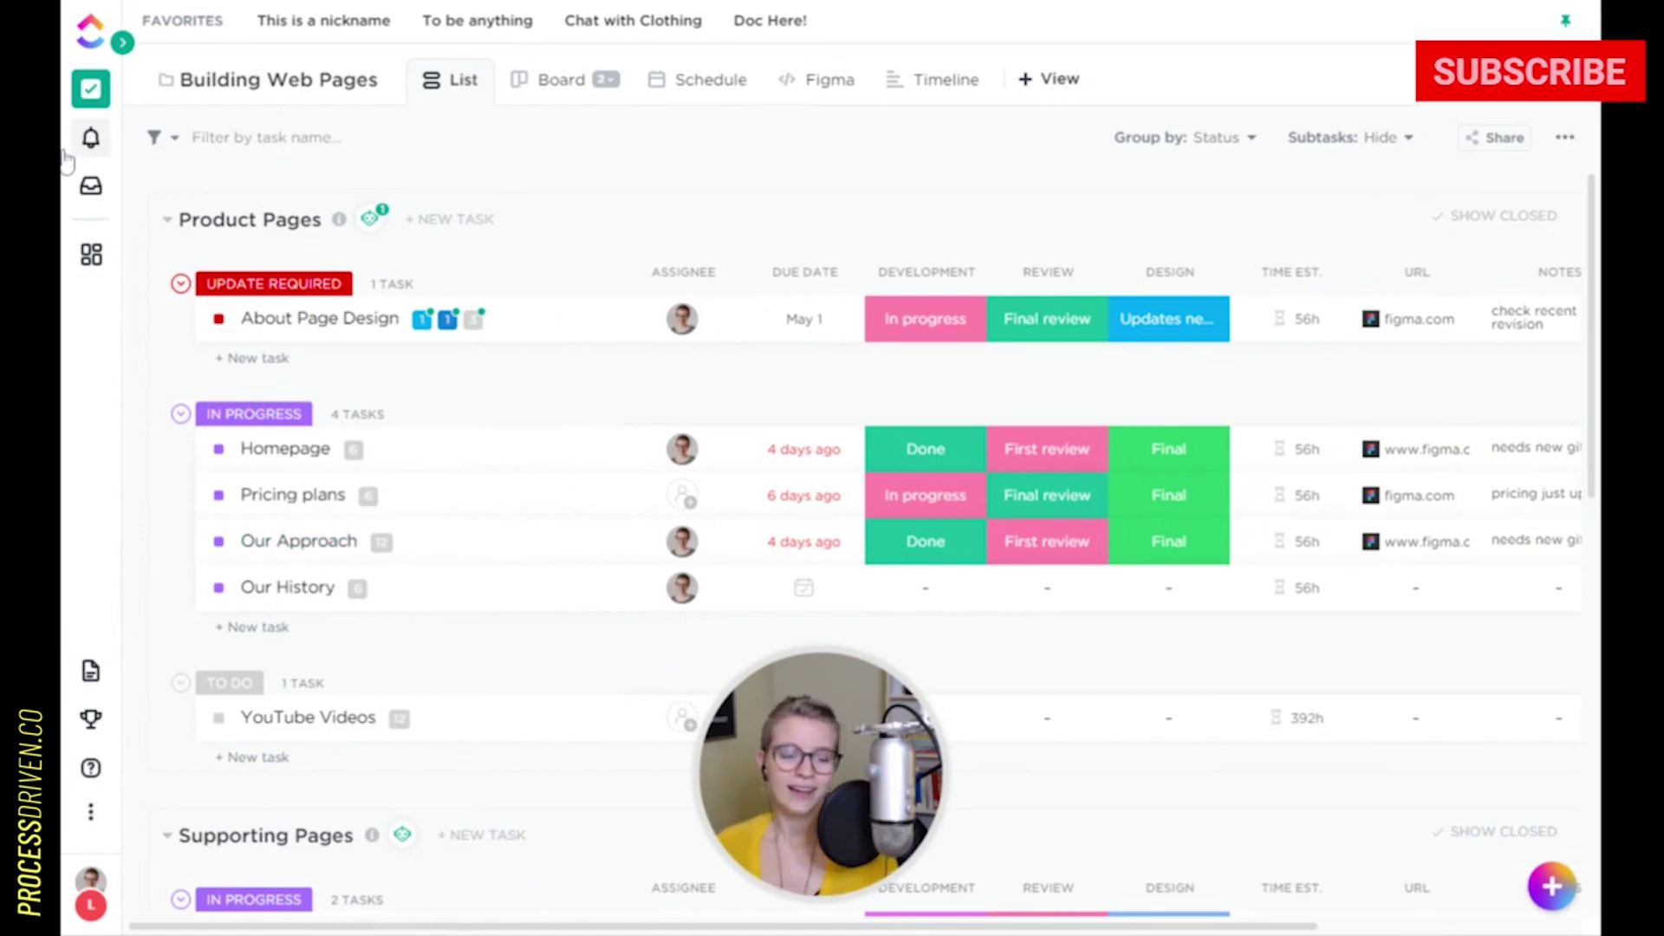
pyautogui.moveTo(81, 151)
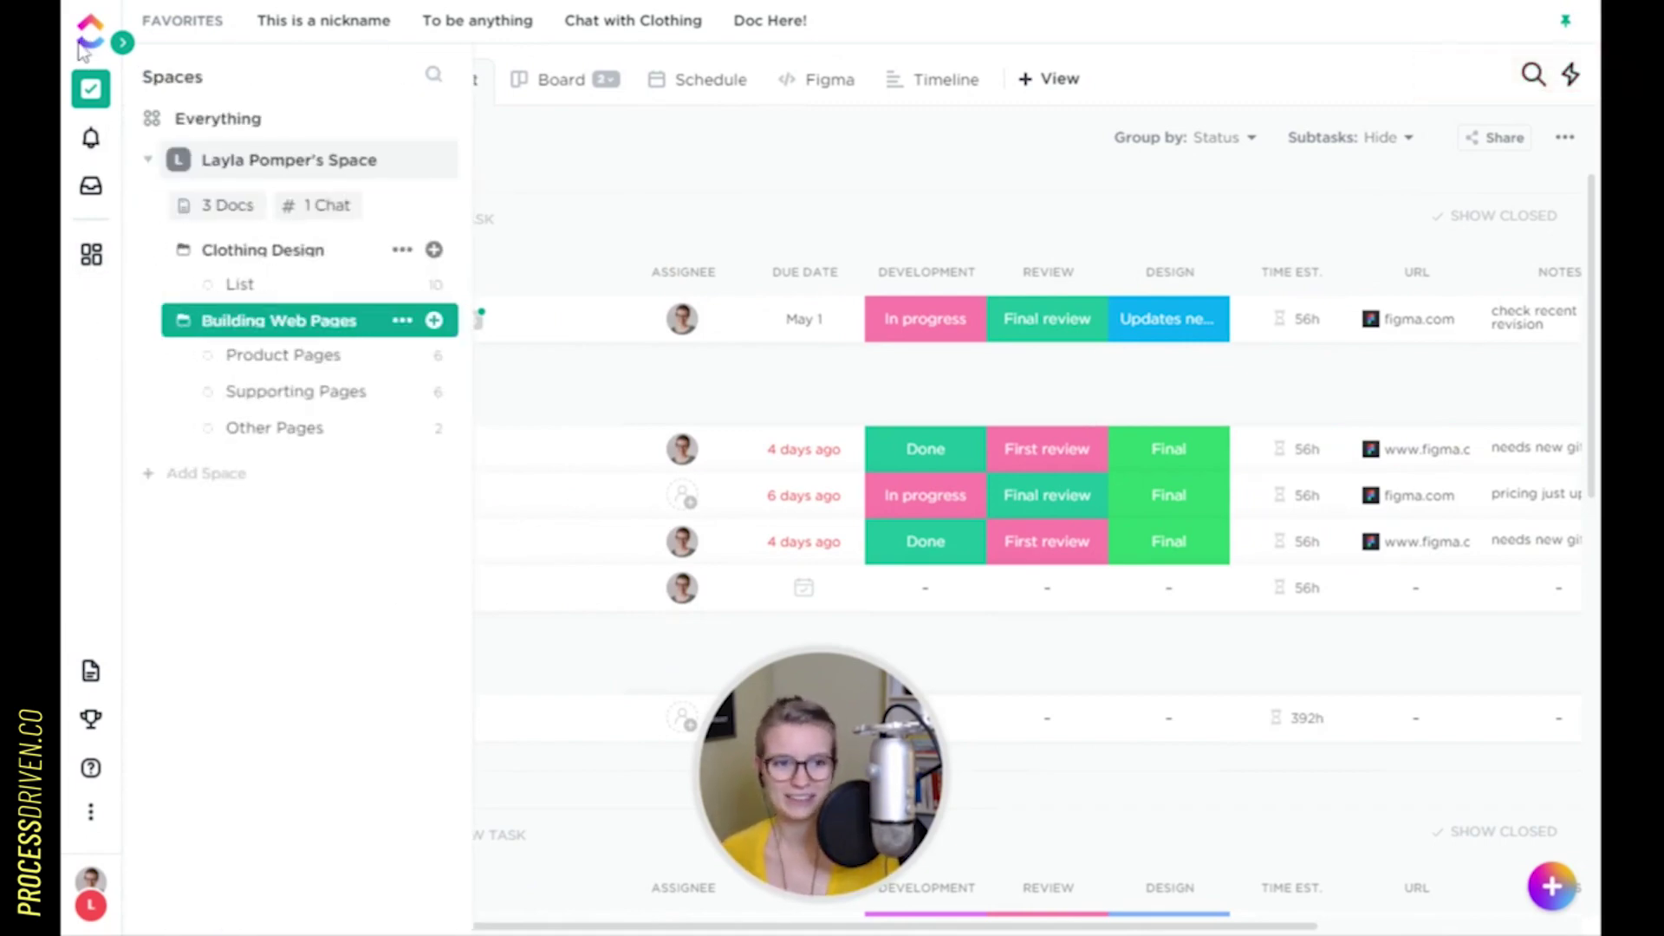
pyautogui.click(123, 43)
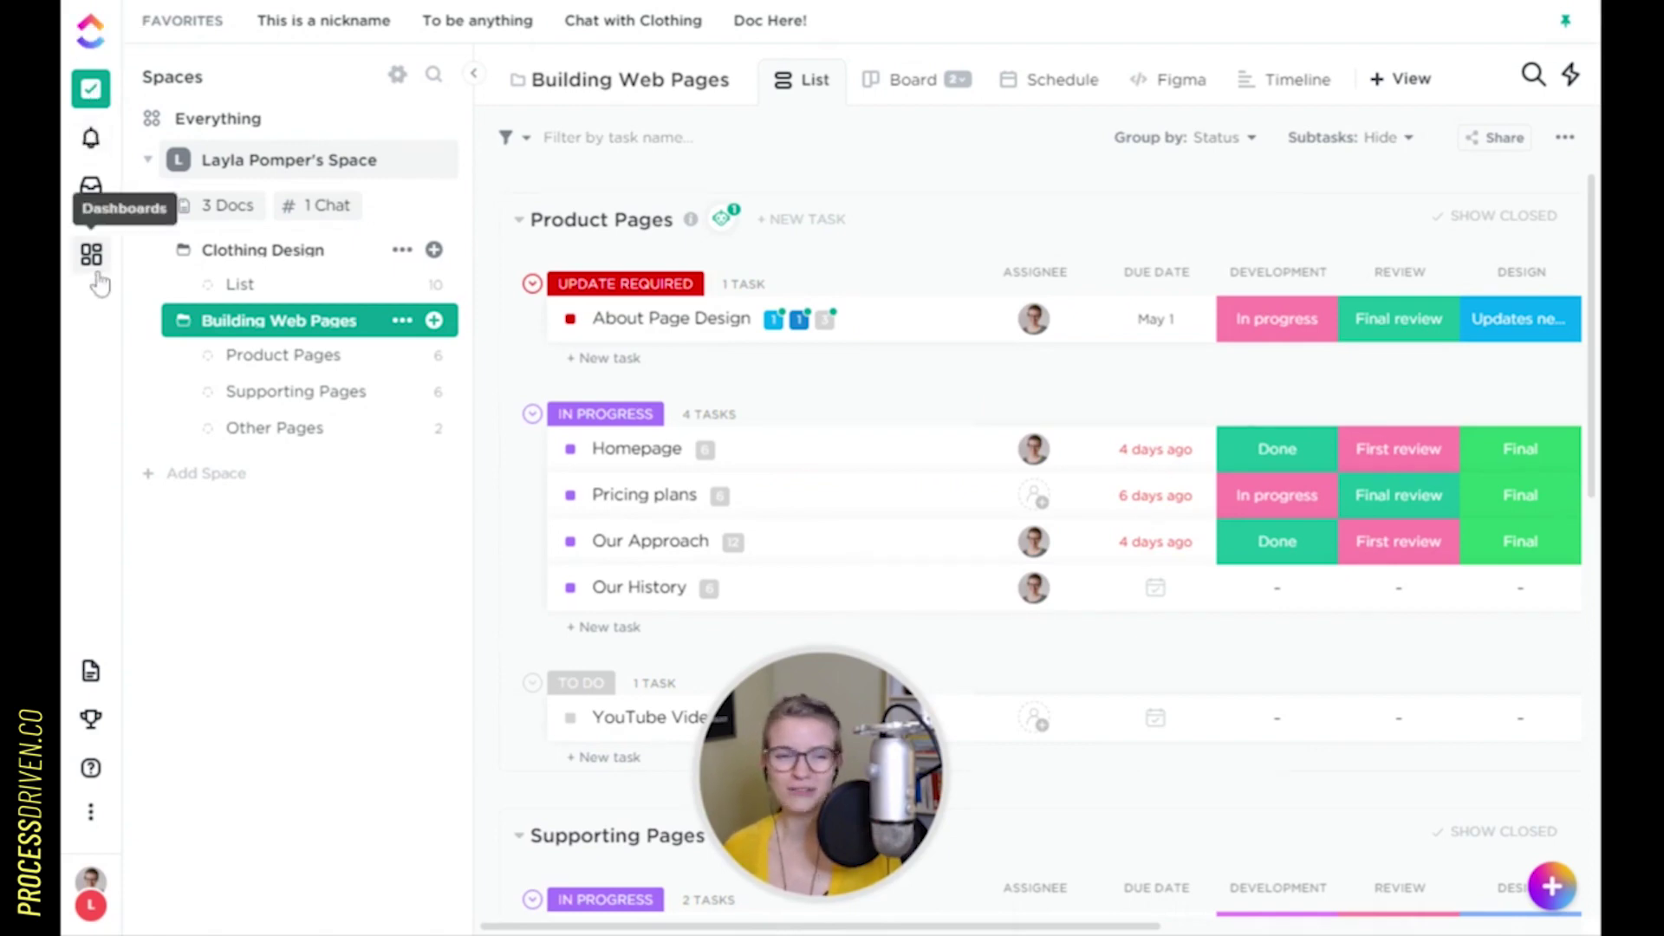
# Look through the main navigation areas, from Notifications, Inbox and Dashboards to the extra options and the help Resource Center
pyautogui.click(91, 137)
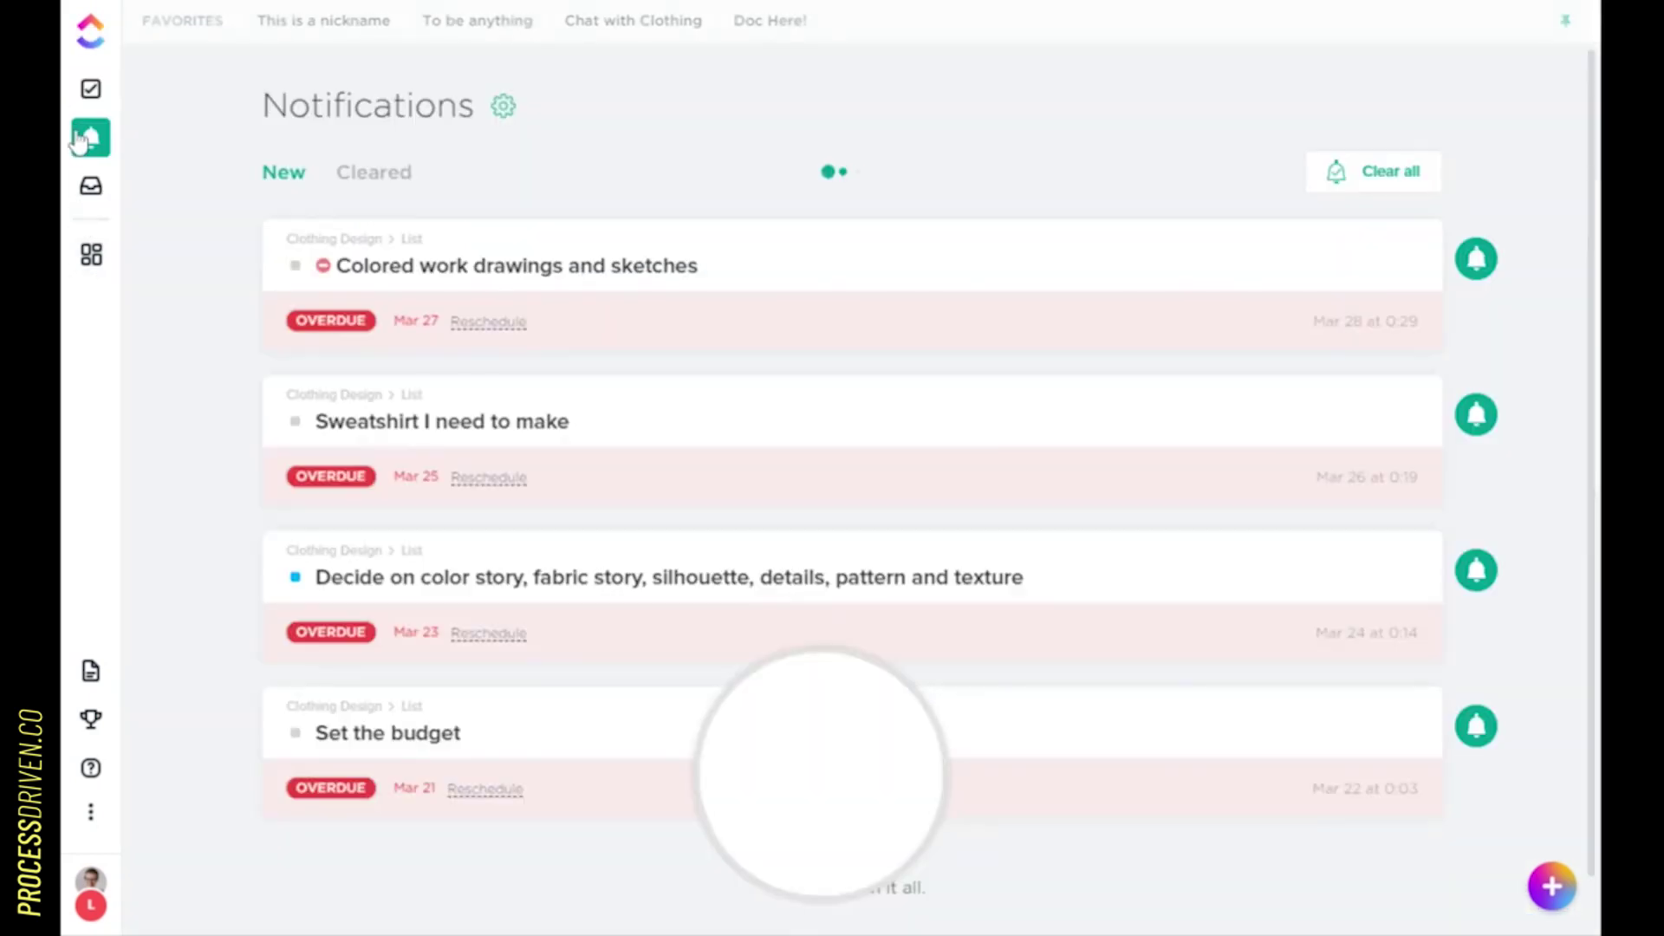
pyautogui.click(89, 183)
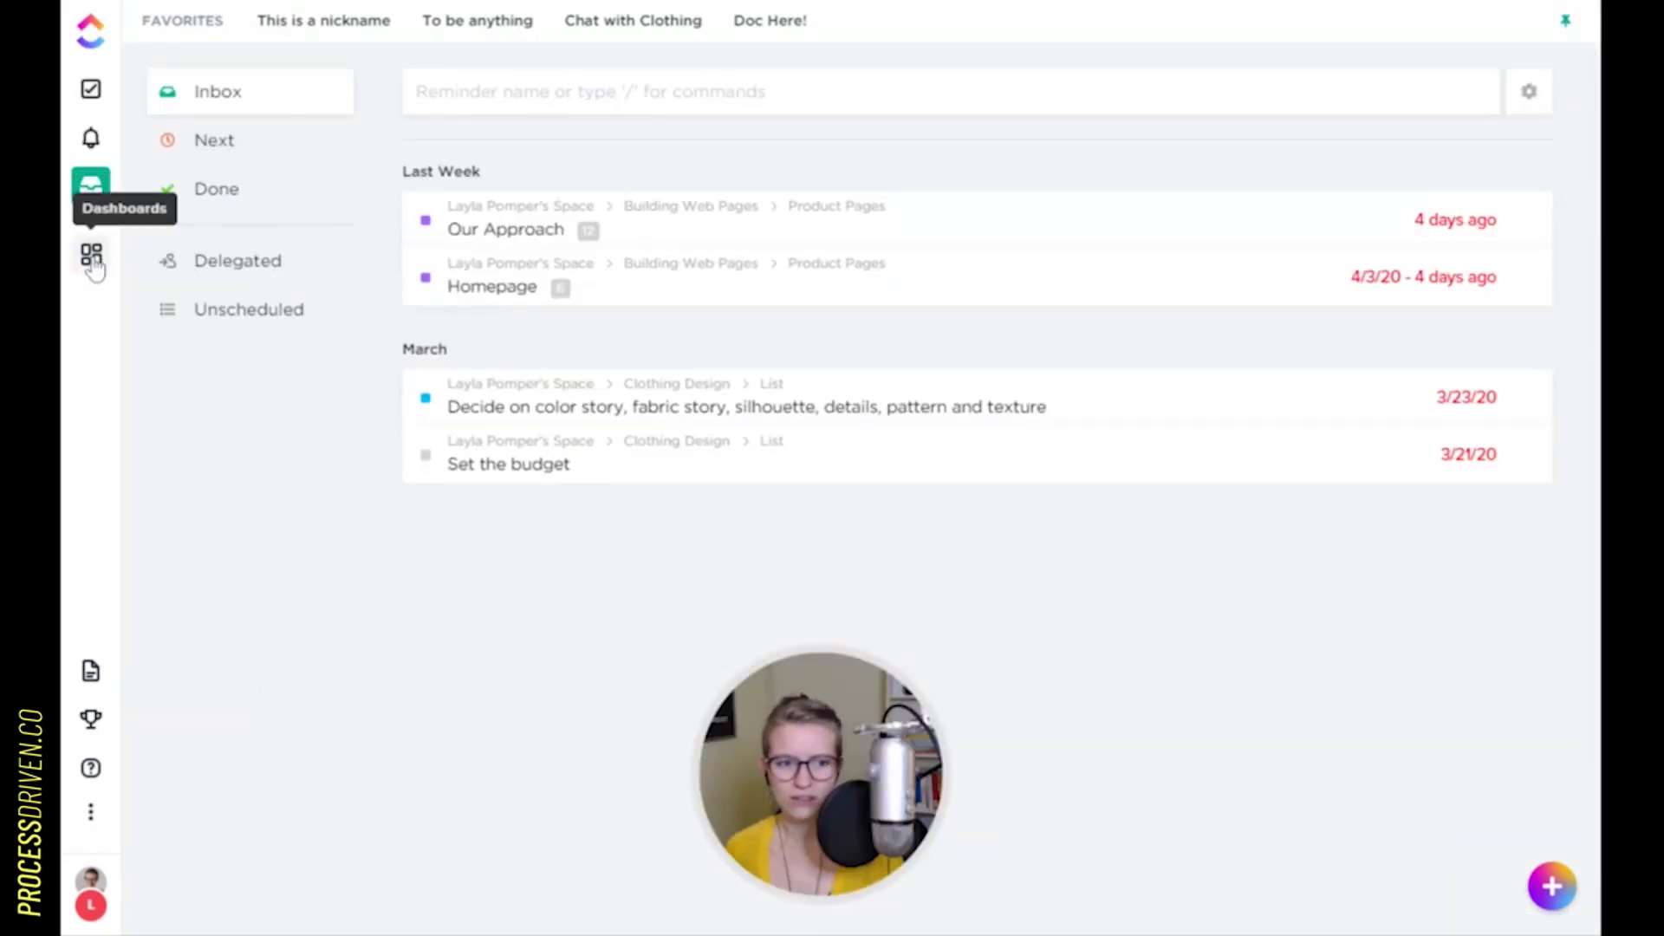
pyautogui.click(94, 265)
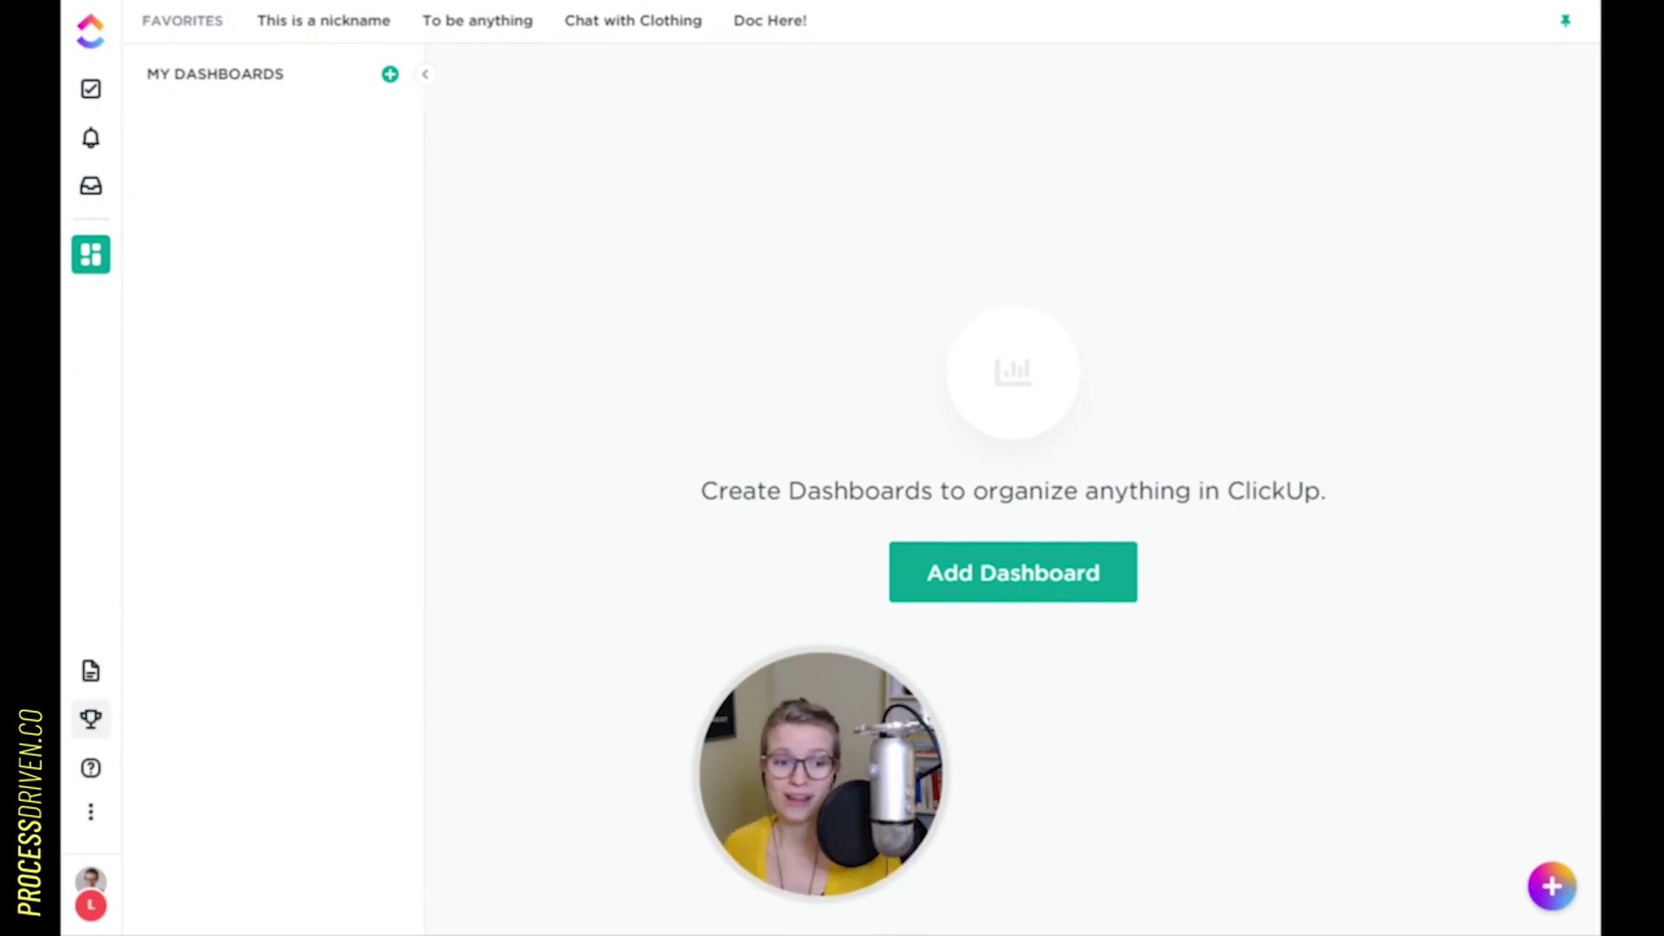
pyautogui.click(96, 813)
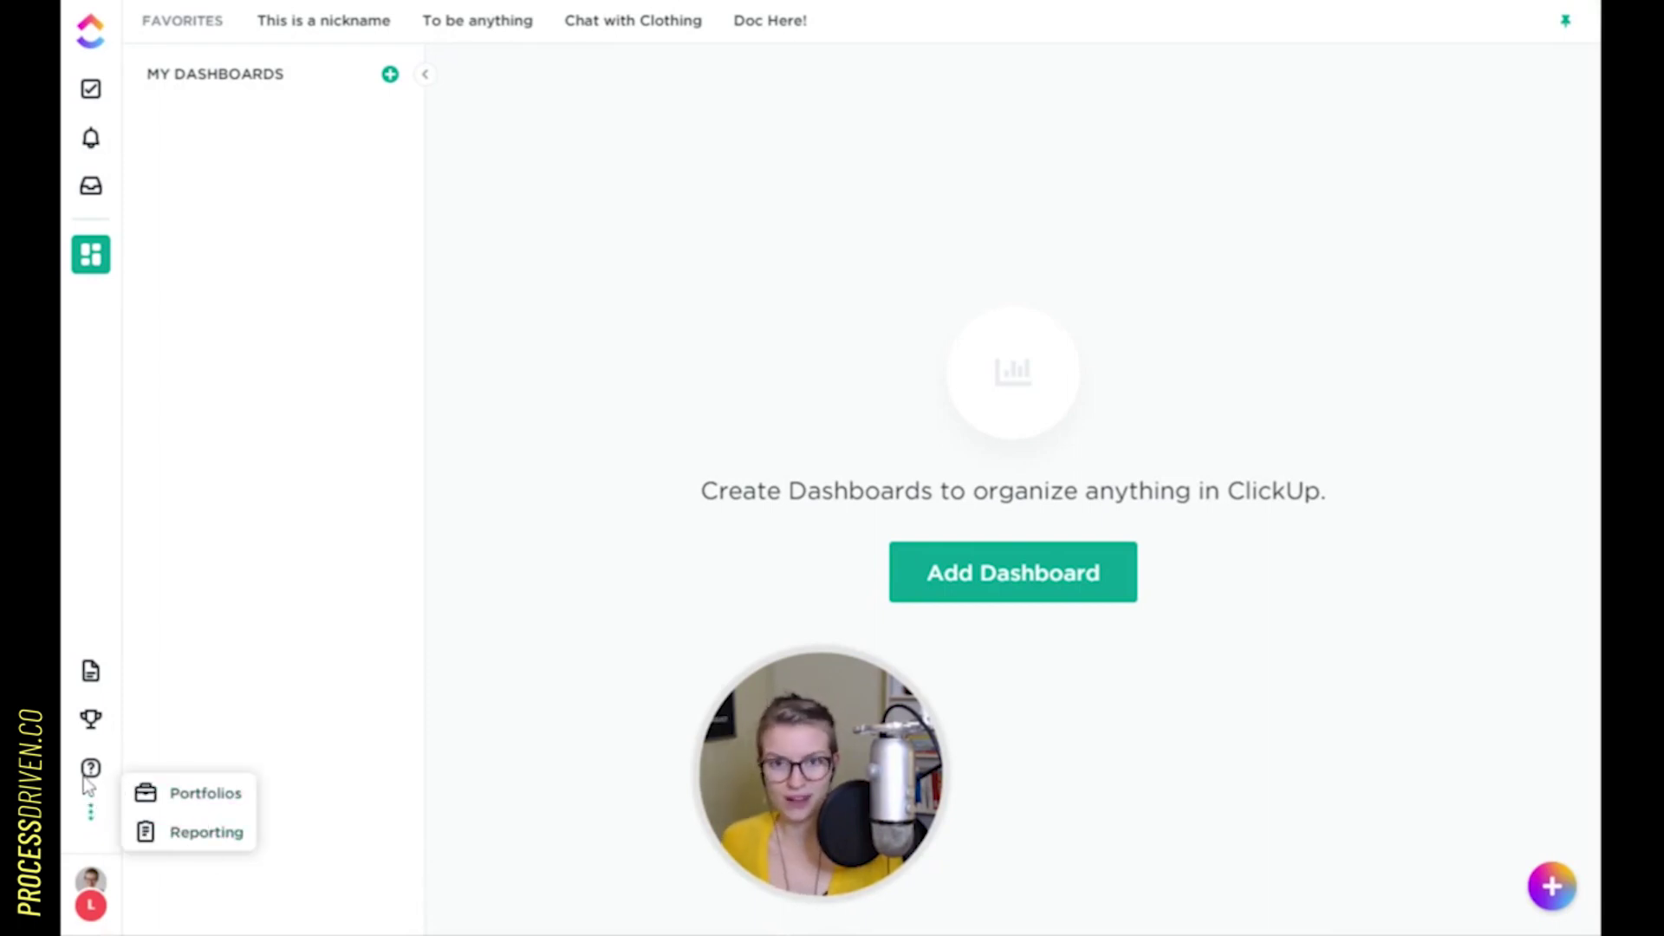
pyautogui.click(91, 770)
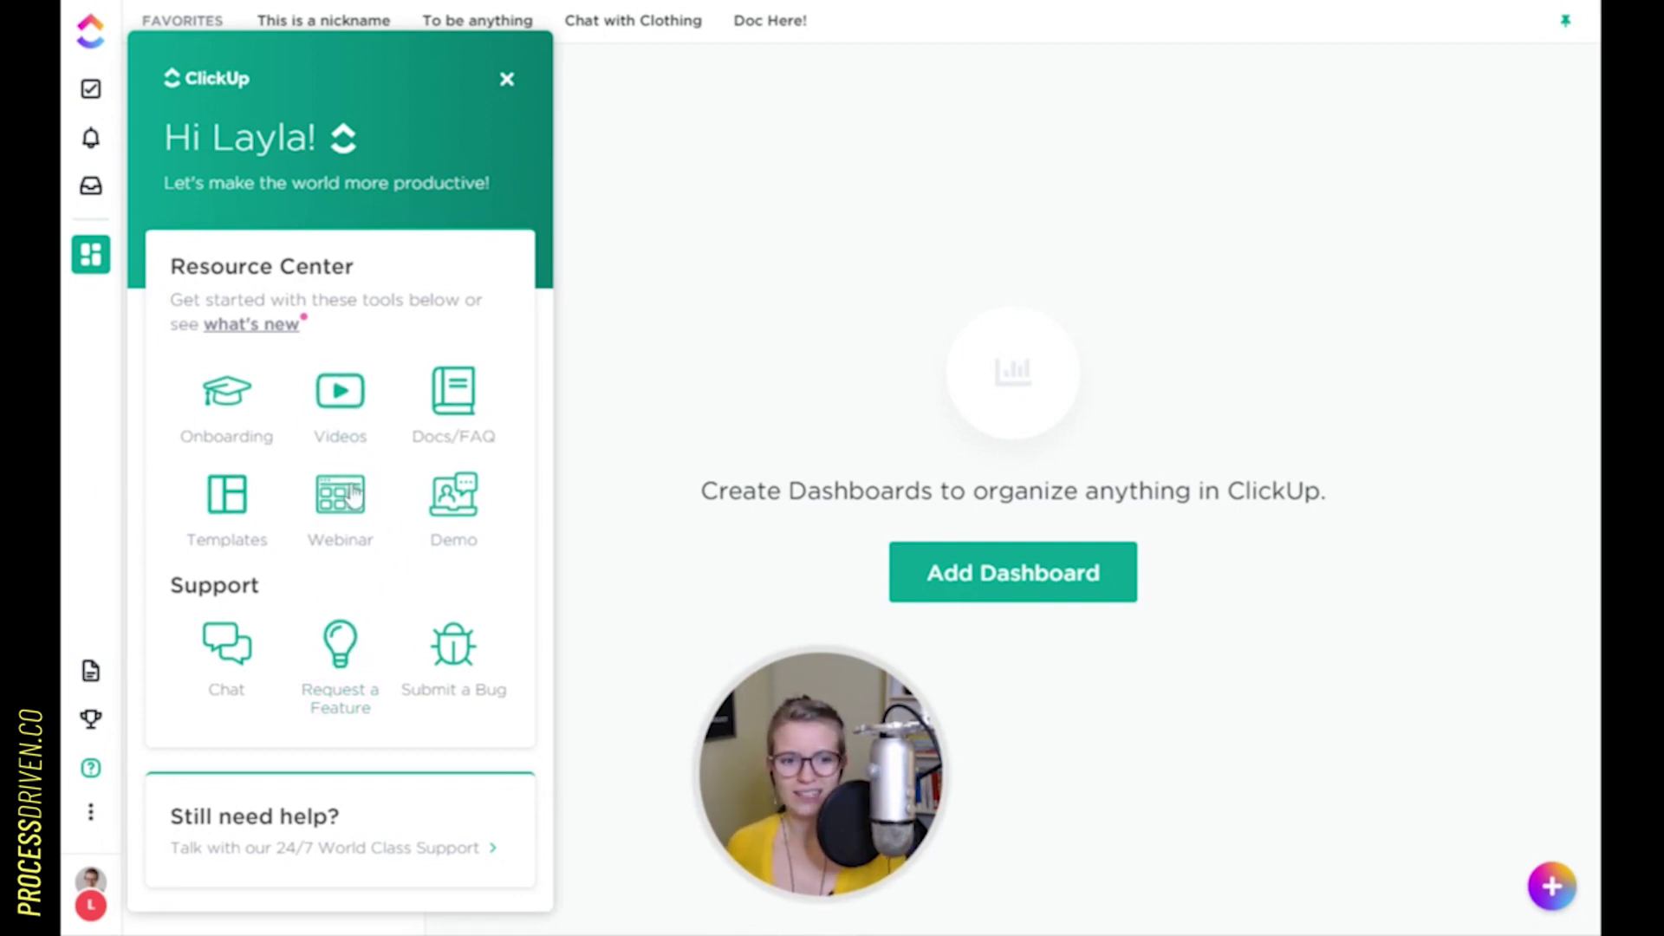
# Close the Resource Center, collapse the Dashboards sidebar, and return to the Building Web Pages task list
pyautogui.click(507, 79)
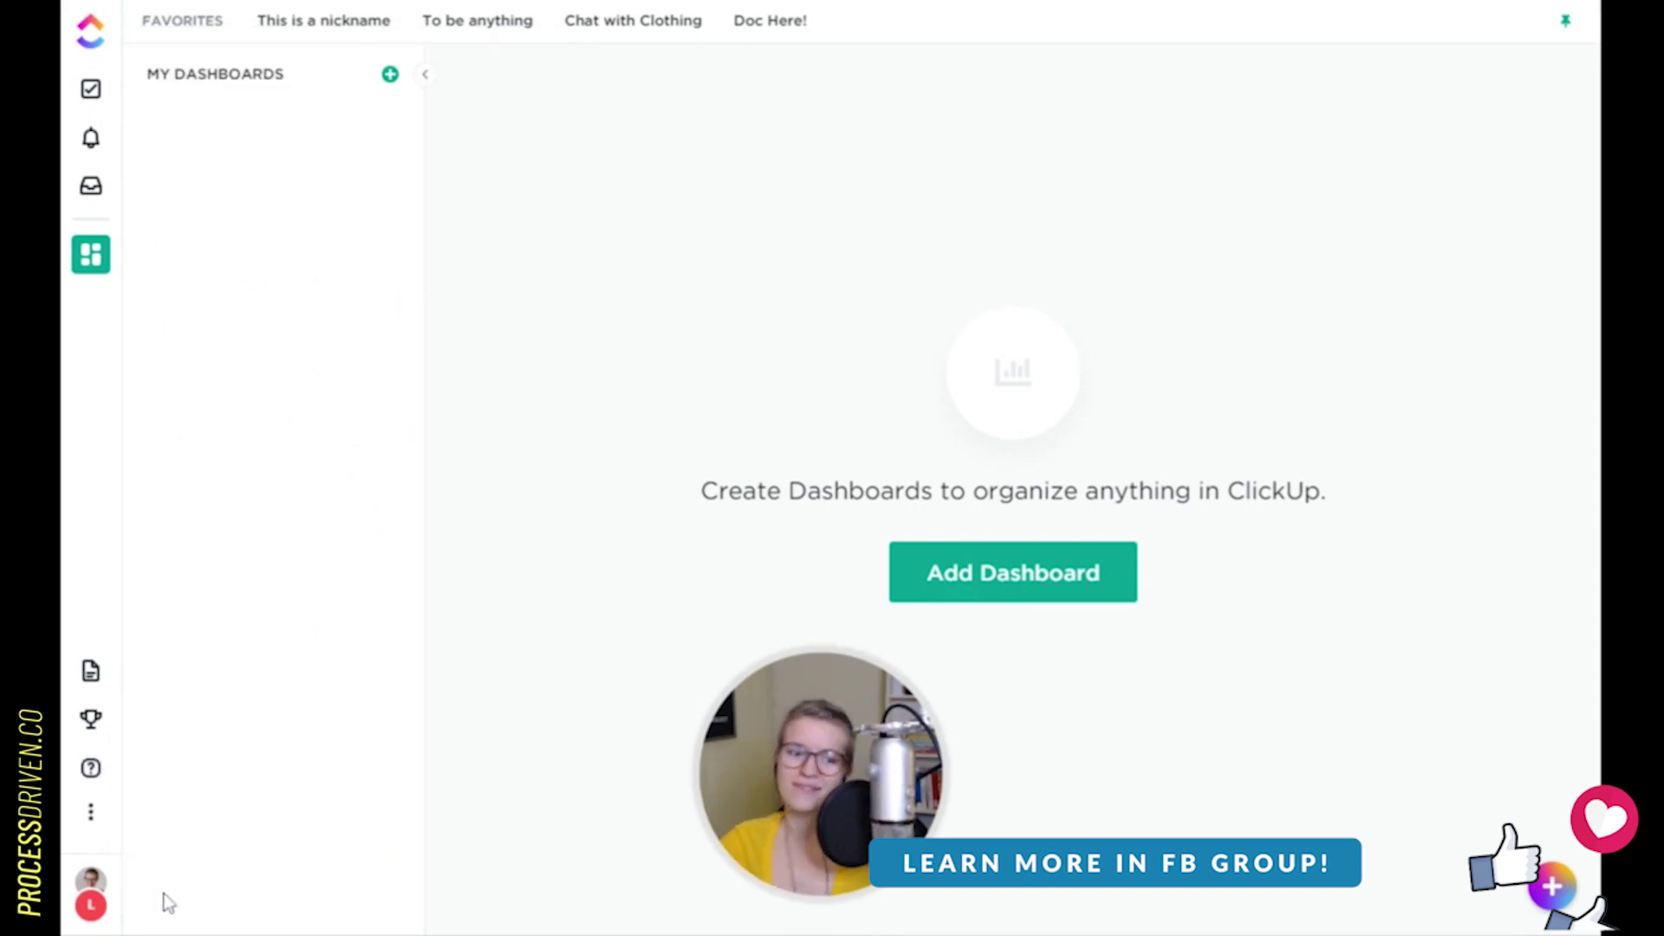
pyautogui.click(428, 85)
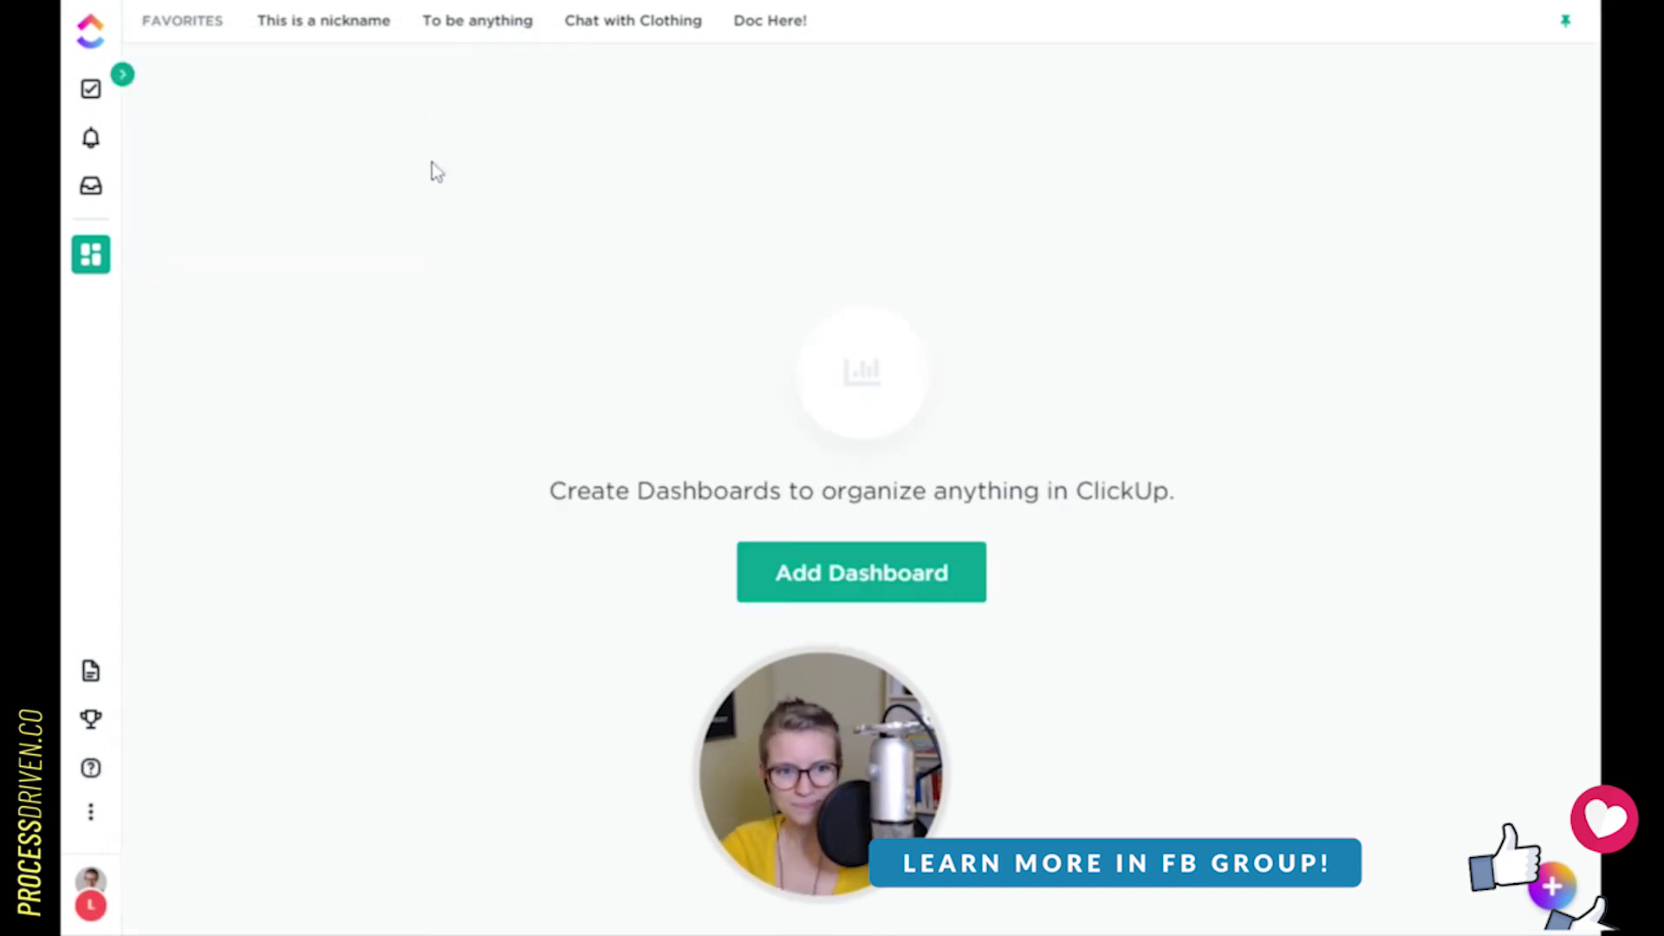
pyautogui.click(94, 89)
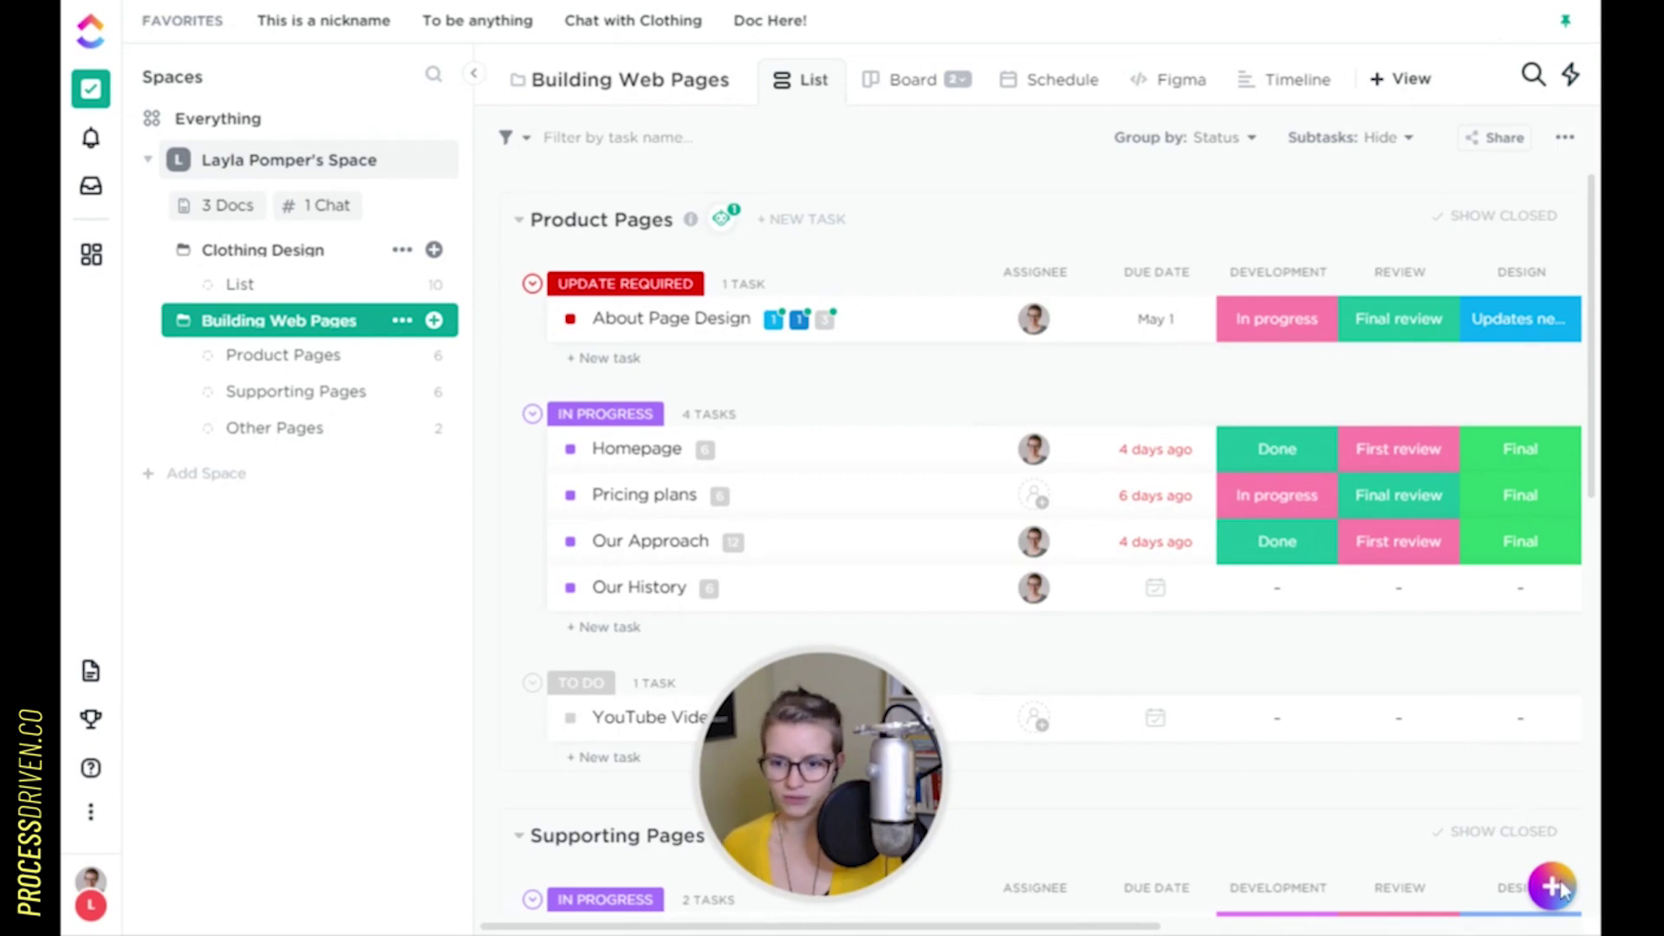
# Assign the Pricing plans task in the Product Pages list to yourself
pyautogui.moveTo(1556, 890)
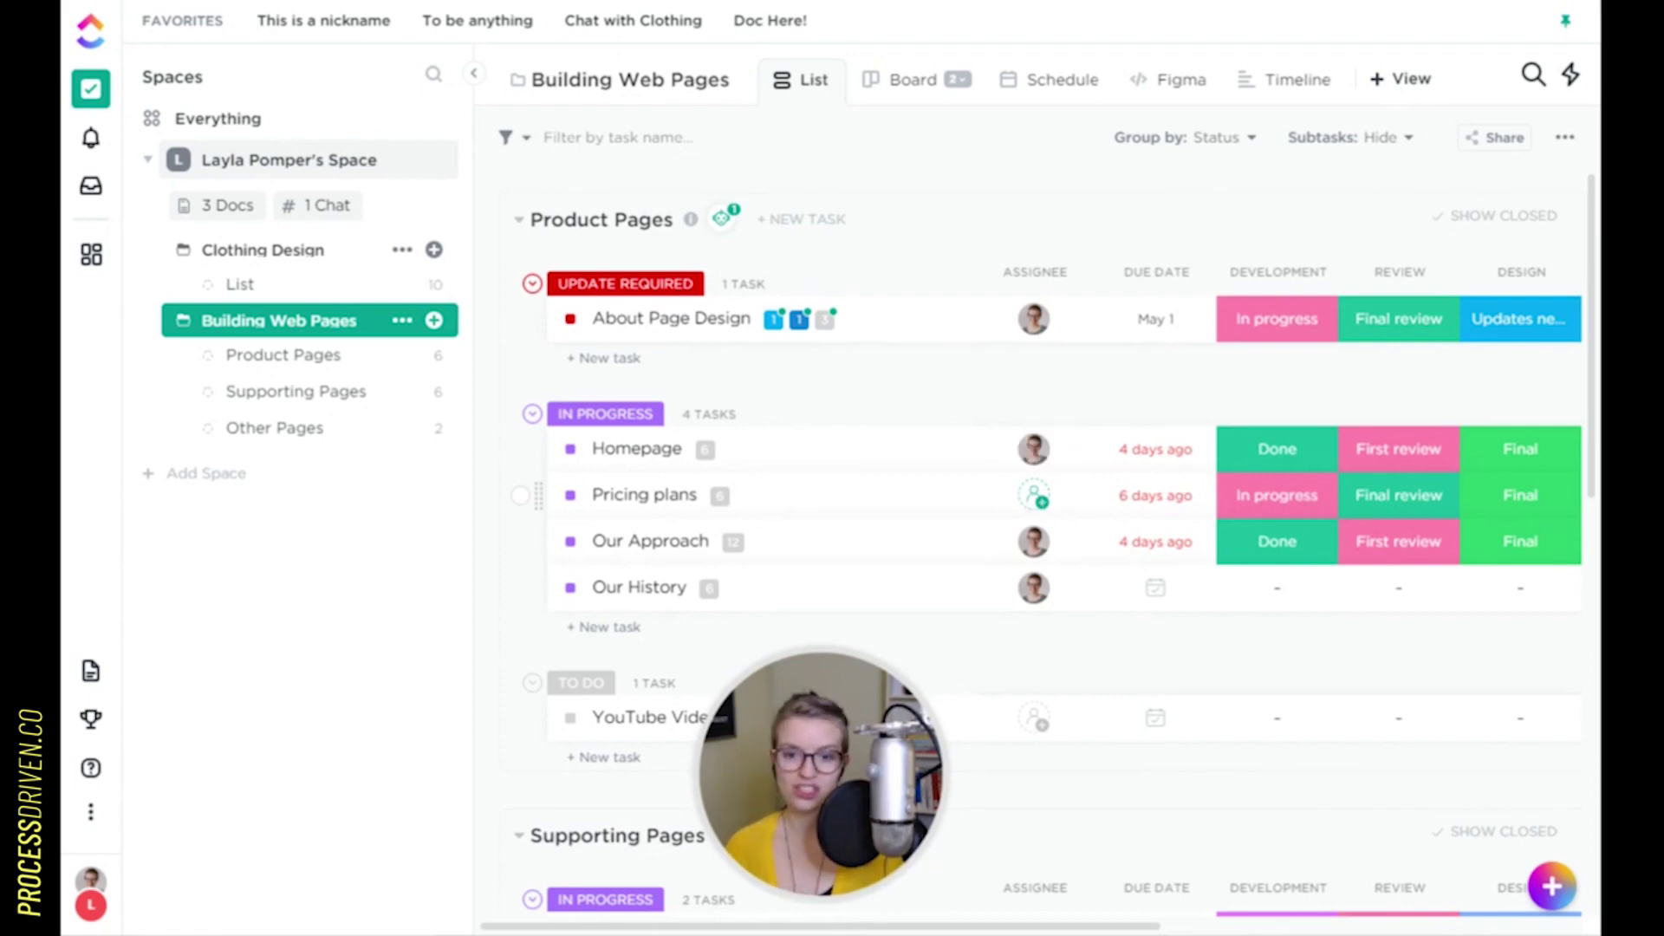
pyautogui.press('m')
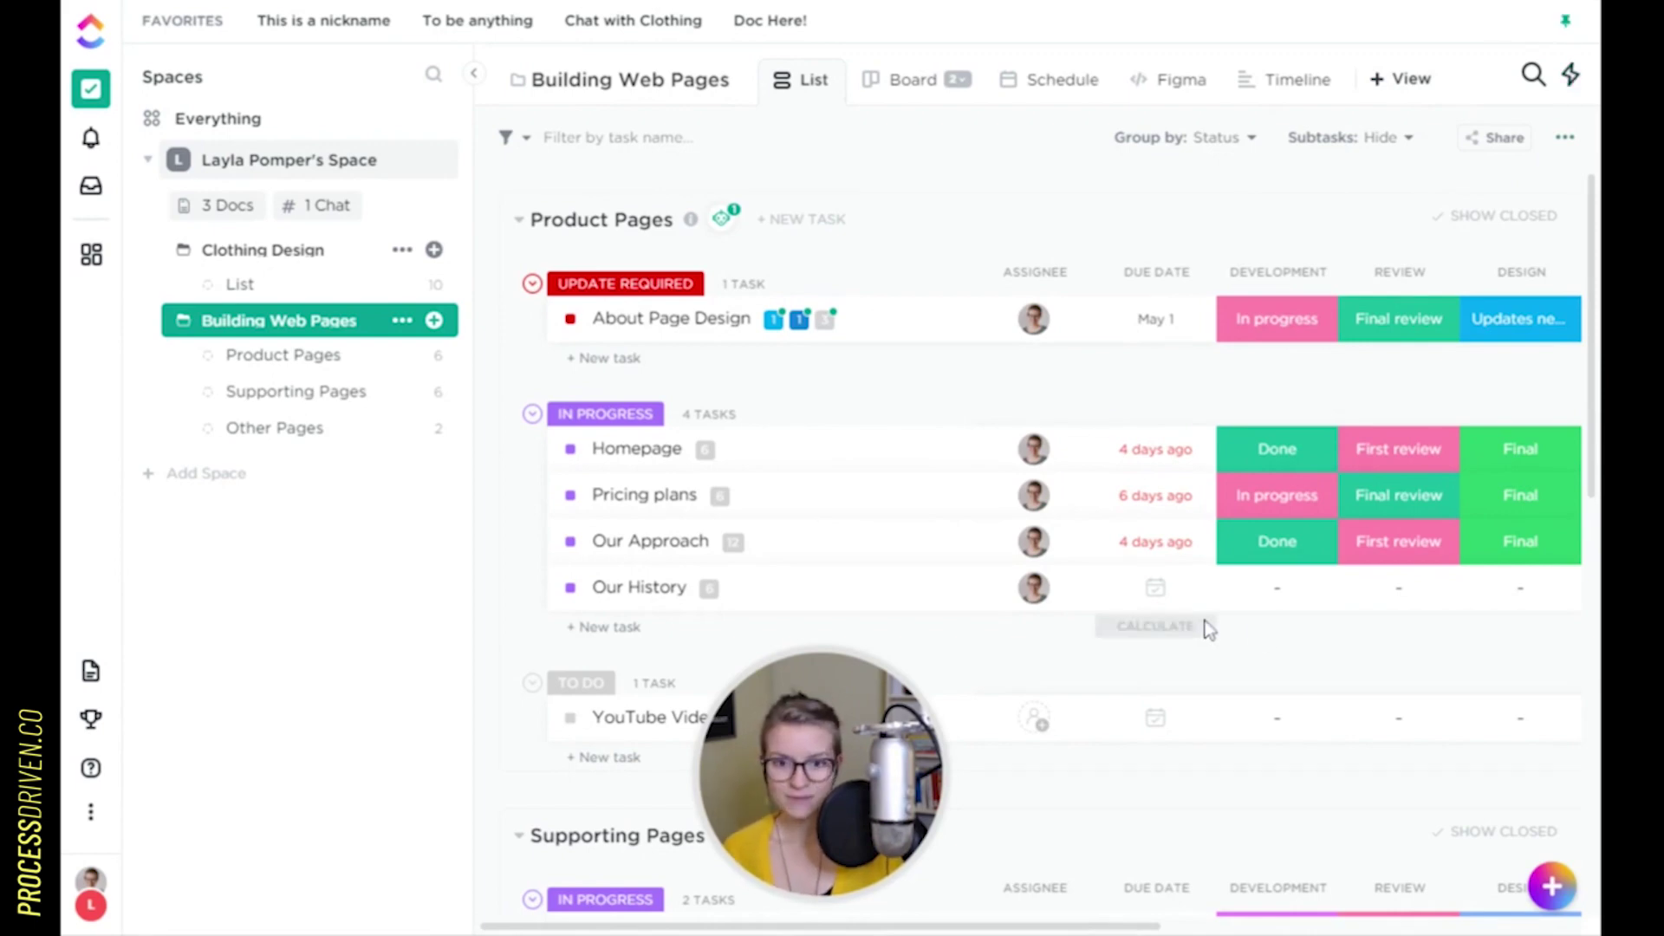
# Open QuickSwitch, search for "other pages", and clear the query
pyautogui.hotkey('ctrl', 'k')
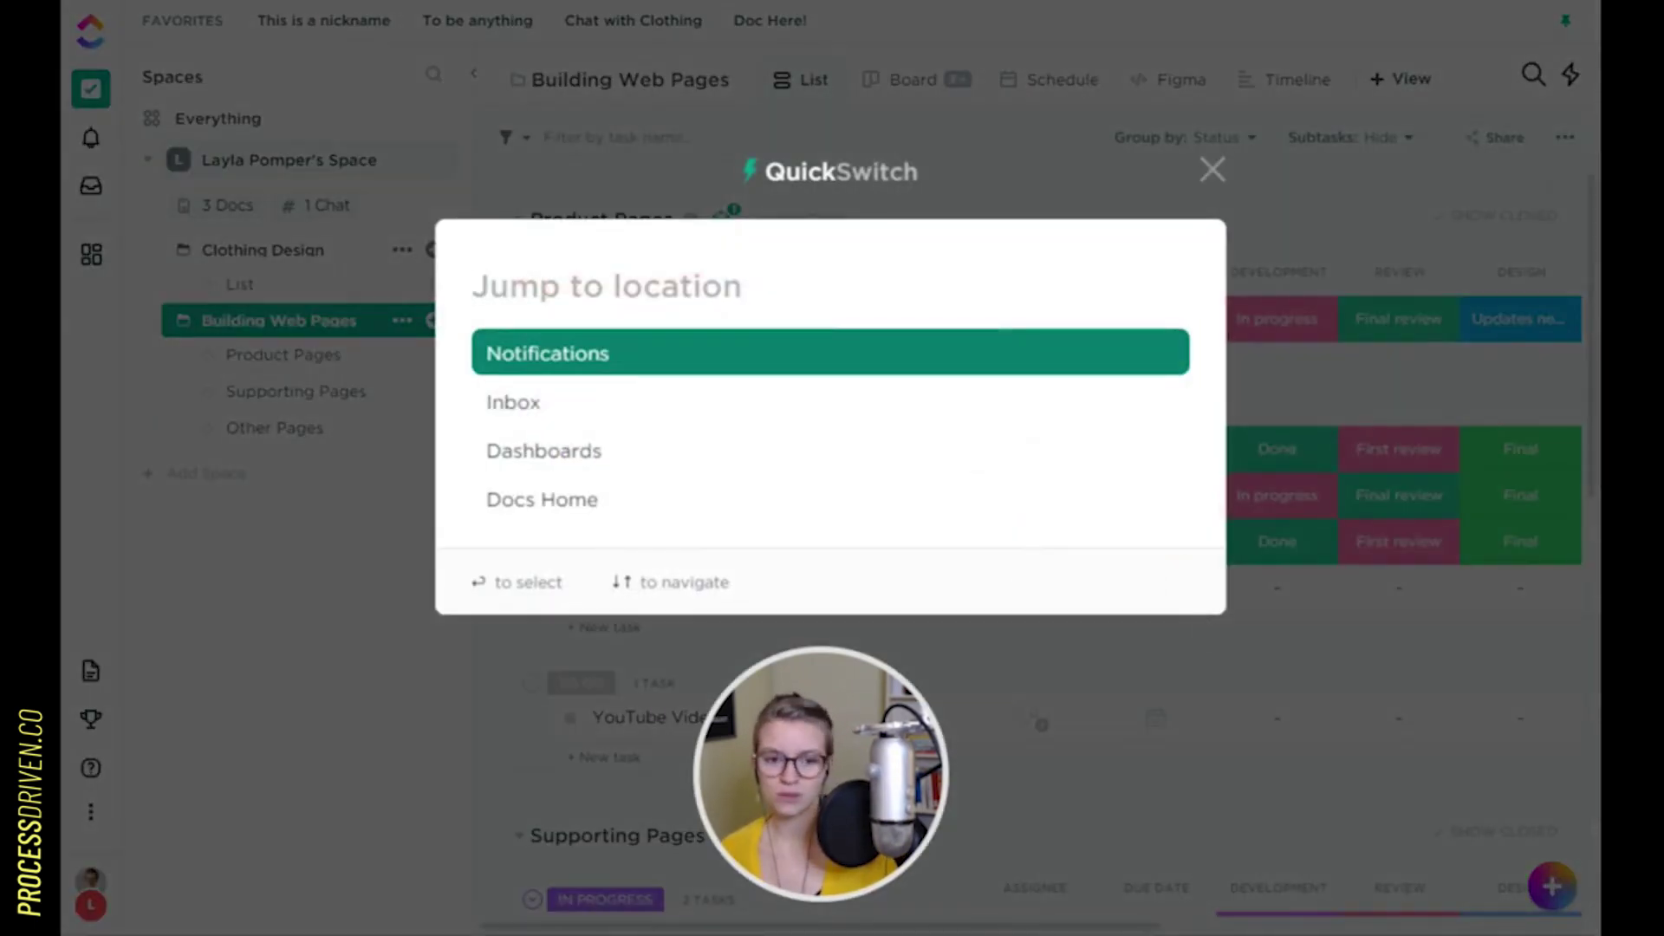
pyautogui.write('other pages')
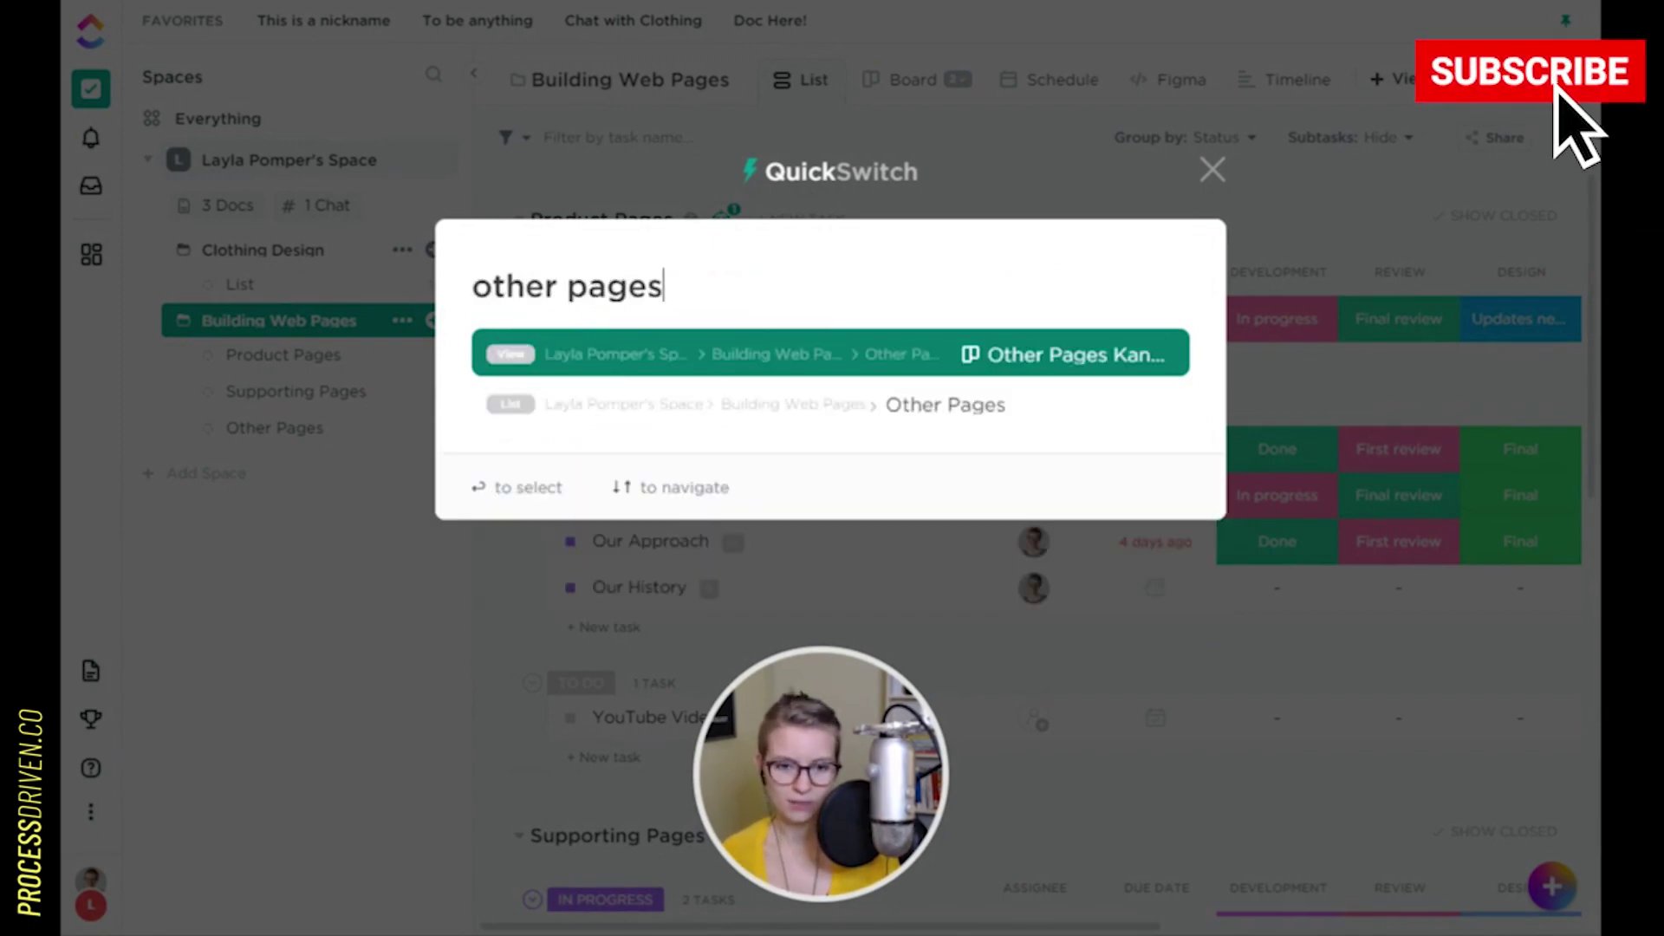
pyautogui.press('BackSpace')
pyautogui.press('BackSpace')
pyautogui.press('BackSpace')
pyautogui.press('BackSpace')
pyautogui.press('BackSpace')
pyautogui.press('BackSpace')
pyautogui.press('BackSpace')
pyautogui.press('BackSpace')
pyautogui.press('BackSpace')
pyautogui.press('BackSpace')
pyautogui.press('BackSpace')
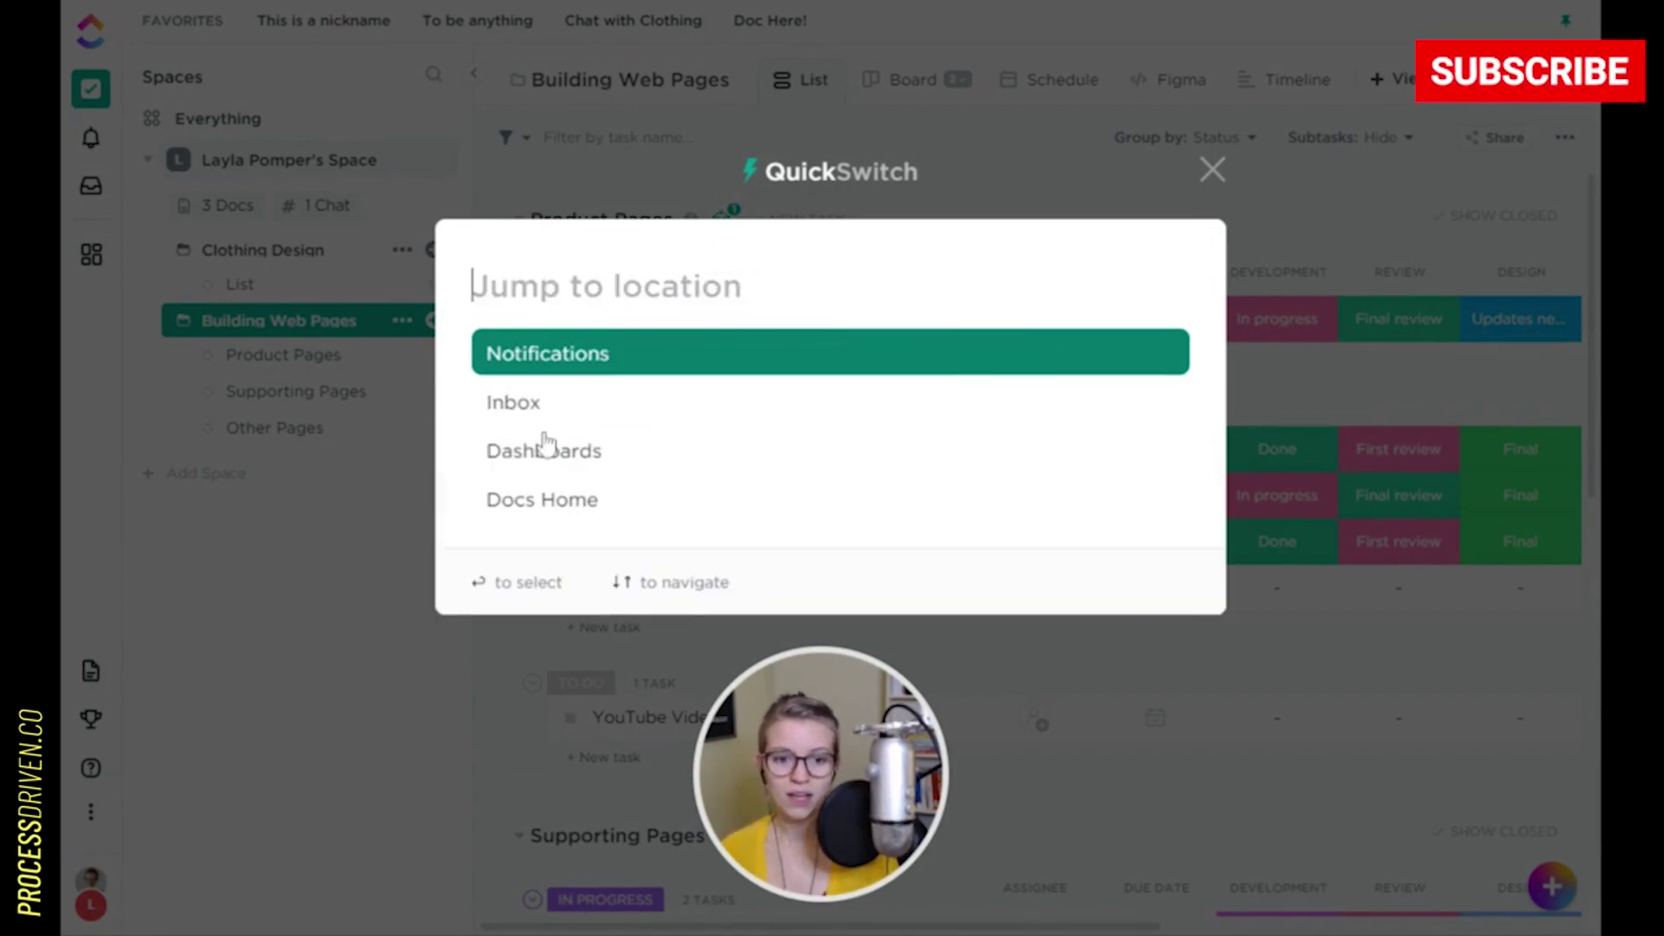
# Go through the suggested QuickSwitch locations and jump to Docs Home
pyautogui.press('Down')
pyautogui.press('Down')
pyautogui.press('Down')
pyautogui.press('Down')
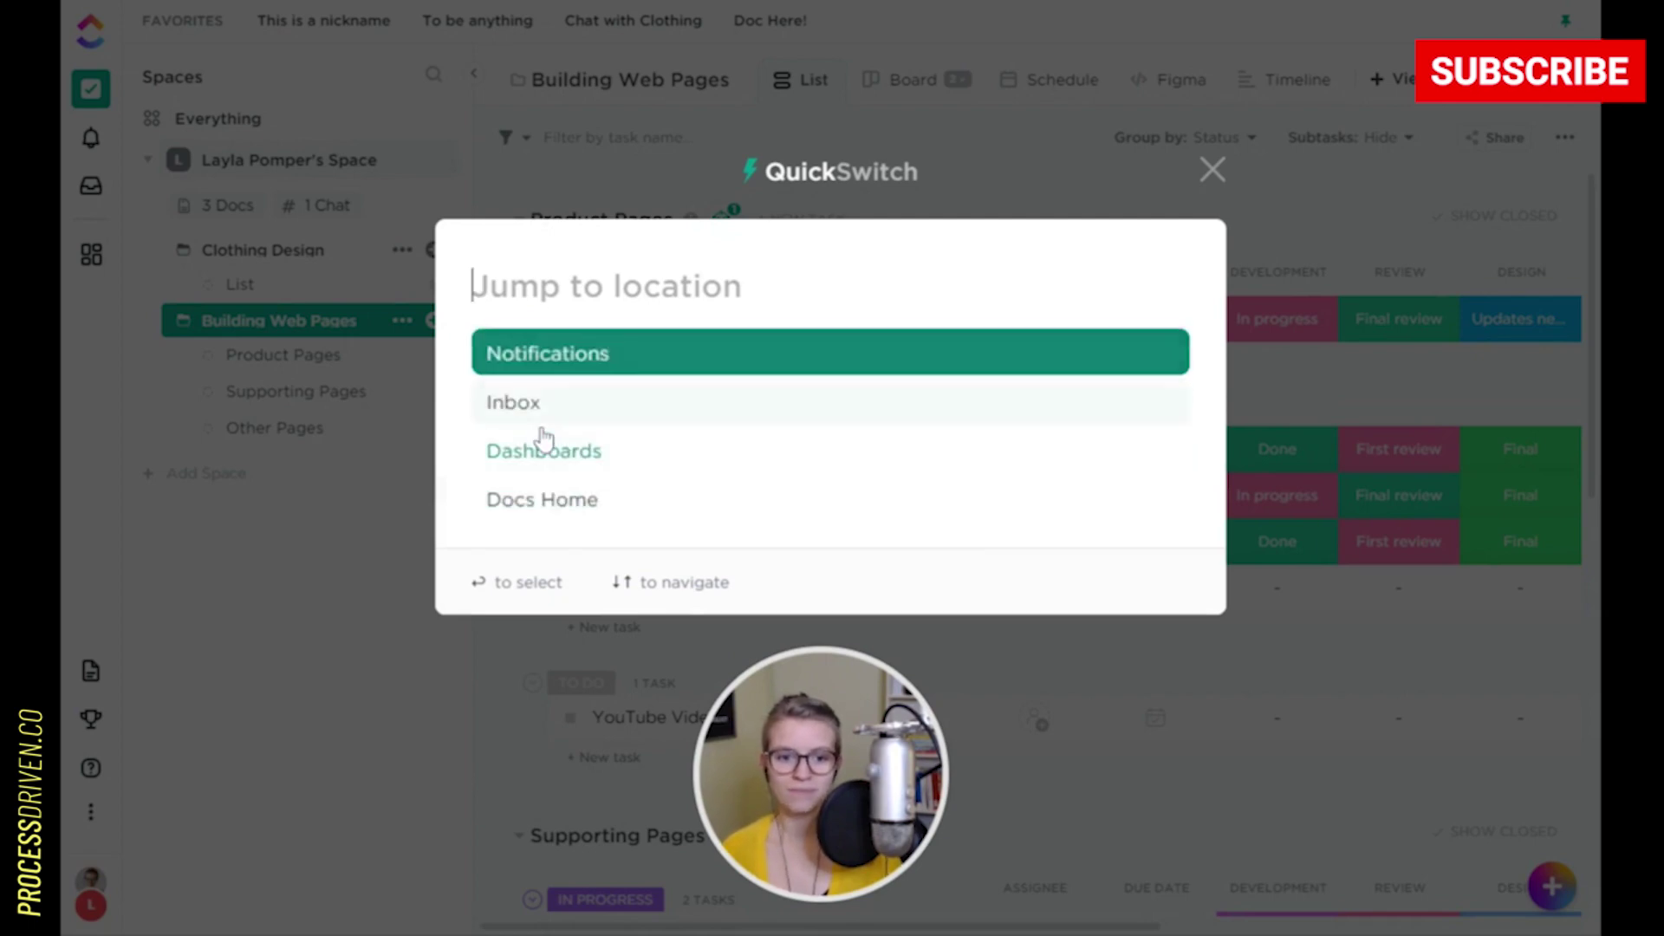
pyautogui.press('Up')
pyautogui.press('Up')
pyautogui.press('Down')
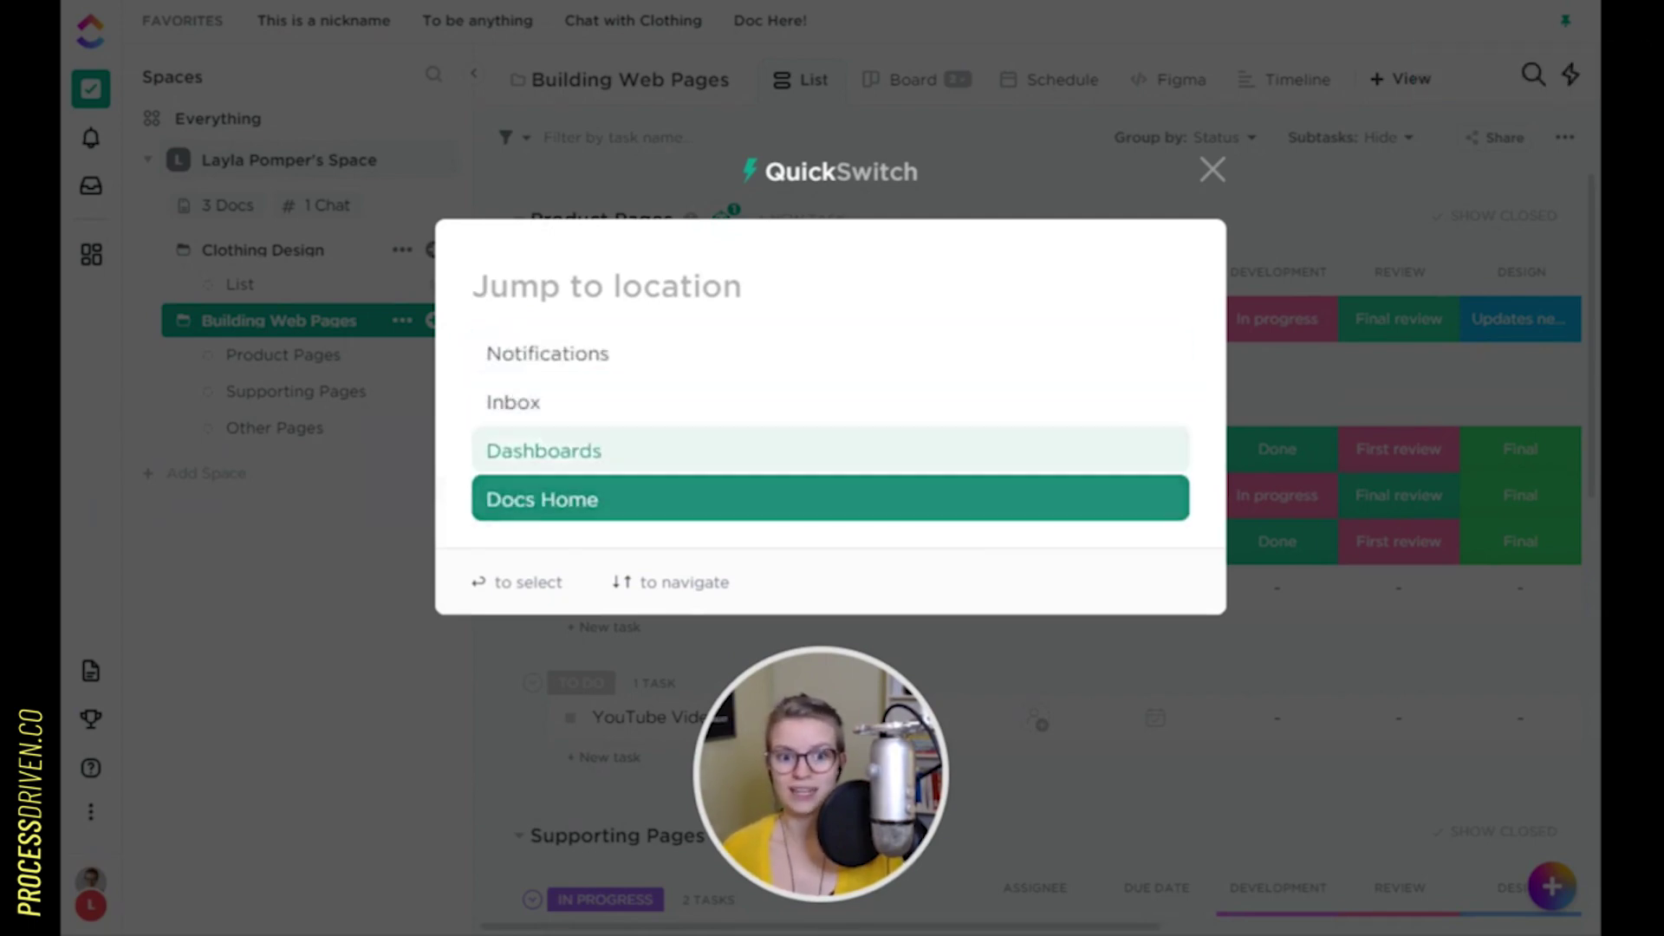
pyautogui.press('Escape')
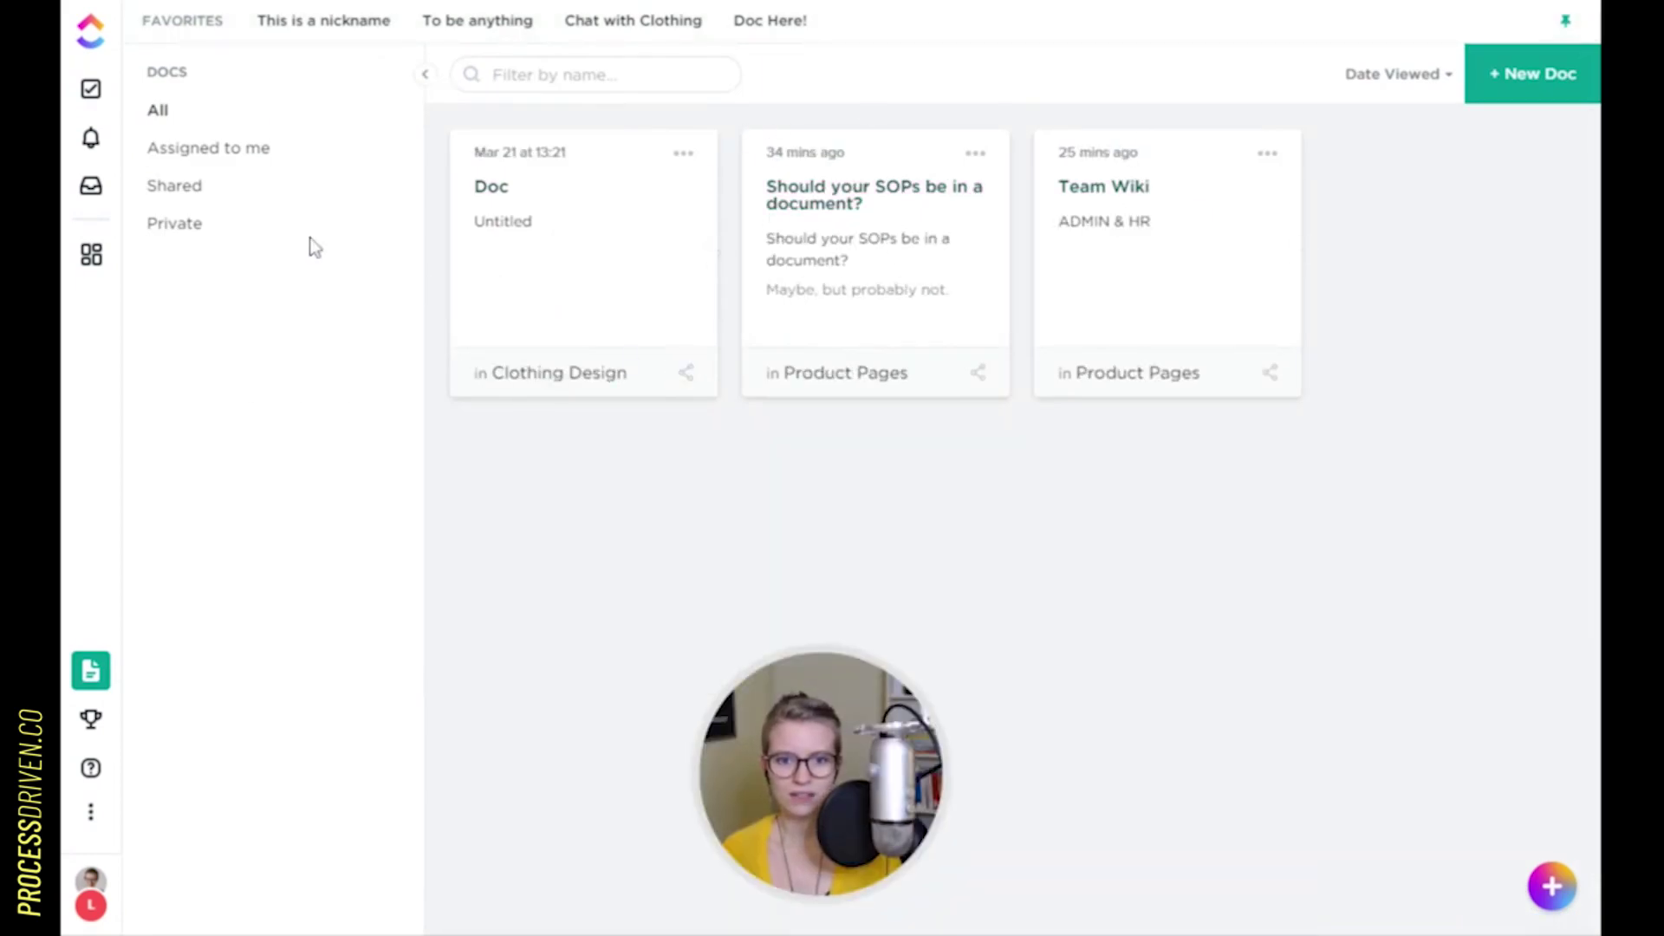
# Return to the Building Web Pages task list and use QuickSwitch to jump to the Inbox
pyautogui.click(91, 91)
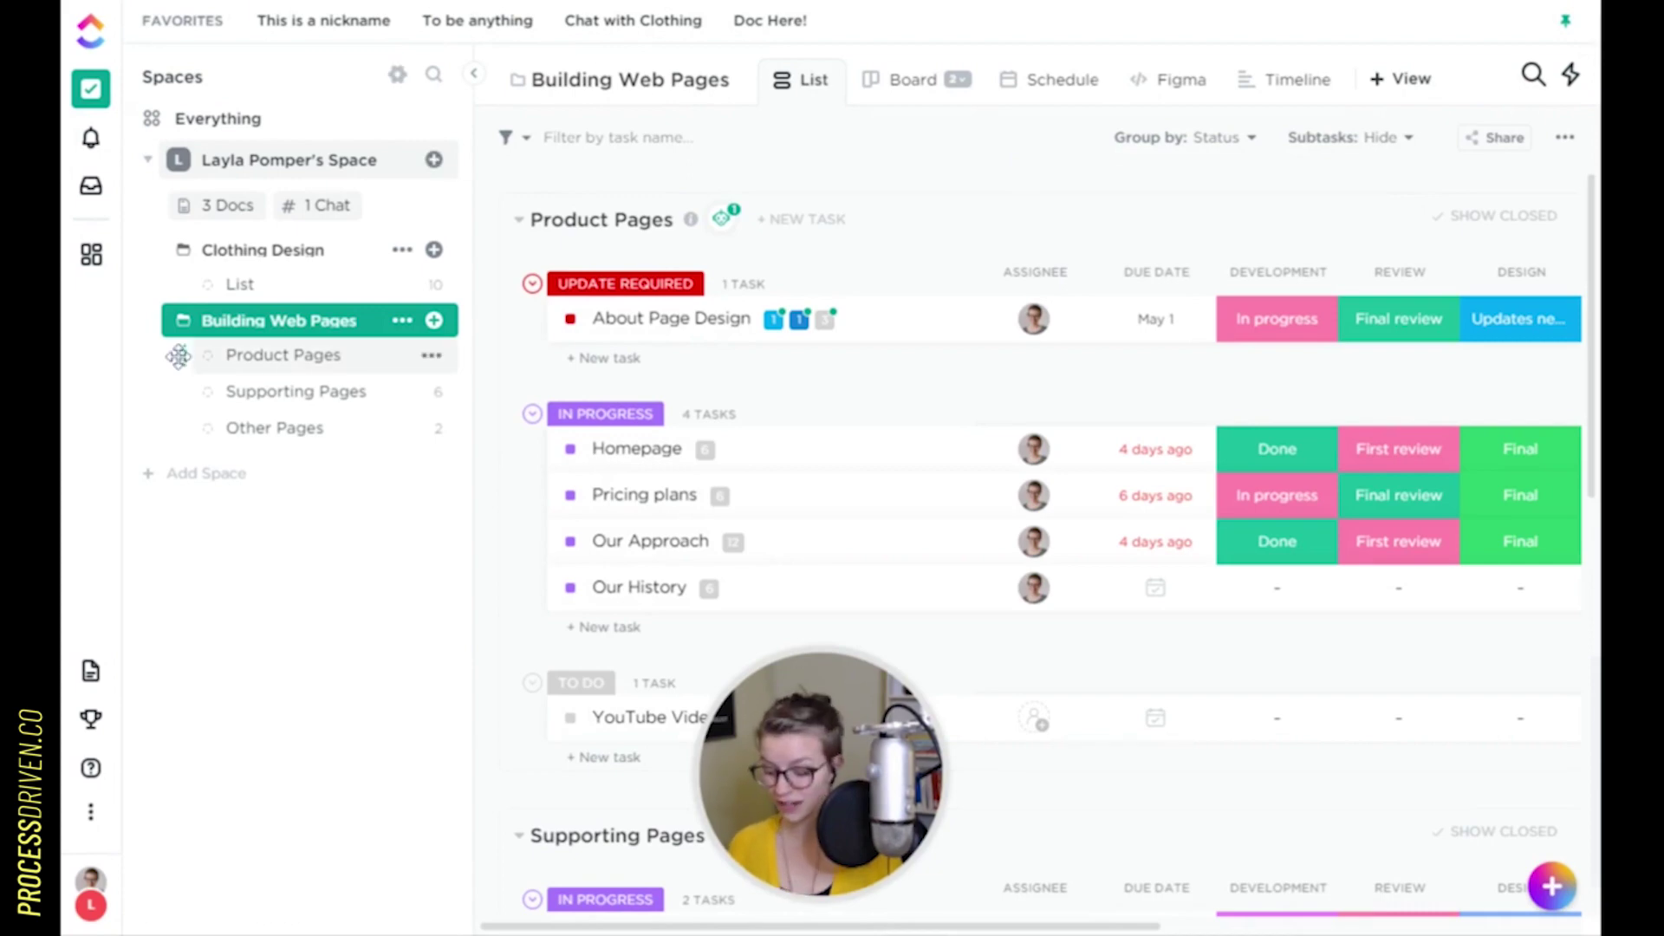
pyautogui.hotkey('ctrl', 'k')
pyautogui.press('Down')
pyautogui.press('Down')
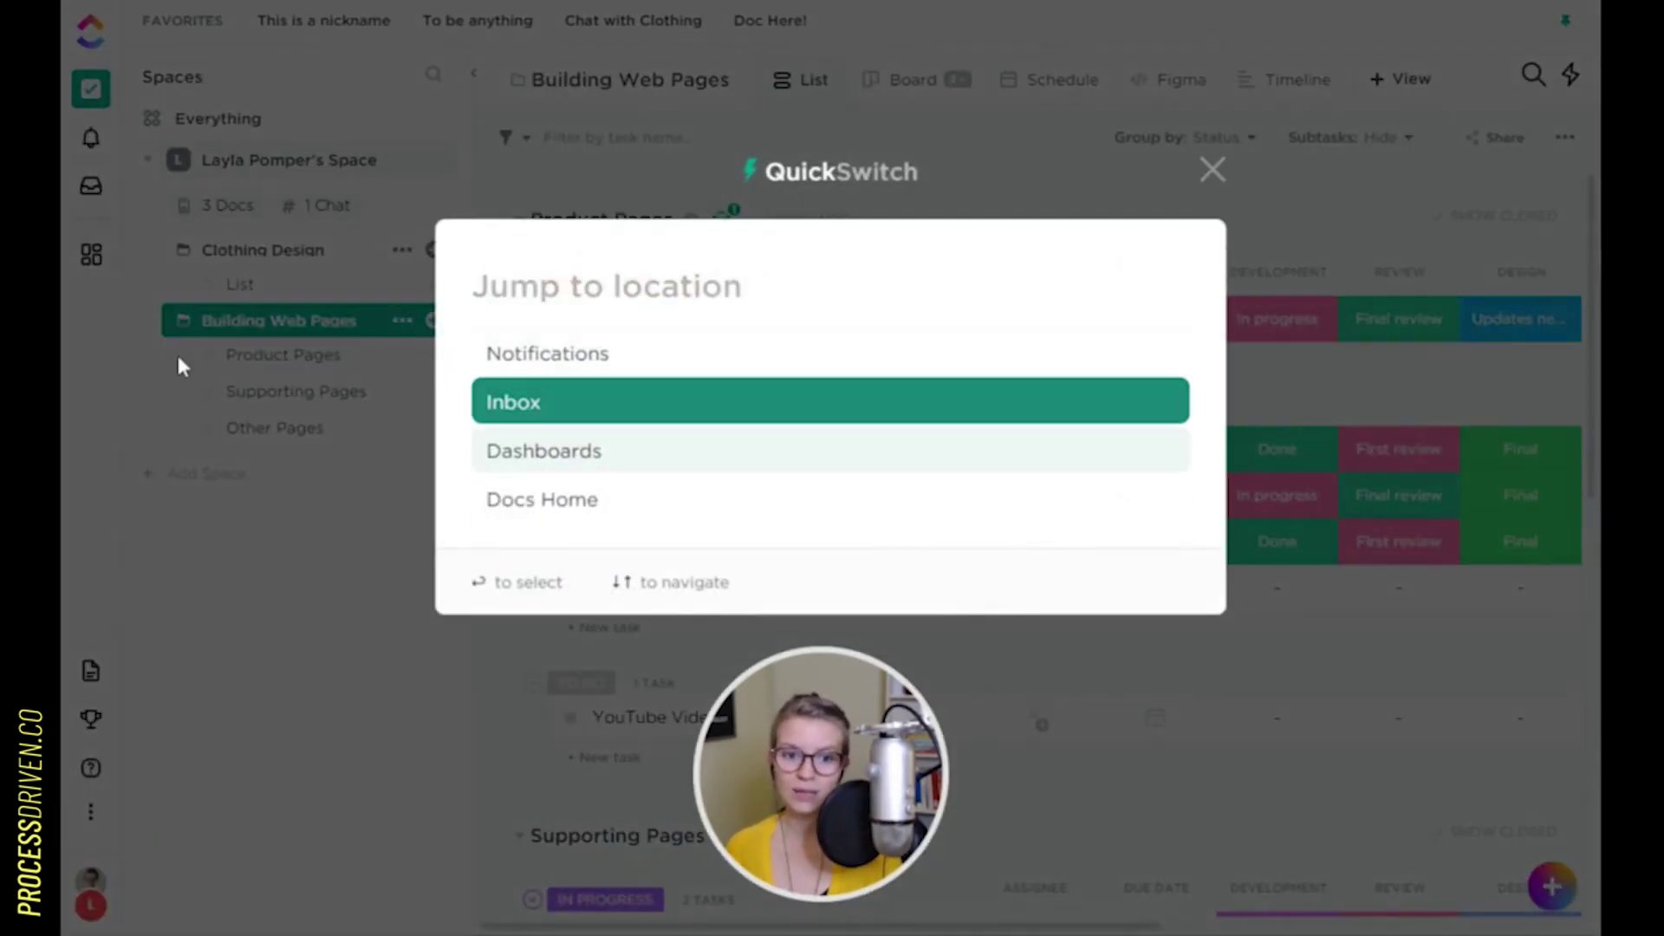
pyautogui.press('Up')
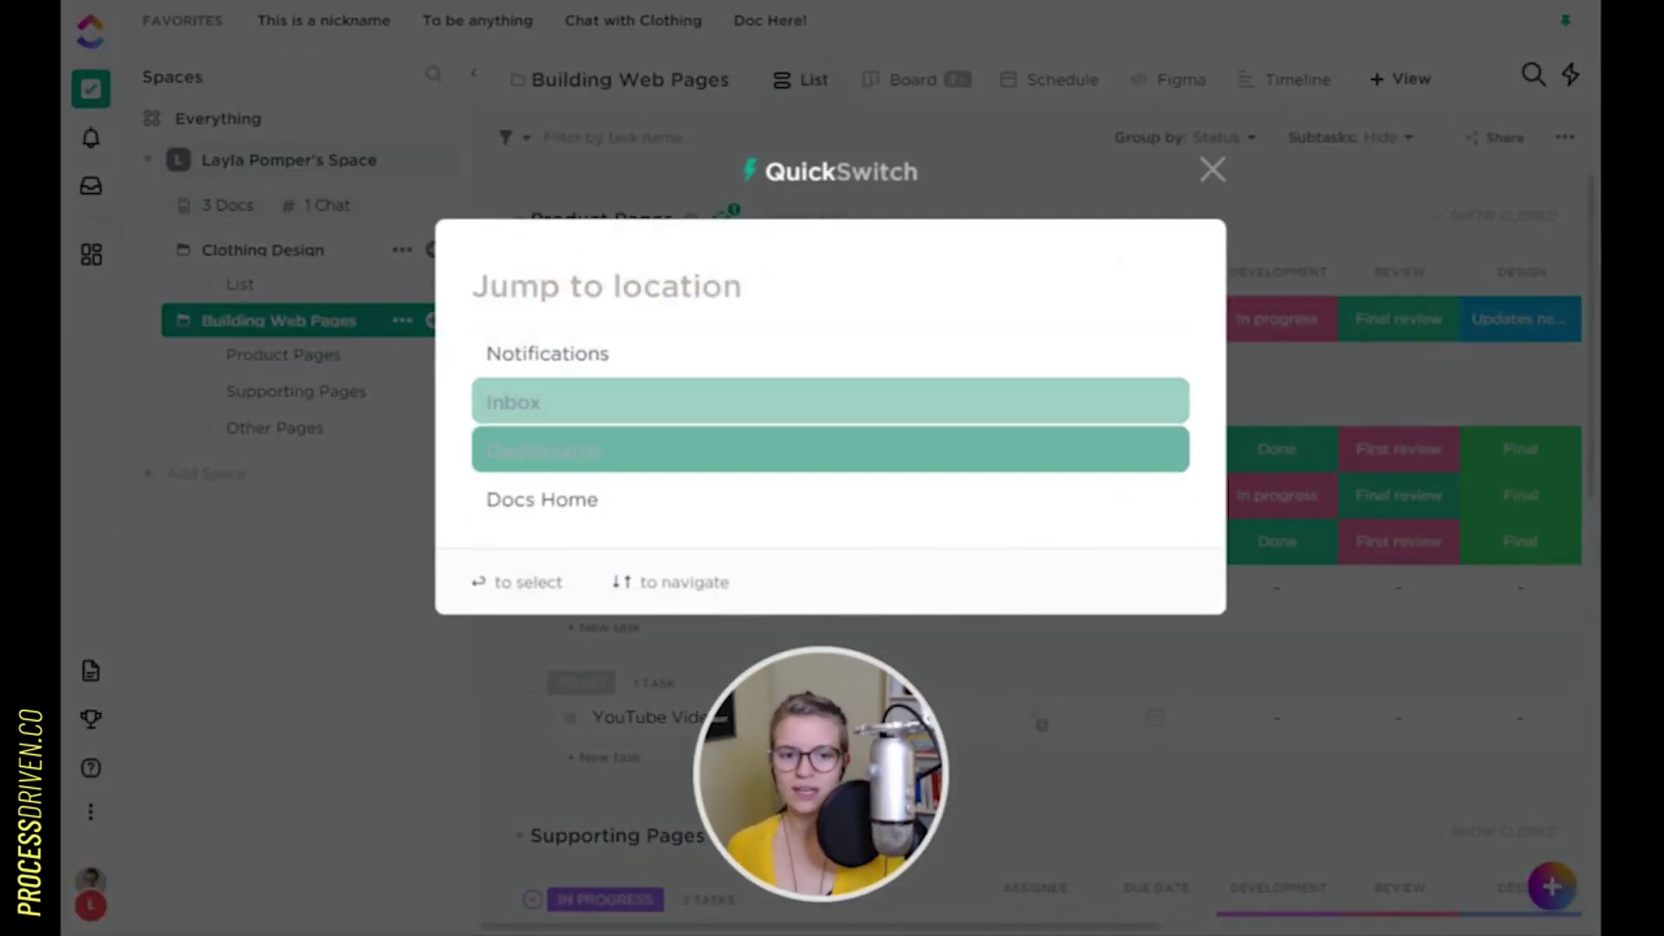
pyautogui.press('Return')
# Reopen QuickSwitch, search for "other", and open Other Pages in its Kanban view
pyautogui.hotkey('ctrl', 'k')
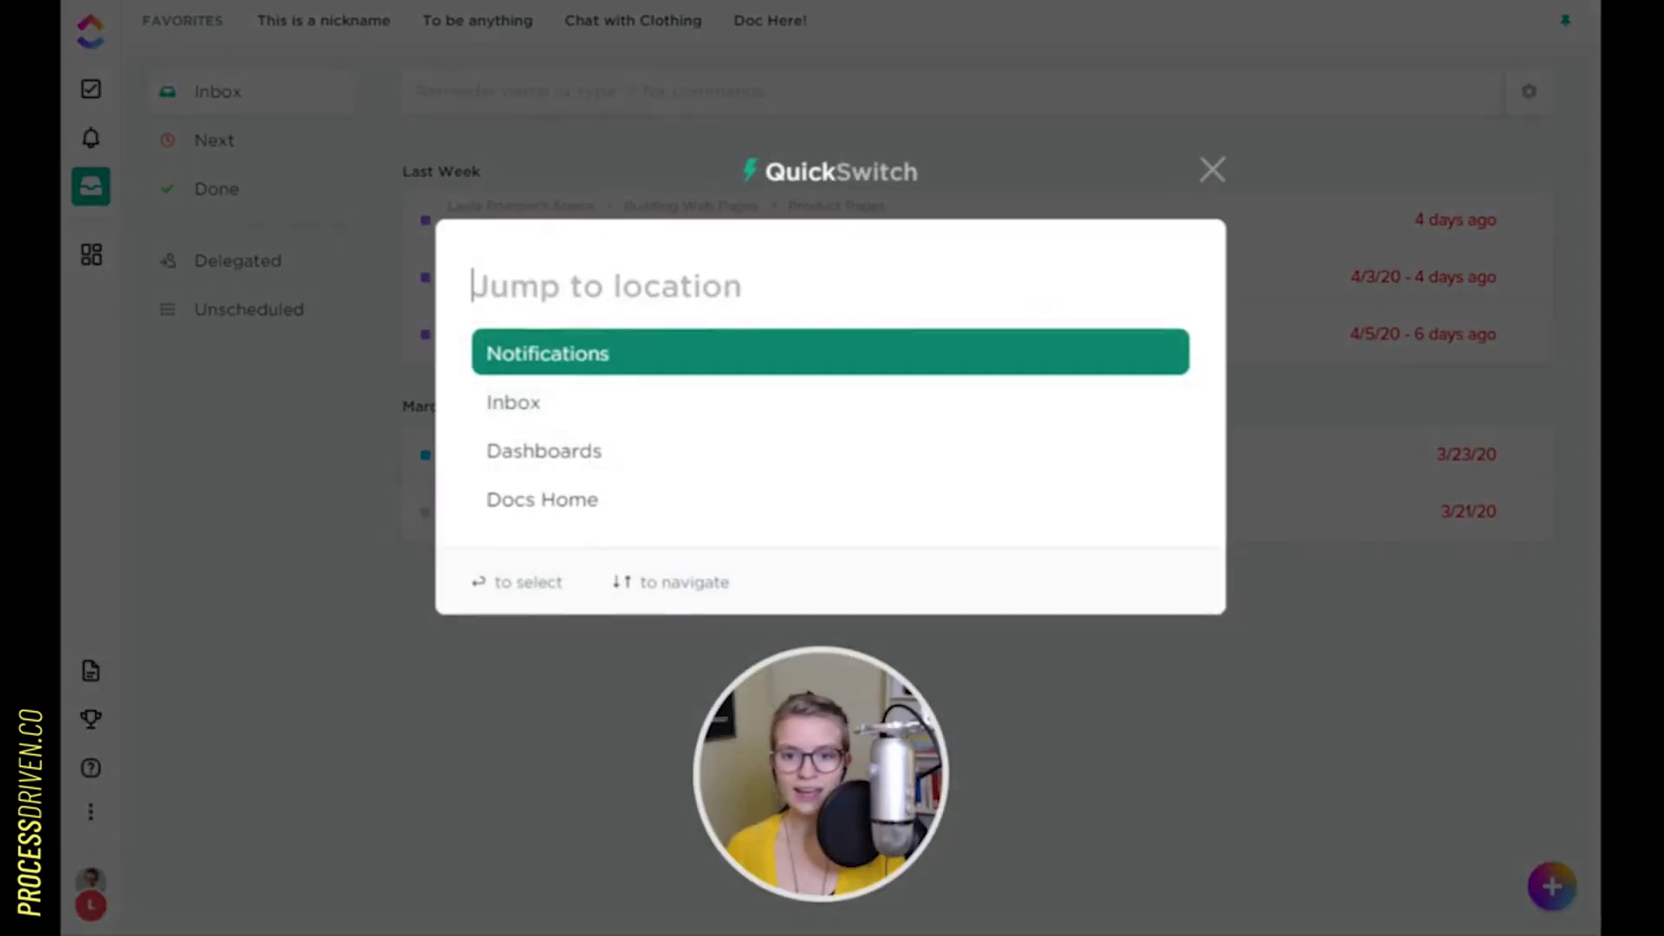
pyautogui.press('Down')
pyautogui.press('Down')
pyautogui.press('Up')
pyautogui.press('Up')
pyautogui.press('Down')
pyautogui.press('Down')
pyautogui.press('Down')
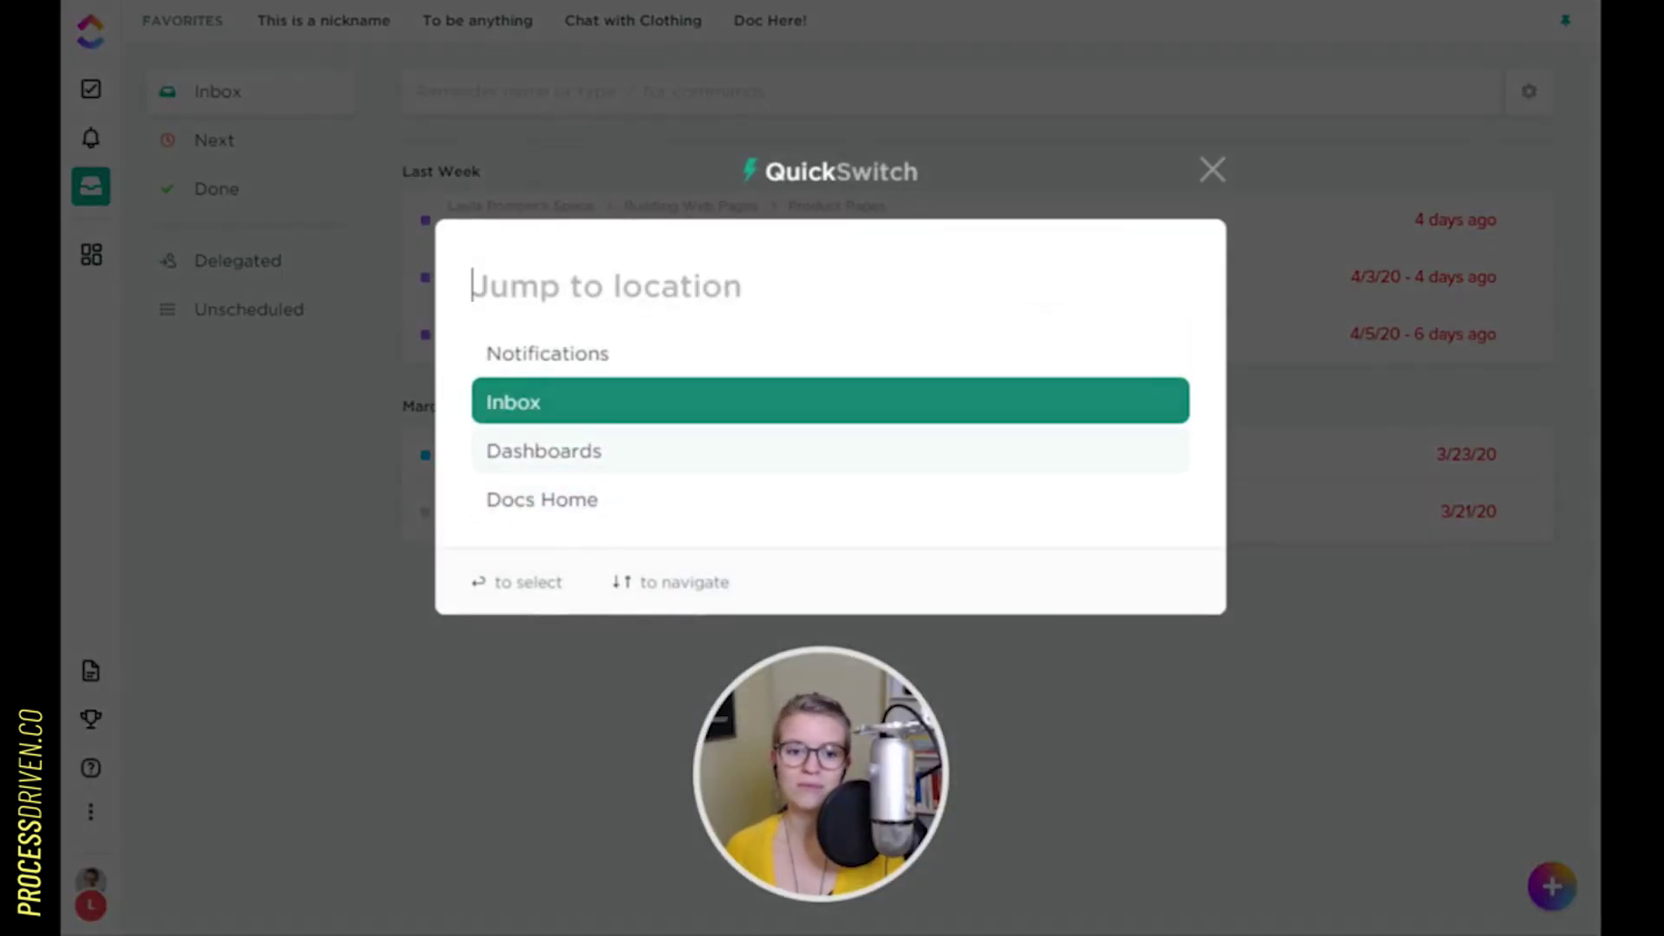
pyautogui.press('Up')
pyautogui.press('Up')
pyautogui.press('Up')
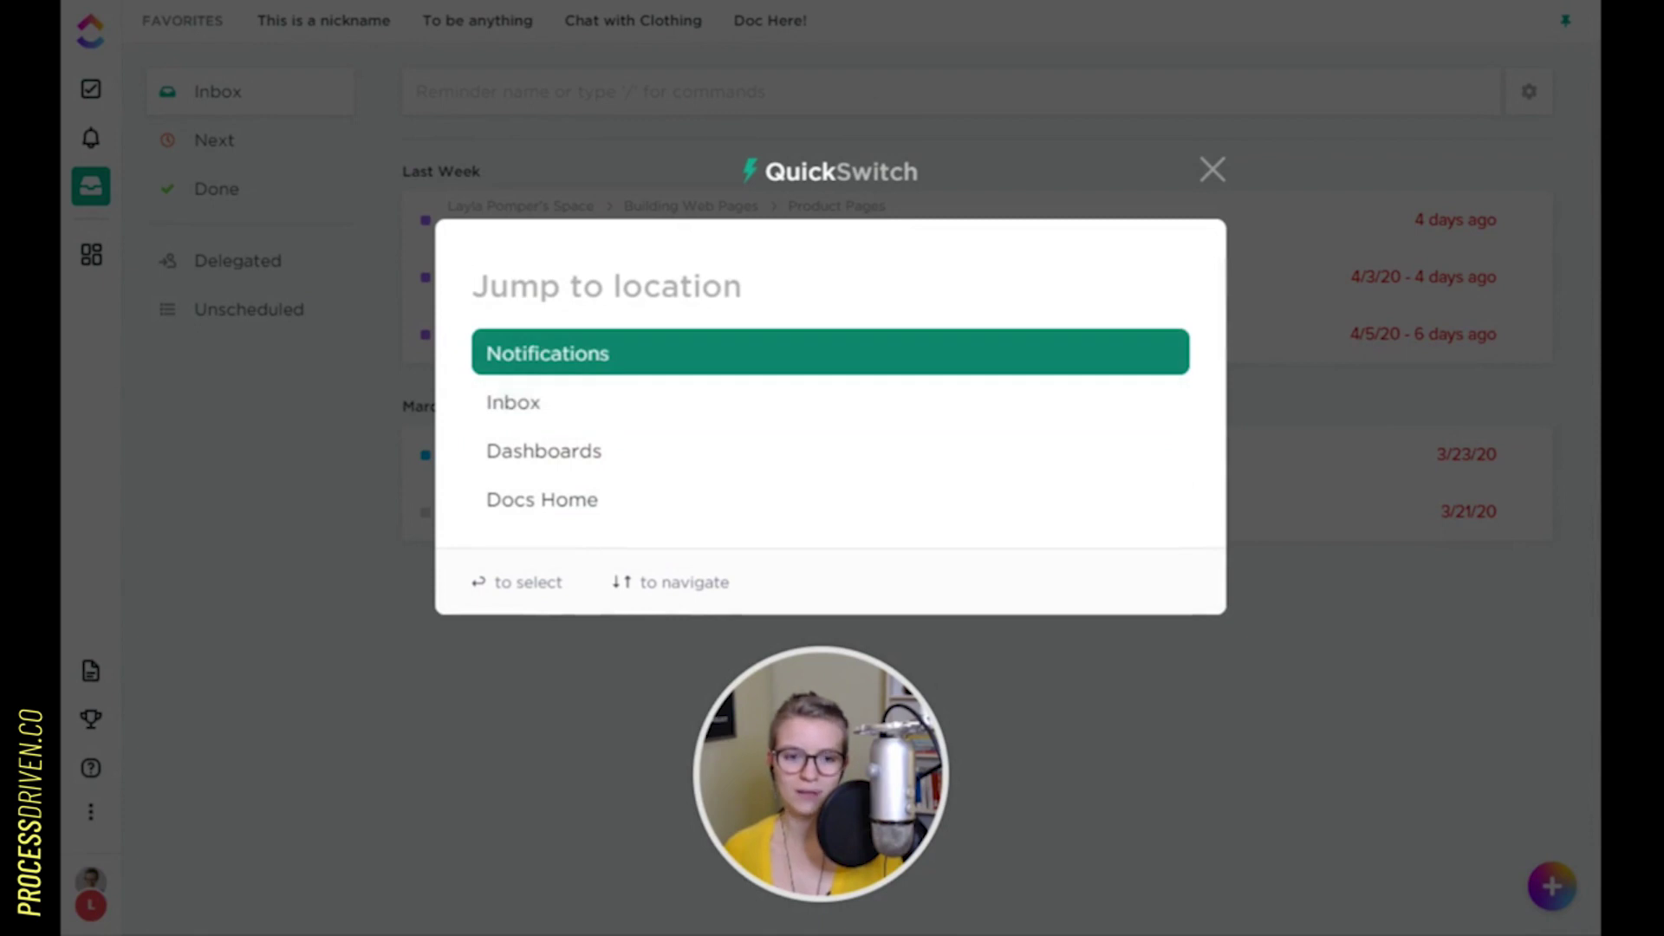
pyautogui.write('other')
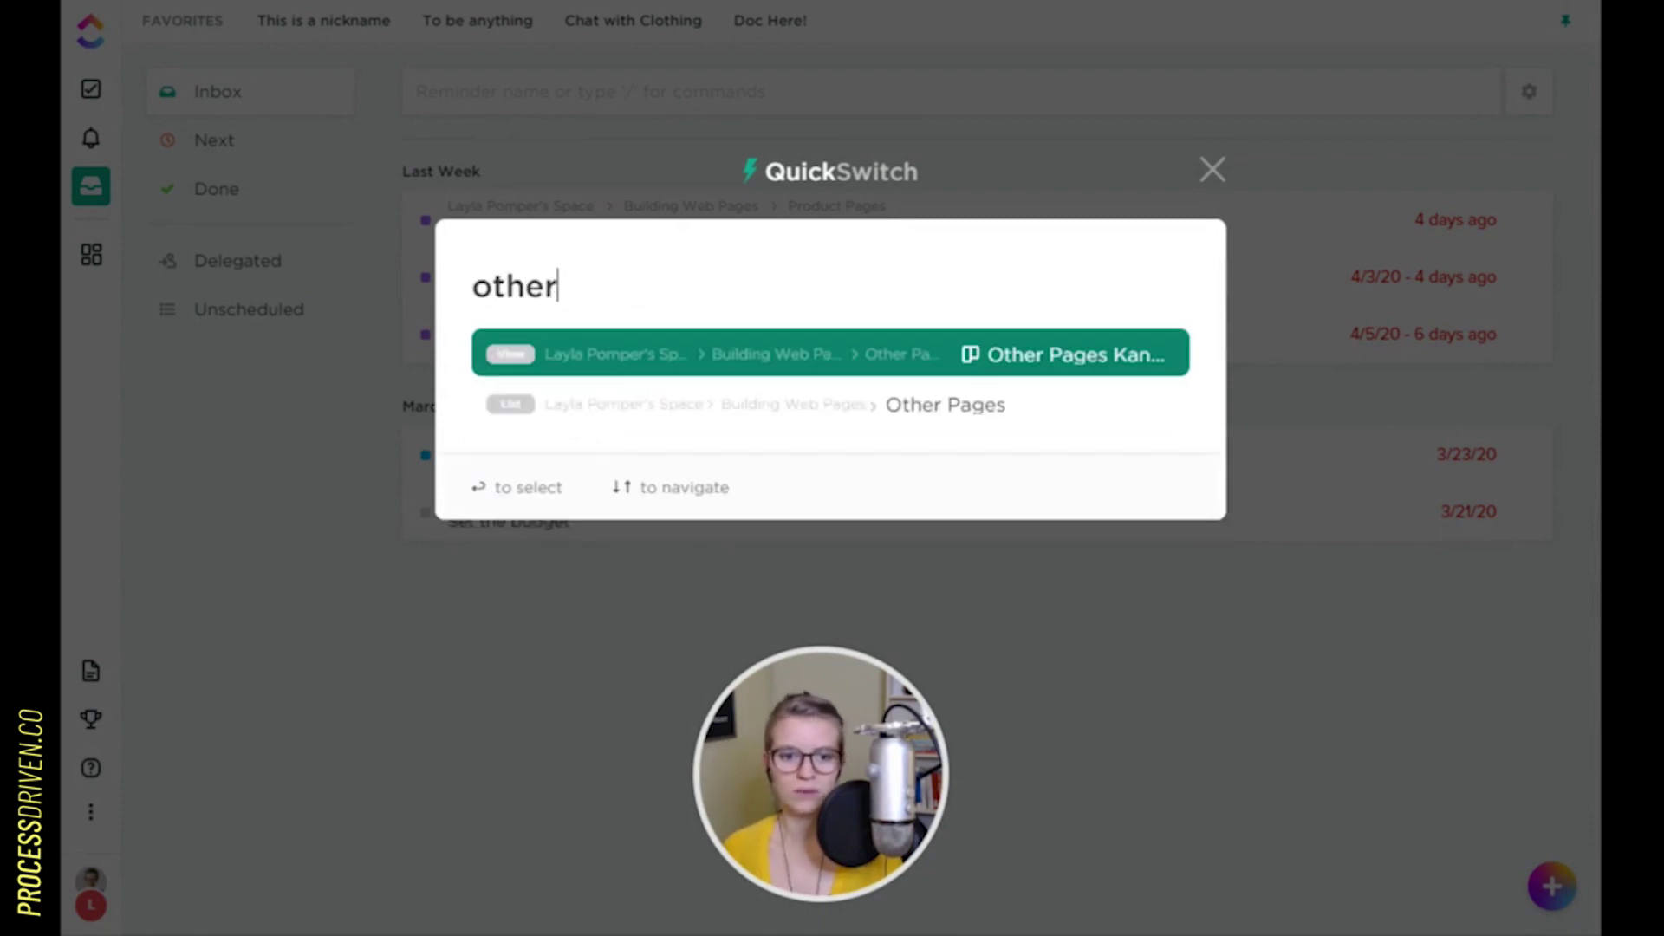
pyautogui.click(906, 411)
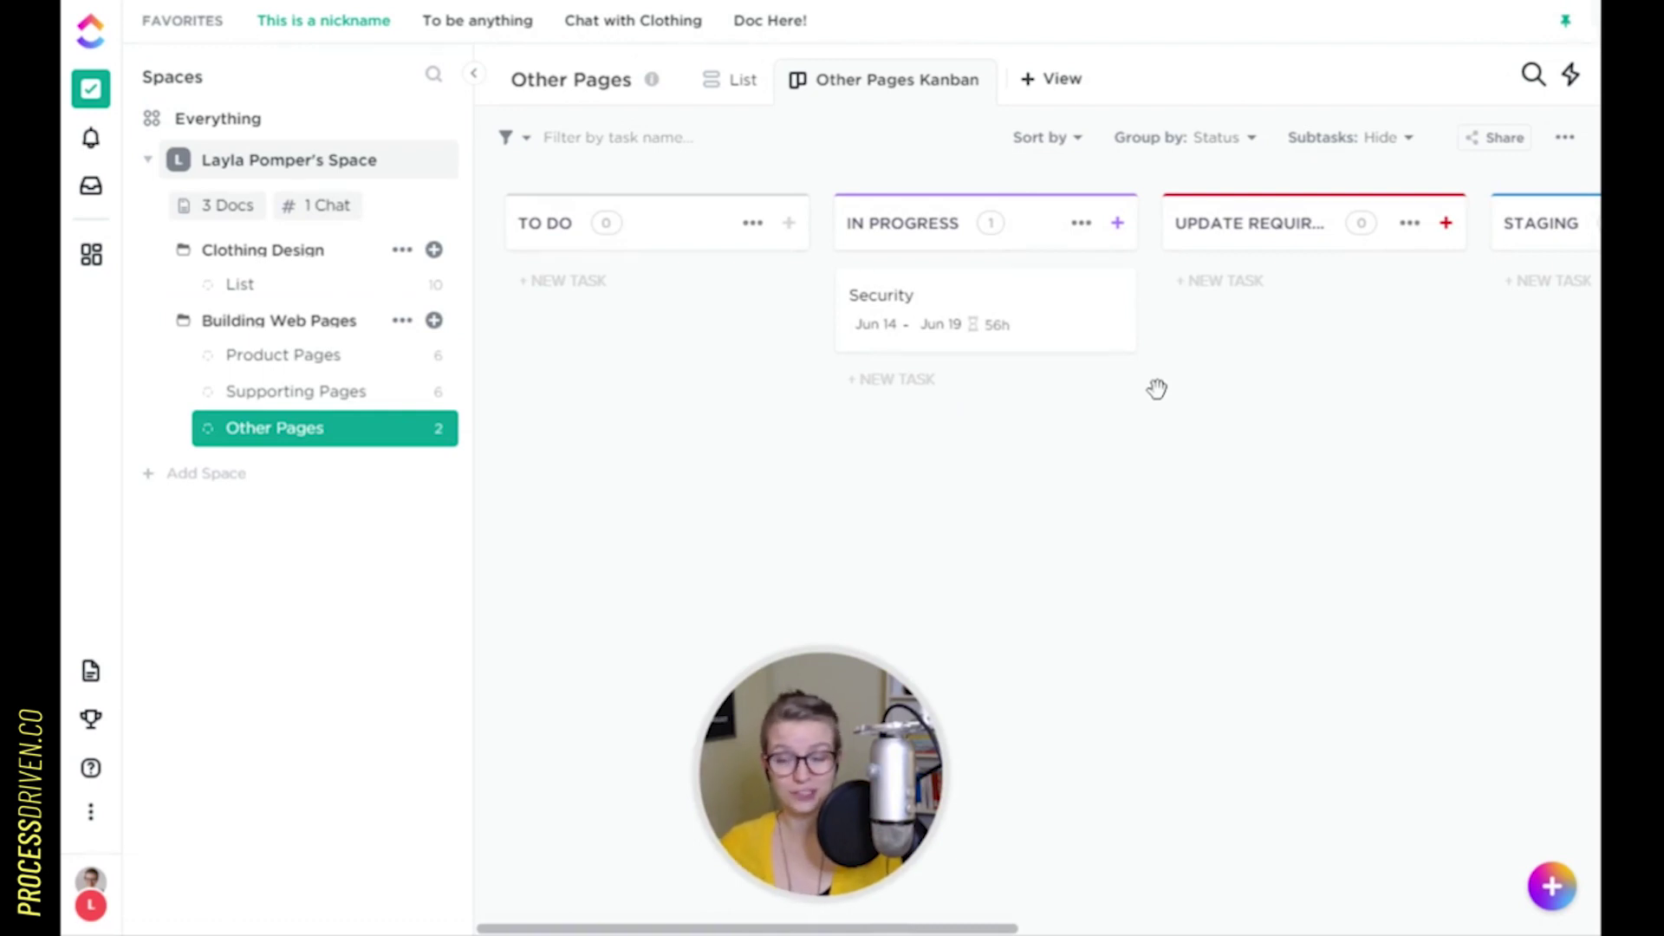
# Open the global search and look through its Tasks, Docs, Conversations and Files categories
pyautogui.click(1531, 78)
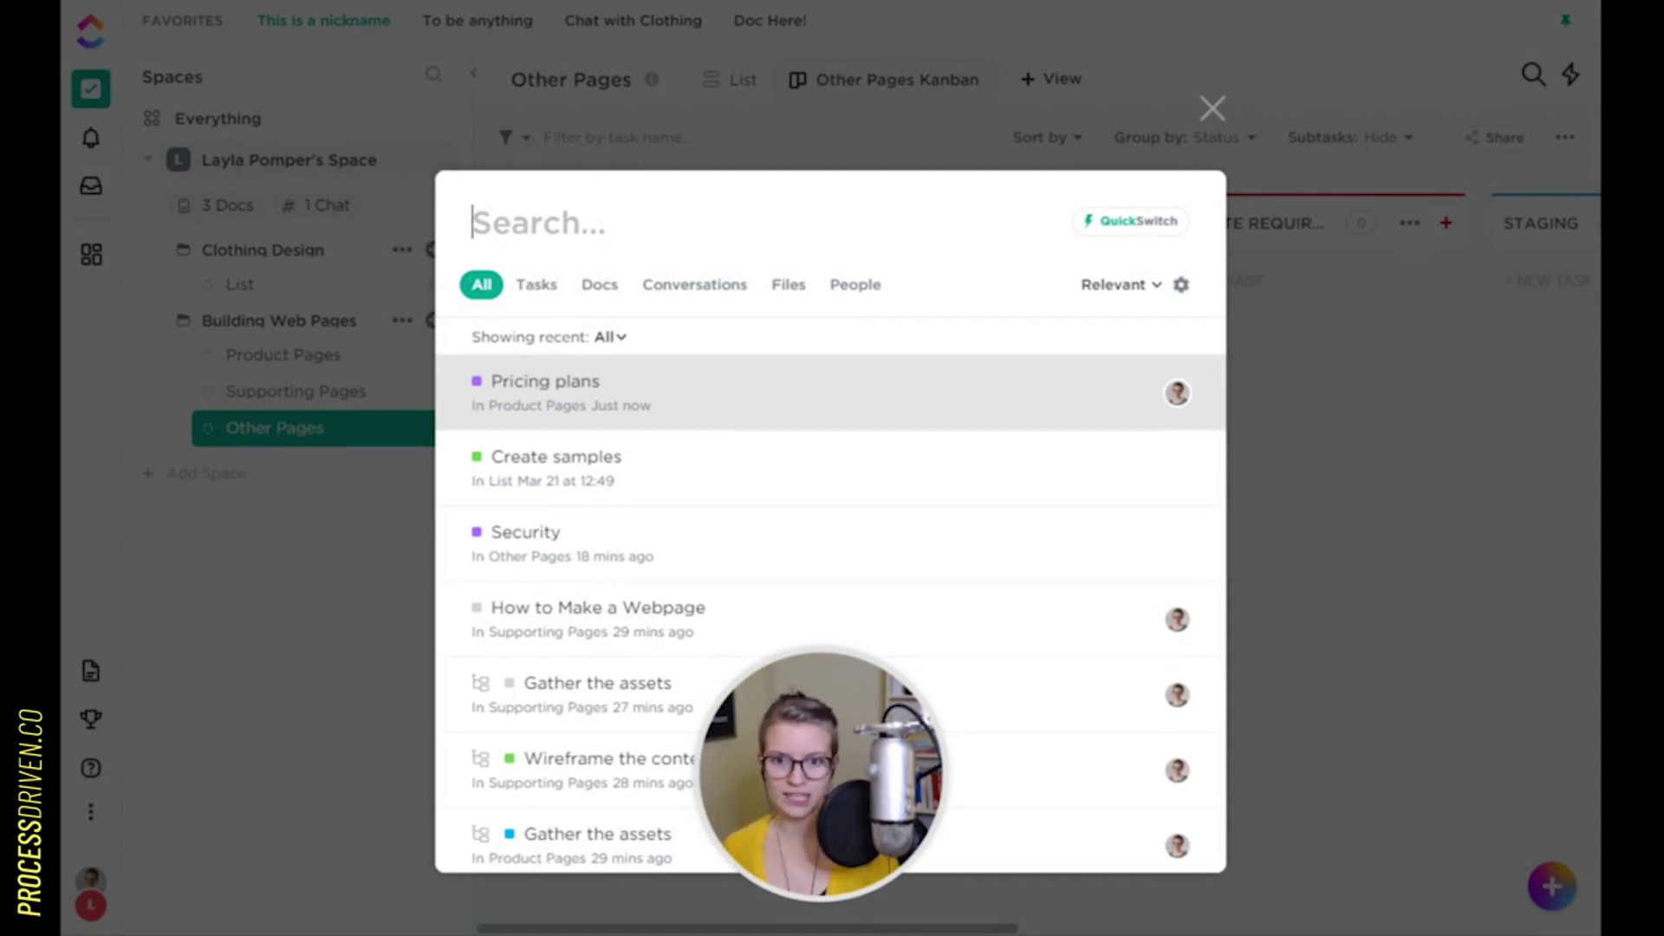
pyautogui.click(539, 295)
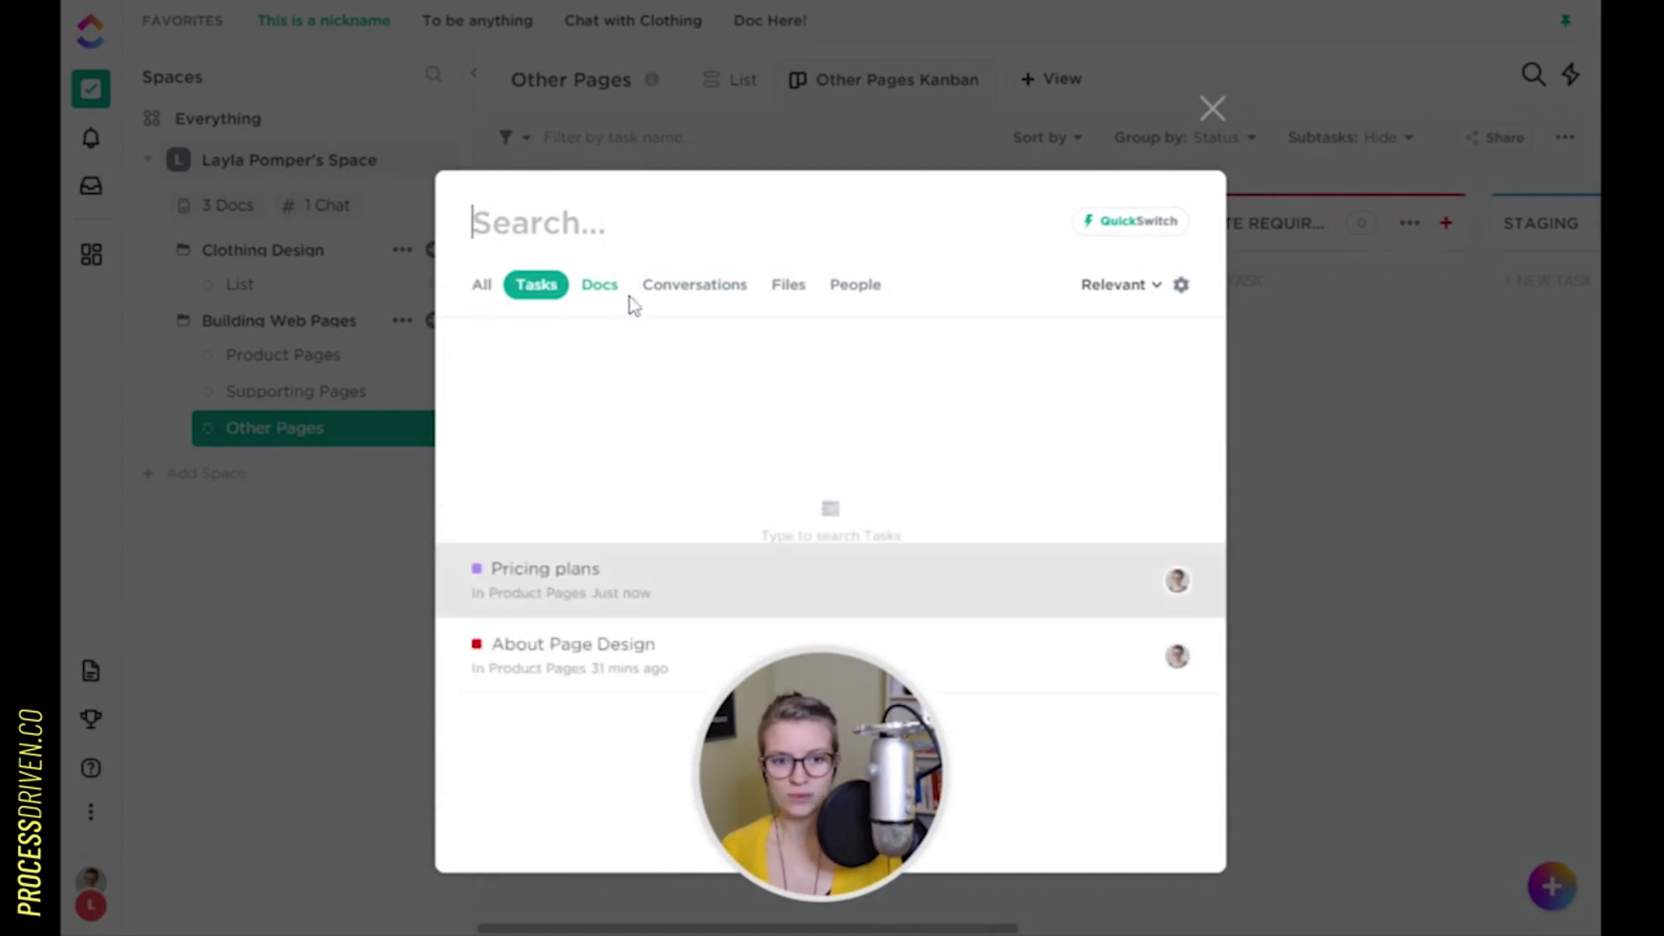
pyautogui.click(612, 288)
pyautogui.click(728, 286)
pyautogui.click(785, 286)
pyautogui.click(697, 291)
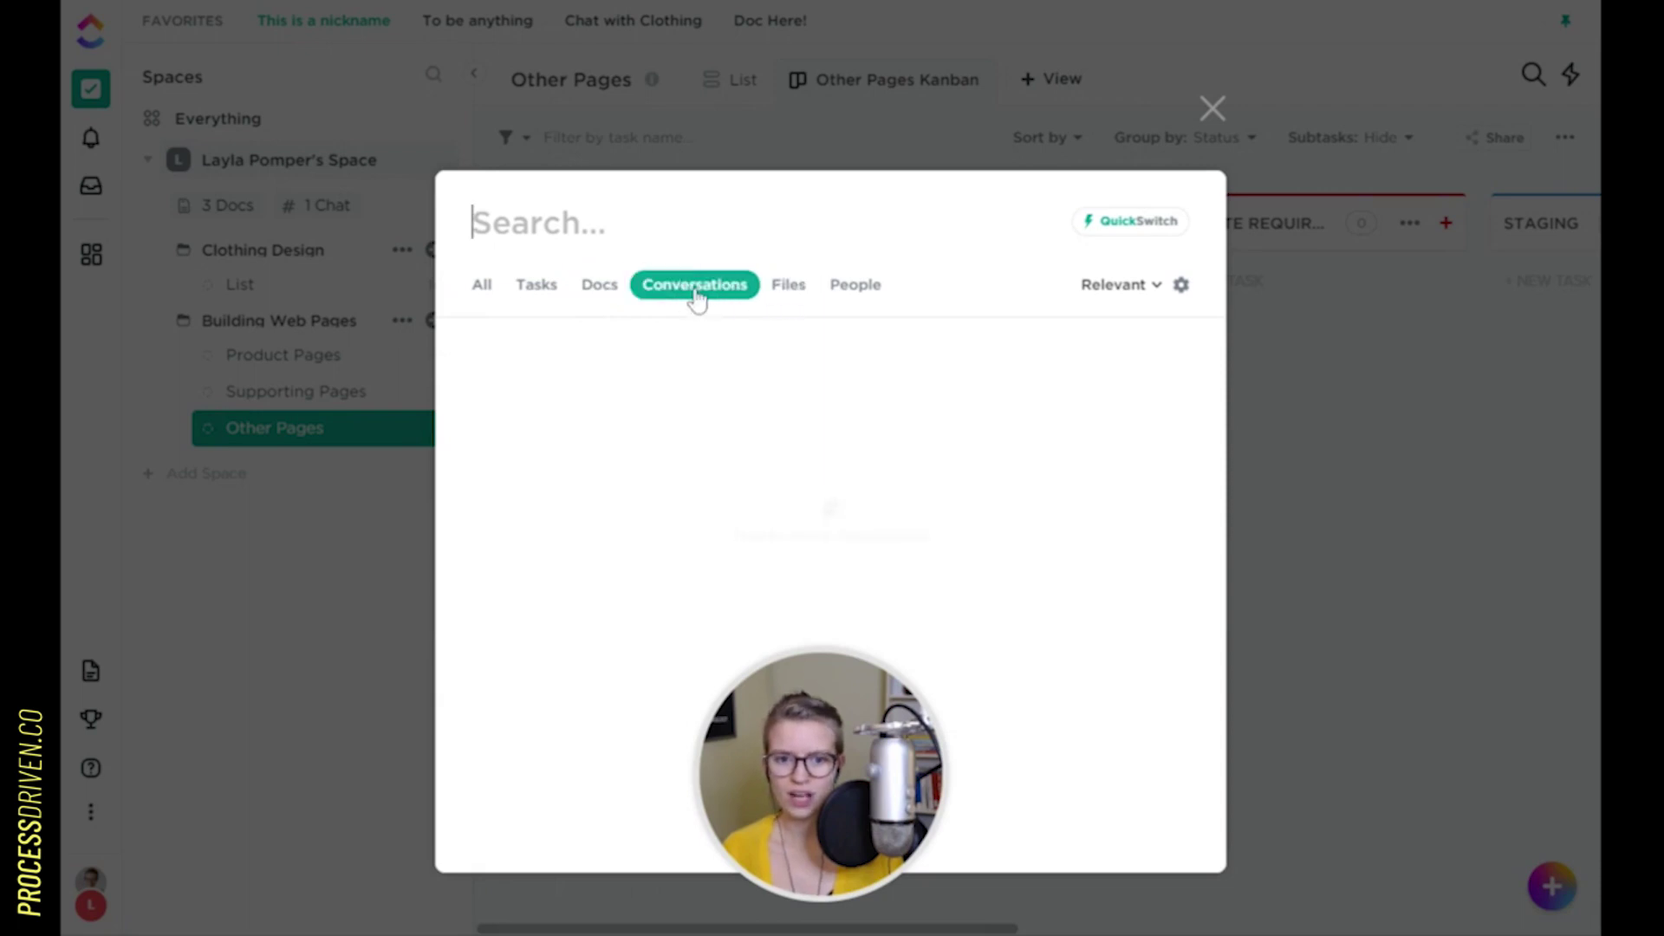
# Check the search's sorting and location filter options, leave the location unset, and close the search
pyautogui.click(1123, 286)
pyautogui.click(1183, 287)
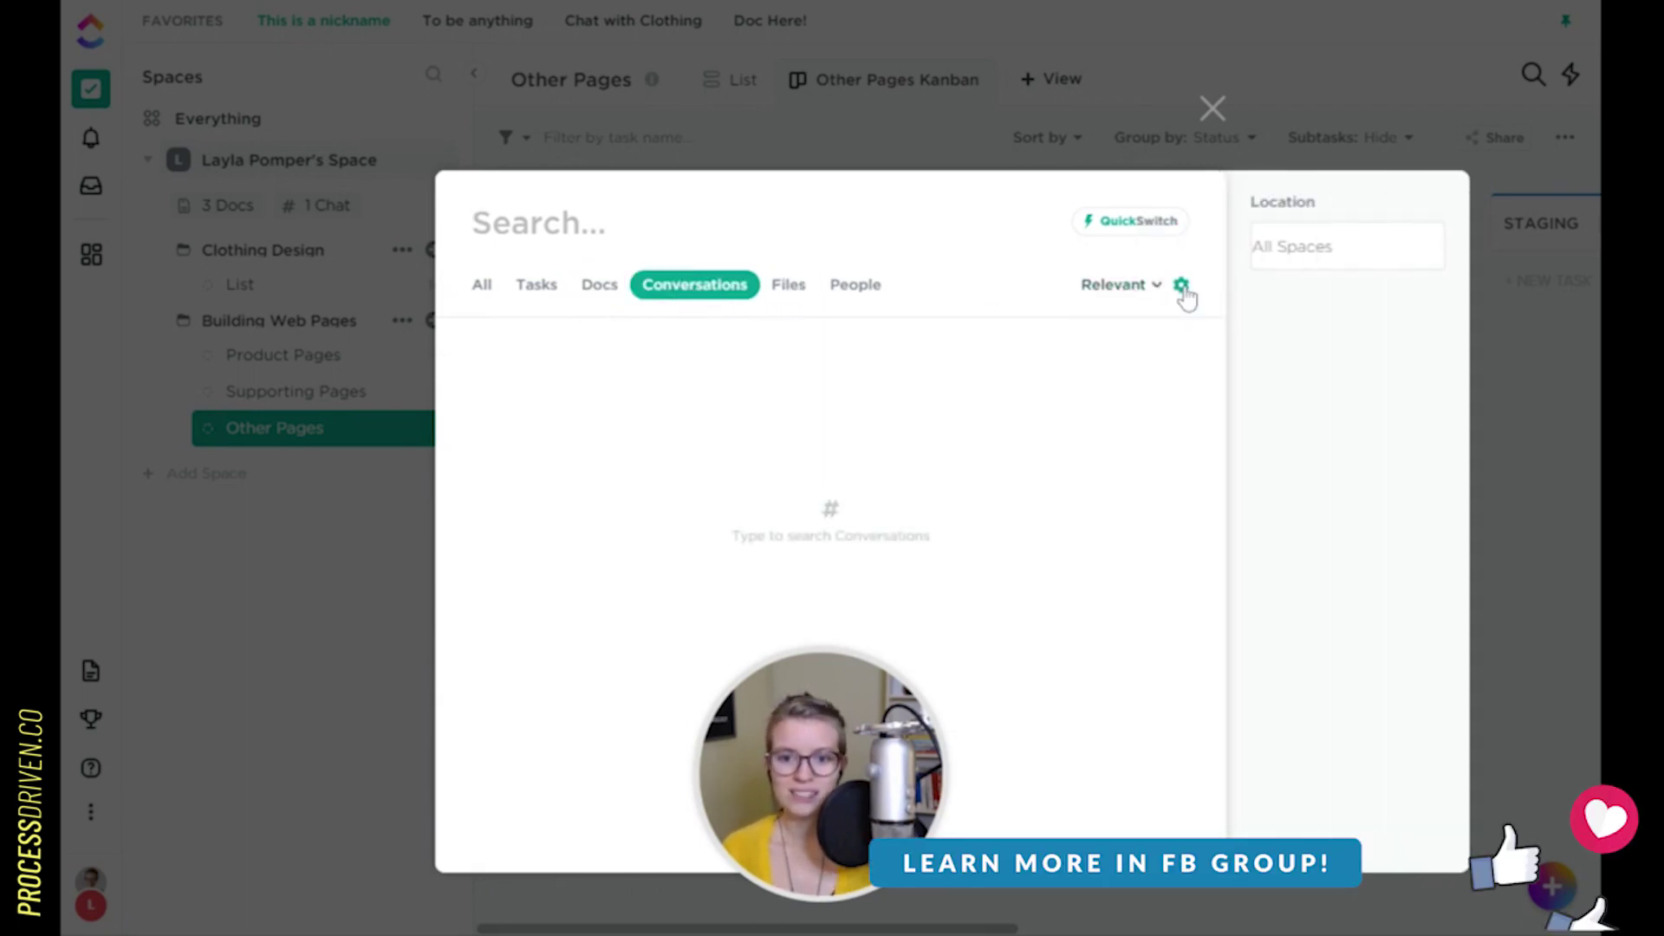
pyautogui.click(1288, 257)
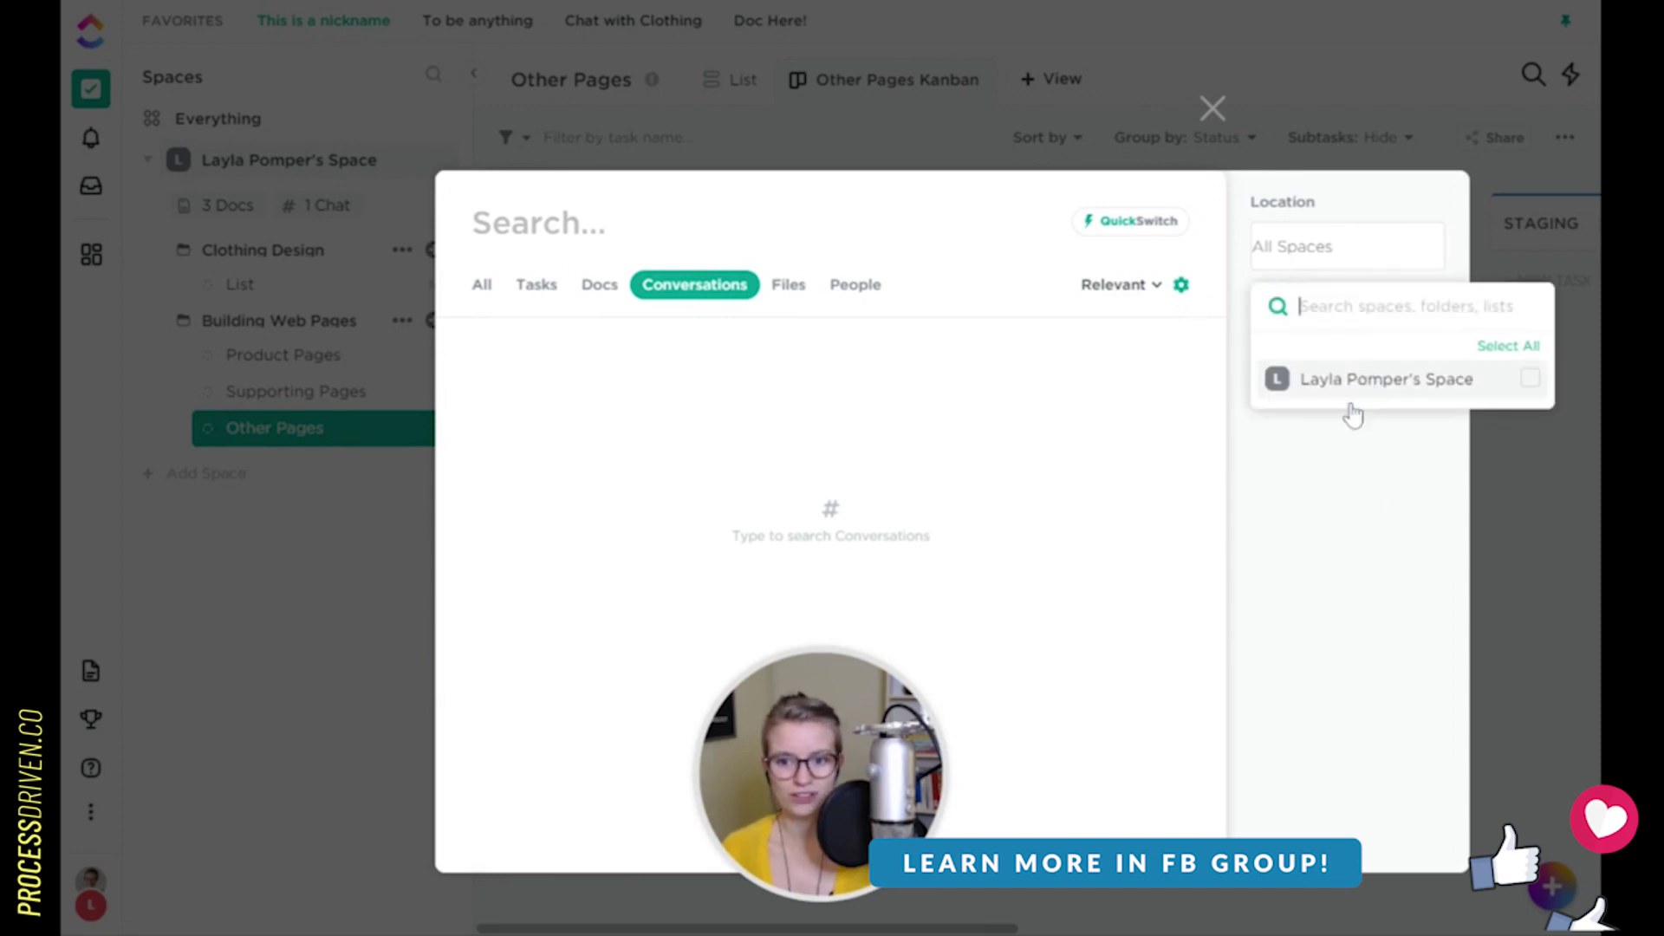
pyautogui.click(1002, 295)
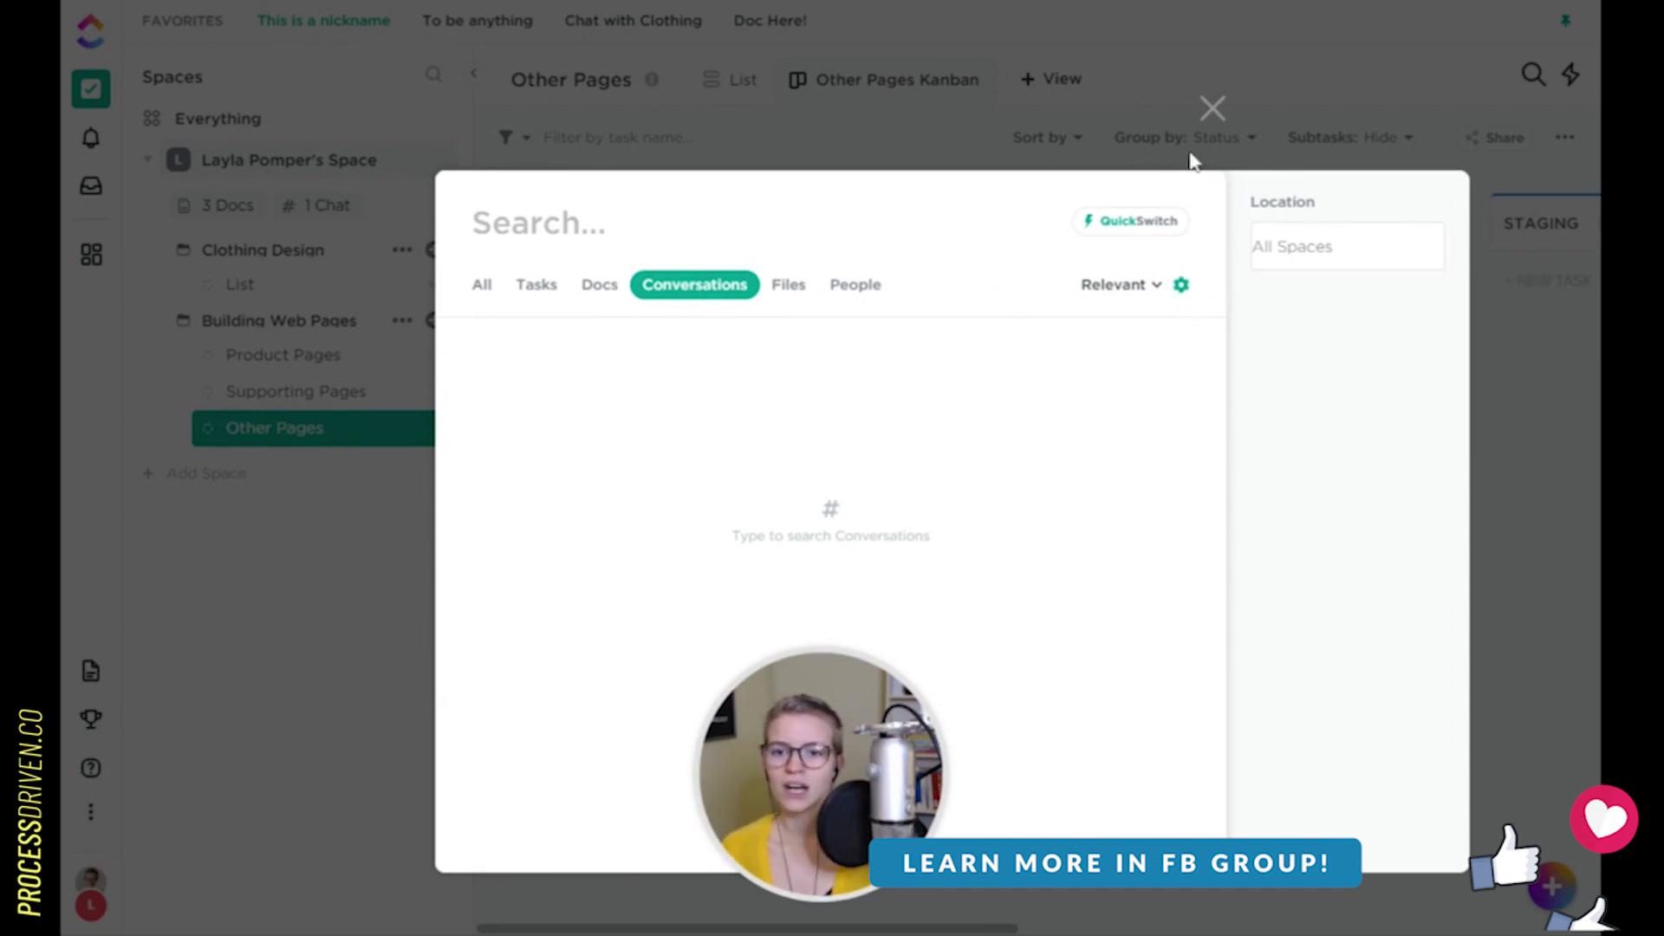
pyautogui.click(1210, 111)
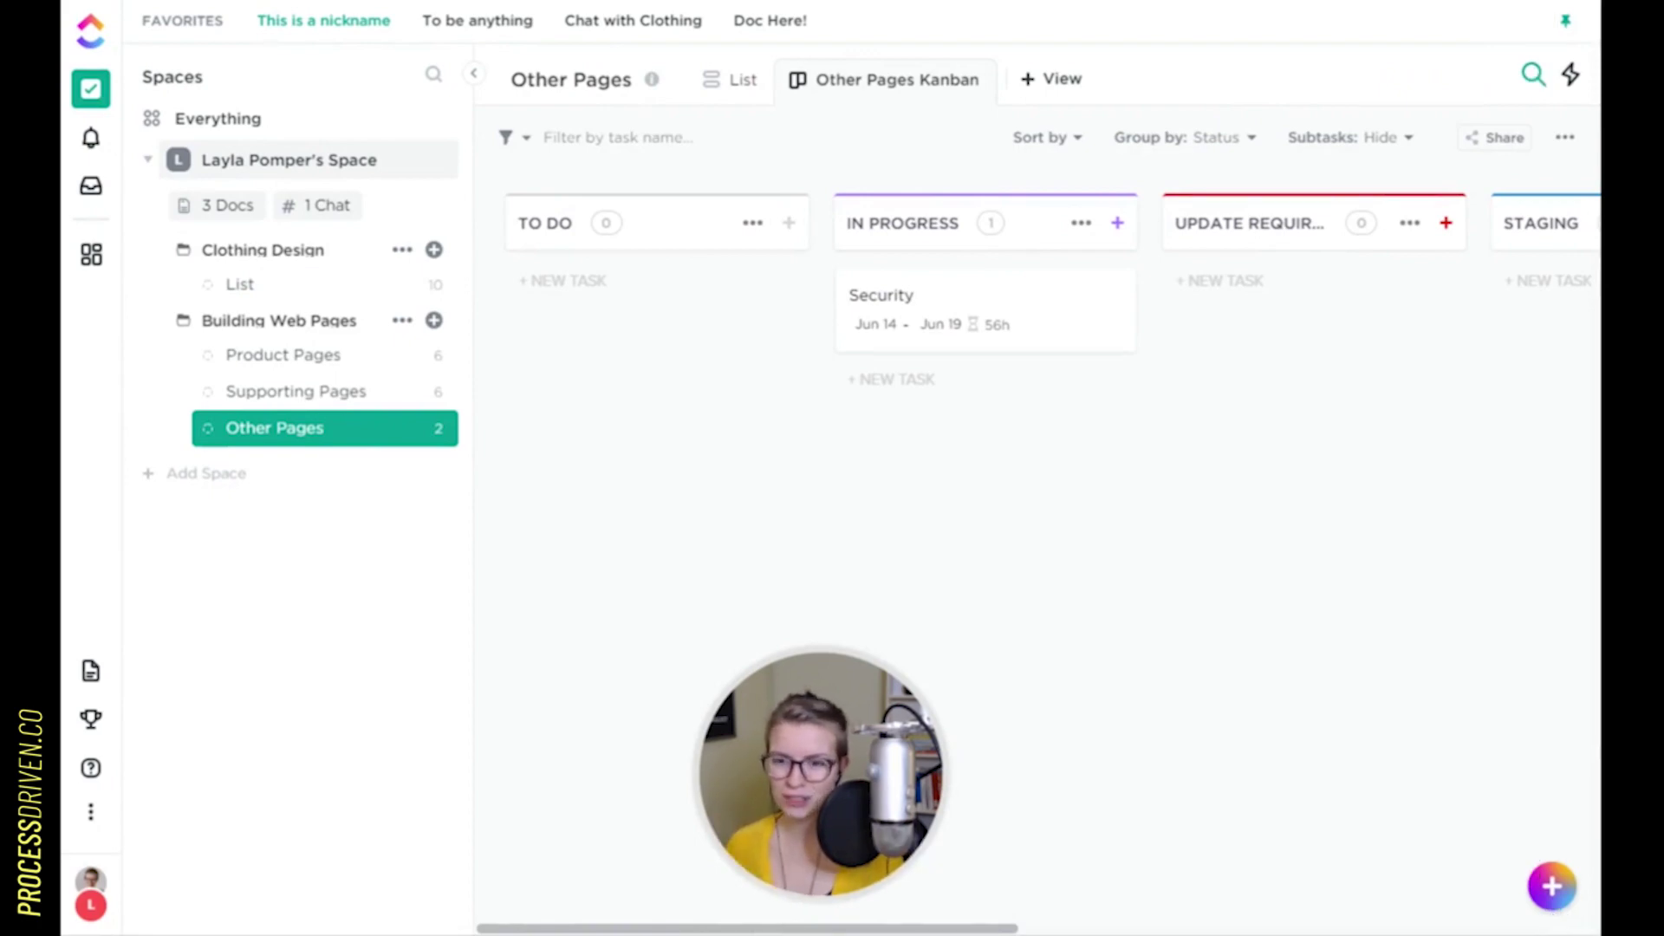
# Reopen the global search, enter "d" as the query, and close the search
pyautogui.click(1534, 75)
pyautogui.click(1214, 109)
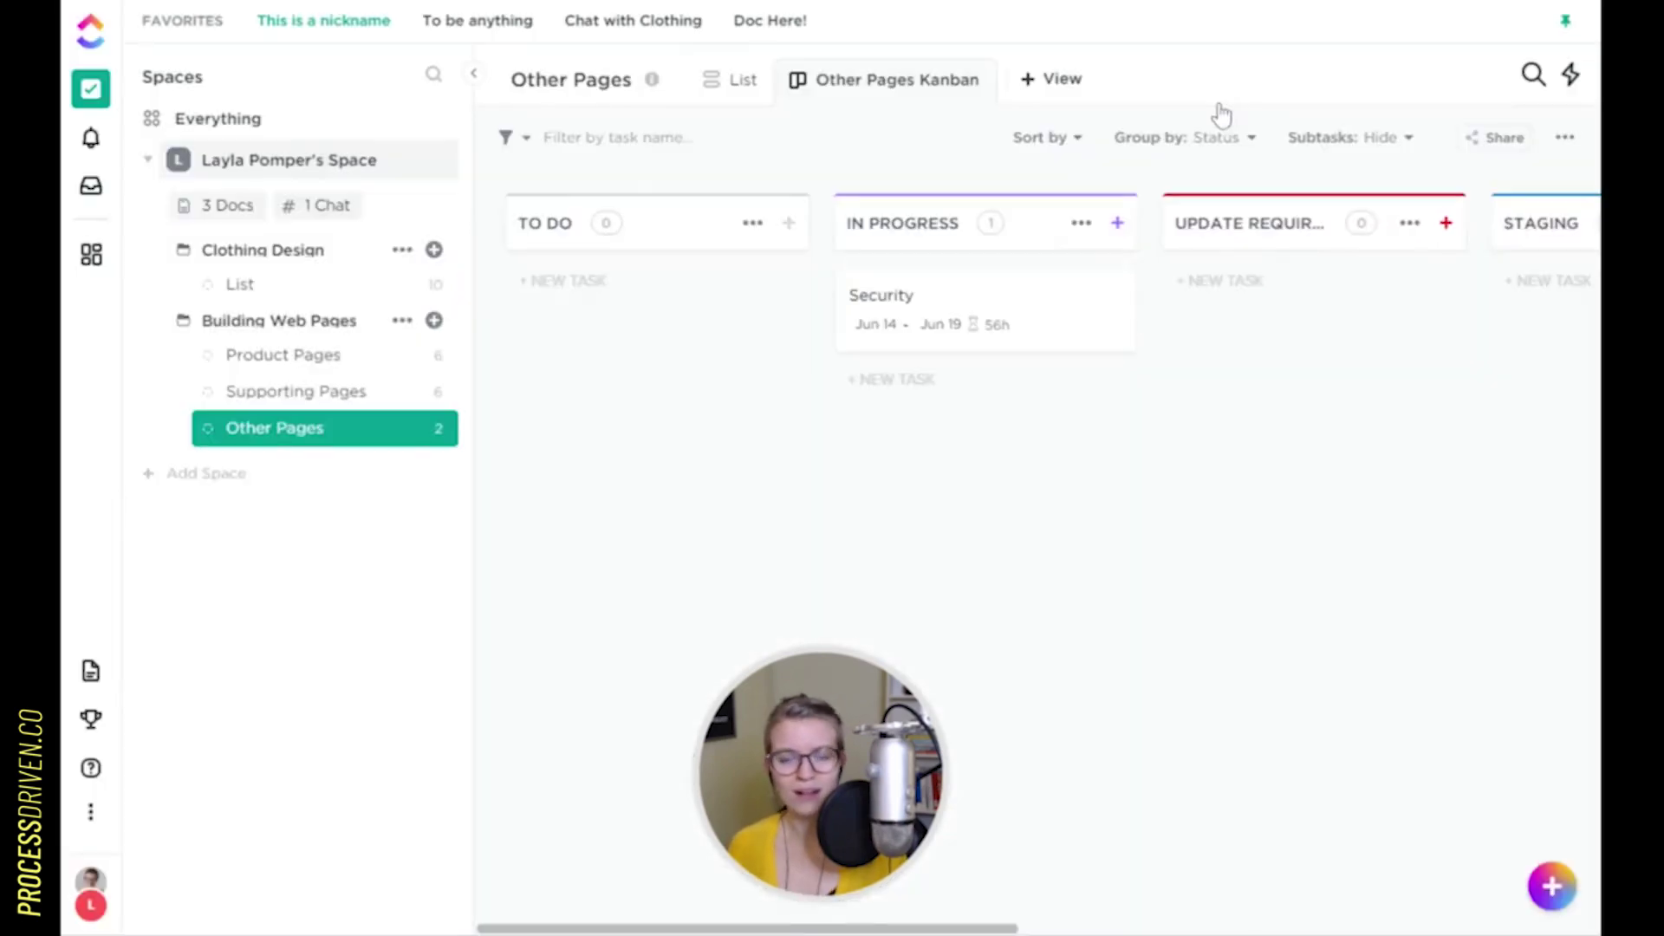
pyautogui.write('sd')
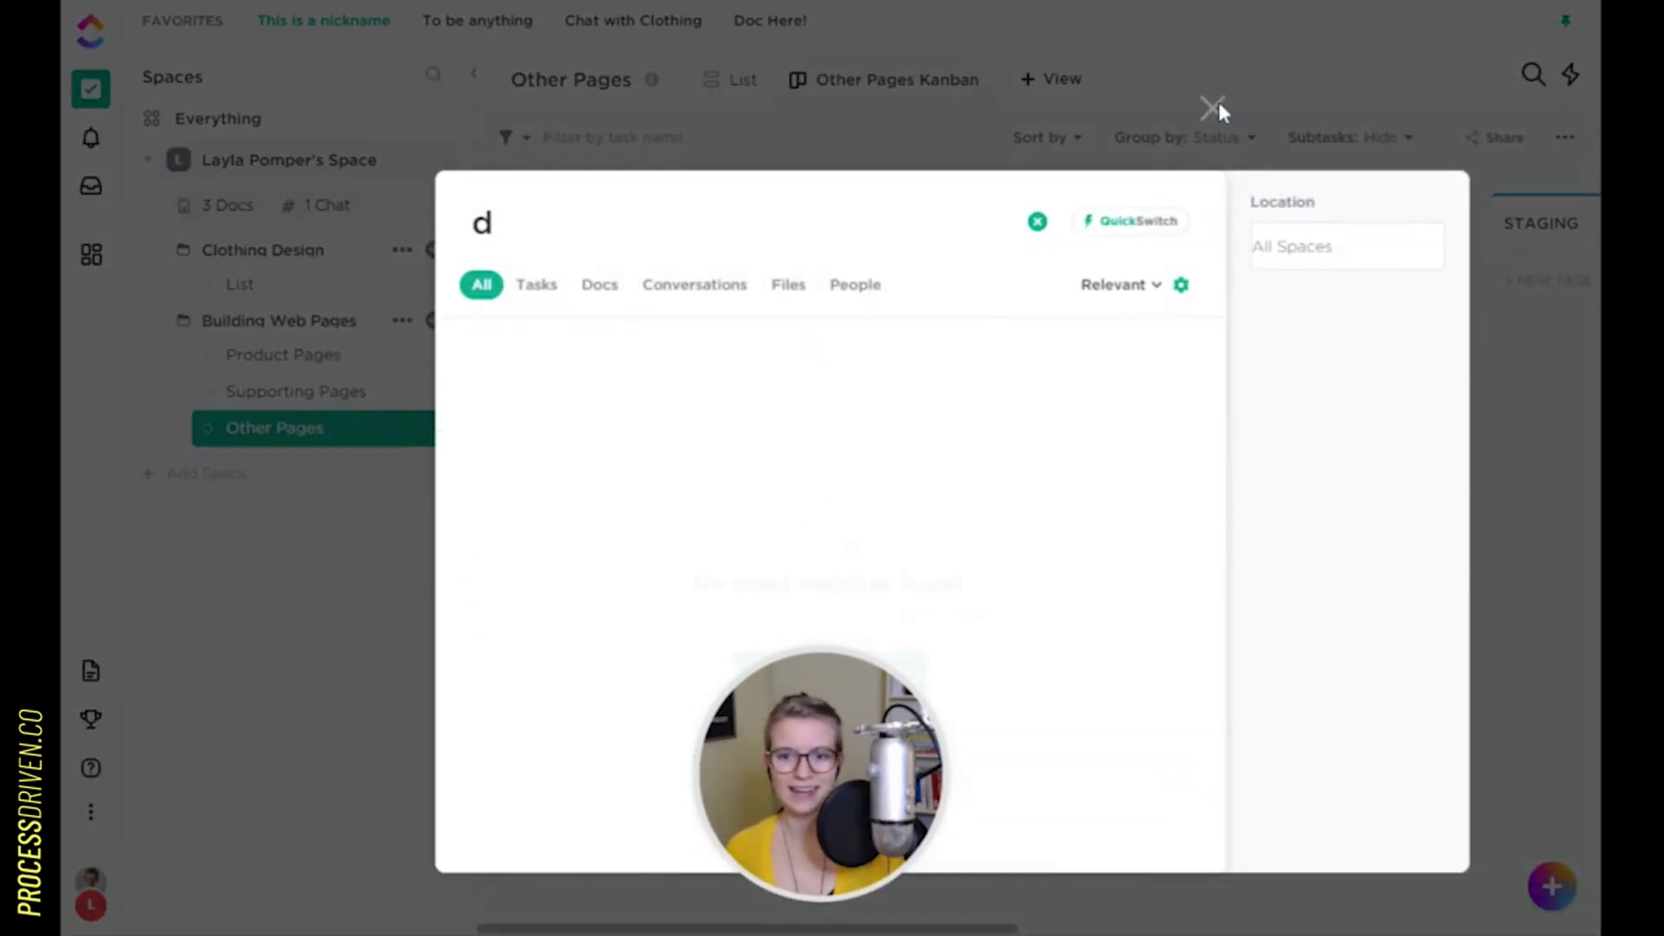
pyautogui.click(1215, 111)
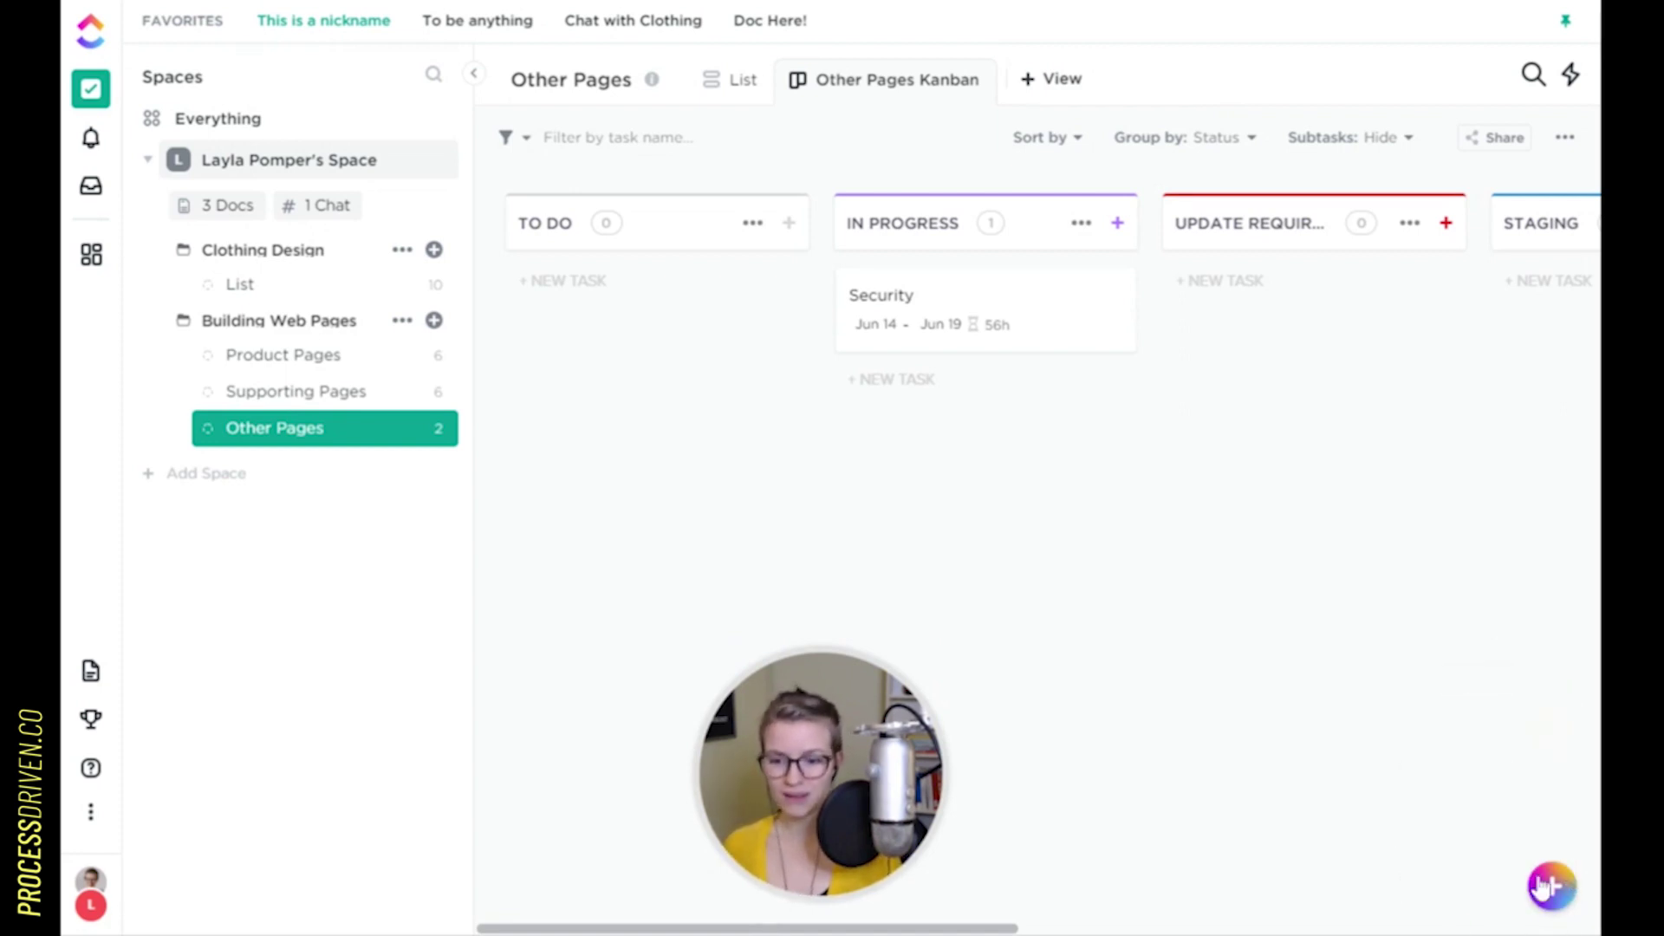
# Look at the quick-create options, open the blank Reminder form, and close it without saving
pyautogui.moveTo(1553, 888)
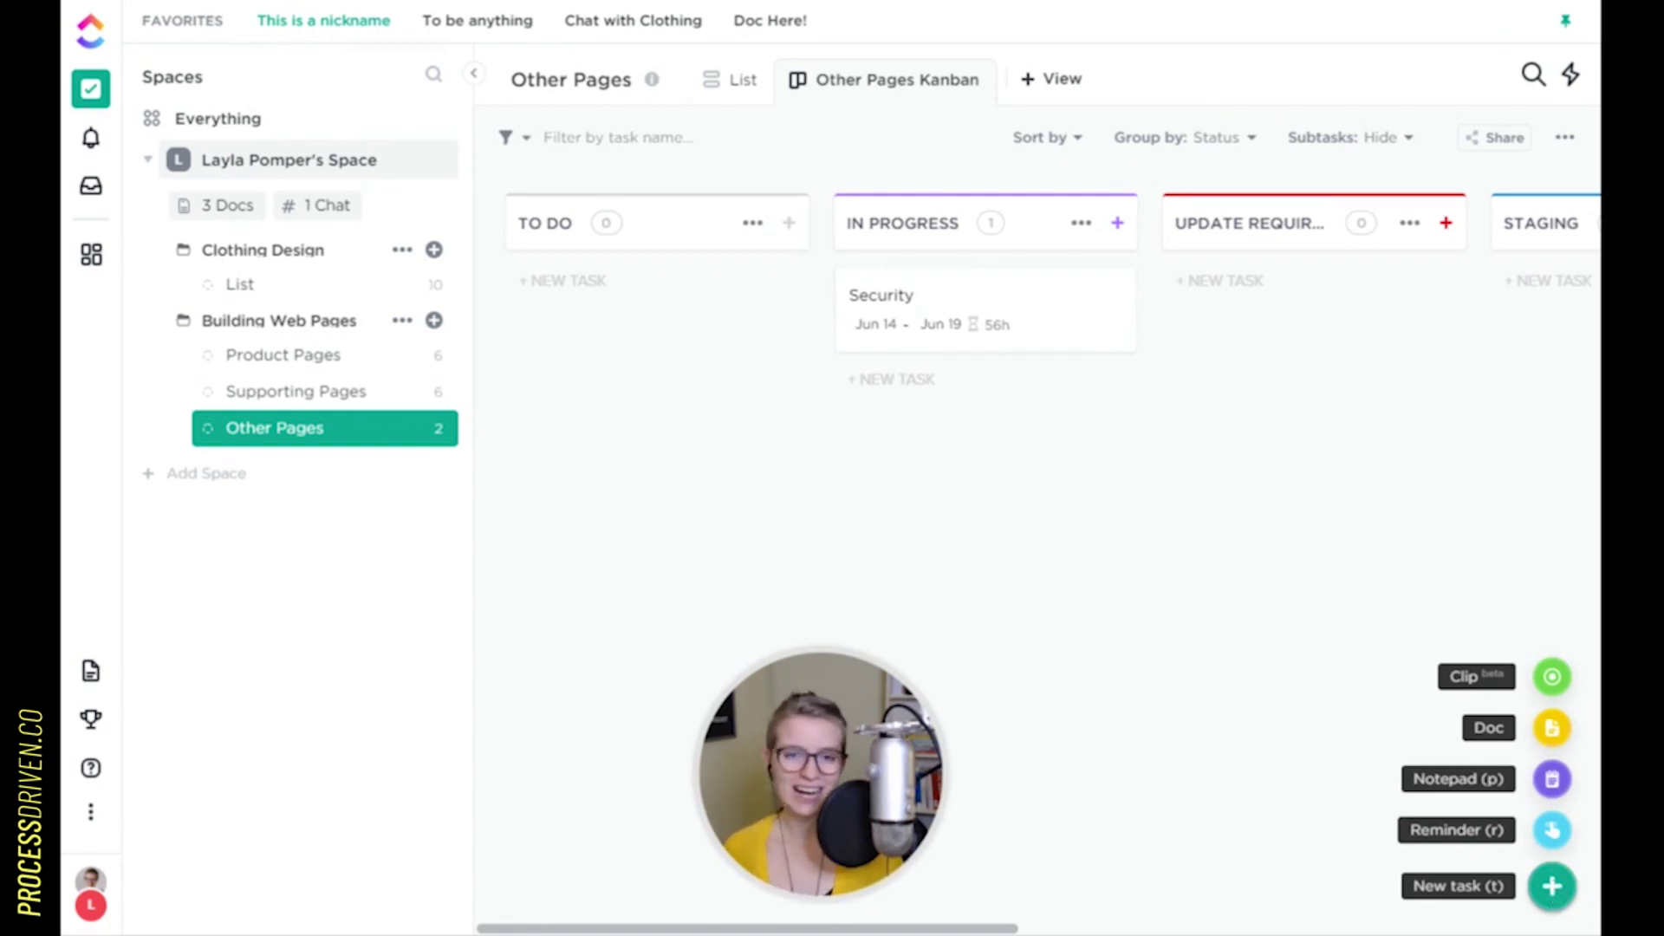
pyautogui.click(1553, 832)
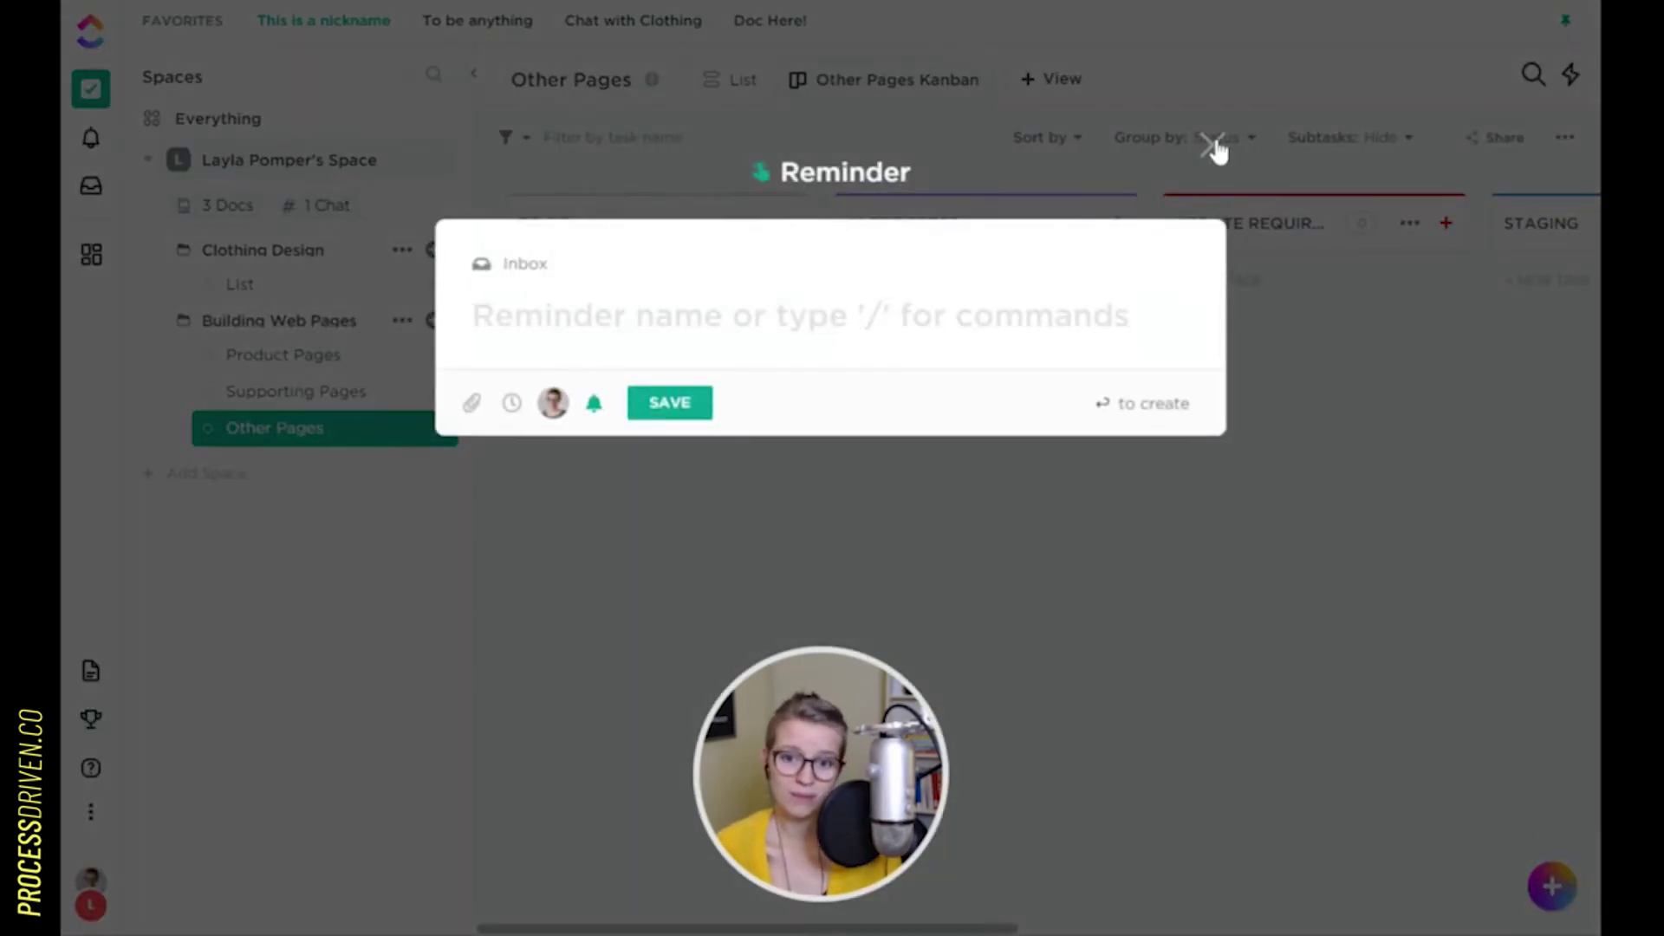
pyautogui.click(1214, 147)
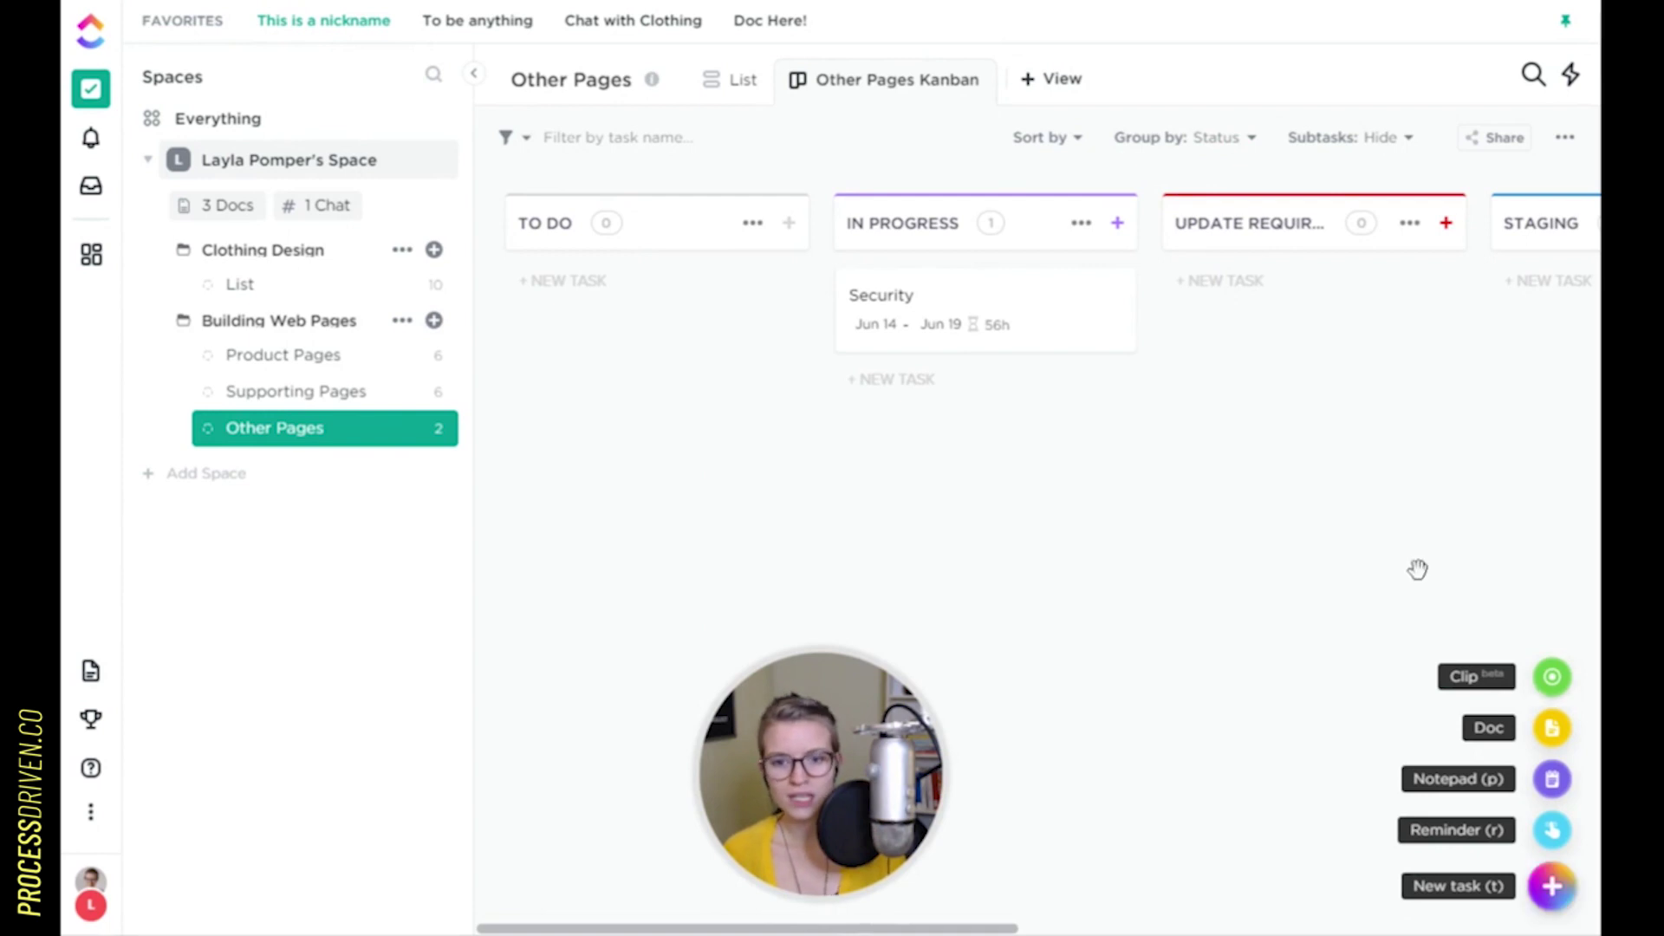
# Open the Security task, start a comment, and choose the option to record the screen
pyautogui.click(1018, 278)
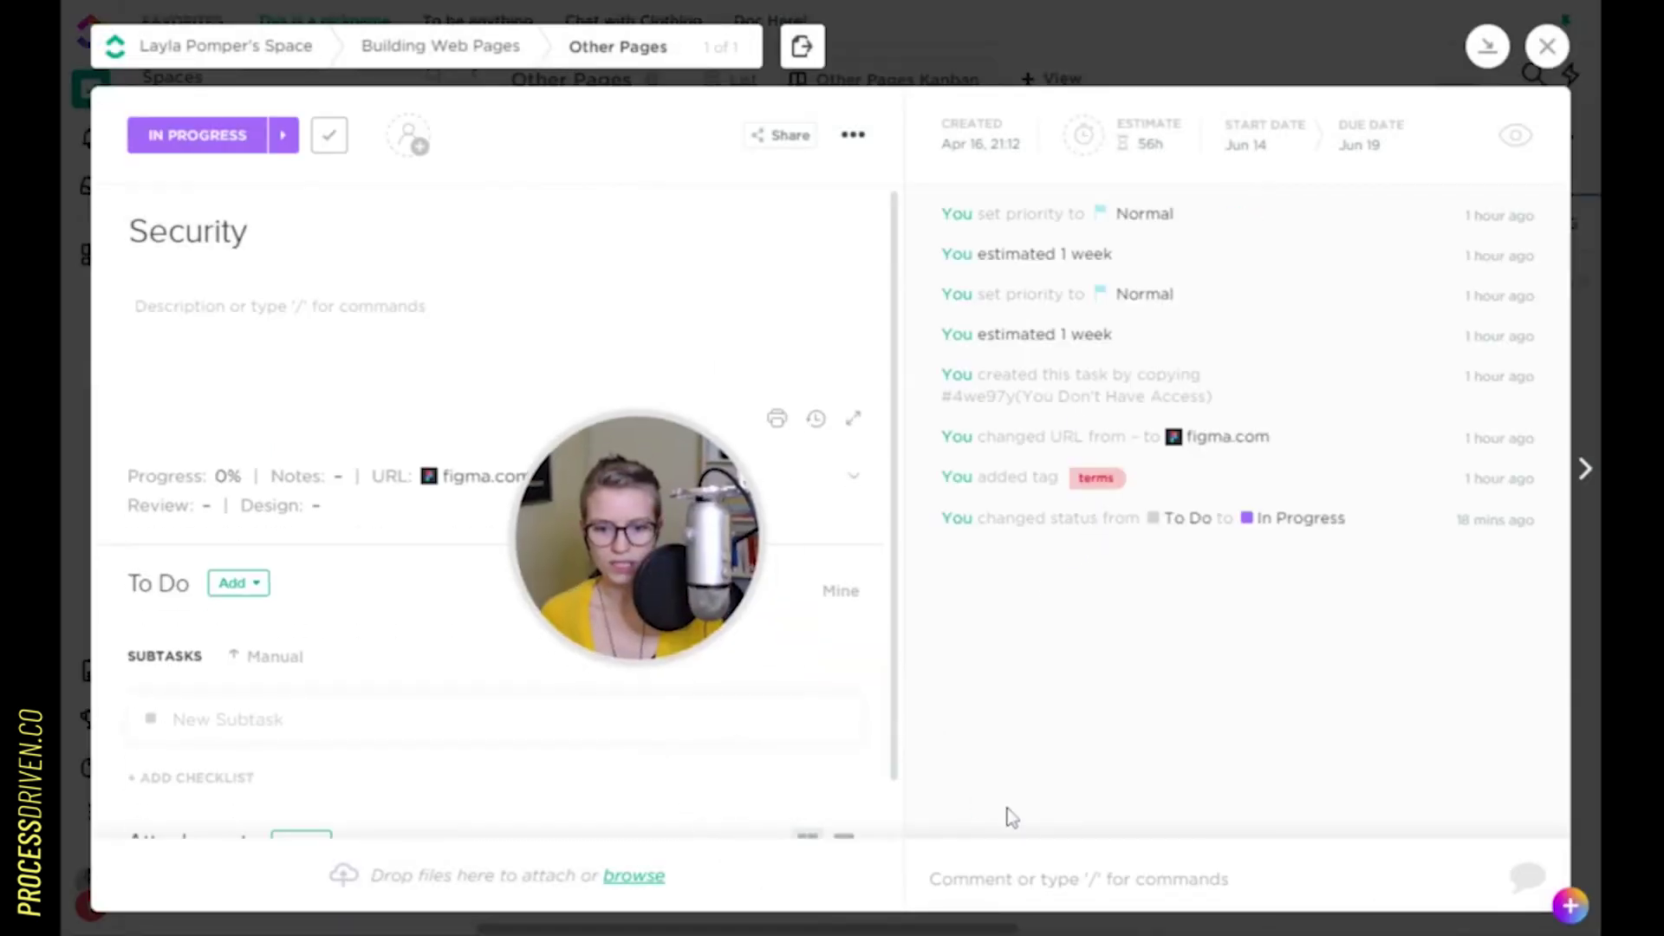
pyautogui.click(1014, 878)
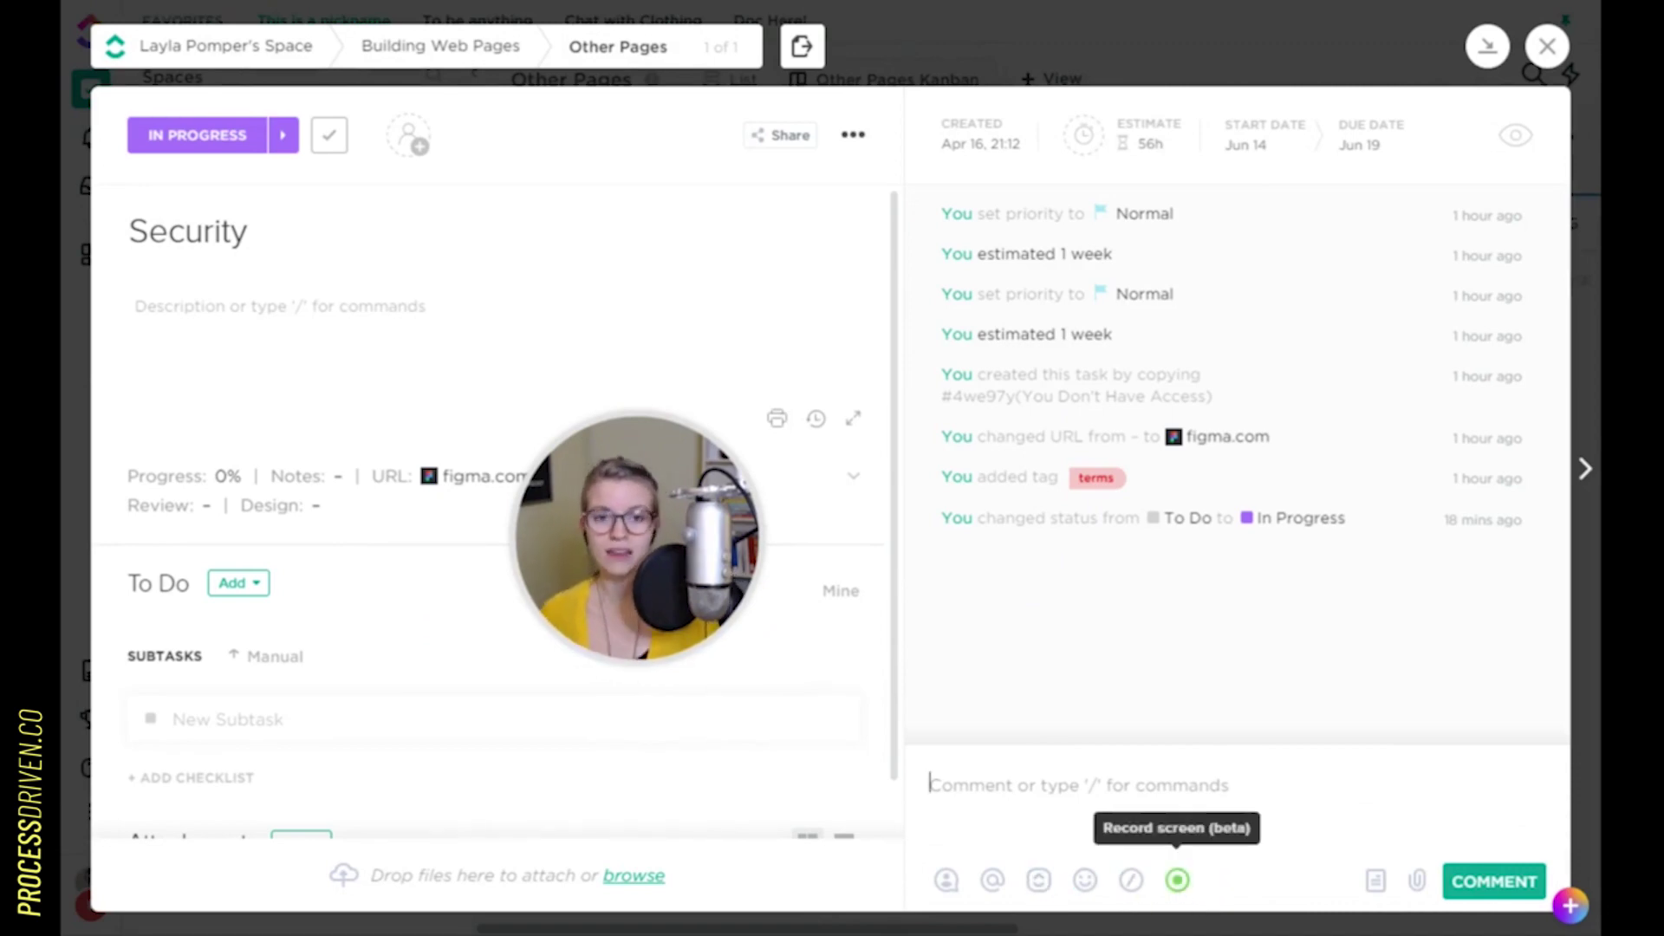
pyautogui.click(1176, 889)
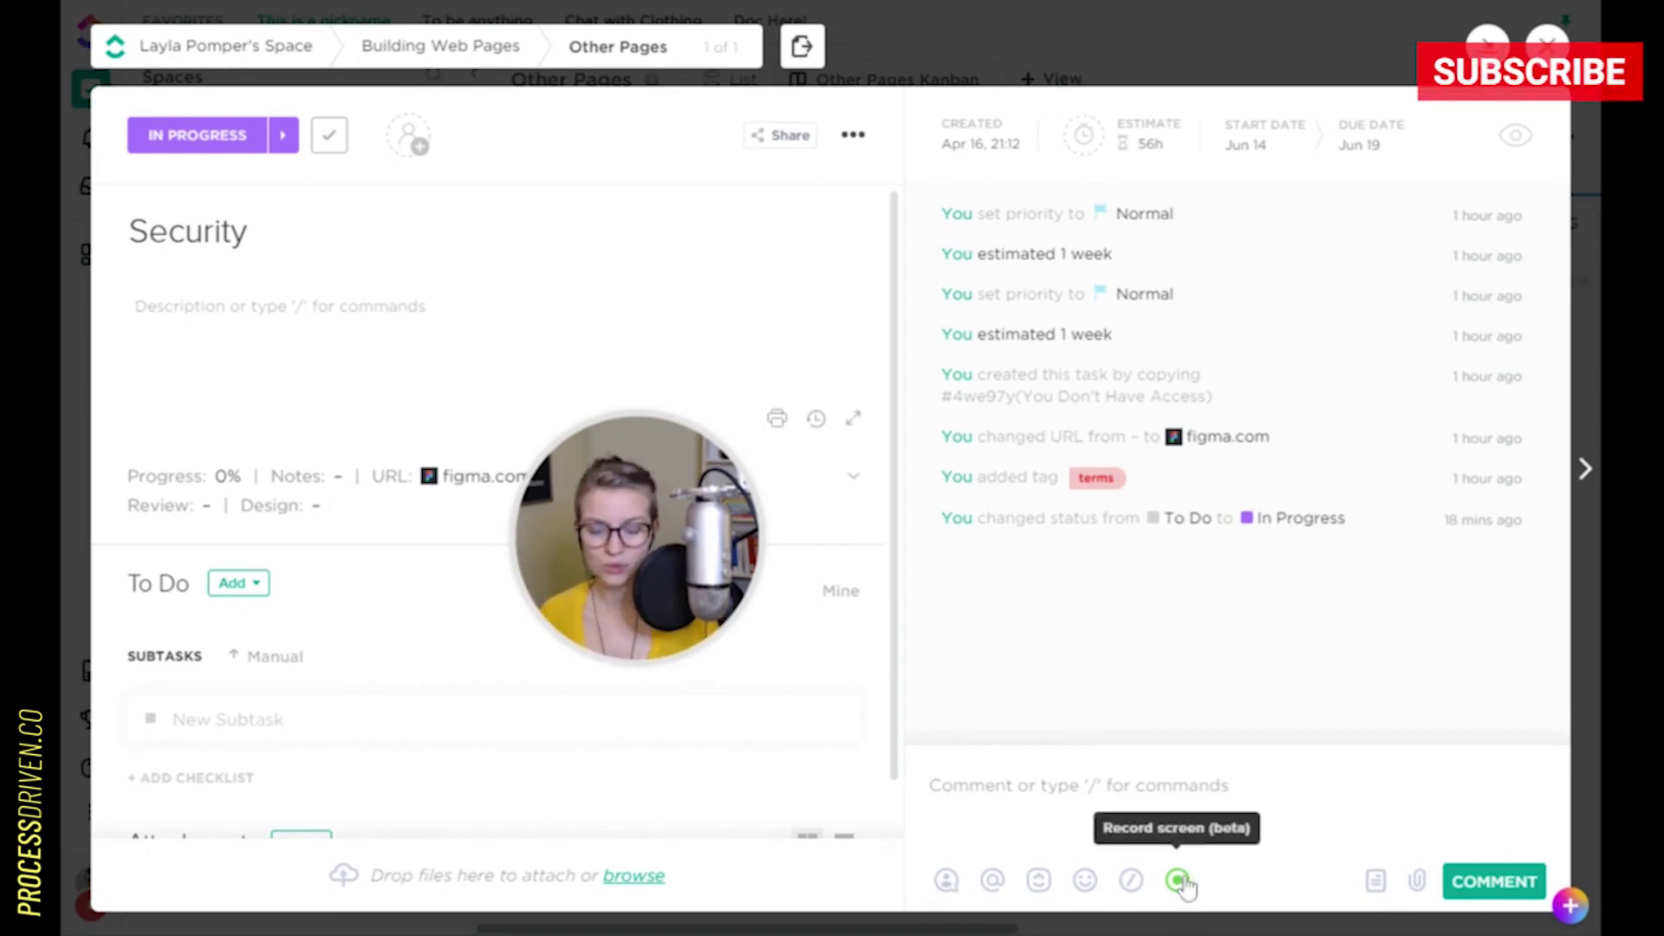
# Close the Security task, then look over the quick-create options and the Kanban board's view settings
pyautogui.click(1554, 87)
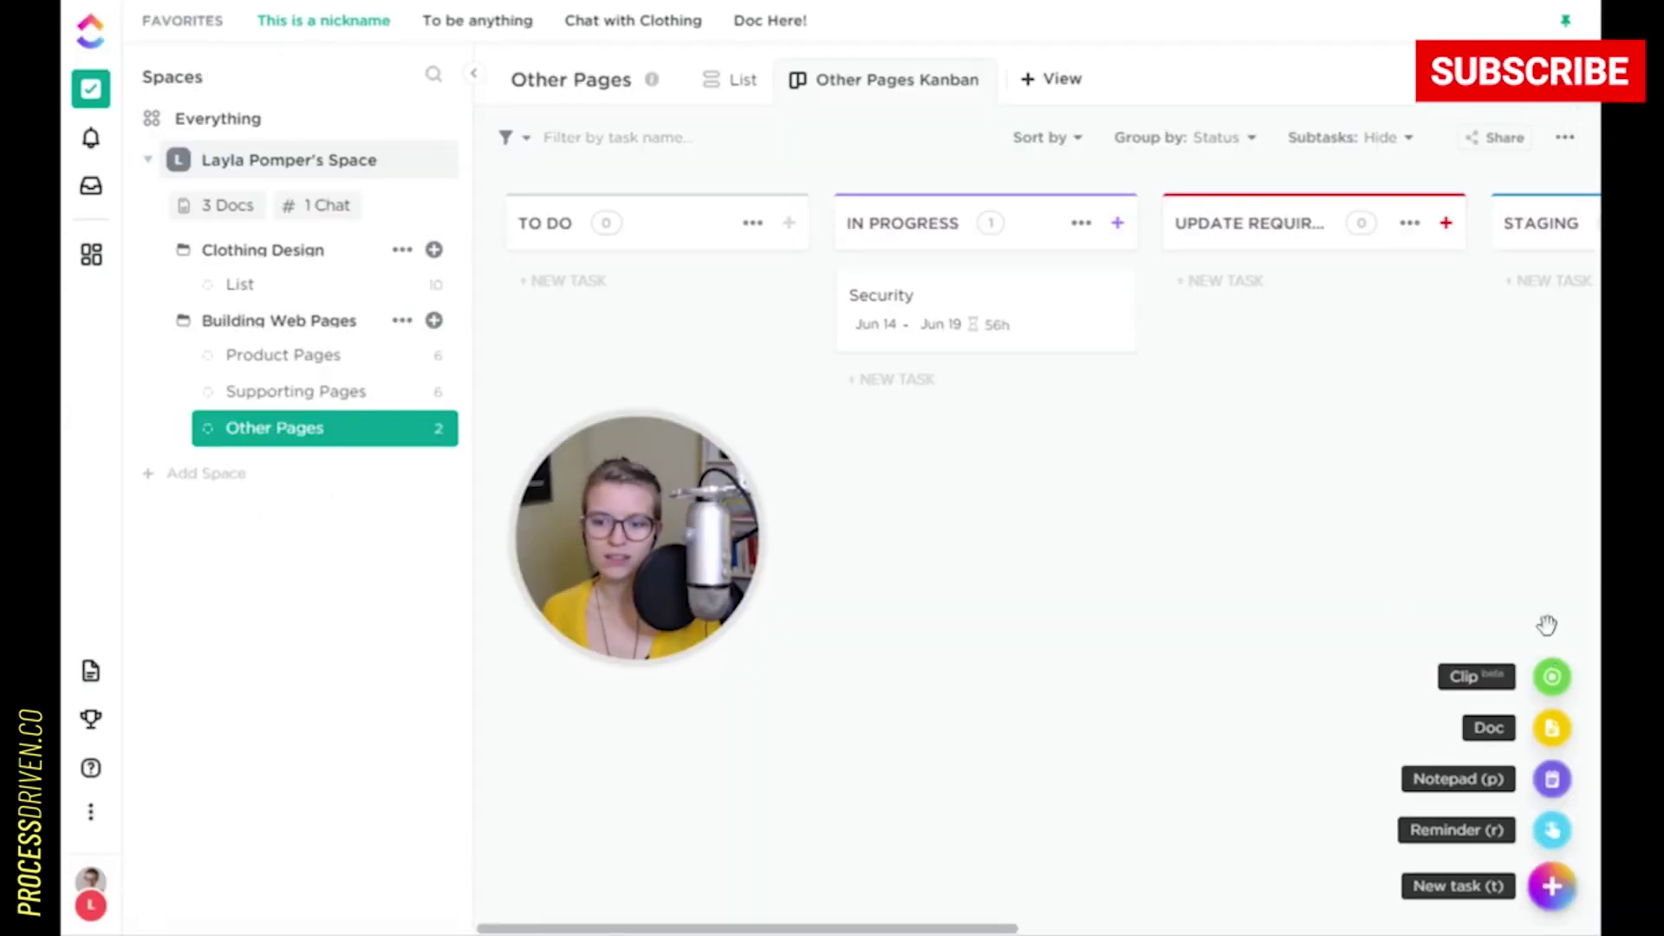
pyautogui.moveTo(1554, 893)
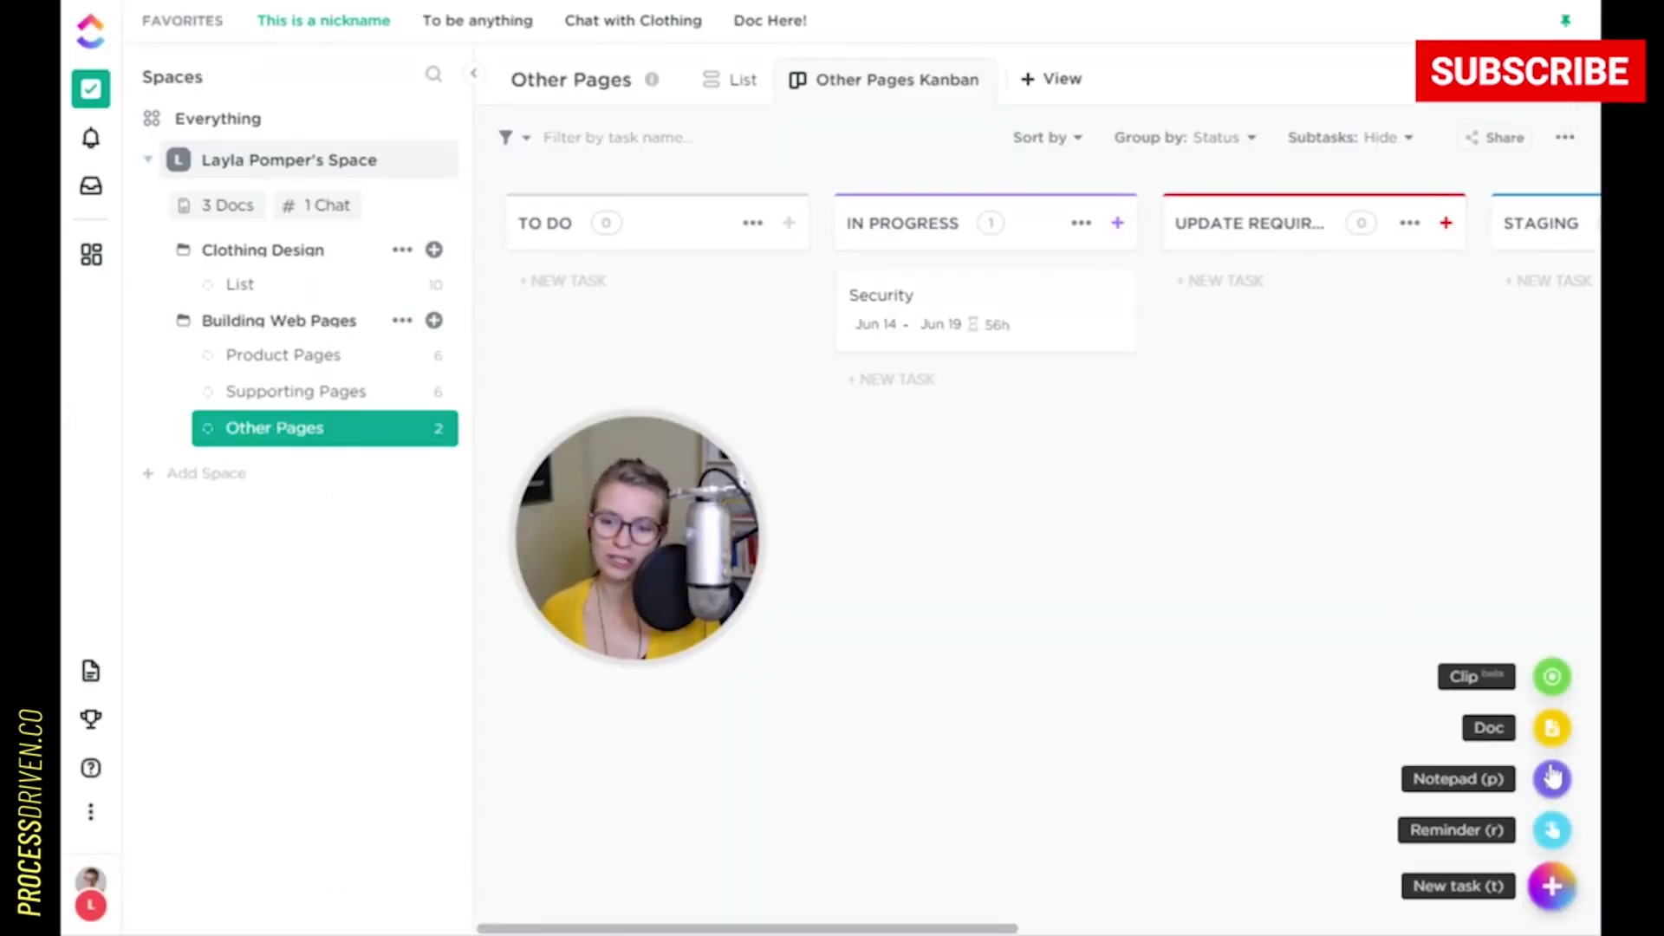
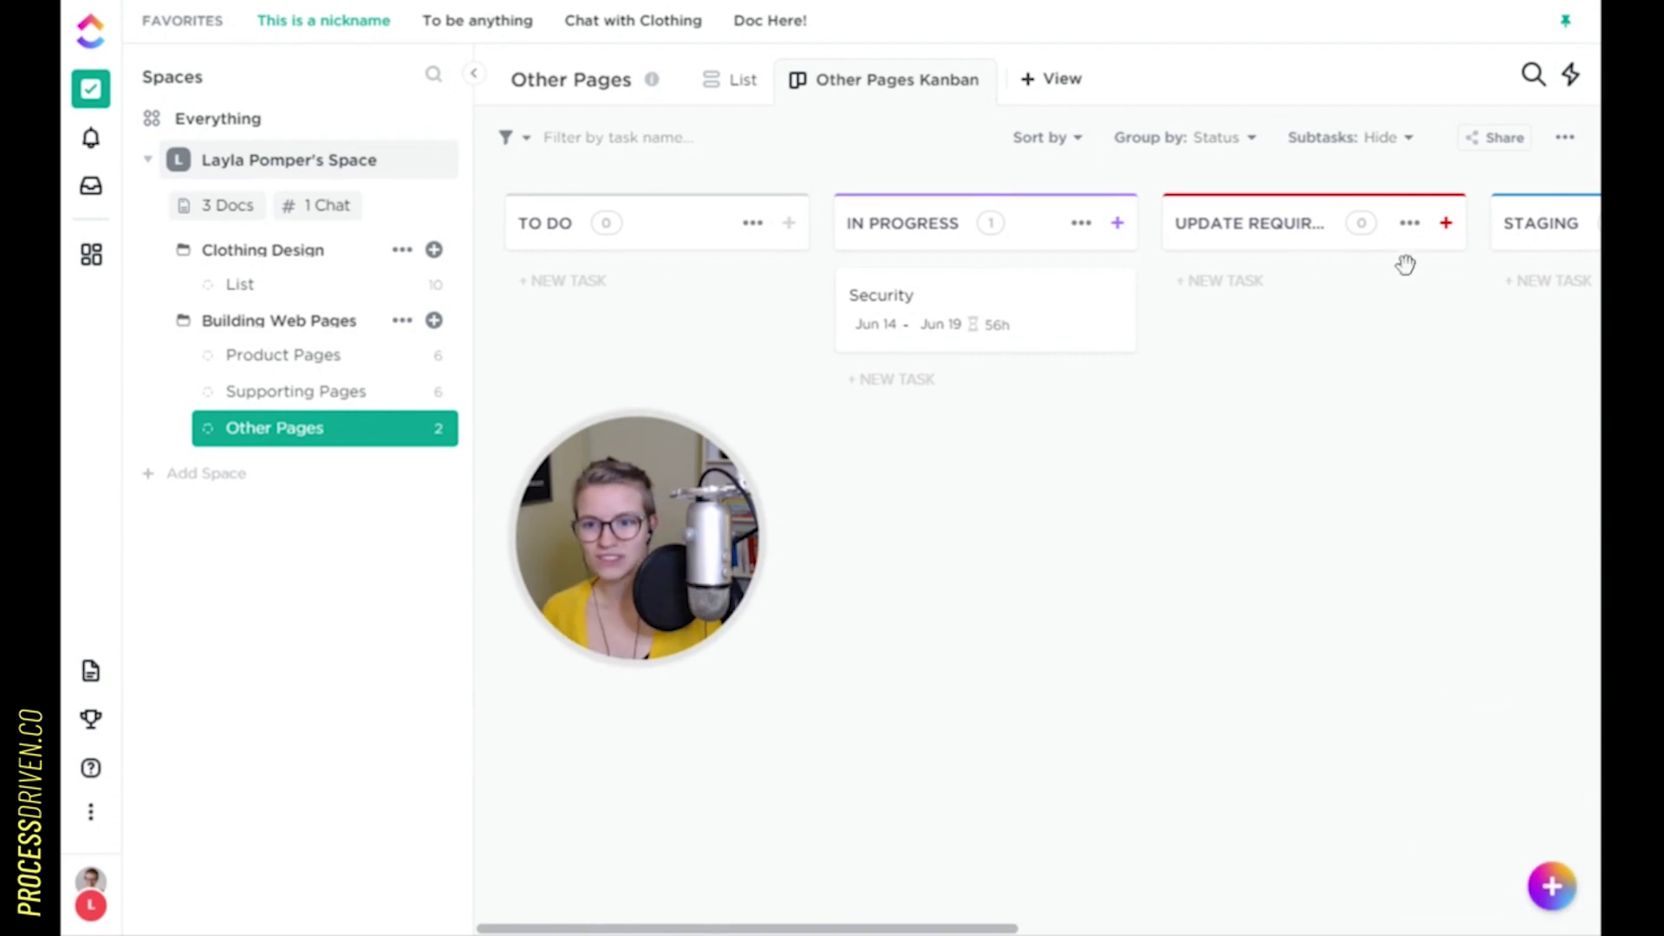
pyautogui.click(1566, 139)
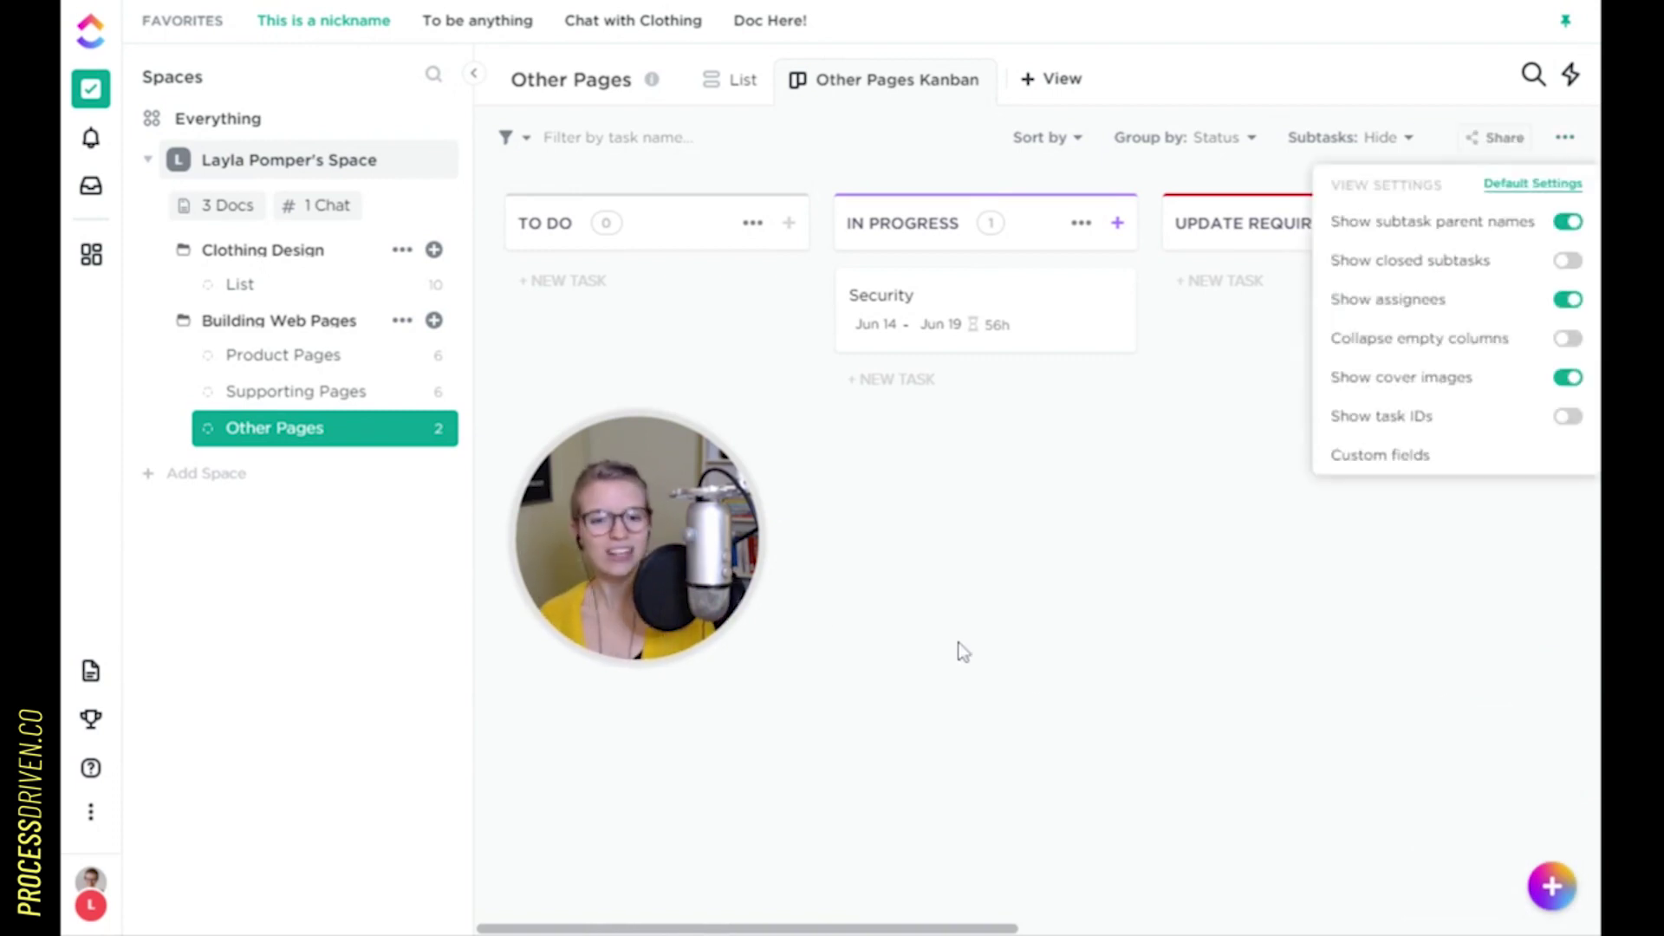
pyautogui.moveTo(650, 537); pyautogui.dragTo(368, 447)
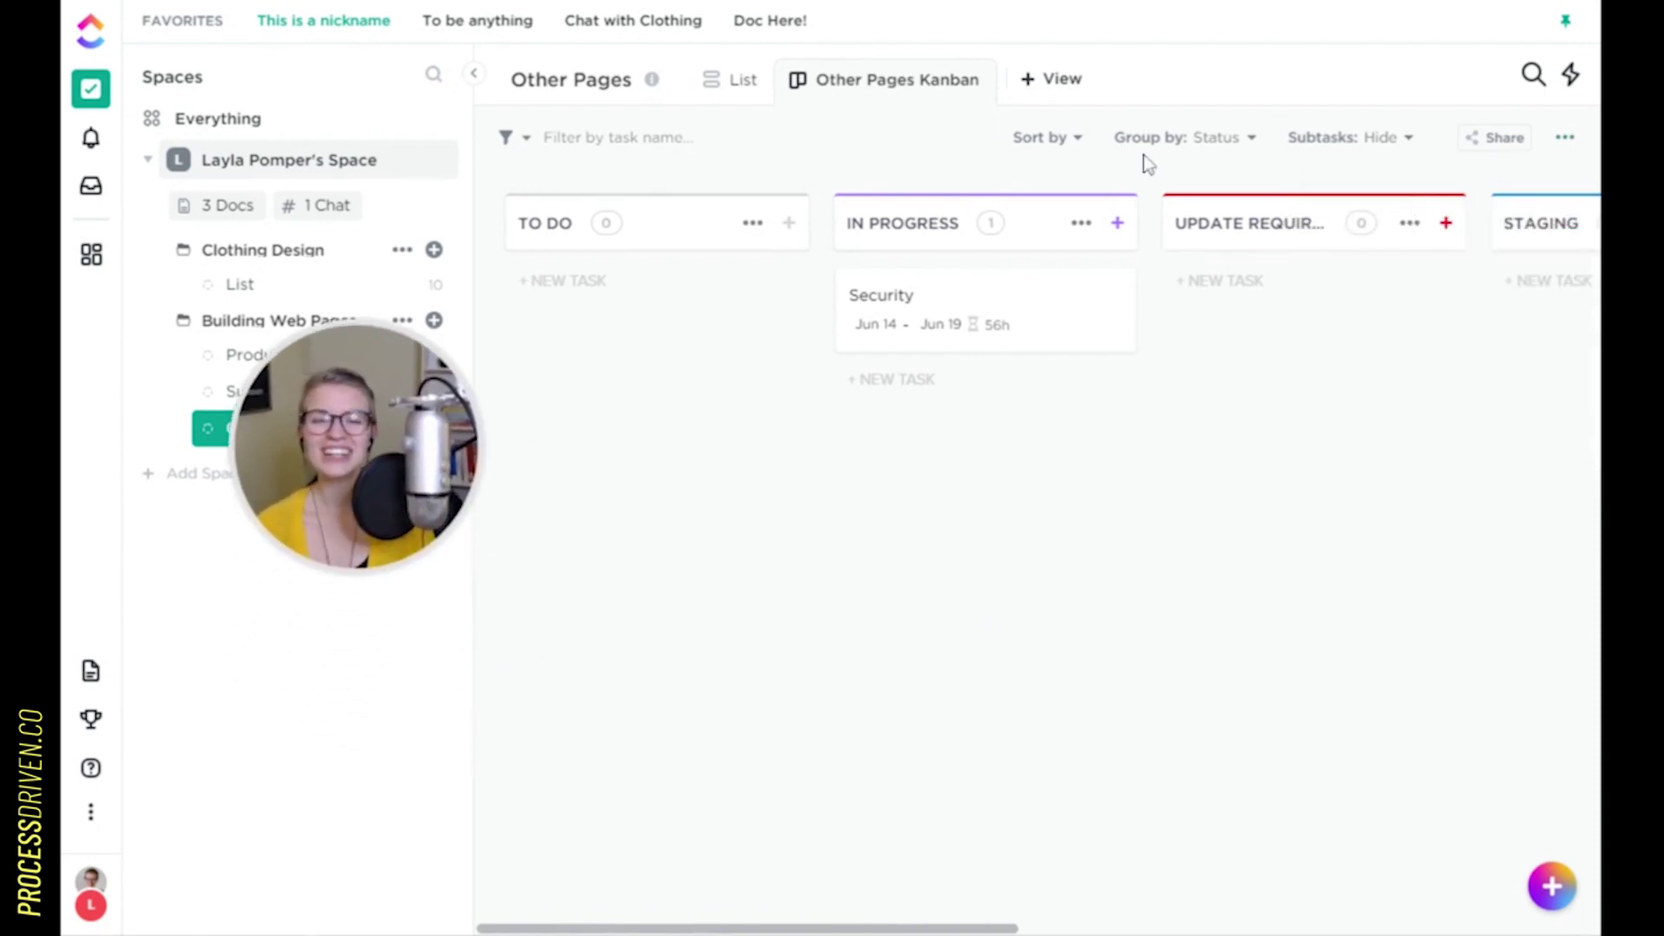
# Compare the List view with Other Pages Kanban, and group the board by the Design custom field without saving
pyautogui.click(722, 84)
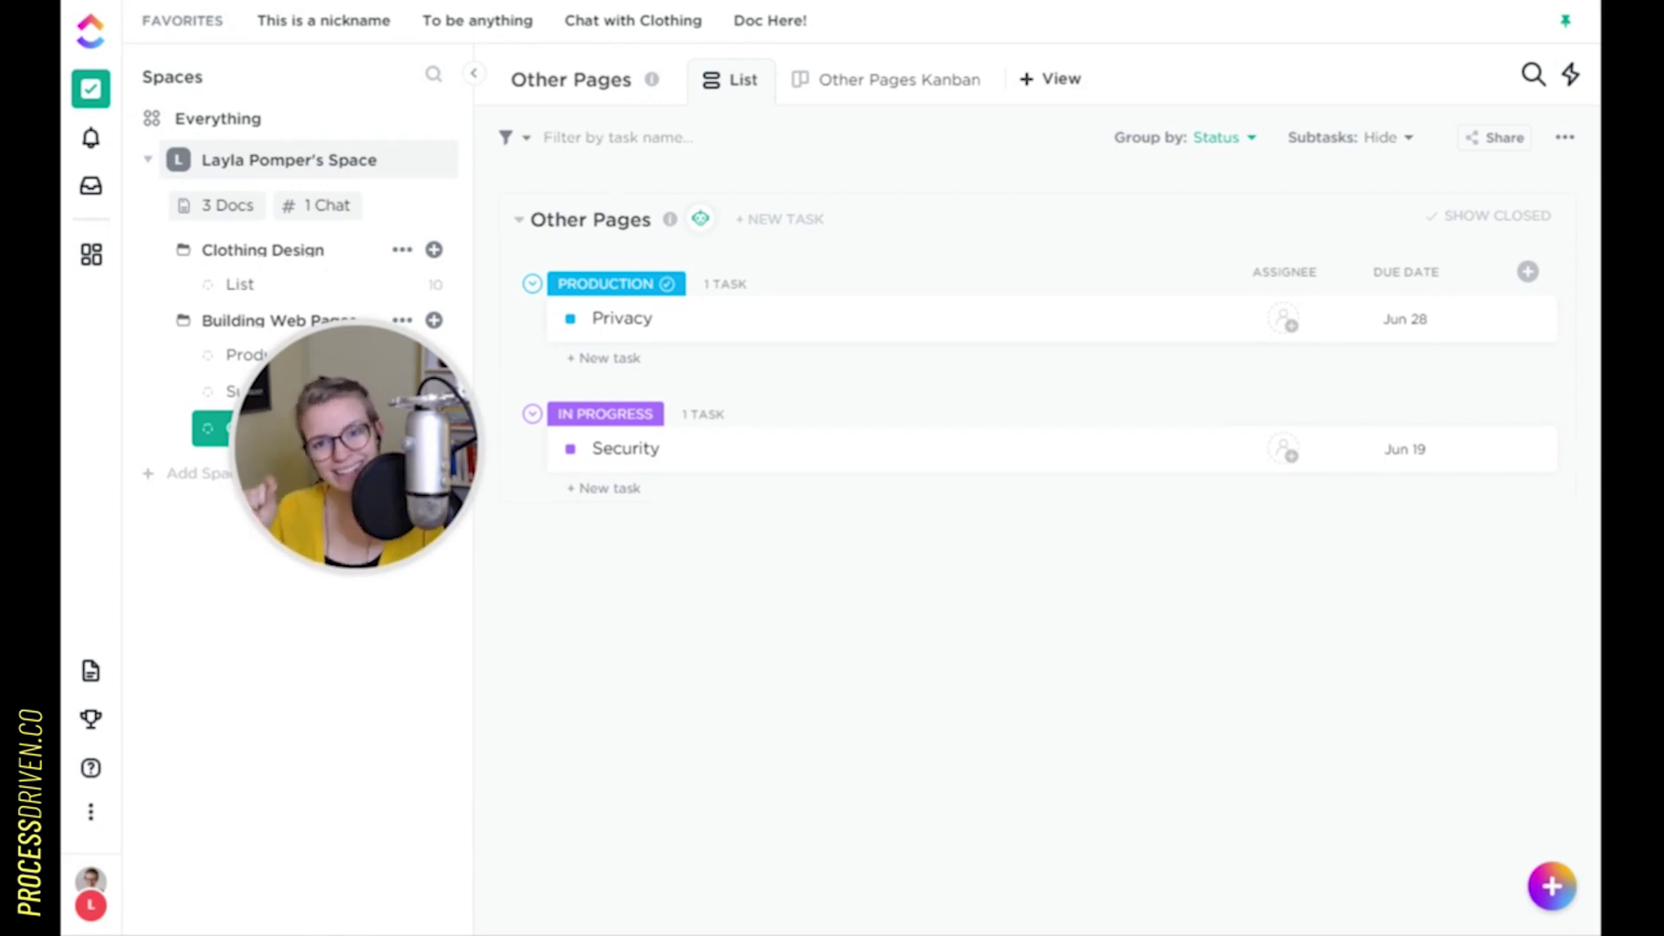
pyautogui.click(906, 87)
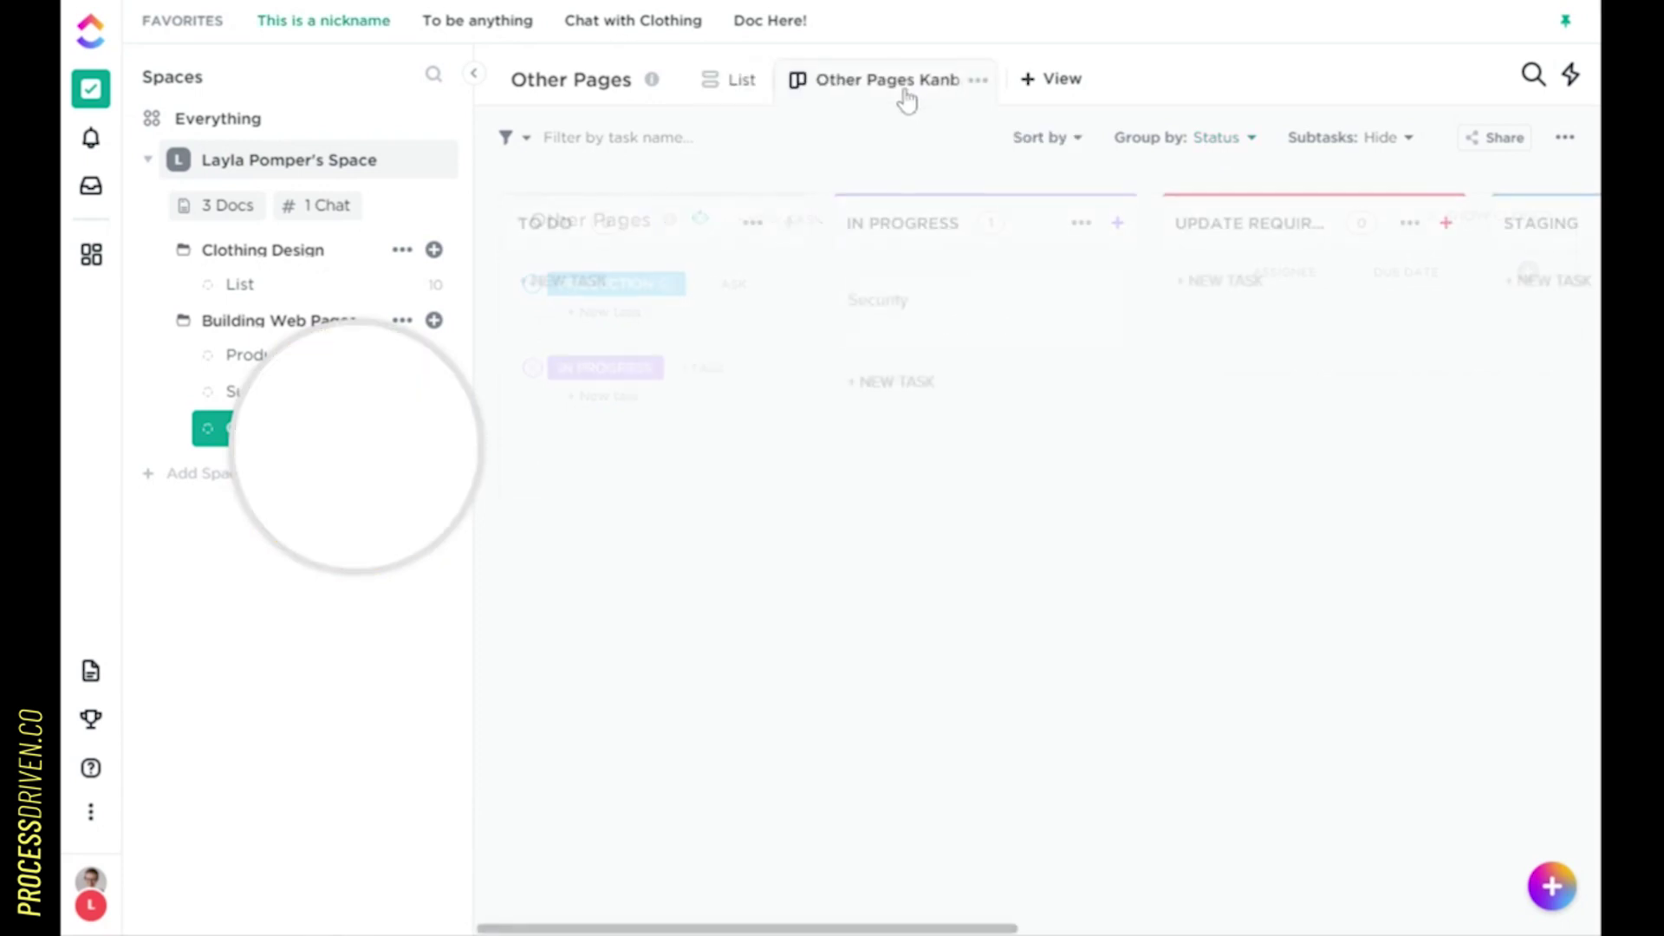
pyautogui.click(1223, 143)
pyautogui.moveTo(1203, 464)
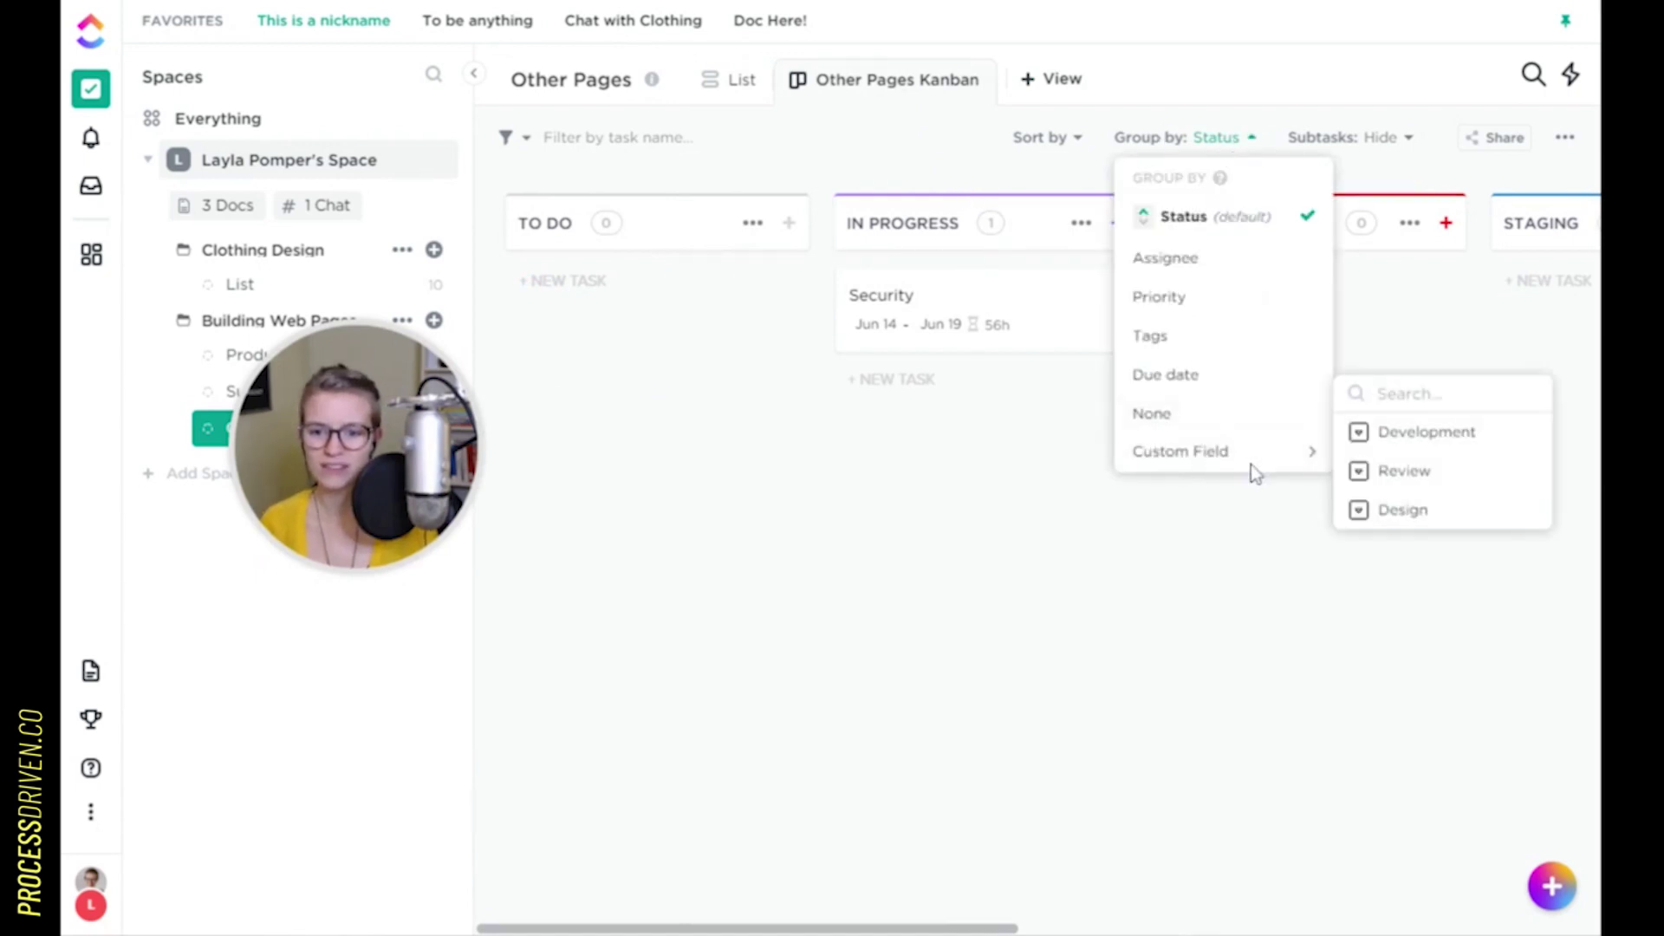
pyautogui.click(1431, 515)
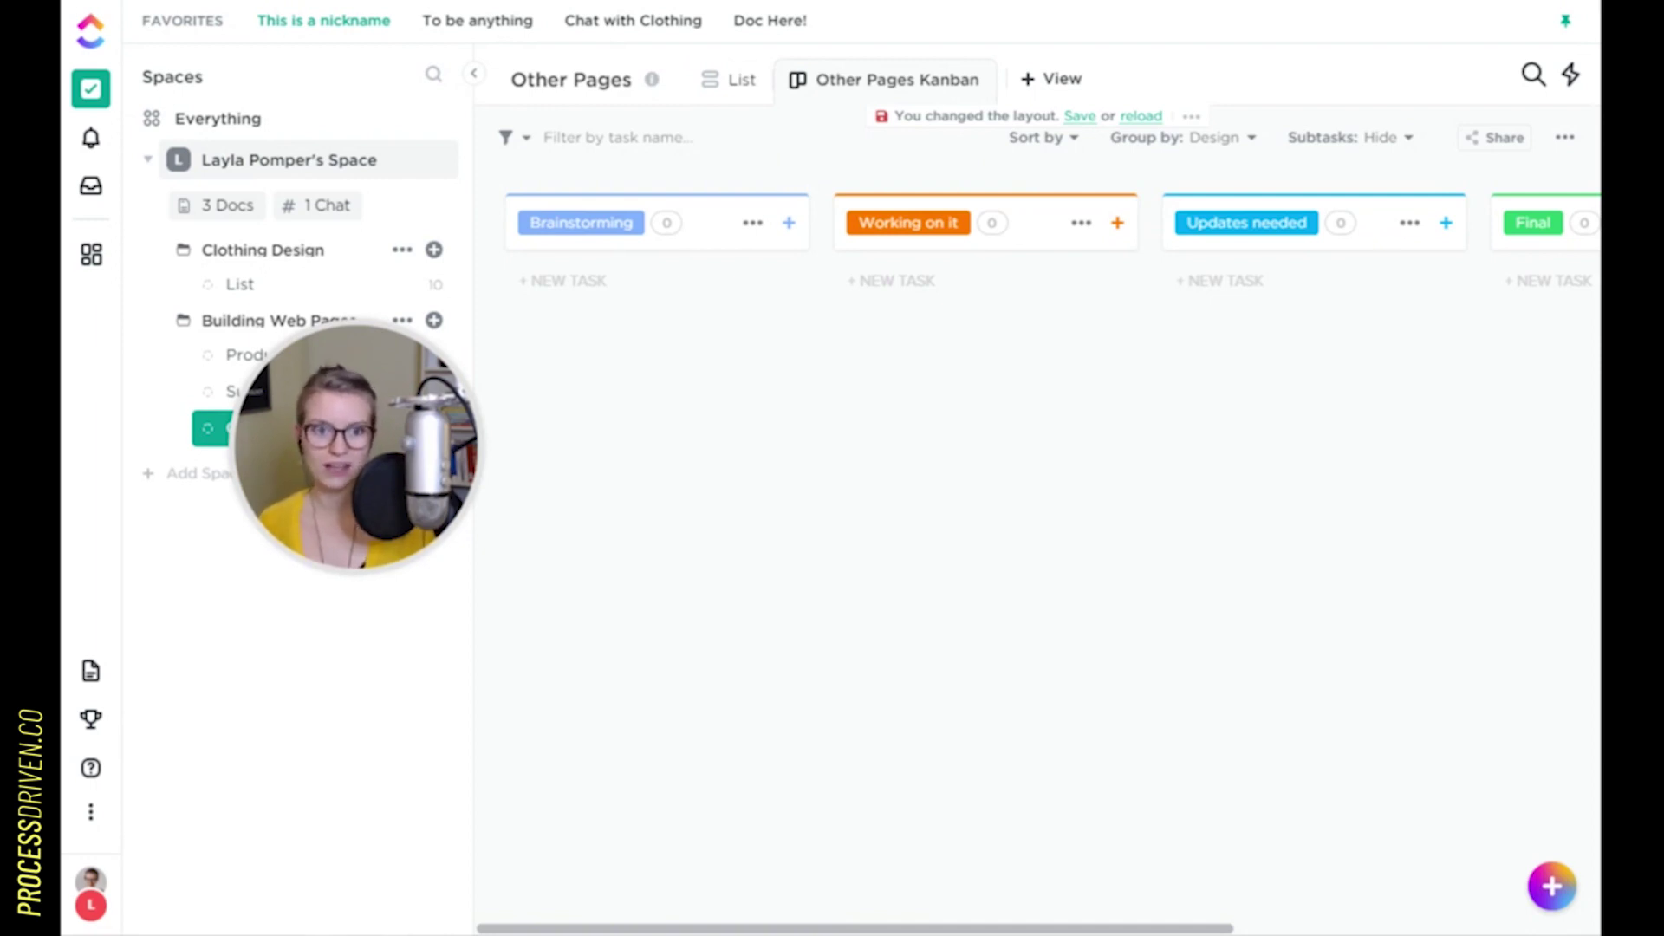
# Show the hidden Design field as a column in the List view of Other Pages
pyautogui.click(721, 87)
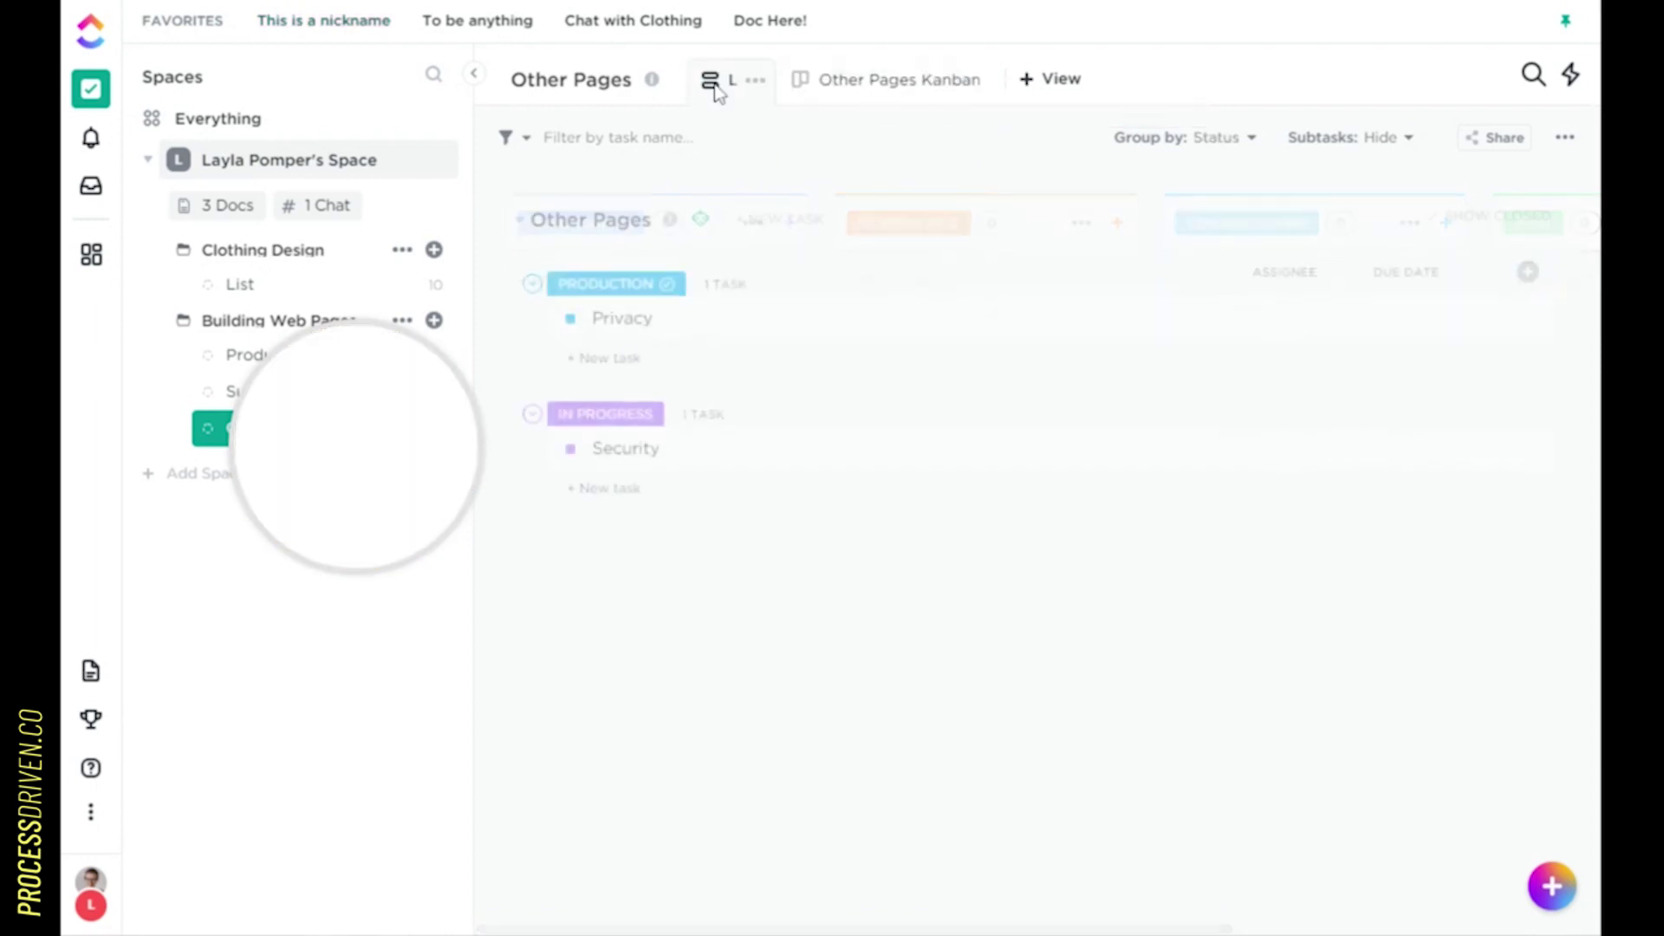
pyautogui.click(1529, 271)
pyautogui.scroll(-3, 1430, 646)
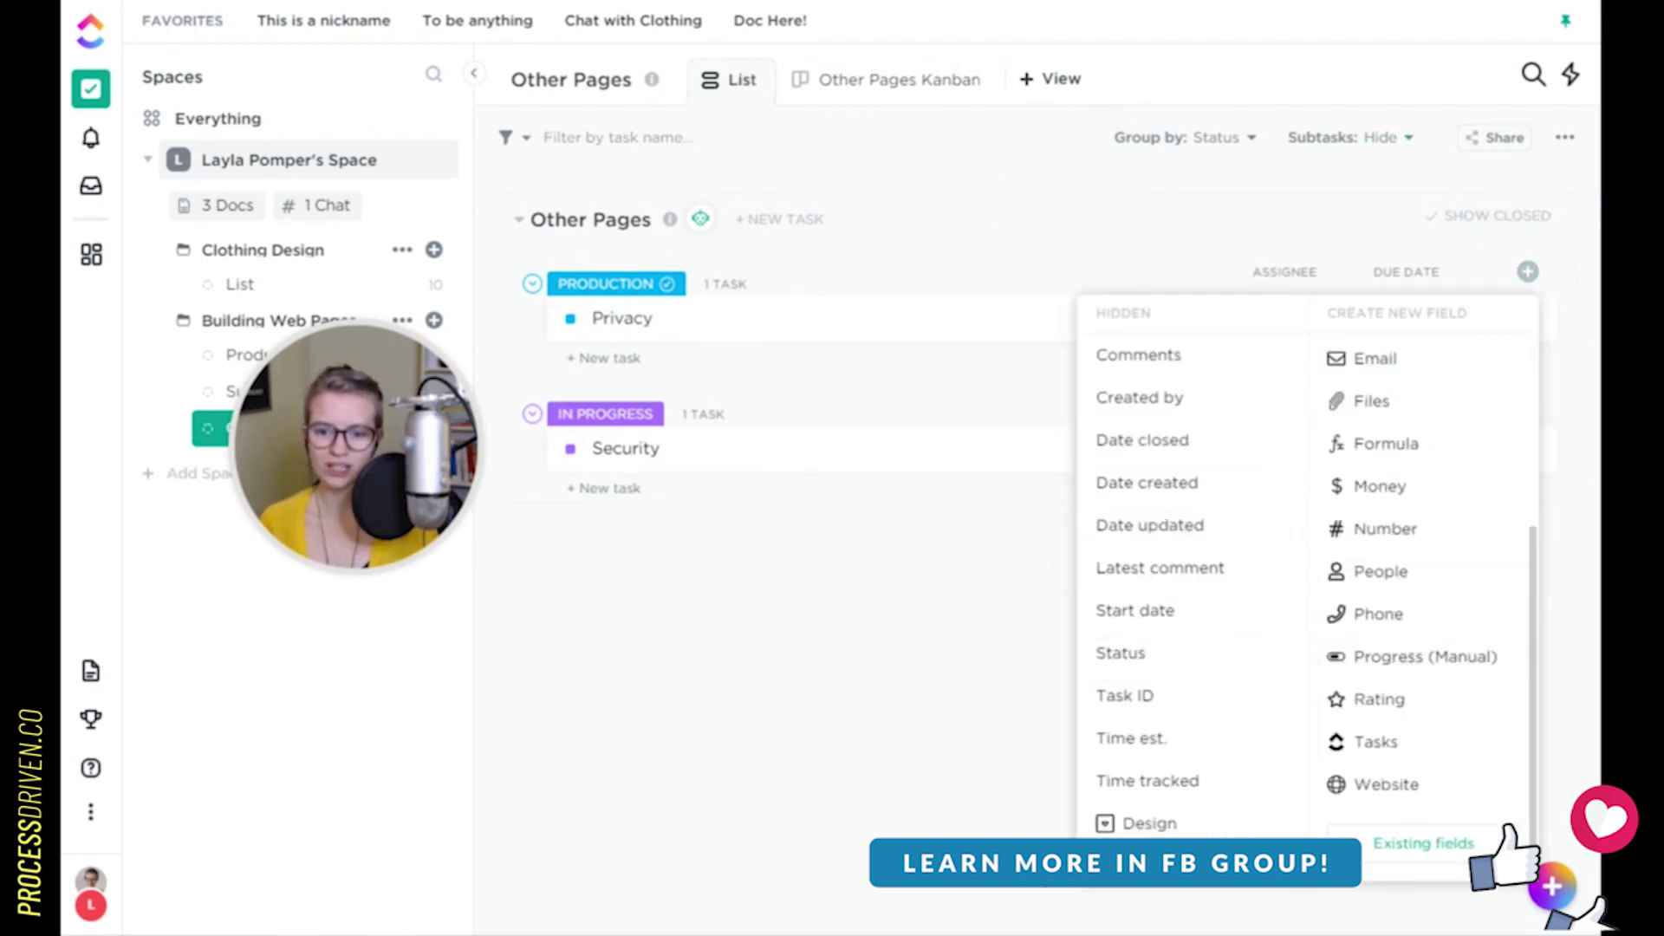
pyautogui.scroll(-2, 1189, 765)
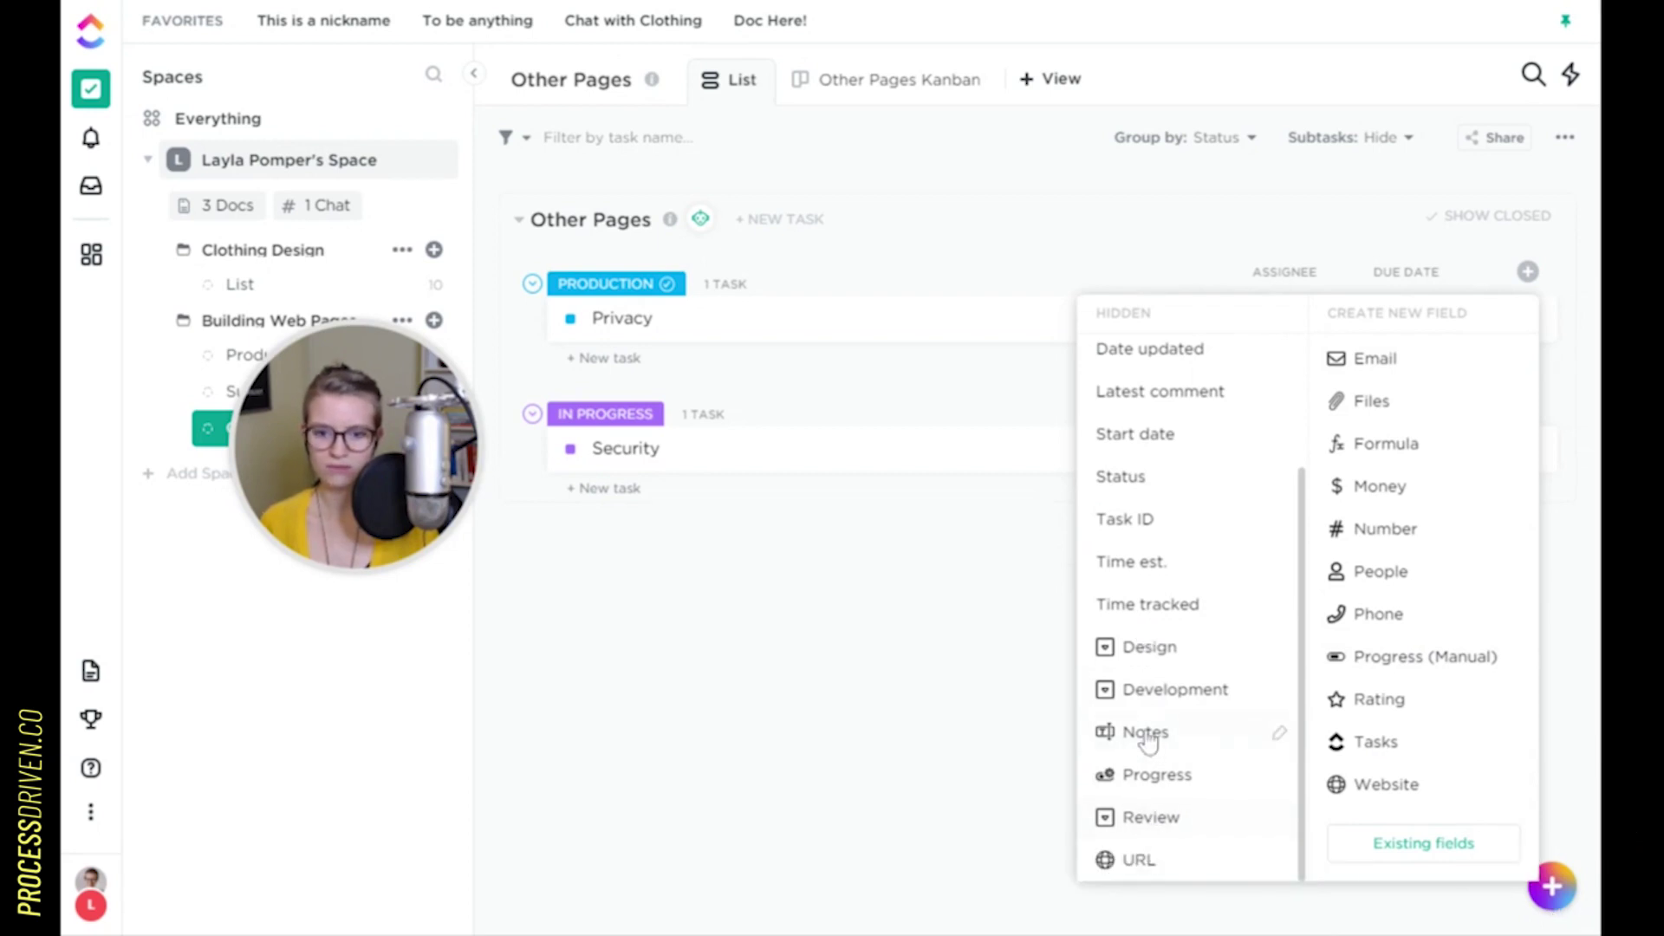
pyautogui.click(1109, 647)
pyautogui.click(659, 564)
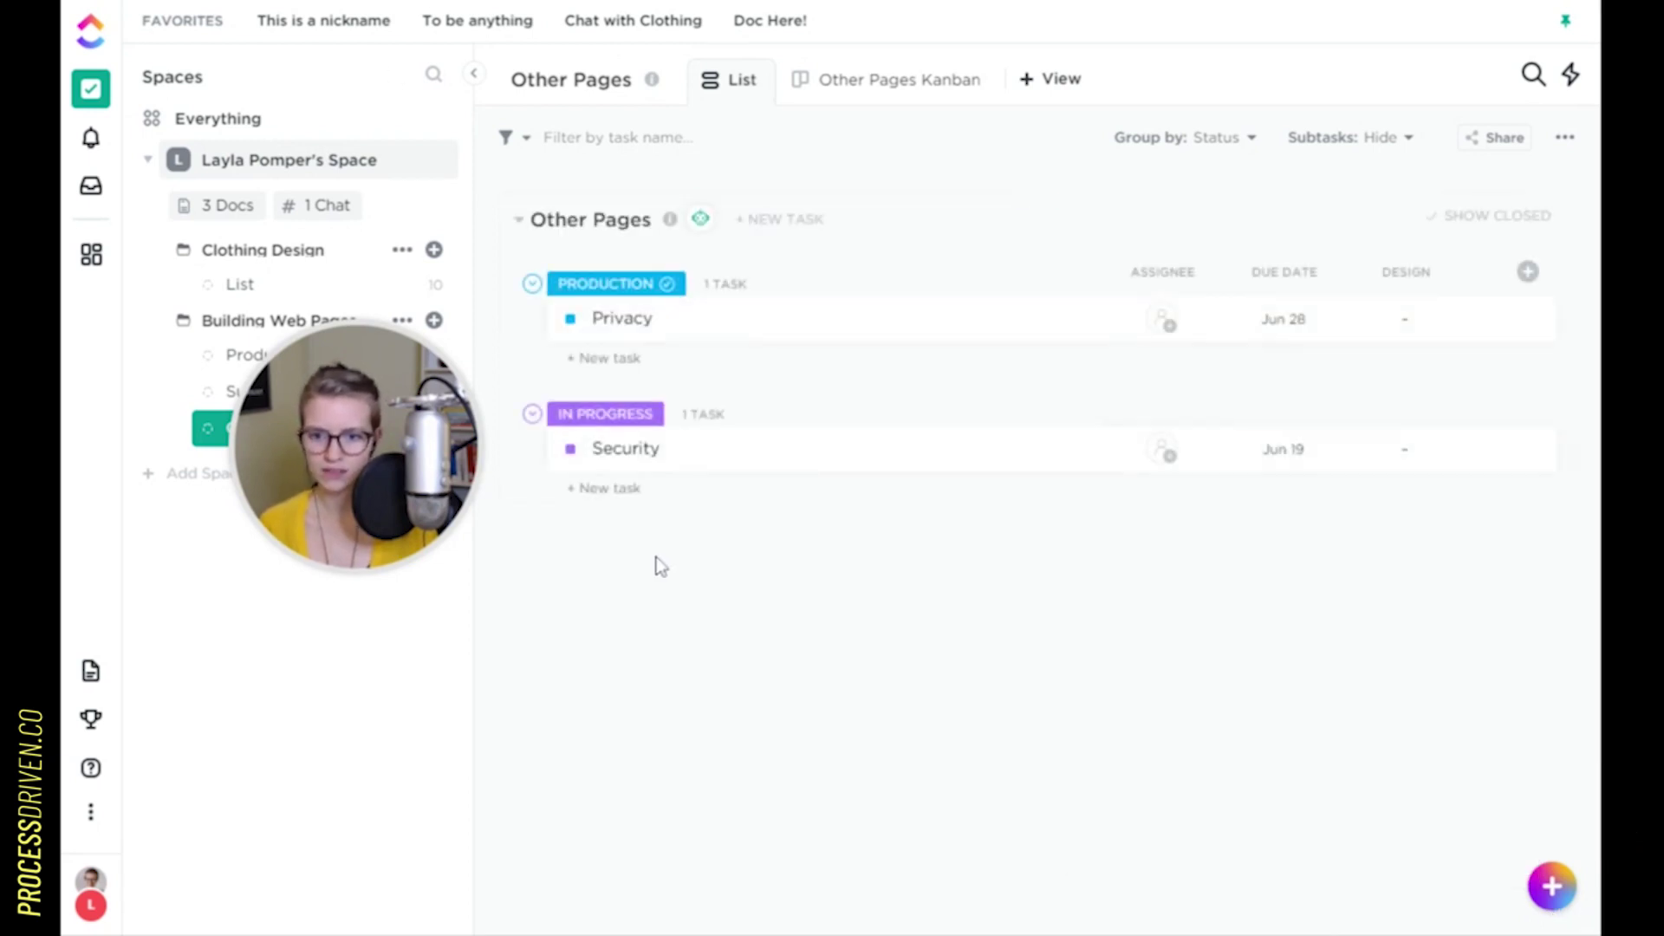
# Set the Design field to Brainstorming for the Privacy task and to Working on it for the Security task
pyautogui.click(1409, 322)
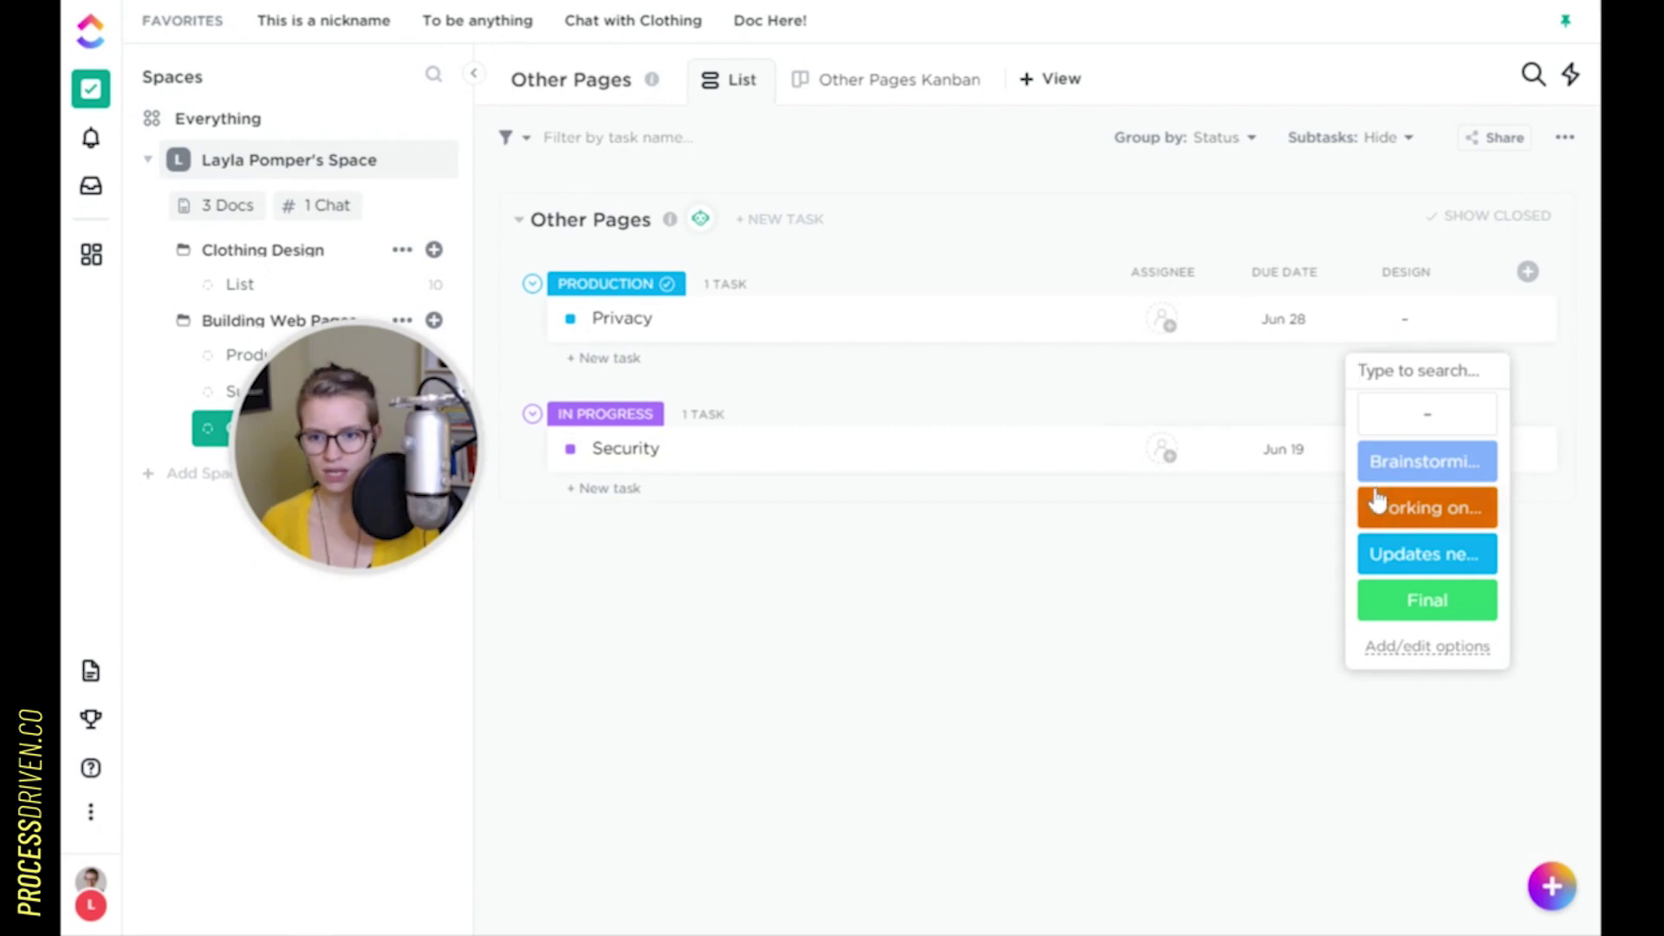
pyautogui.click(1383, 460)
pyautogui.click(1401, 461)
pyautogui.click(1384, 640)
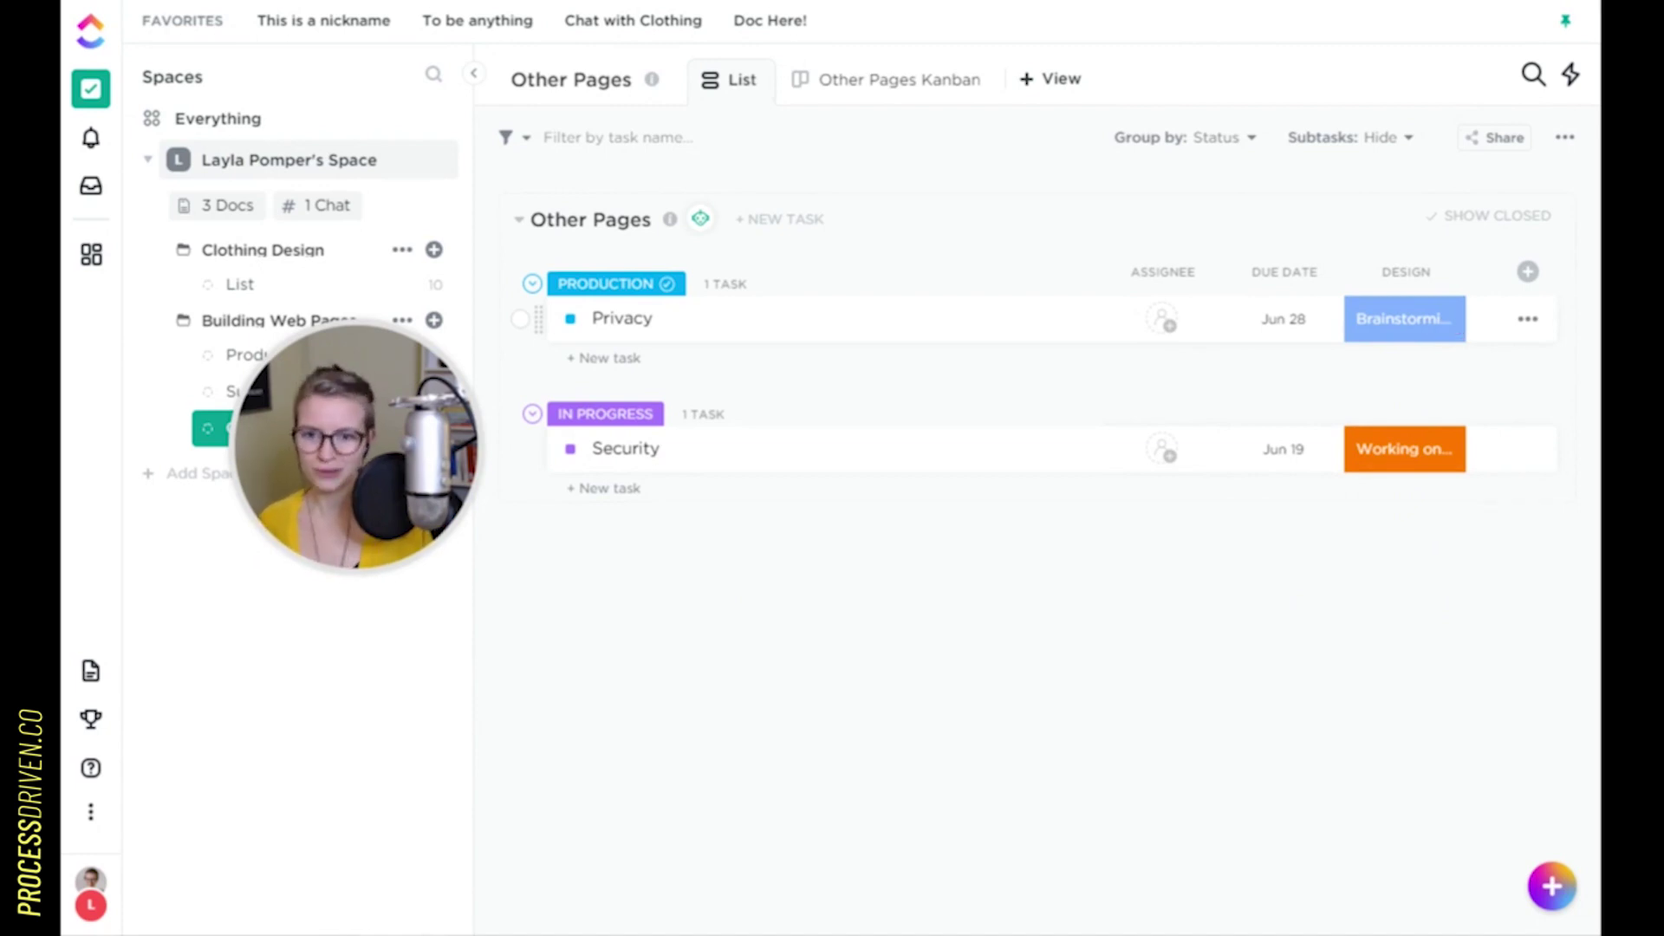
# Group the Other Pages Kanban board by the Design custom field and save the layout for everyone
pyautogui.click(910, 87)
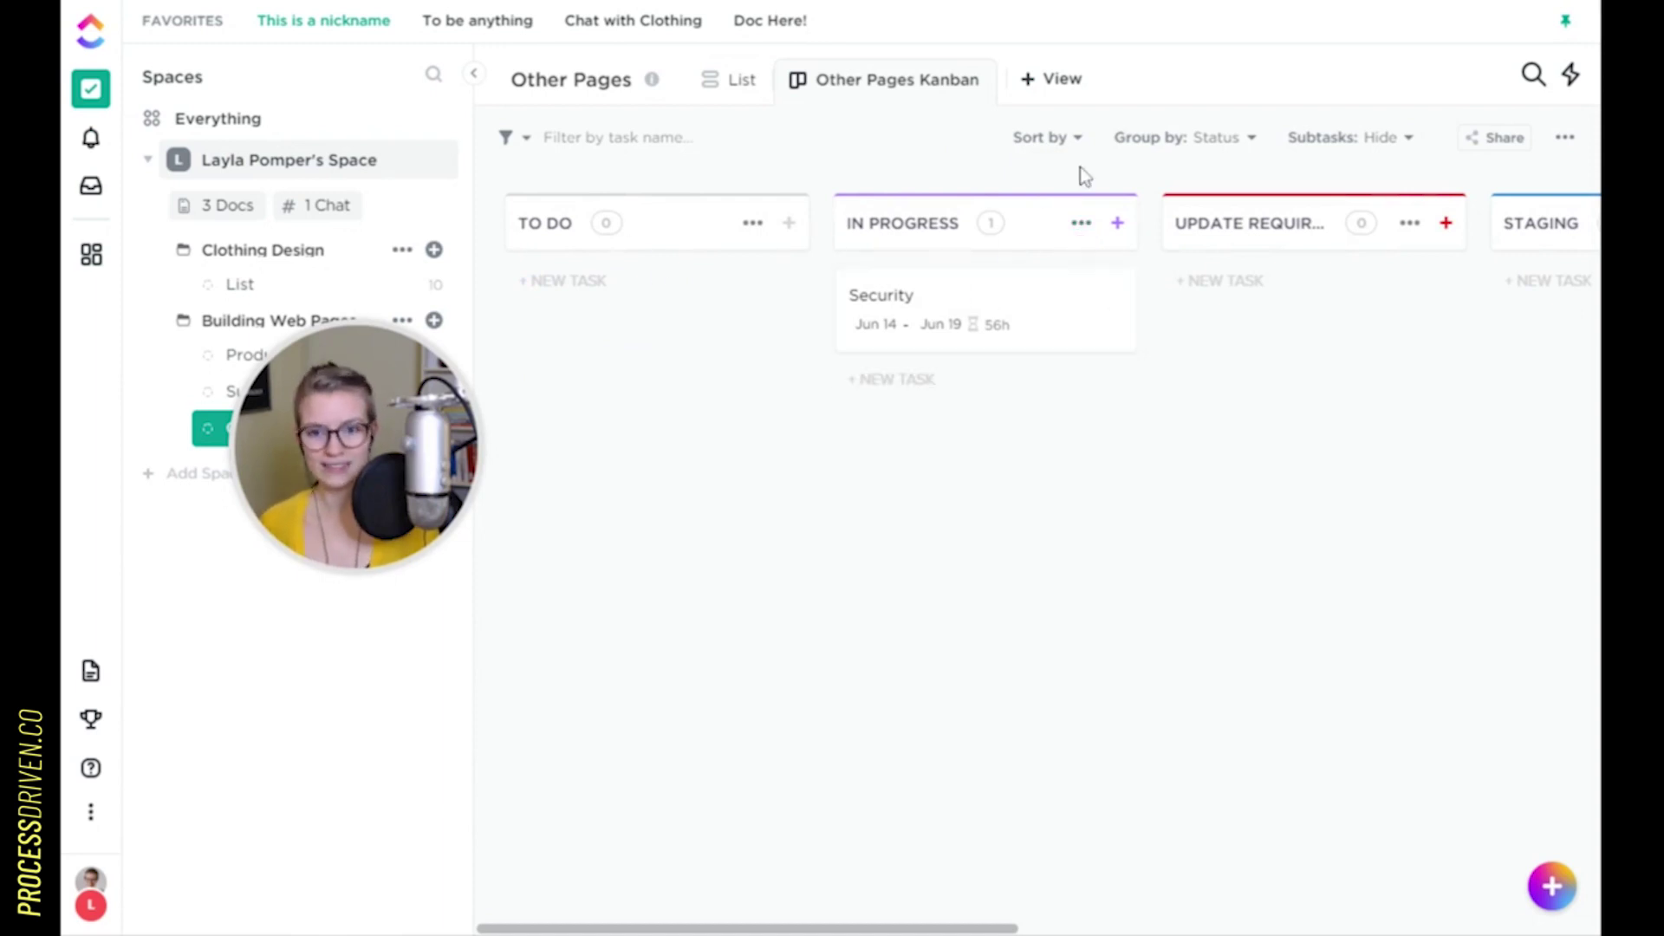
pyautogui.click(754, 80)
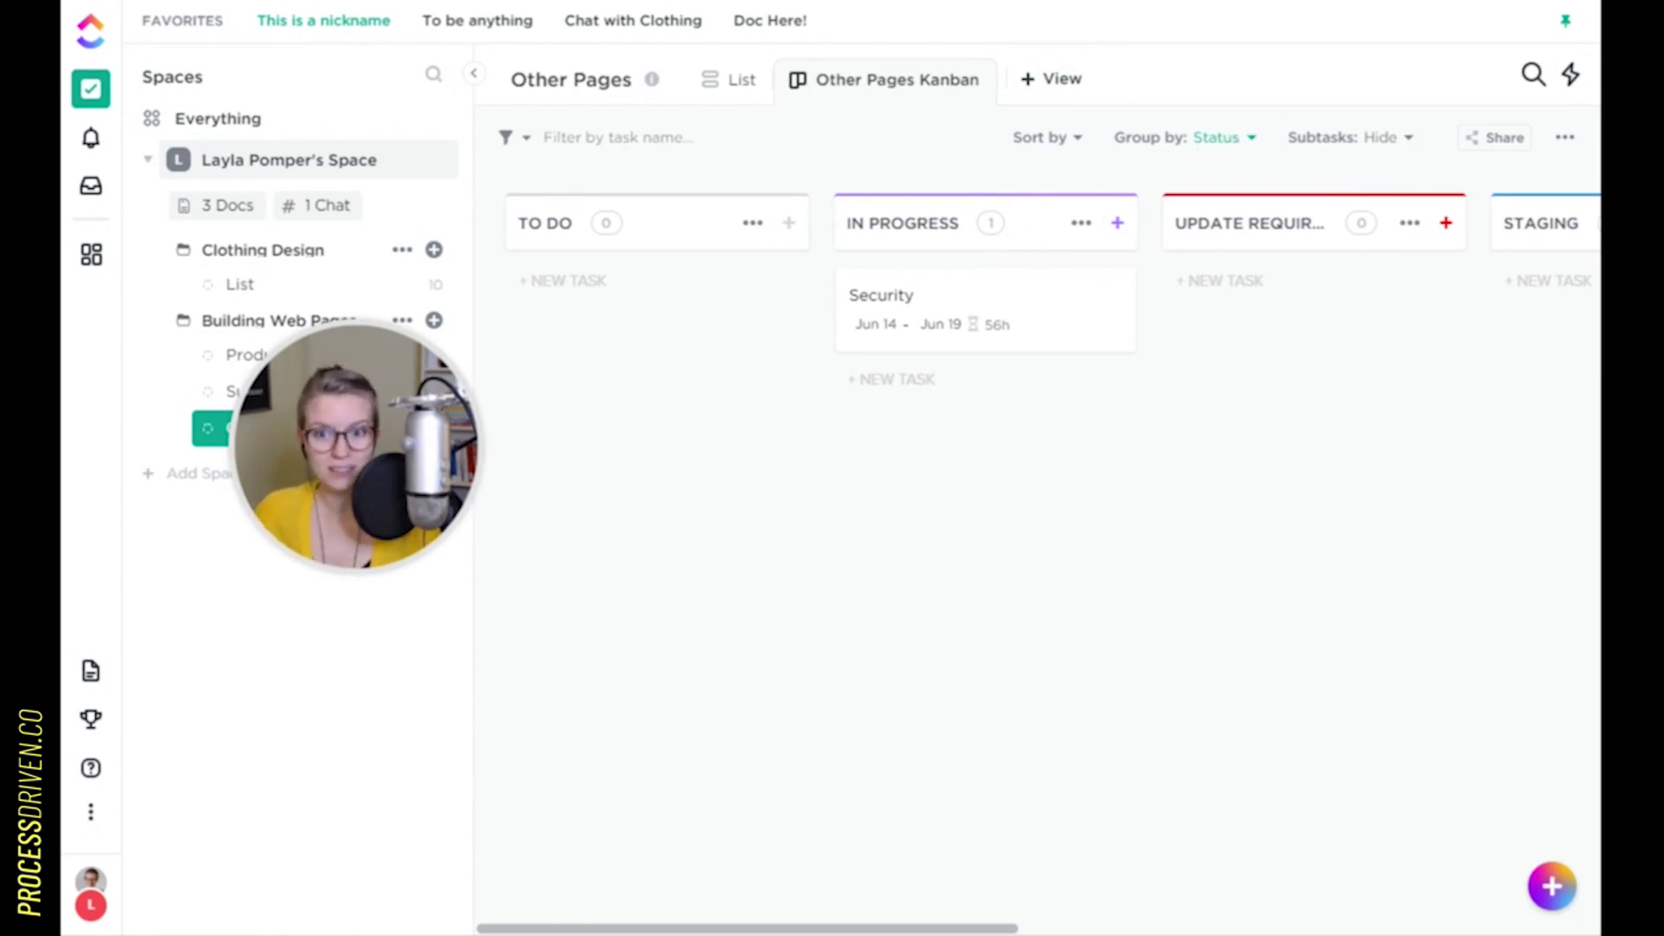
pyautogui.click(1224, 138)
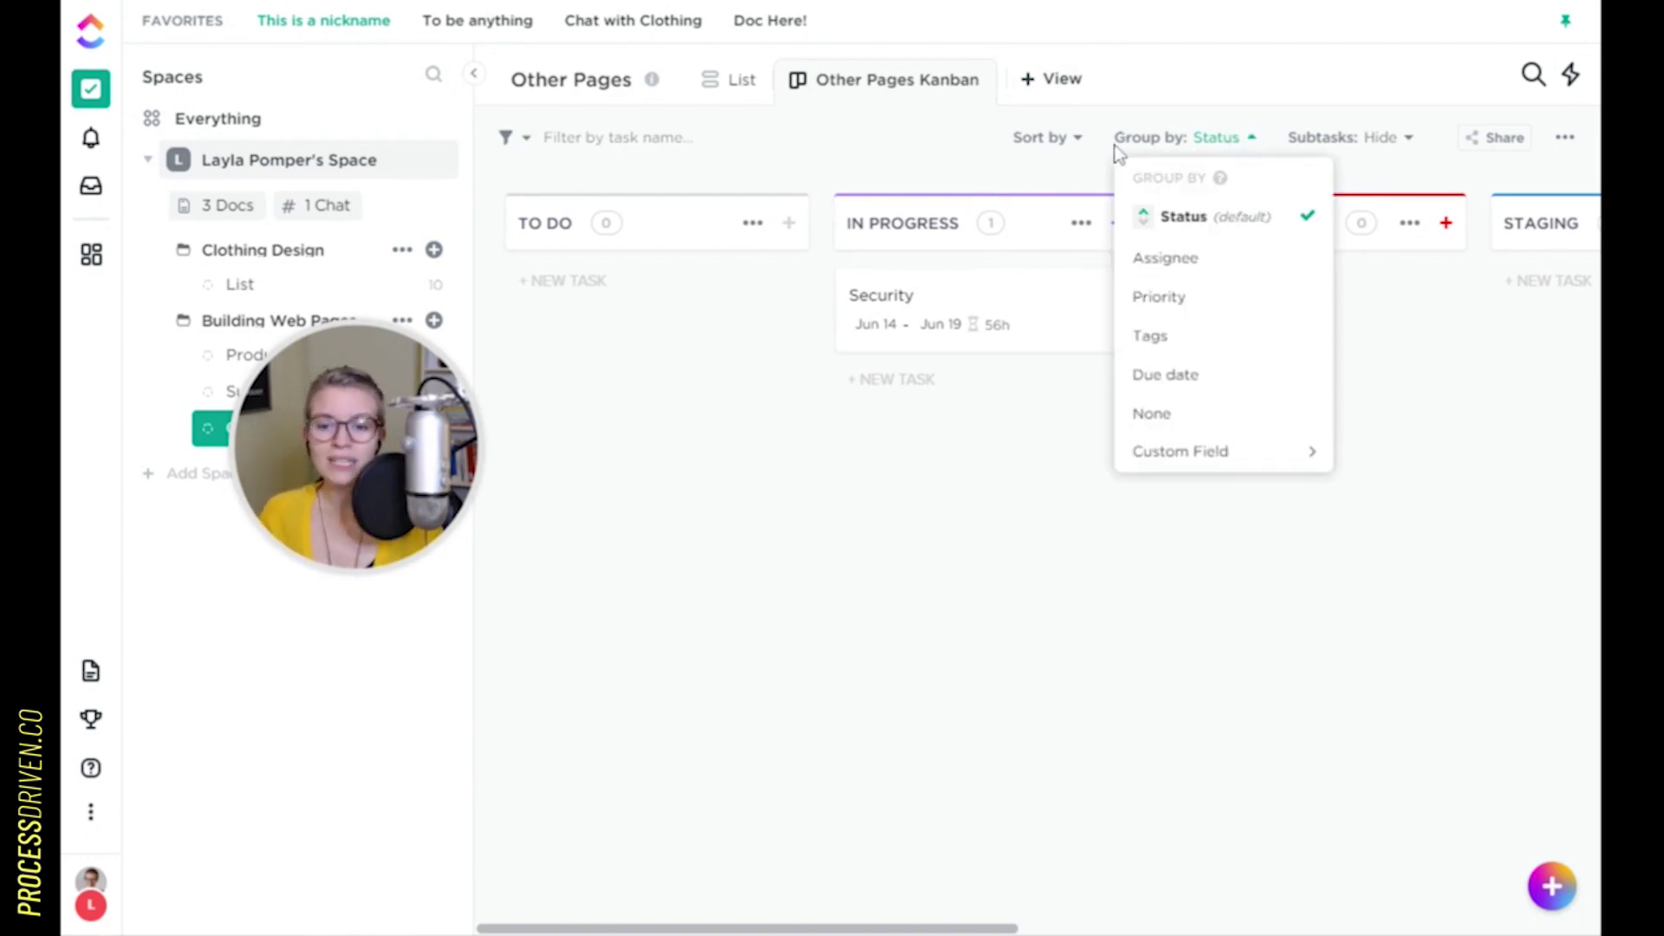
pyautogui.moveTo(1192, 453)
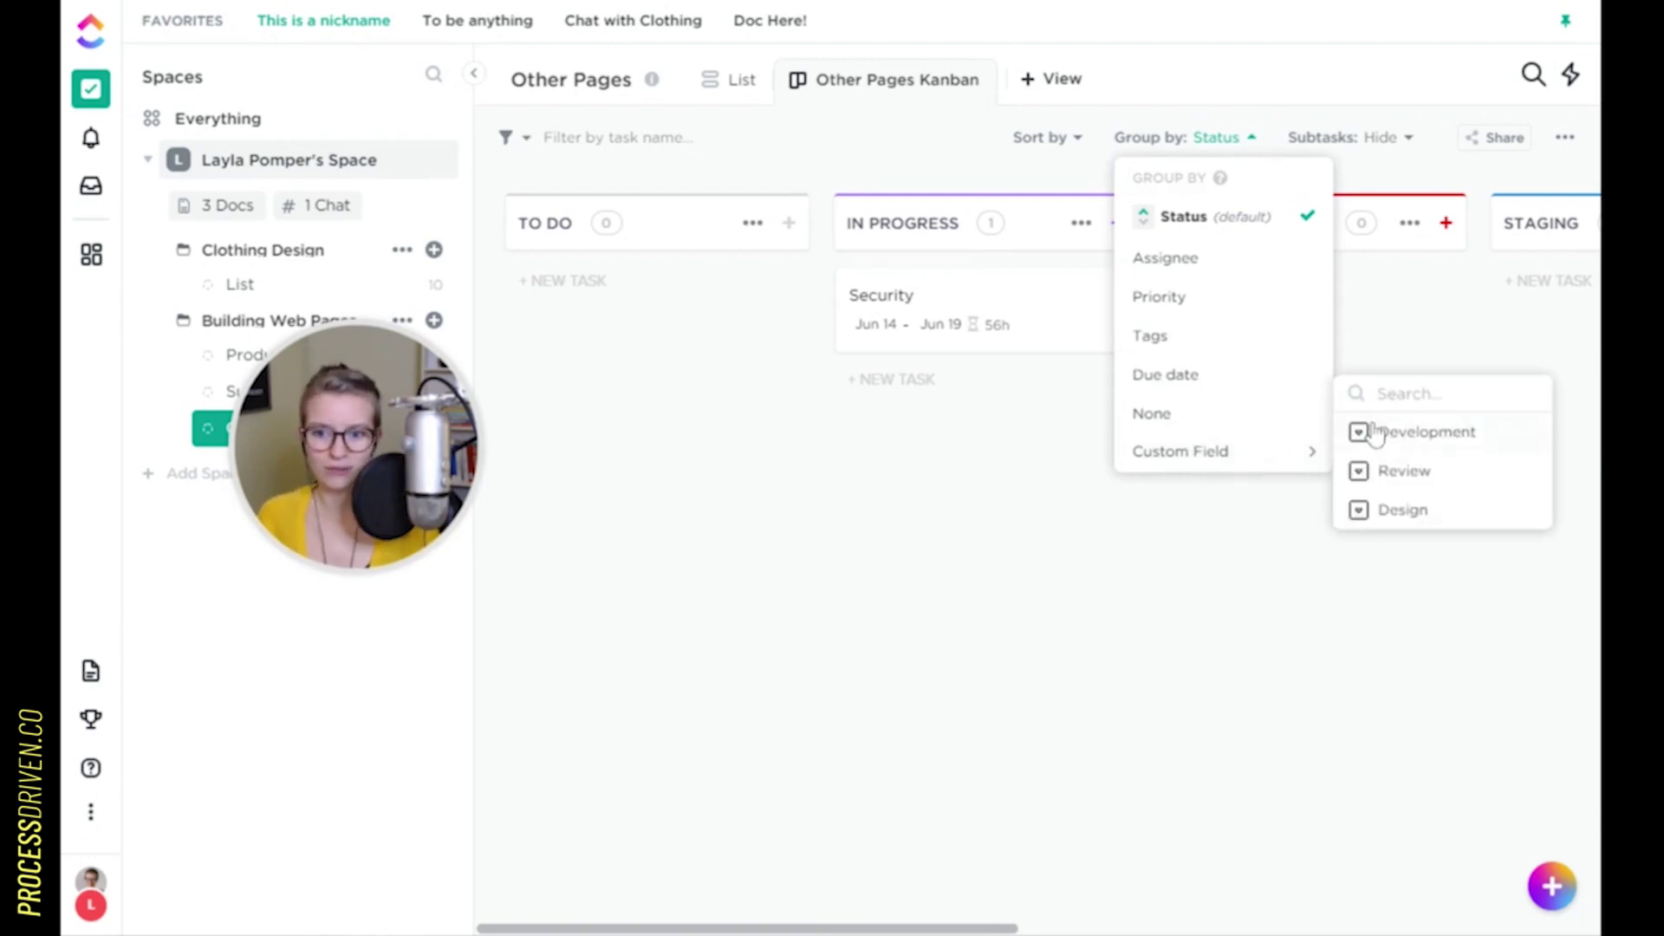
pyautogui.click(1405, 511)
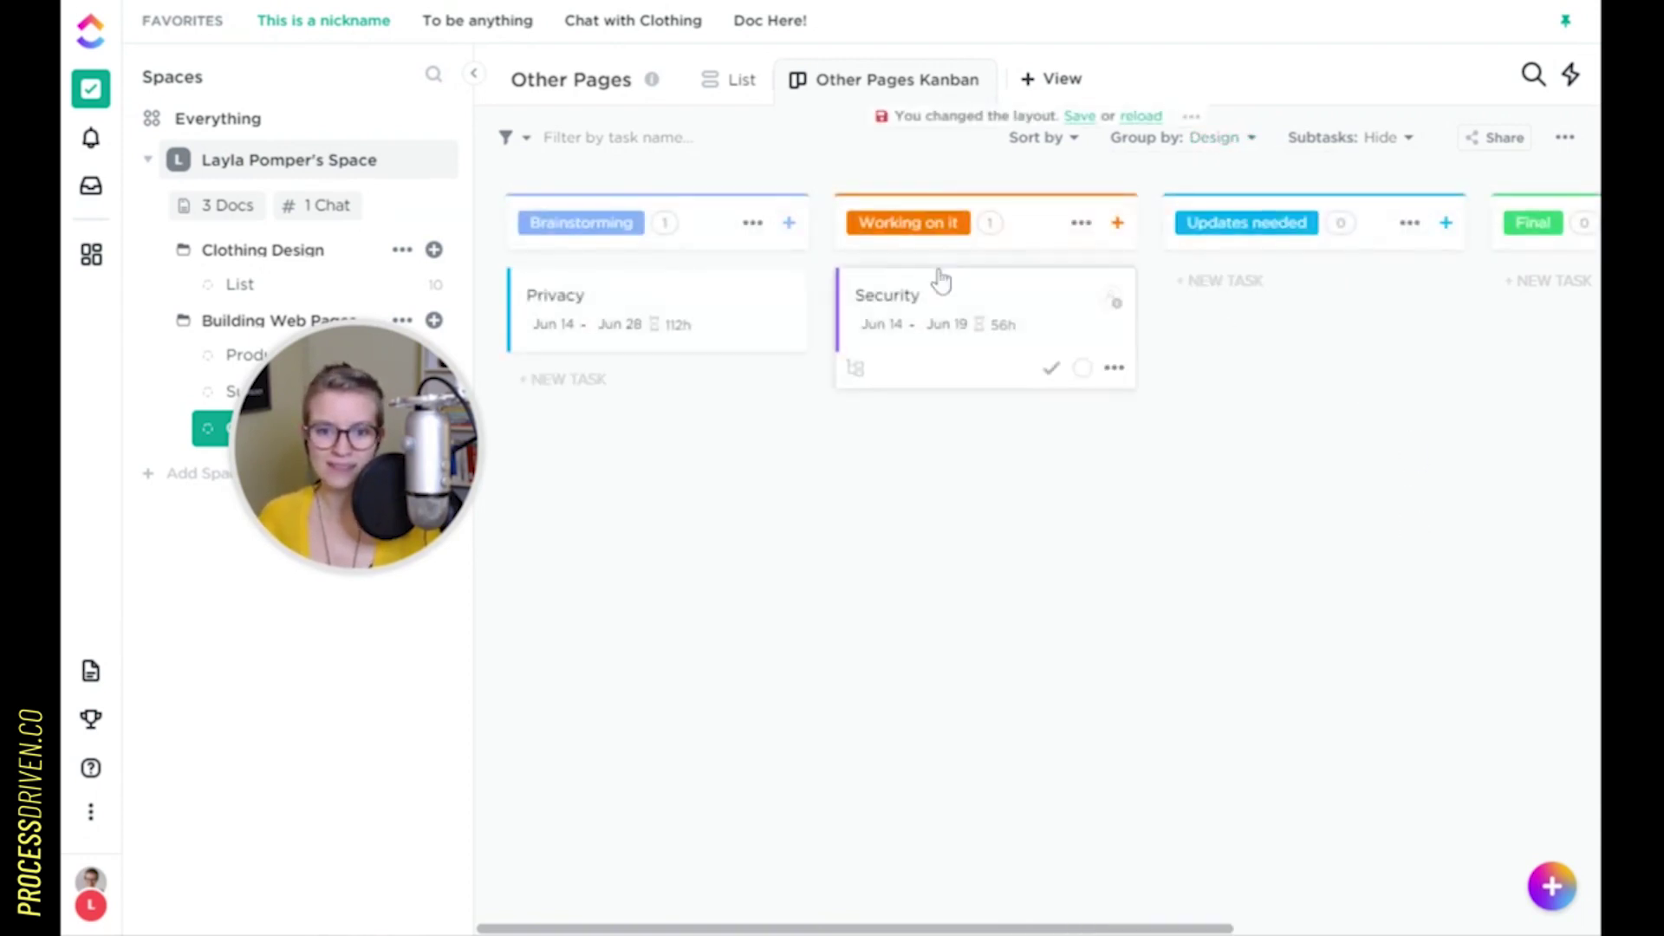
pyautogui.click(1077, 126)
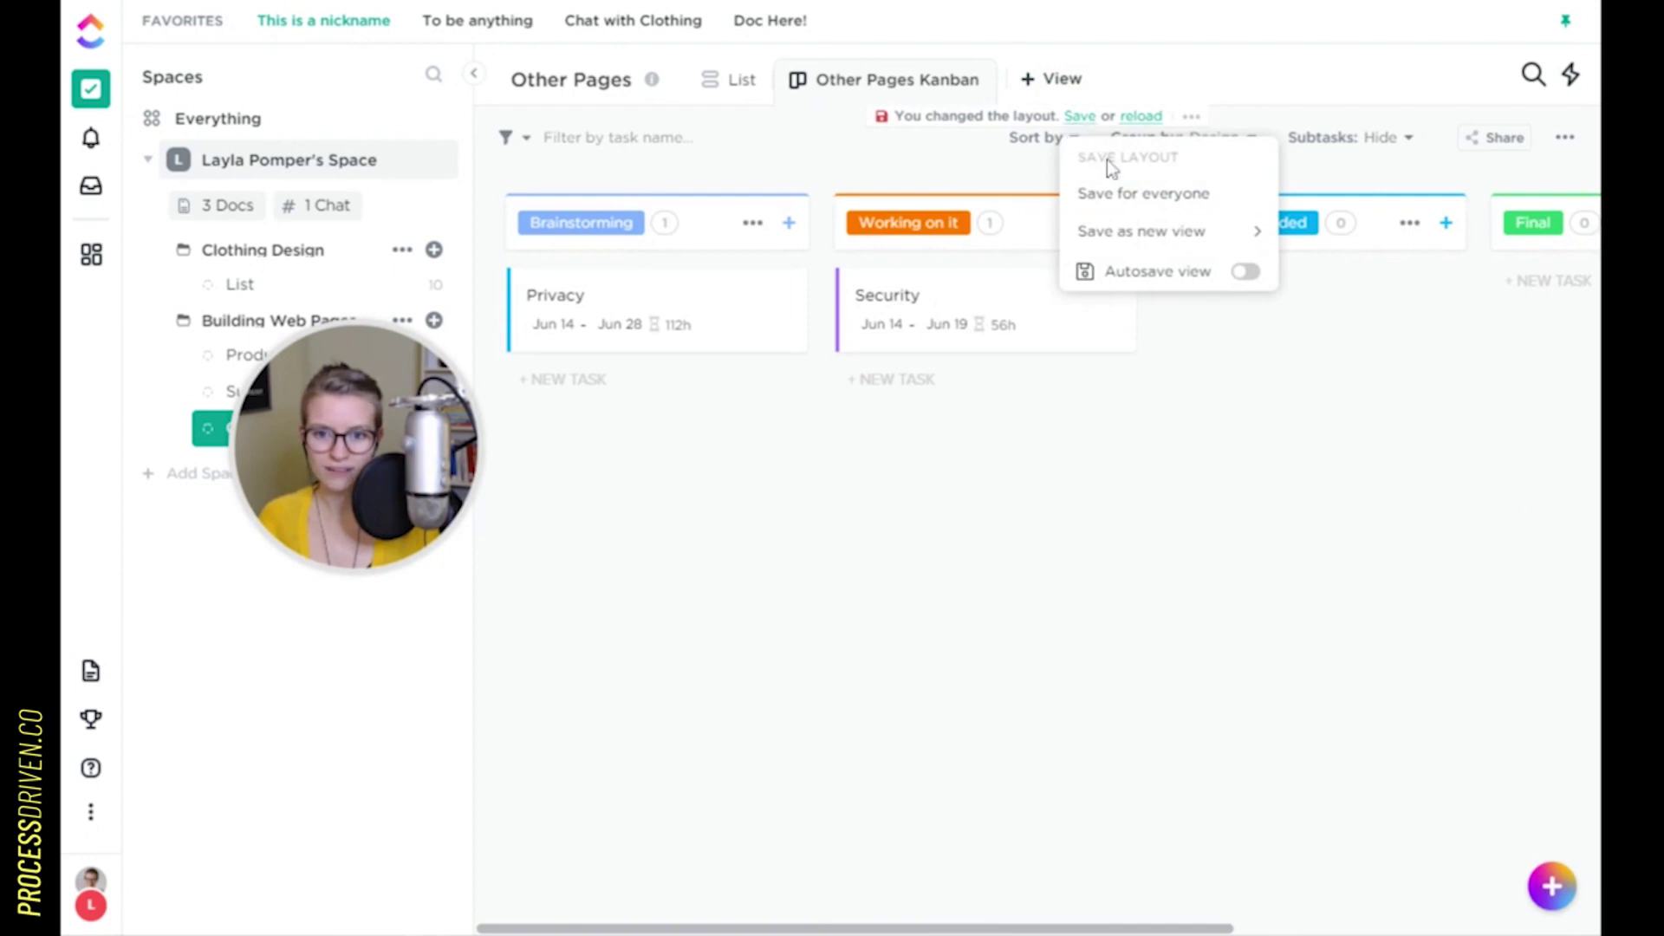
pyautogui.click(1120, 194)
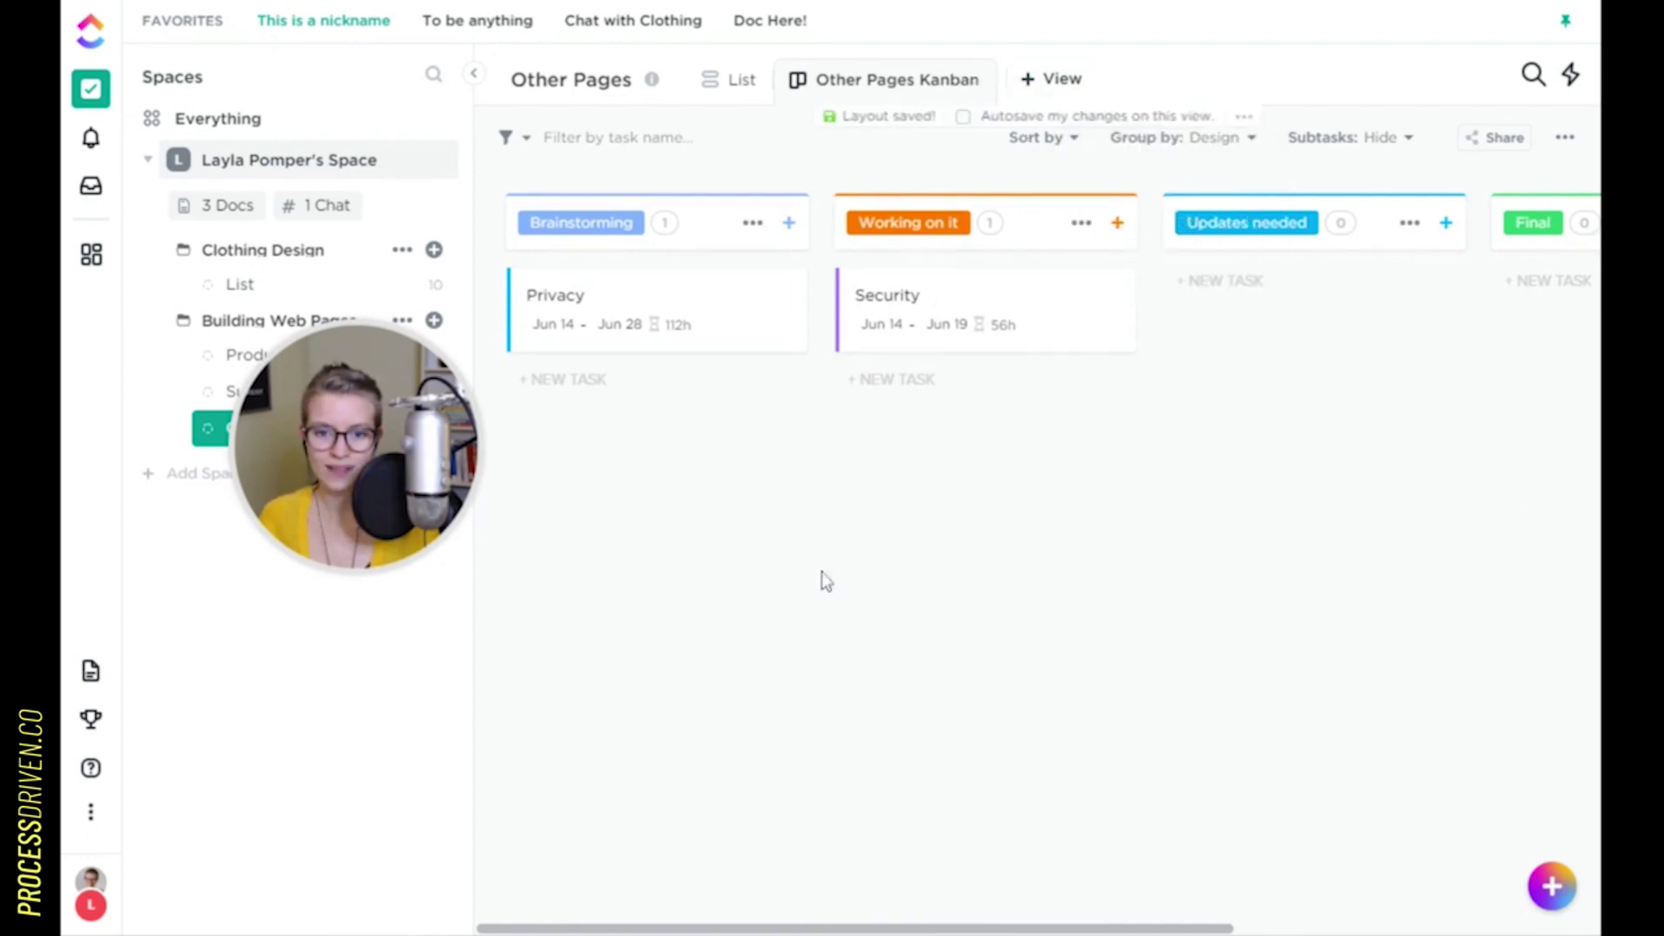
pyautogui.moveTo(1021, 929); pyautogui.dragTo(1161, 925)
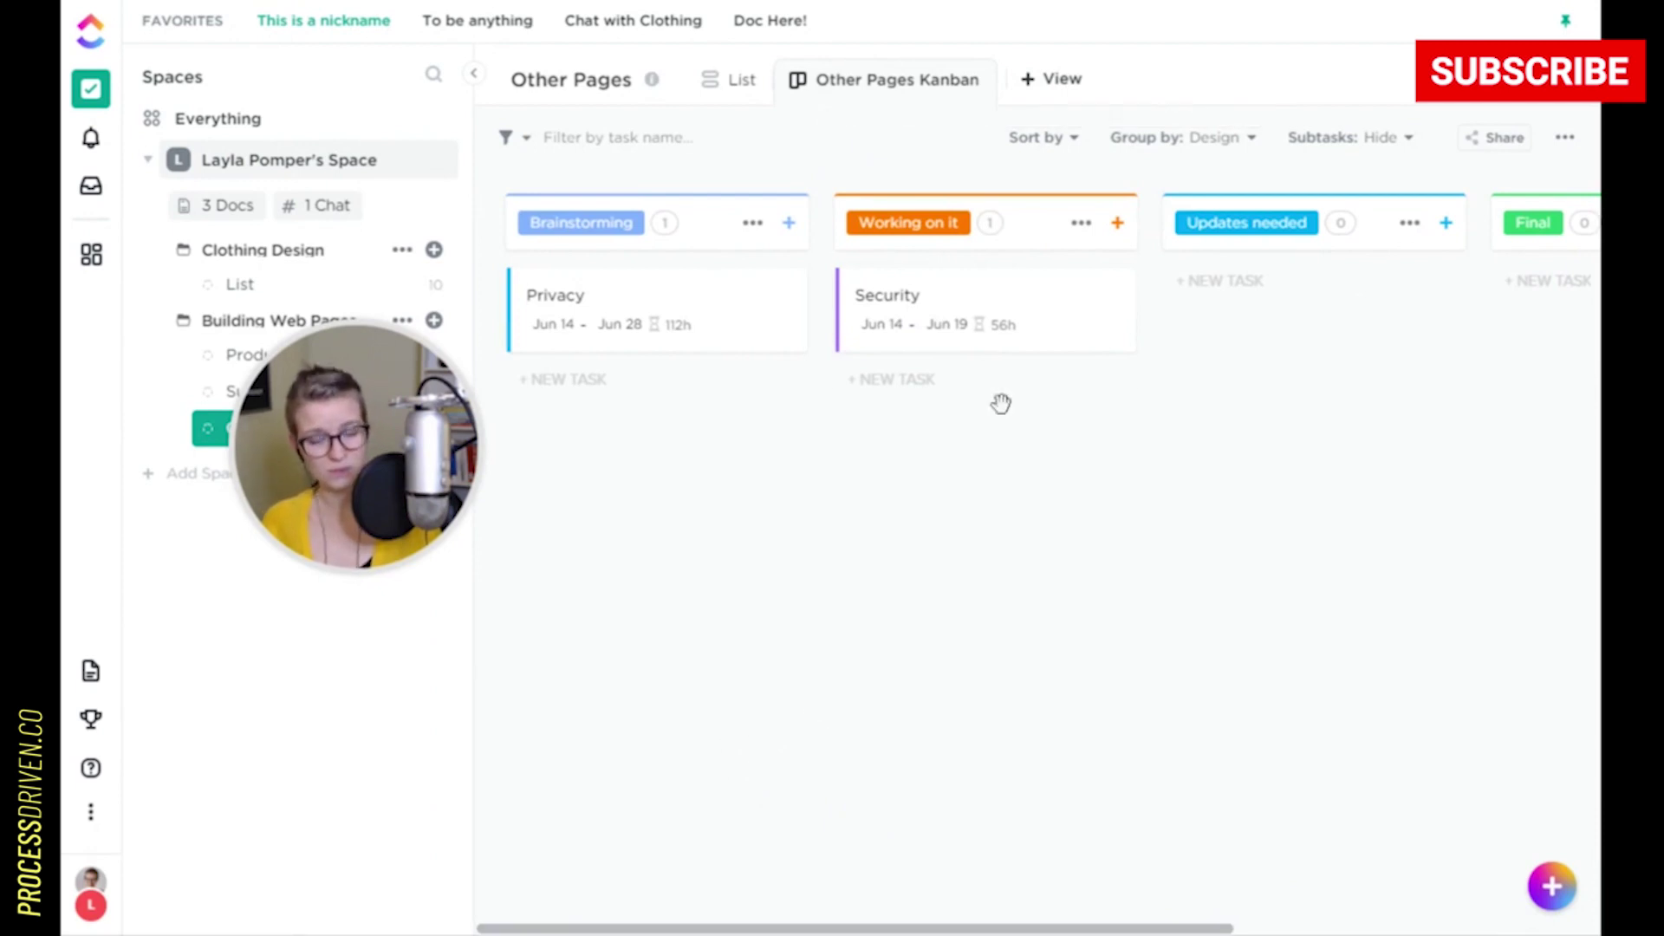
# Set the Privacy task's Design field to Final in the List view, and move its card to Updates needed on the Kanban board
pyautogui.click(731, 81)
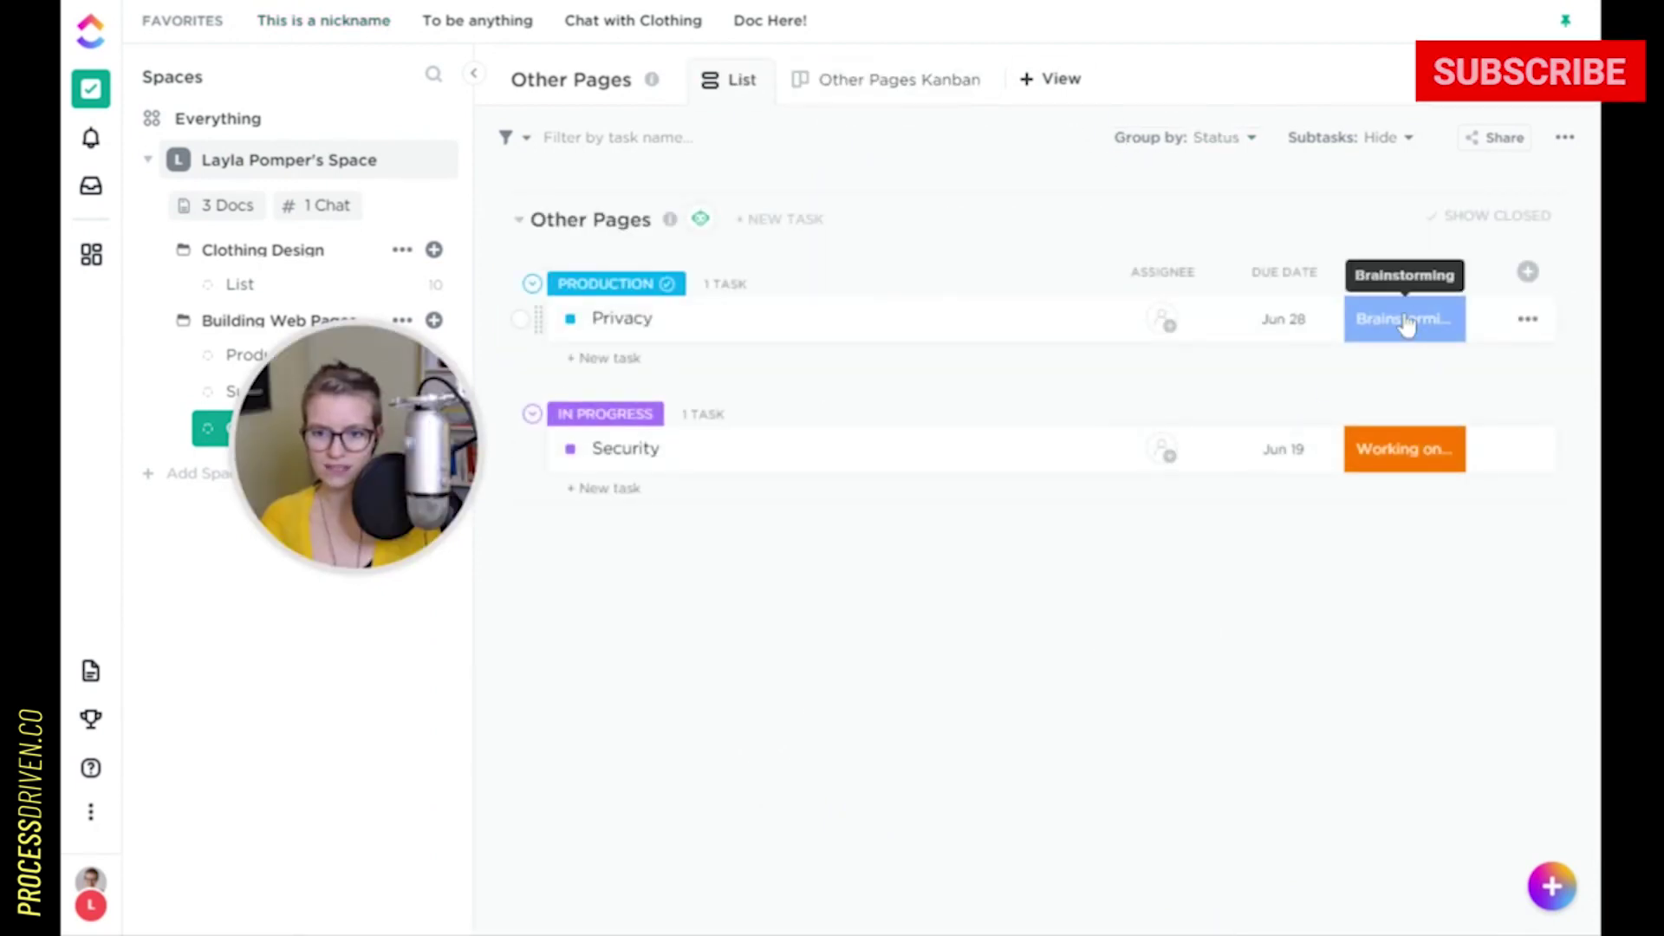
pyautogui.click(1406, 320)
pyautogui.click(1415, 598)
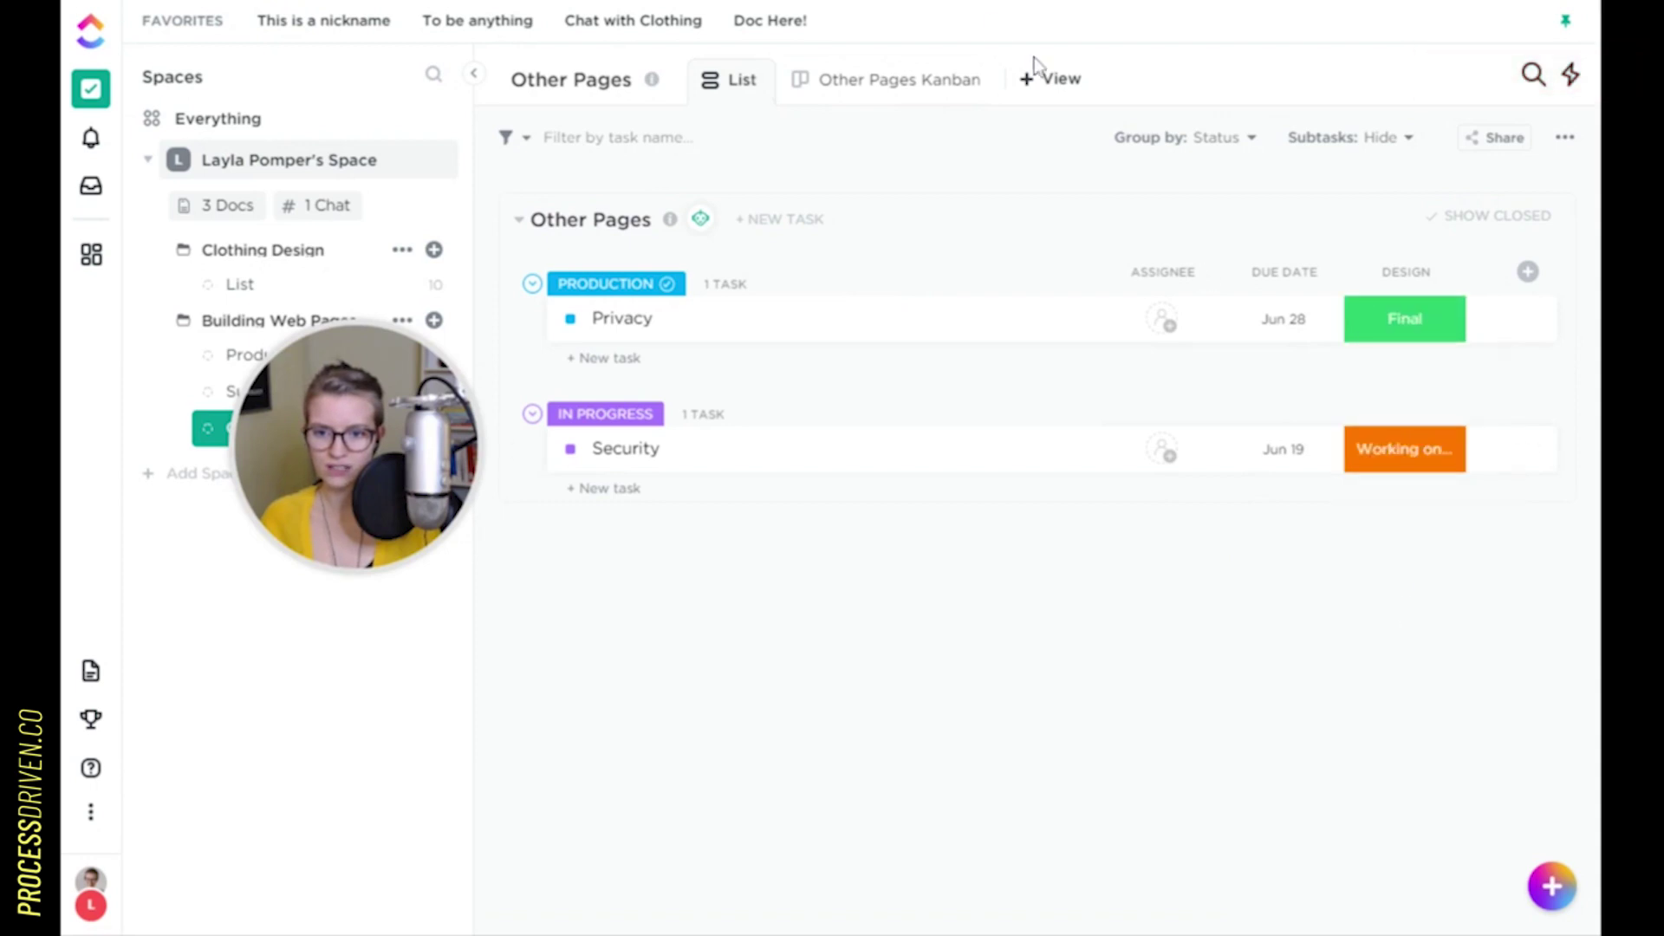
pyautogui.click(905, 83)
pyautogui.moveTo(1531, 342); pyautogui.dragTo(1215, 368)
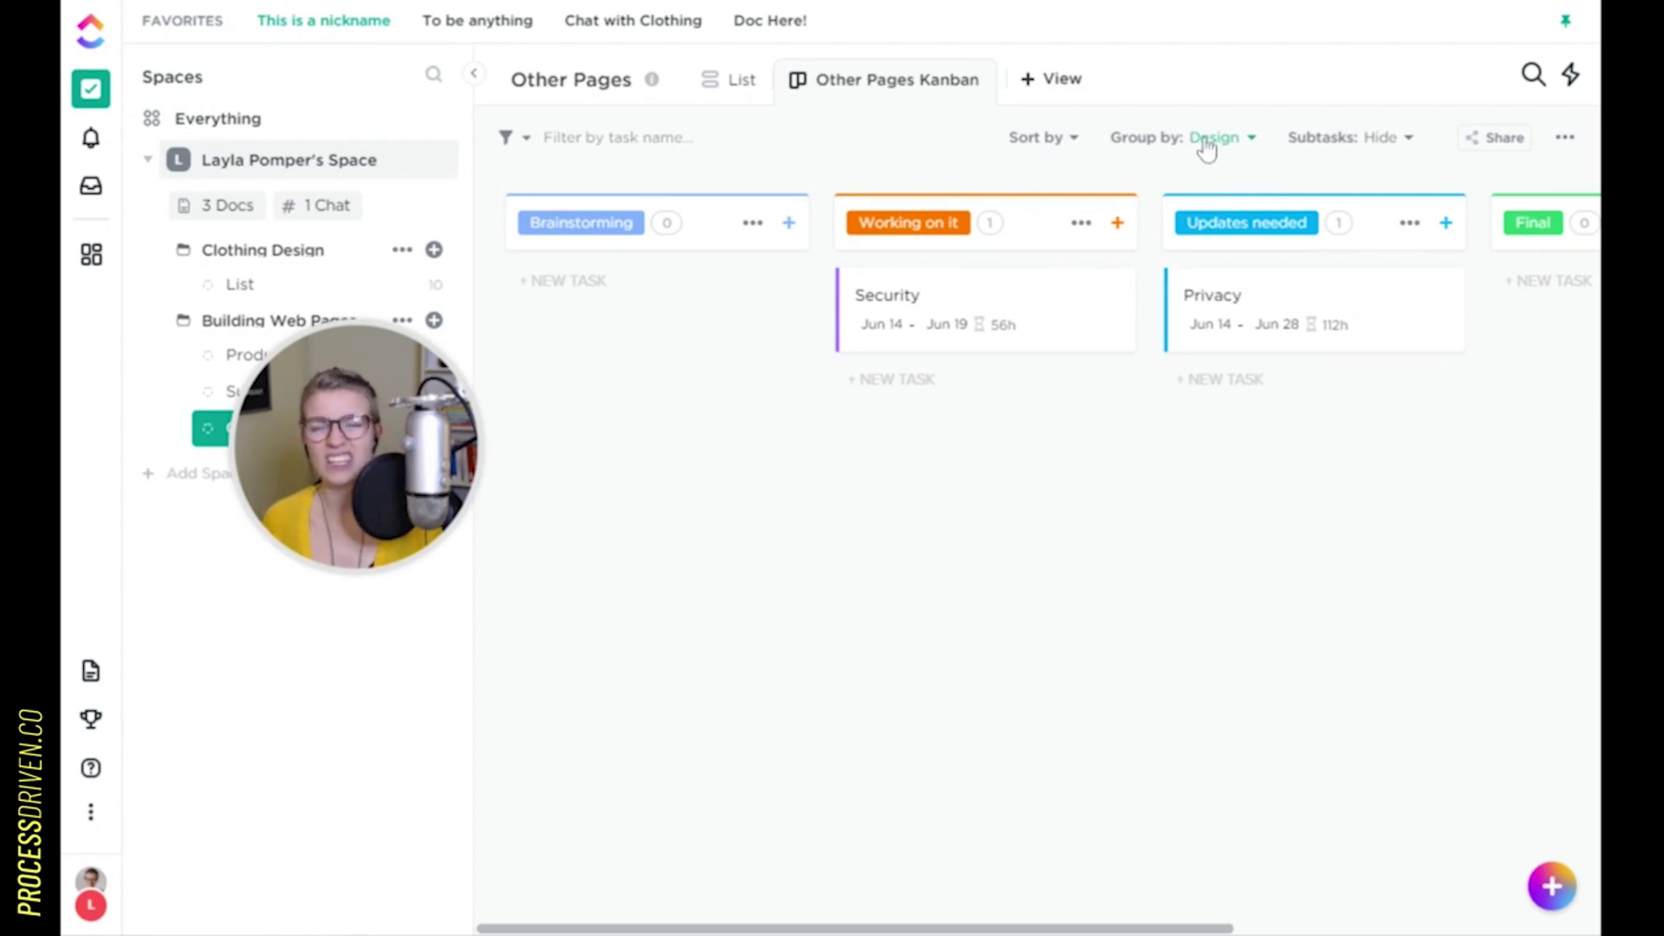
# Check the Kanban board's sorting options without choosing one, and assign the Security task to yourself
pyautogui.click(1049, 144)
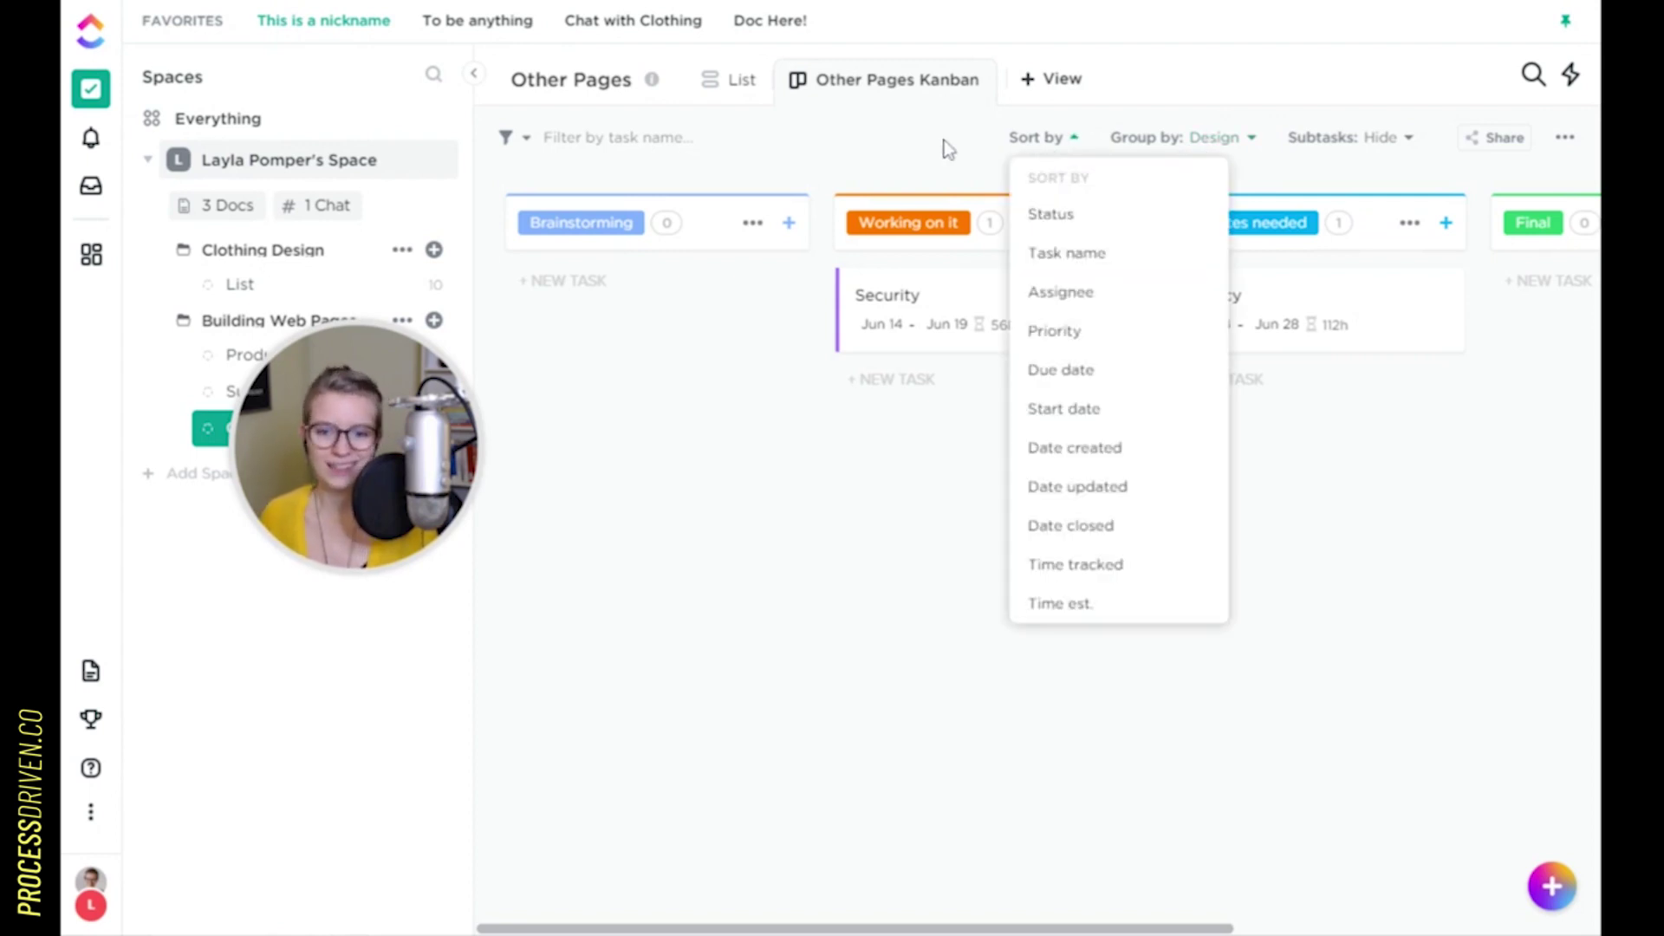
pyautogui.click(971, 234)
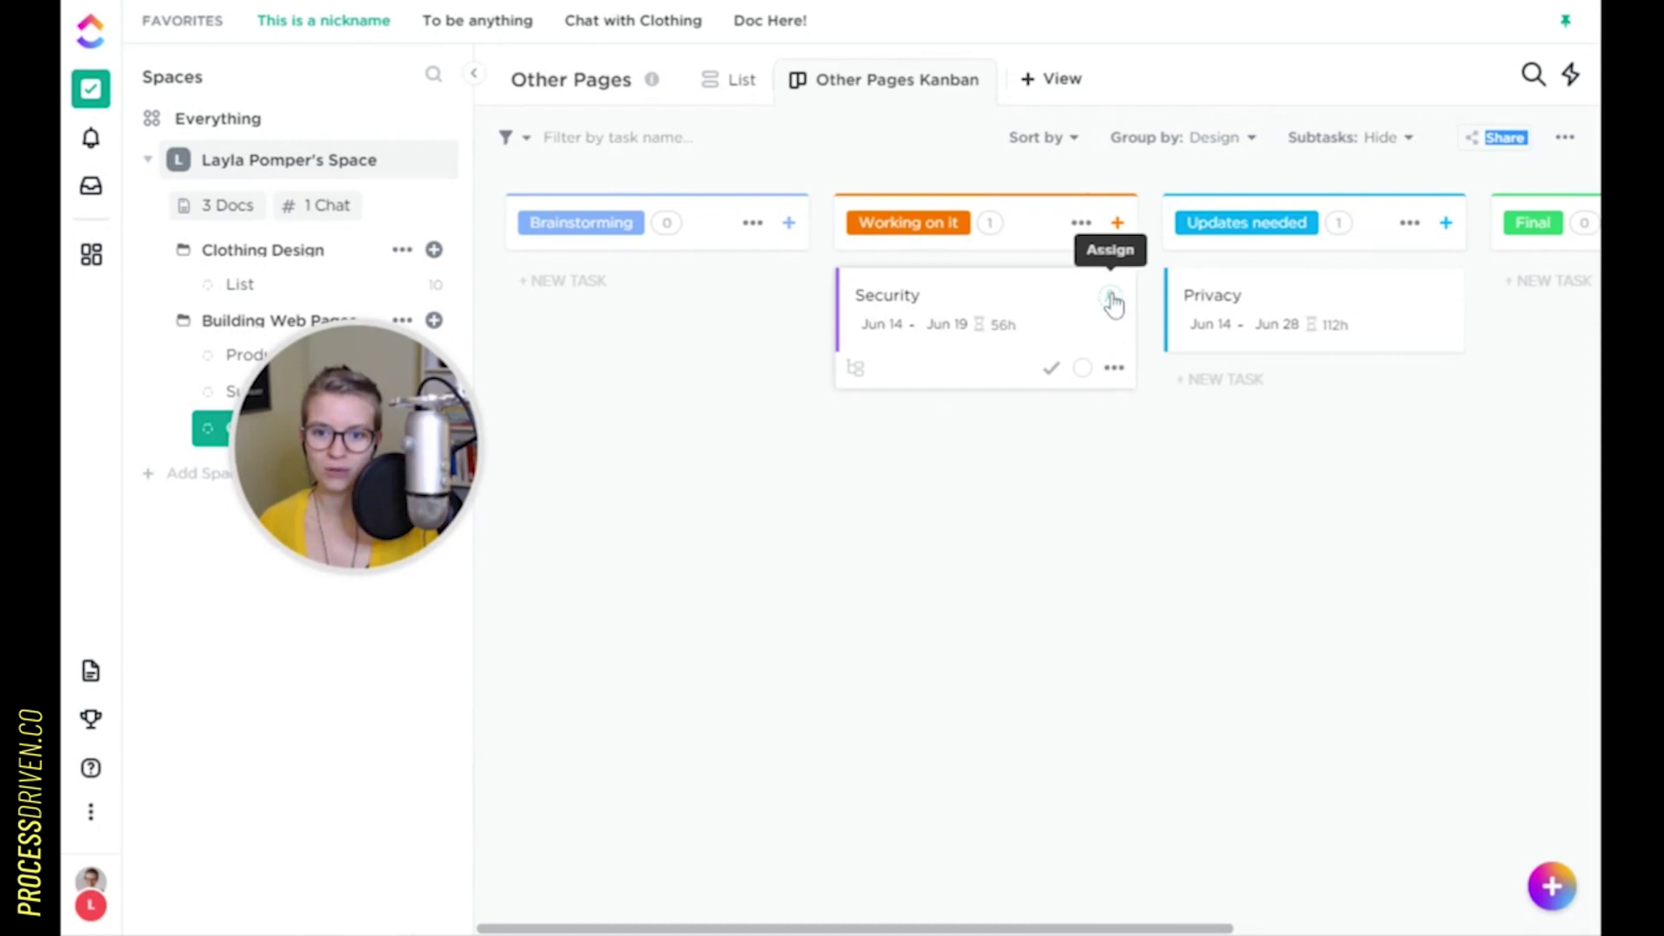
pyautogui.click(1111, 300)
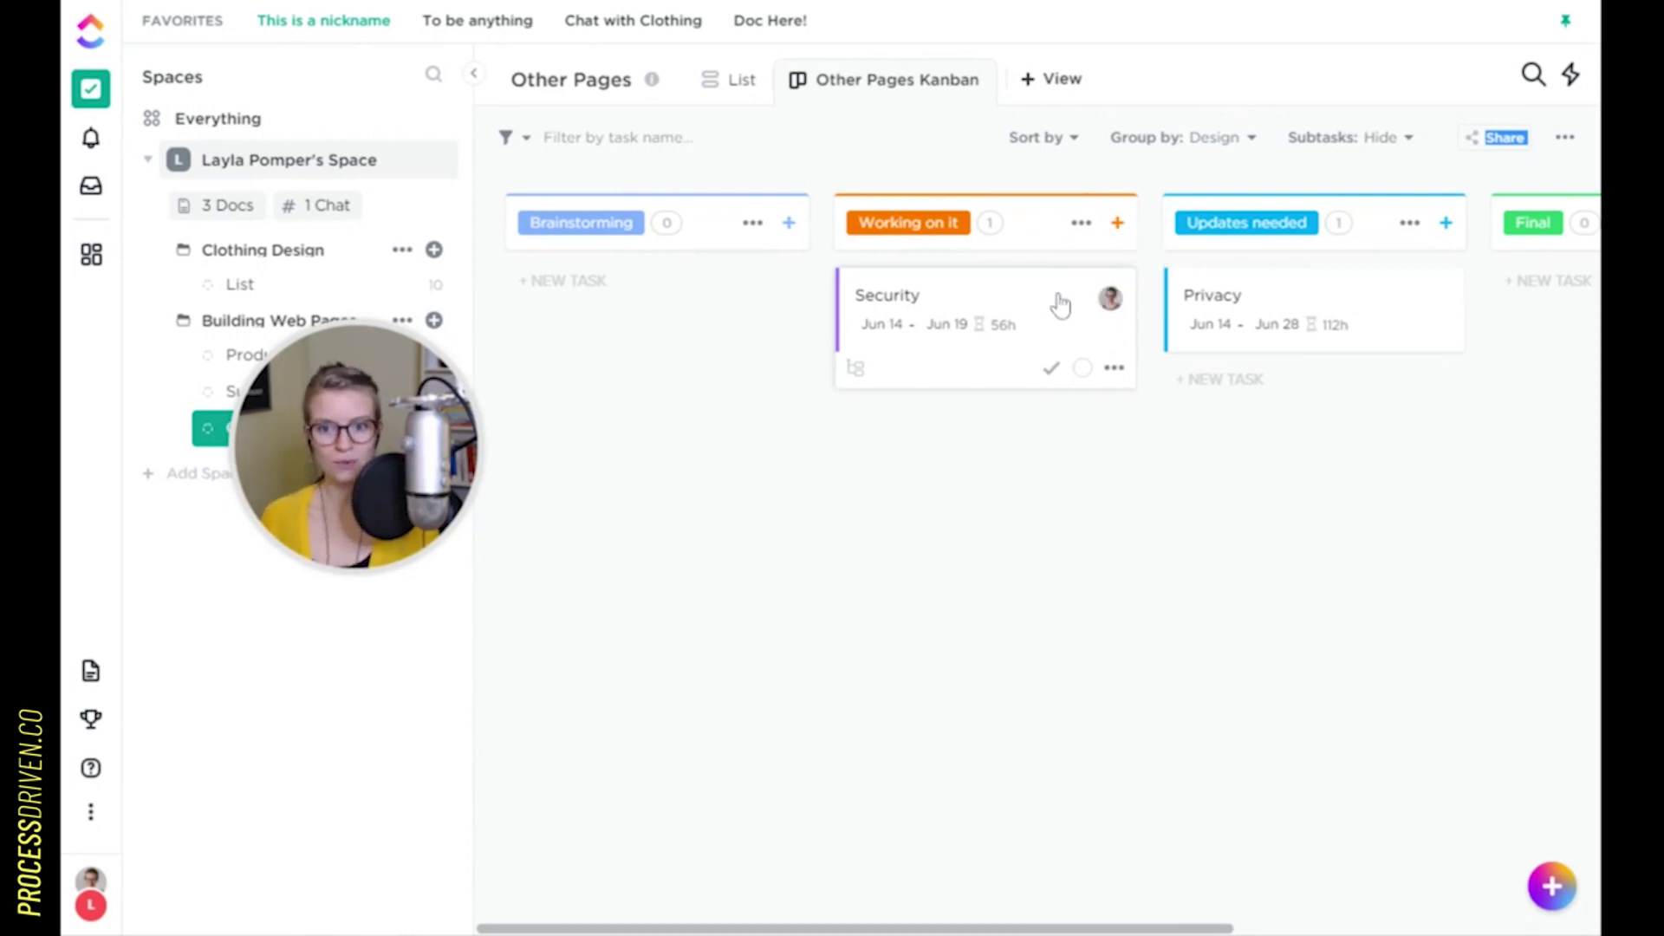
# Group the Kanban board by Assignee, and assign the Privacy task to yourself from its task window
pyautogui.click(1253, 143)
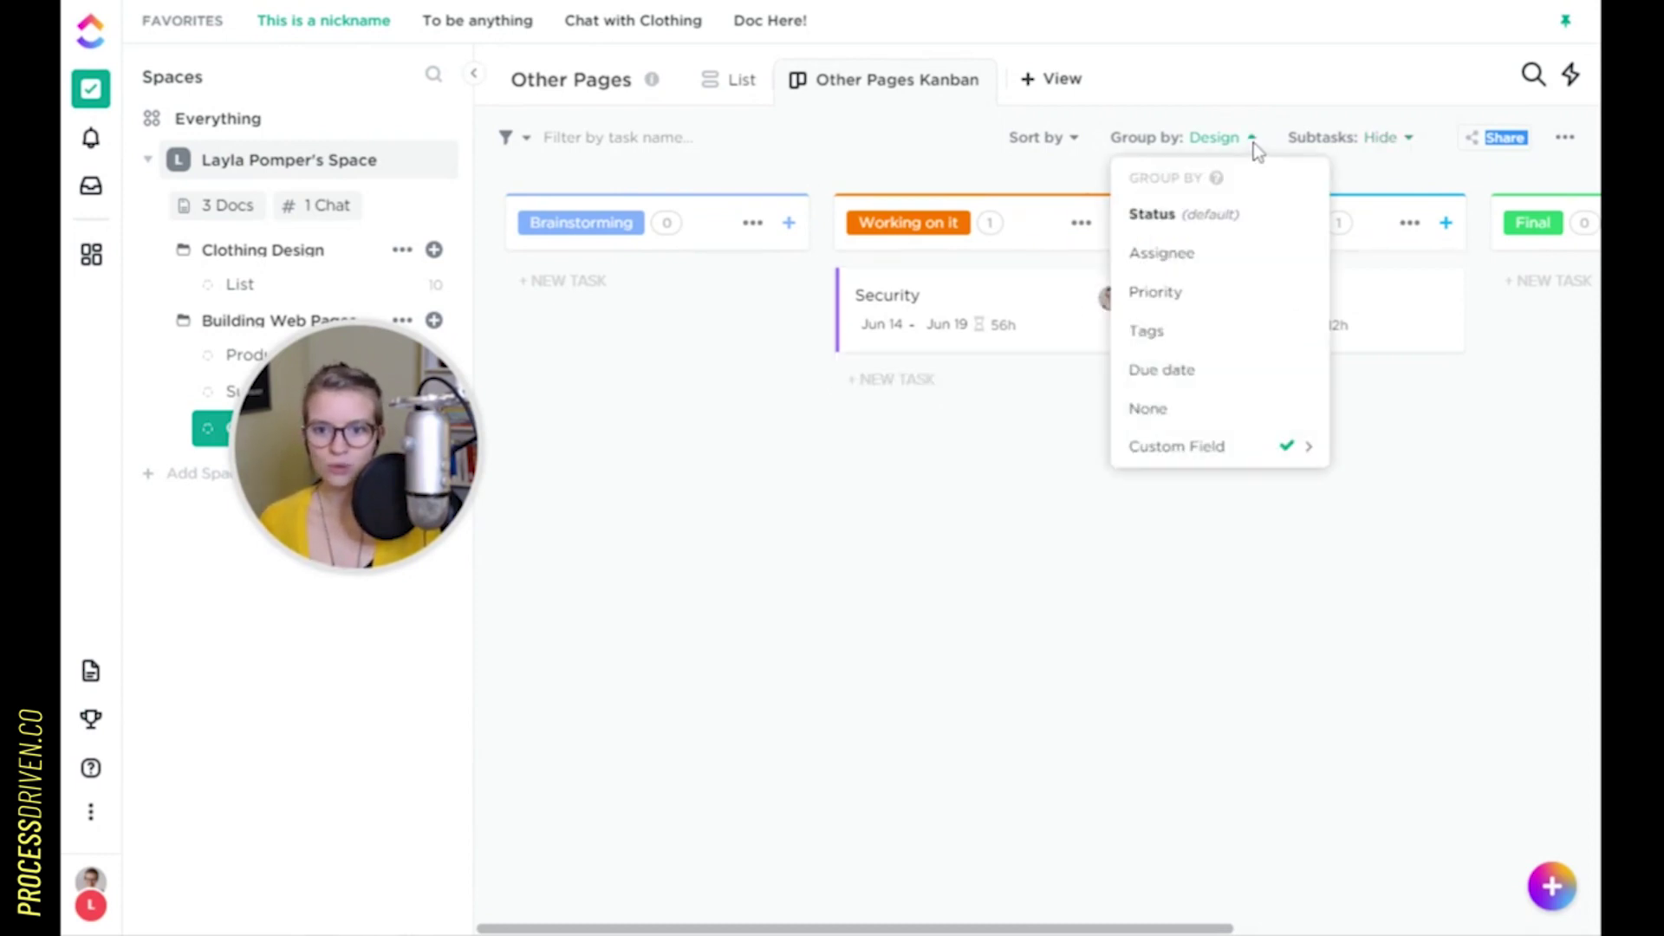
pyautogui.click(1163, 255)
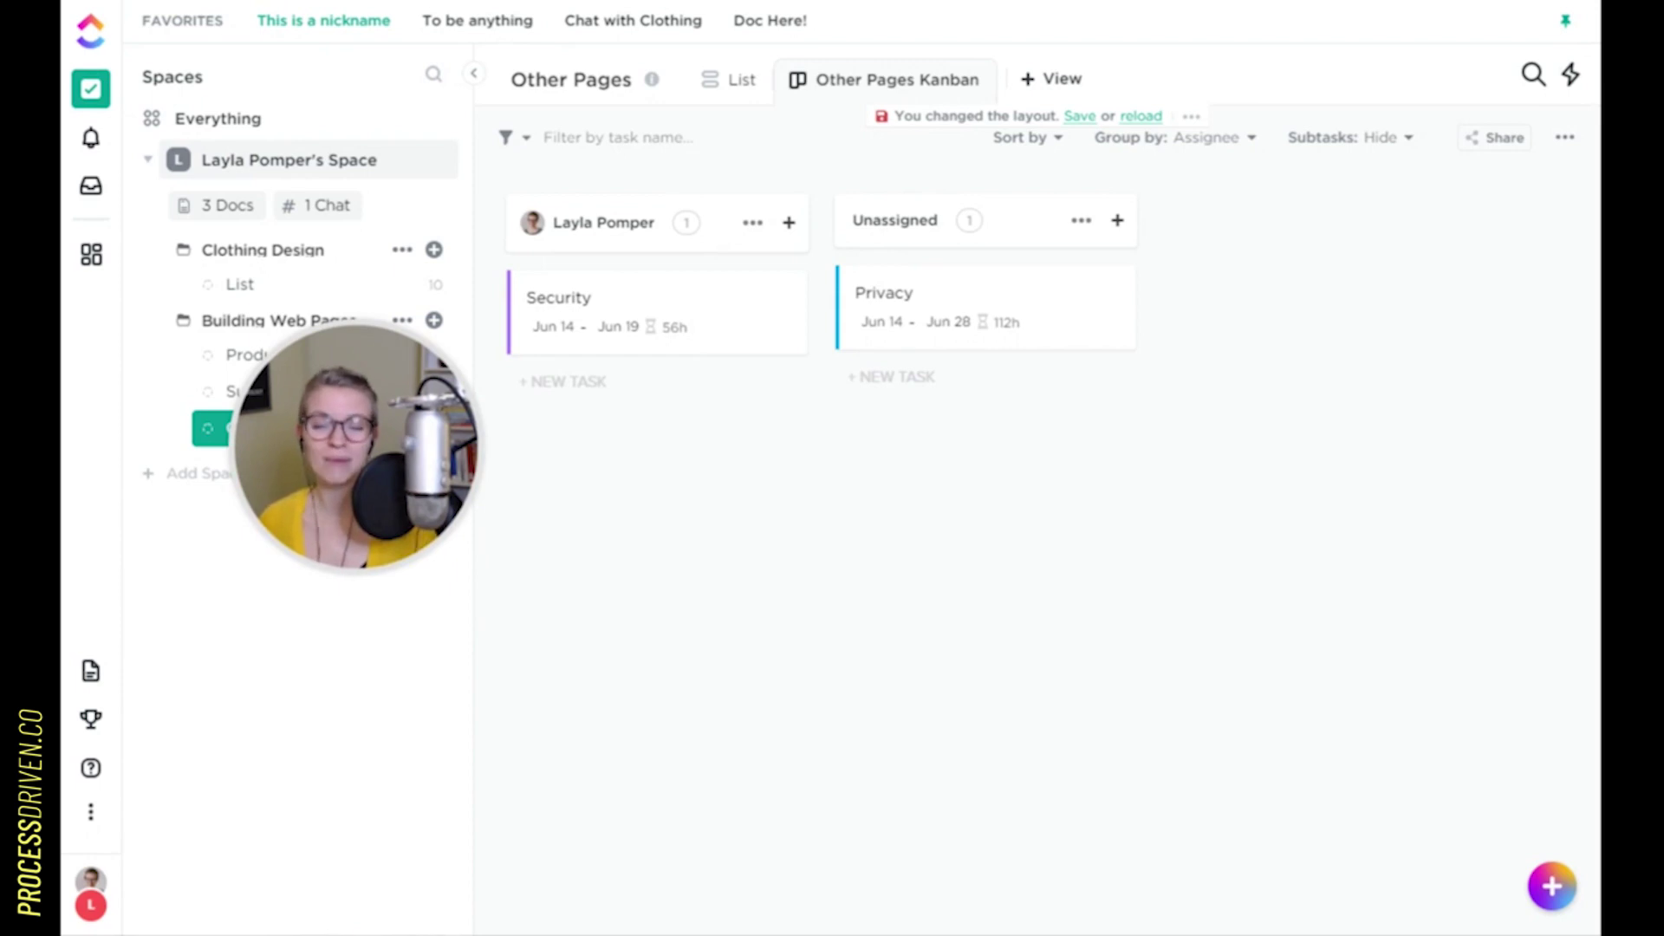
pyautogui.moveTo(1003, 313)
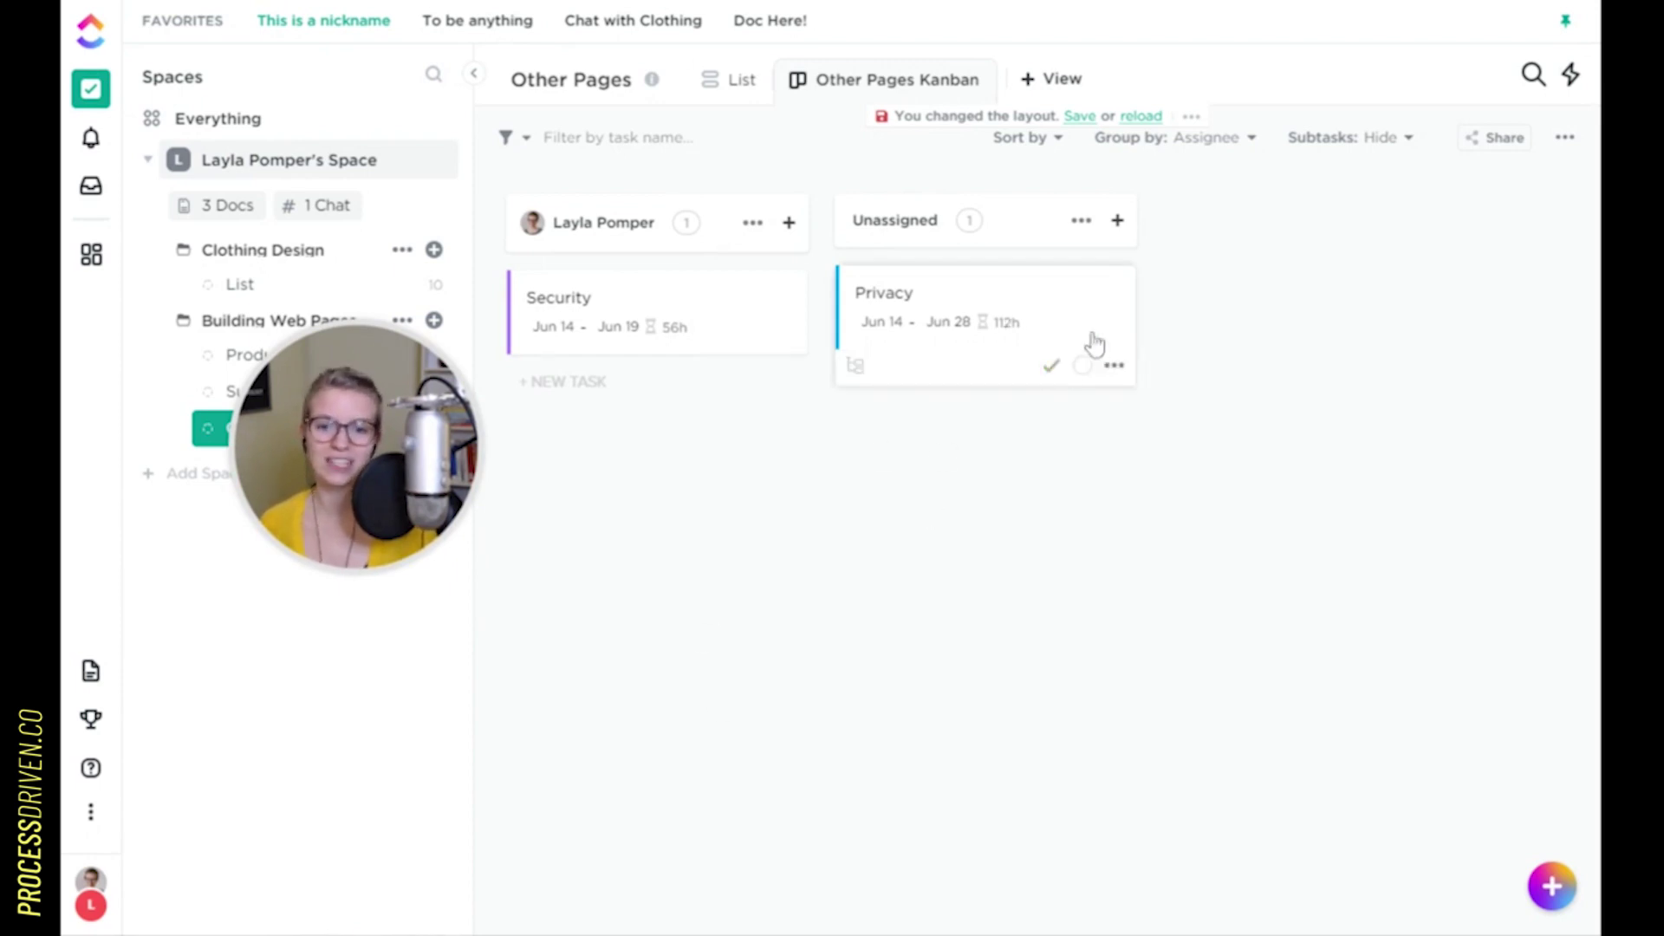
pyautogui.click(1036, 288)
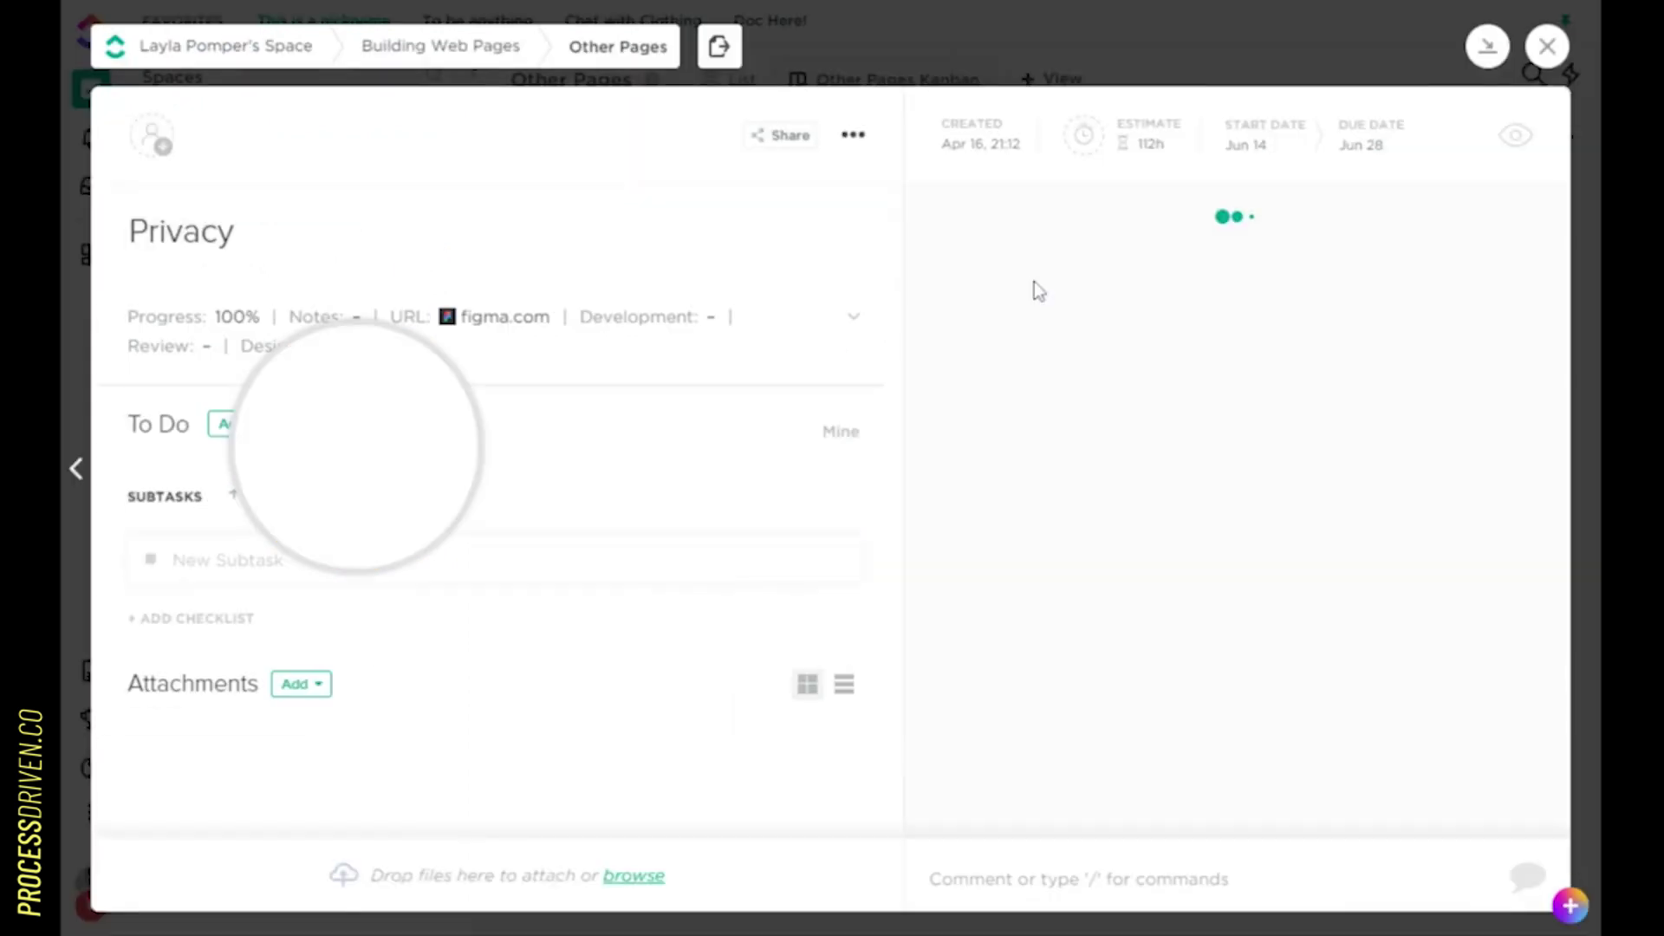
pyautogui.click(408, 136)
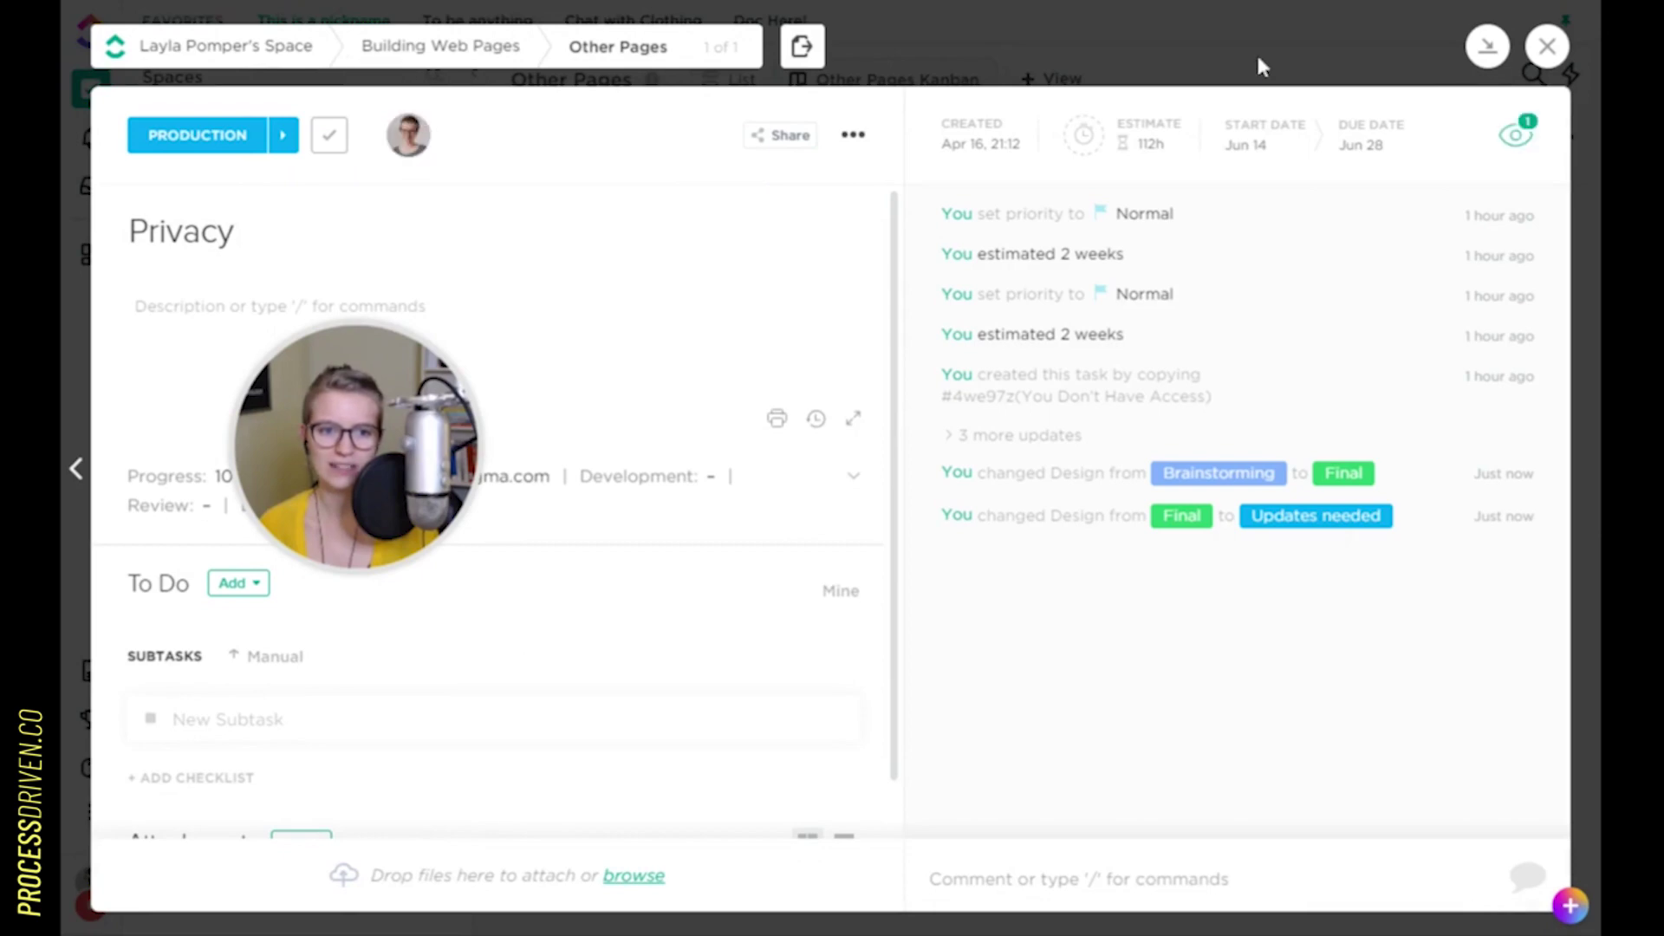
pyautogui.click(1547, 48)
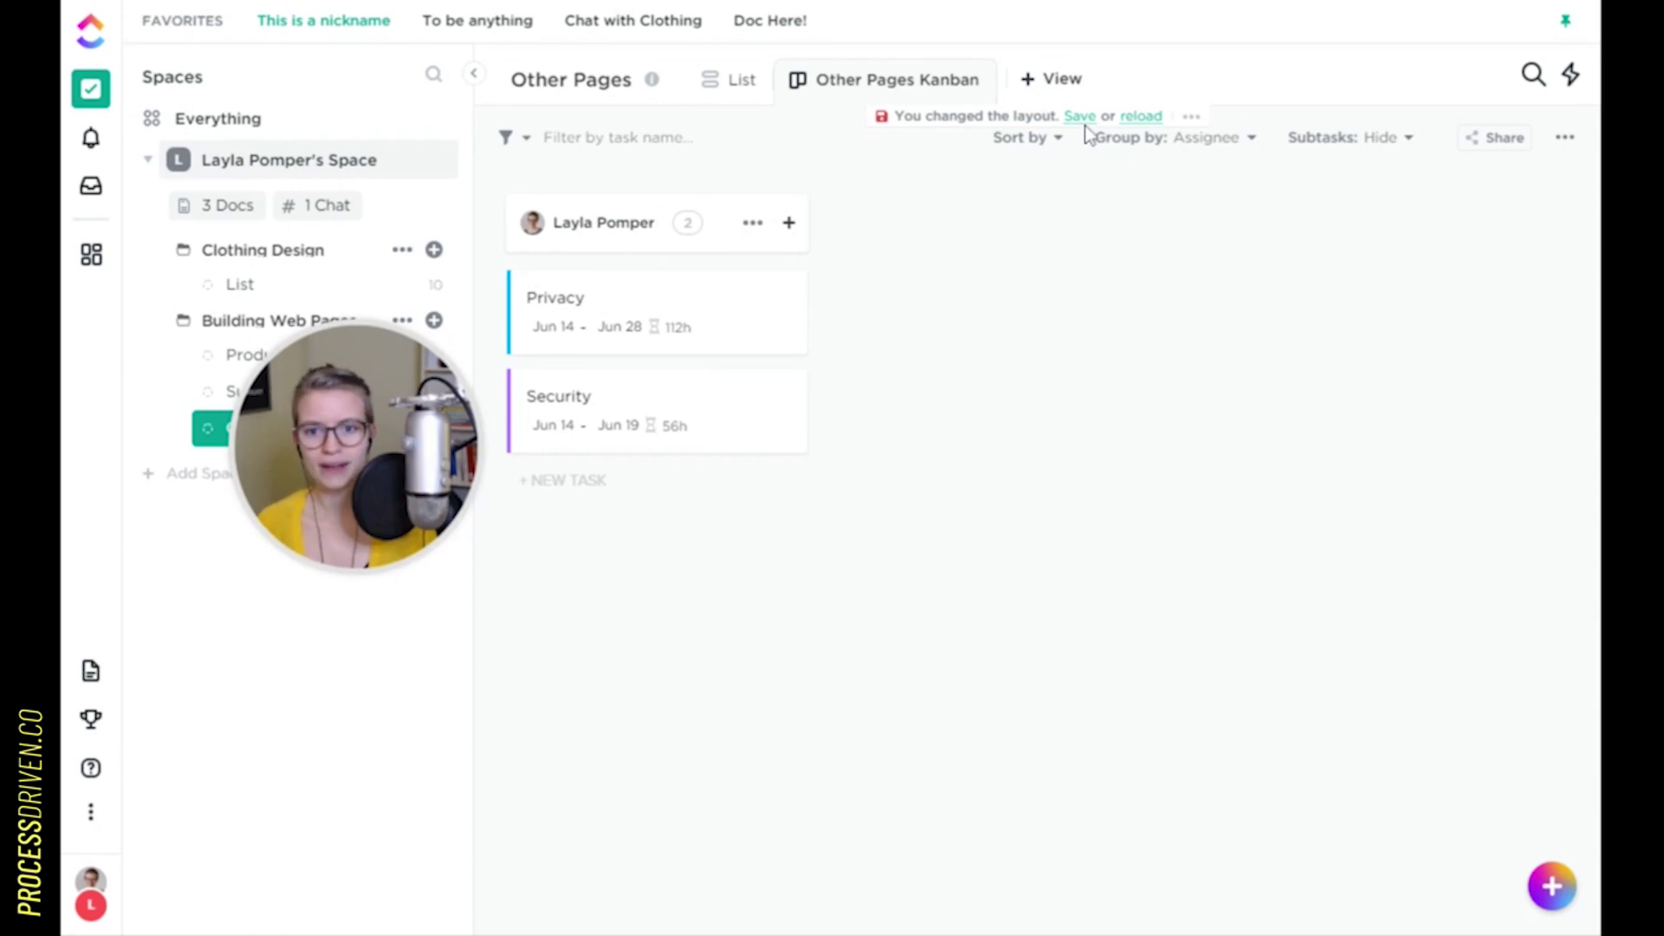
# Save the Kanban board's layout grouped by Assignee, and open the List view
pyautogui.moveTo(1075, 123)
pyautogui.click(1114, 193)
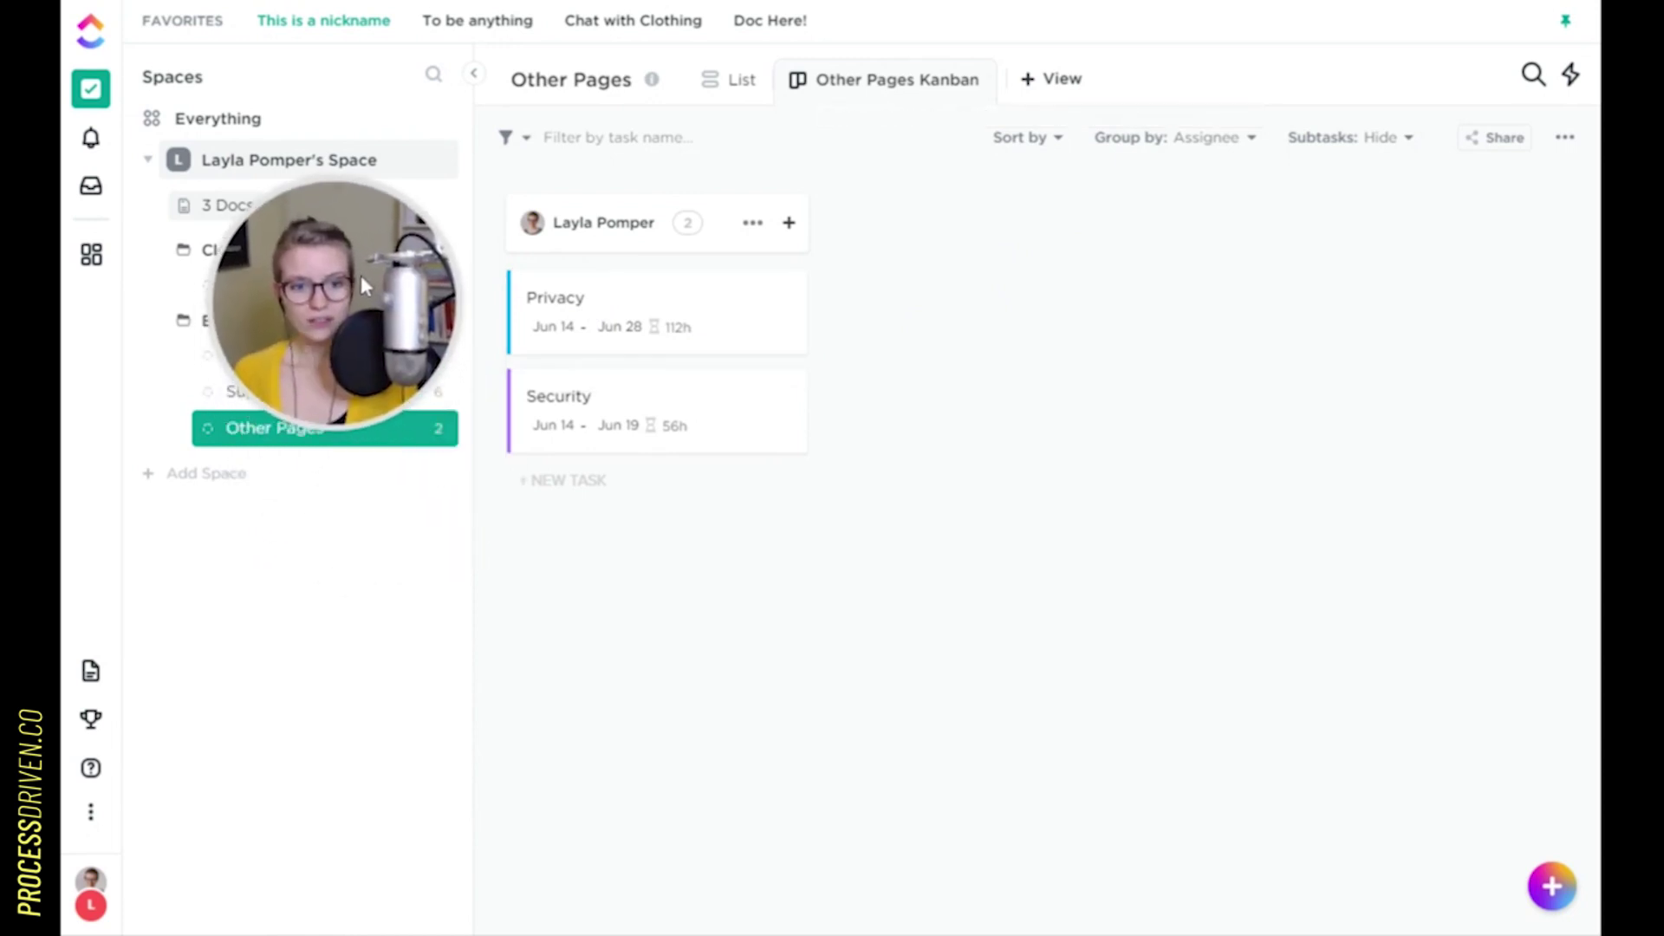
pyautogui.click(720, 103)
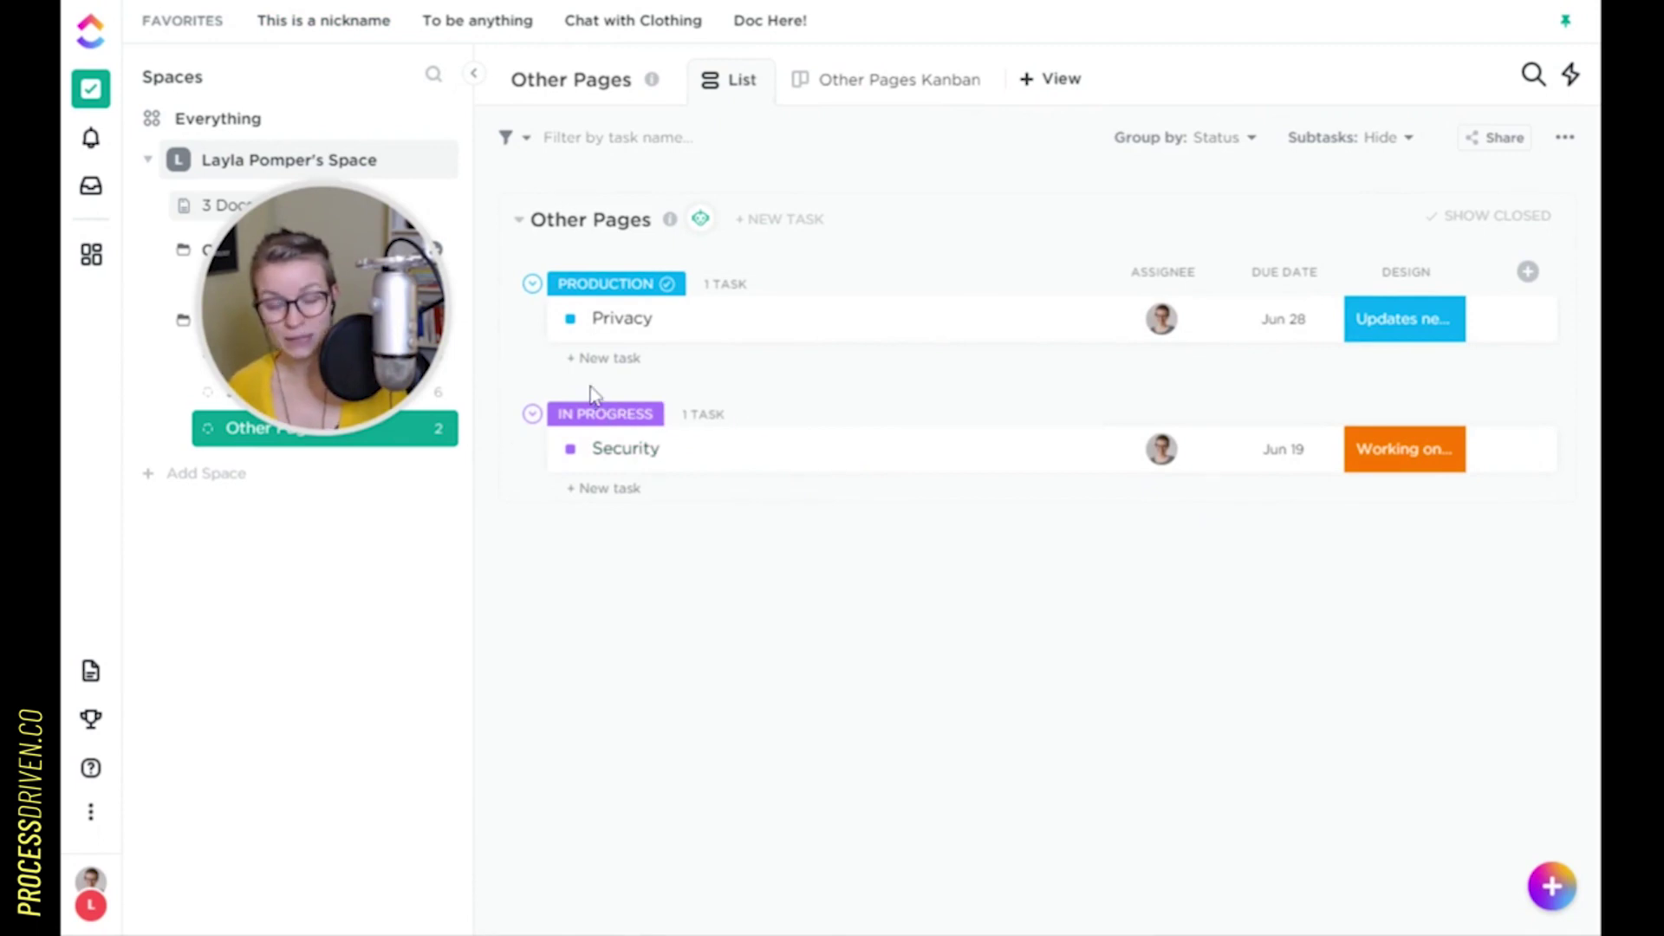
# Try selecting the Privacy and Security tasks in the List view, and clear the selection
pyautogui.click(521, 319)
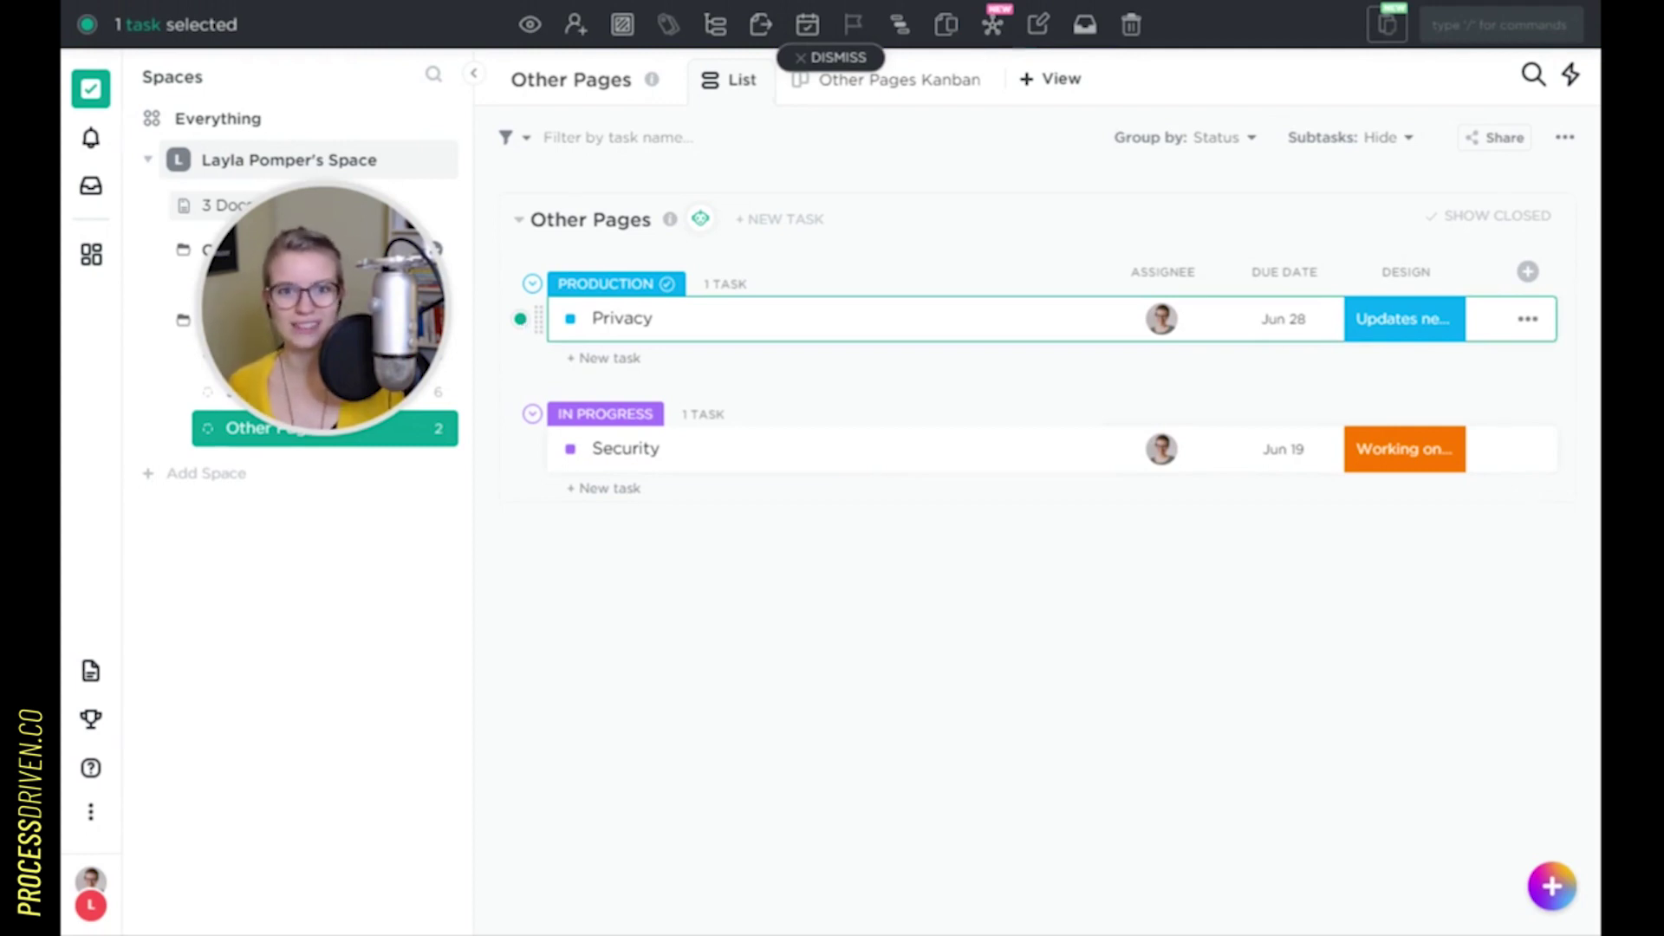
pyautogui.click(521, 449)
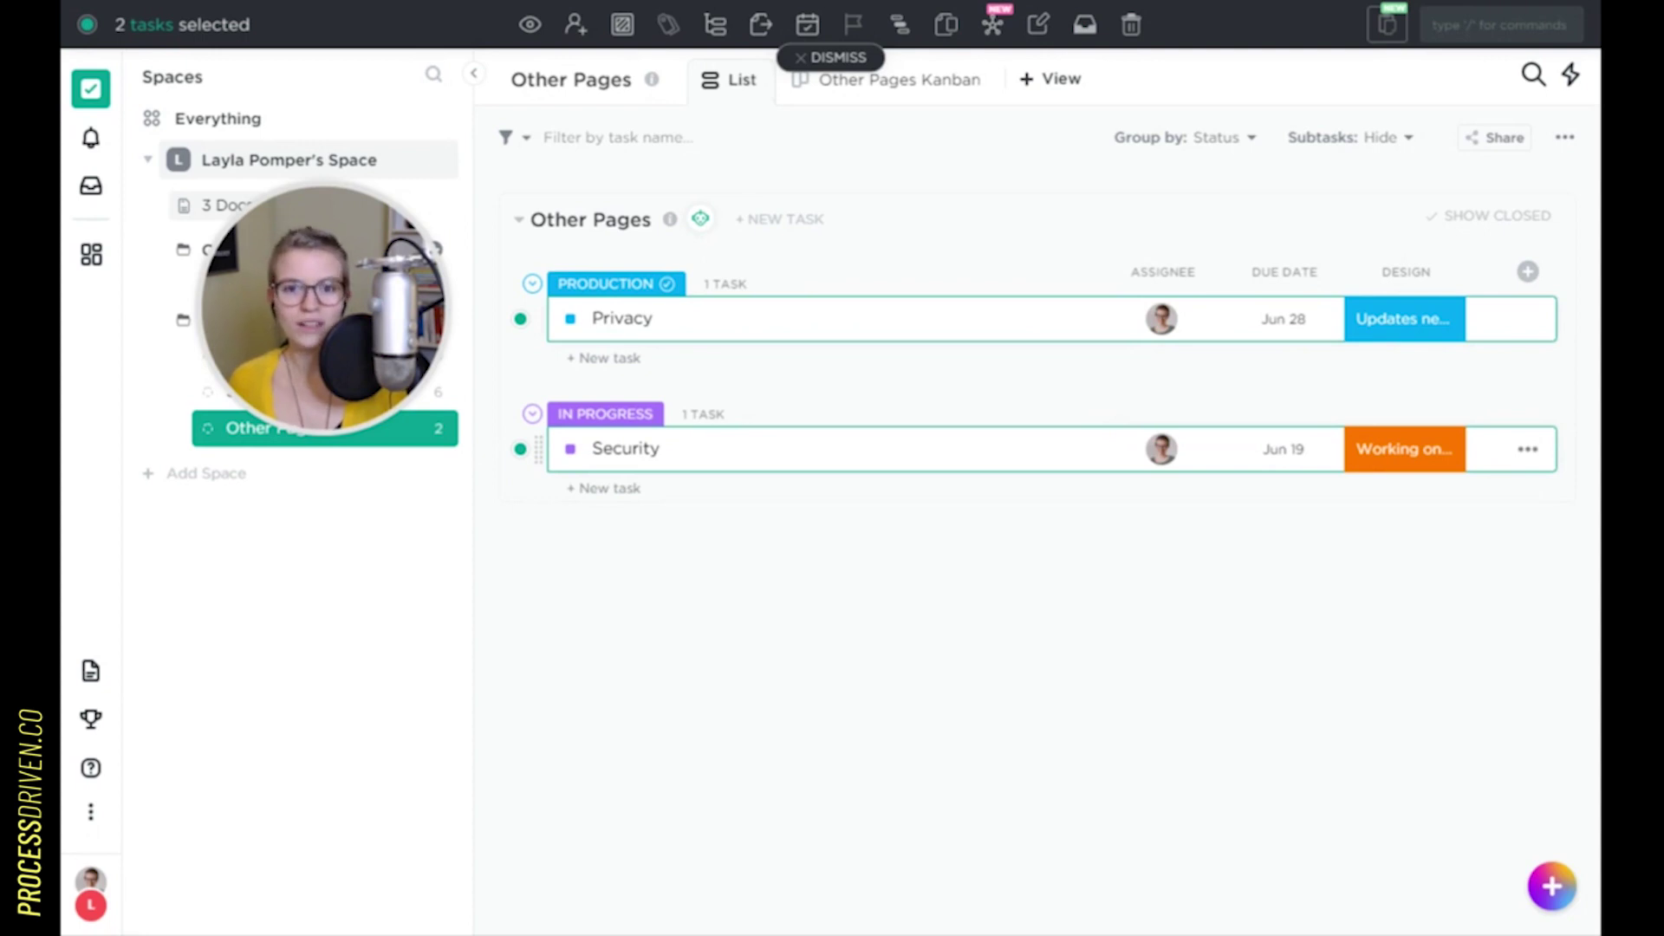
pyautogui.click(521, 451)
pyautogui.click(521, 319)
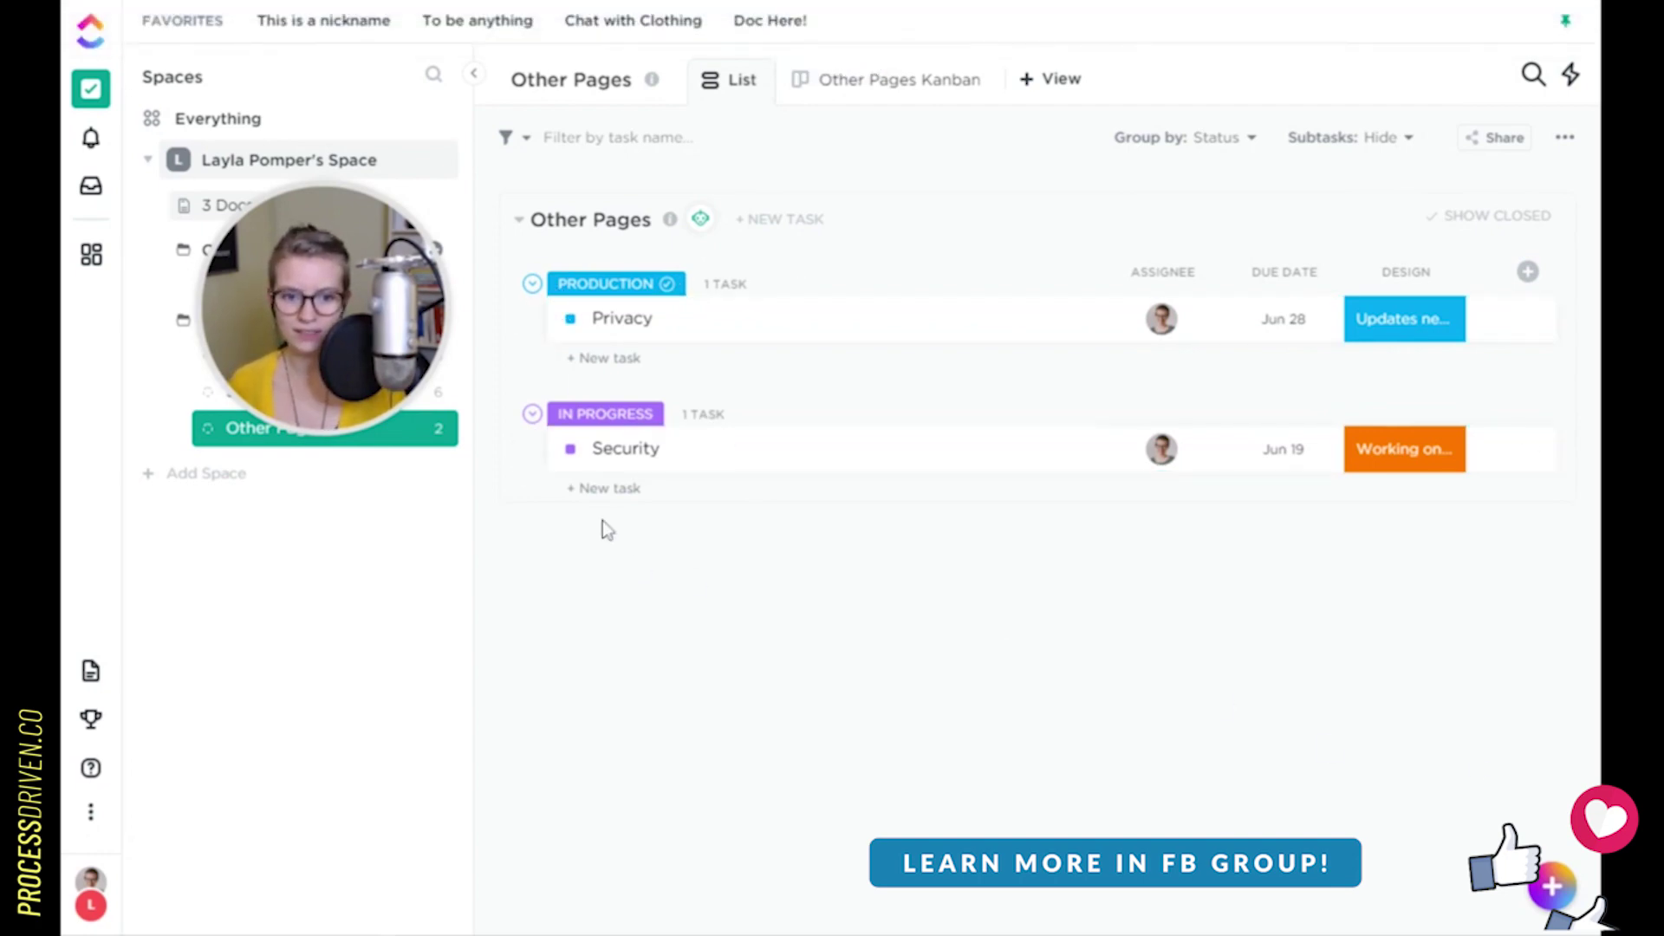
pyautogui.click(521, 451)
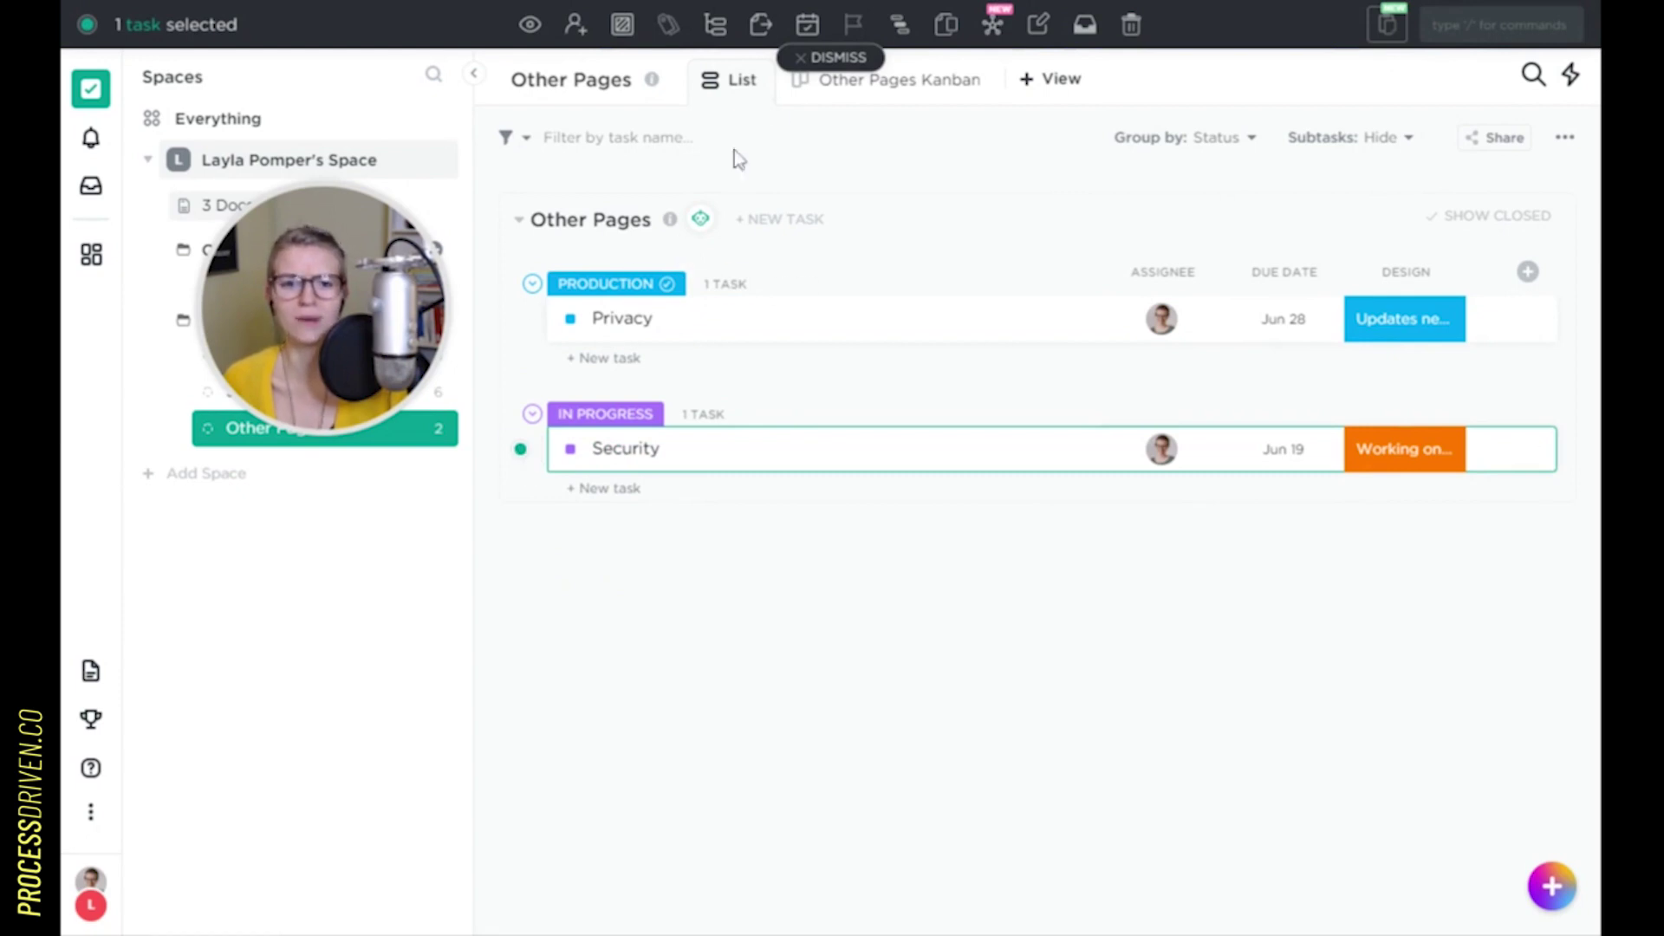
pyautogui.click(818, 59)
# Select the Privacy and Security cards on the Other Pages Kanban board and remove all their assignees in bulk
pyautogui.click(832, 79)
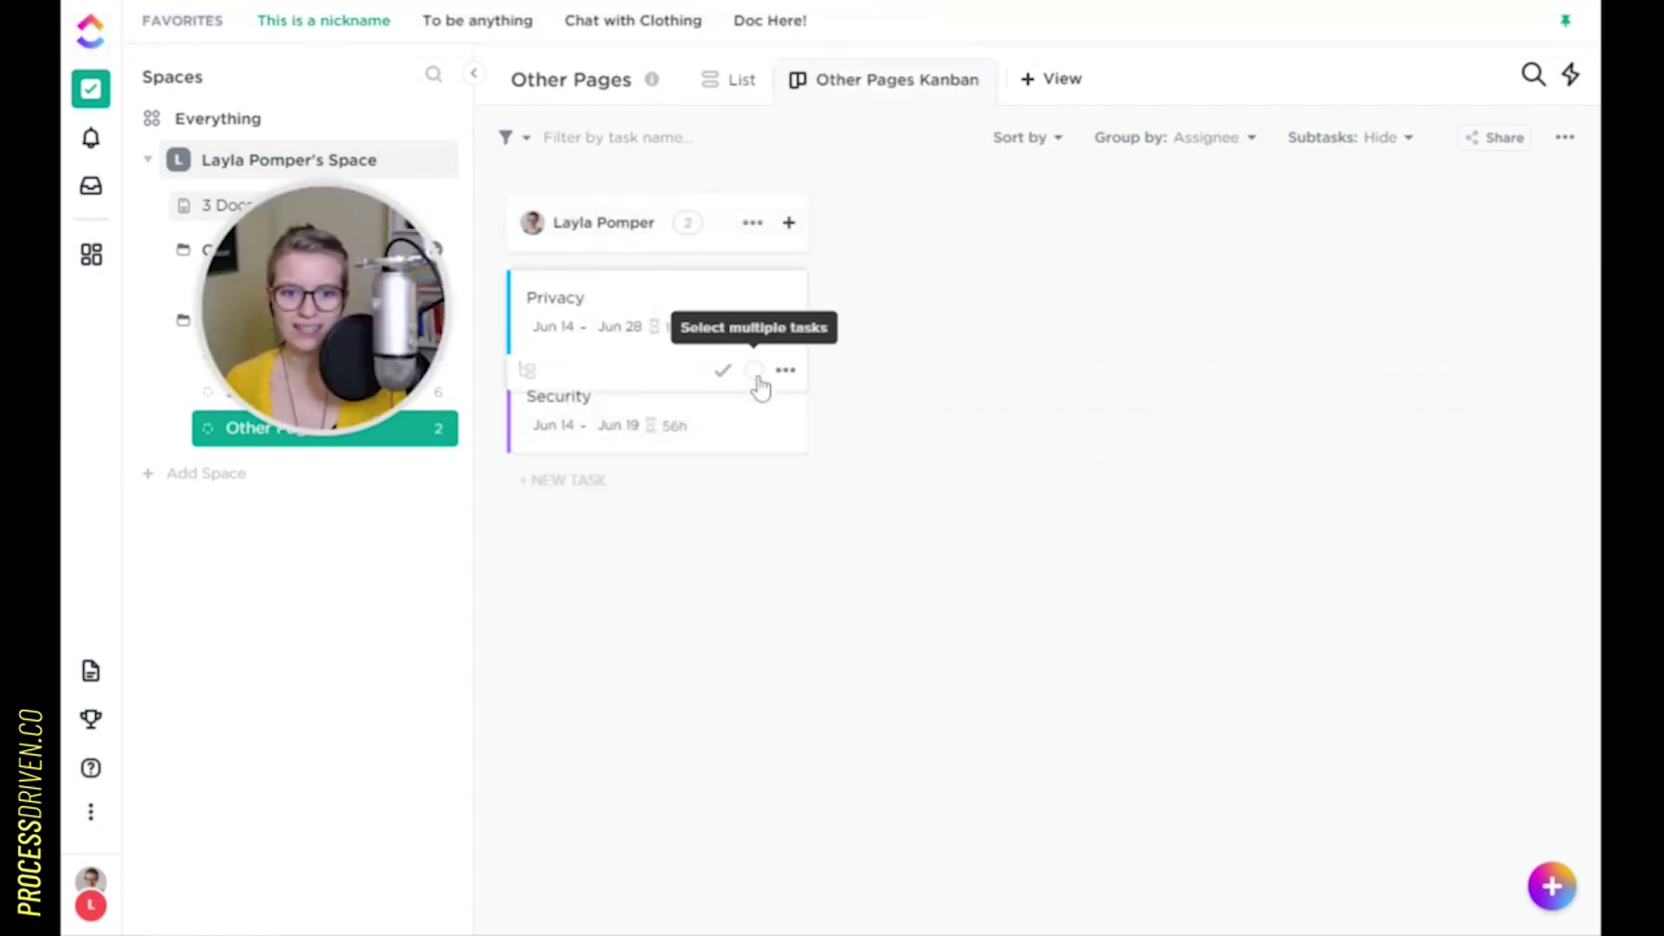
pyautogui.click(754, 371)
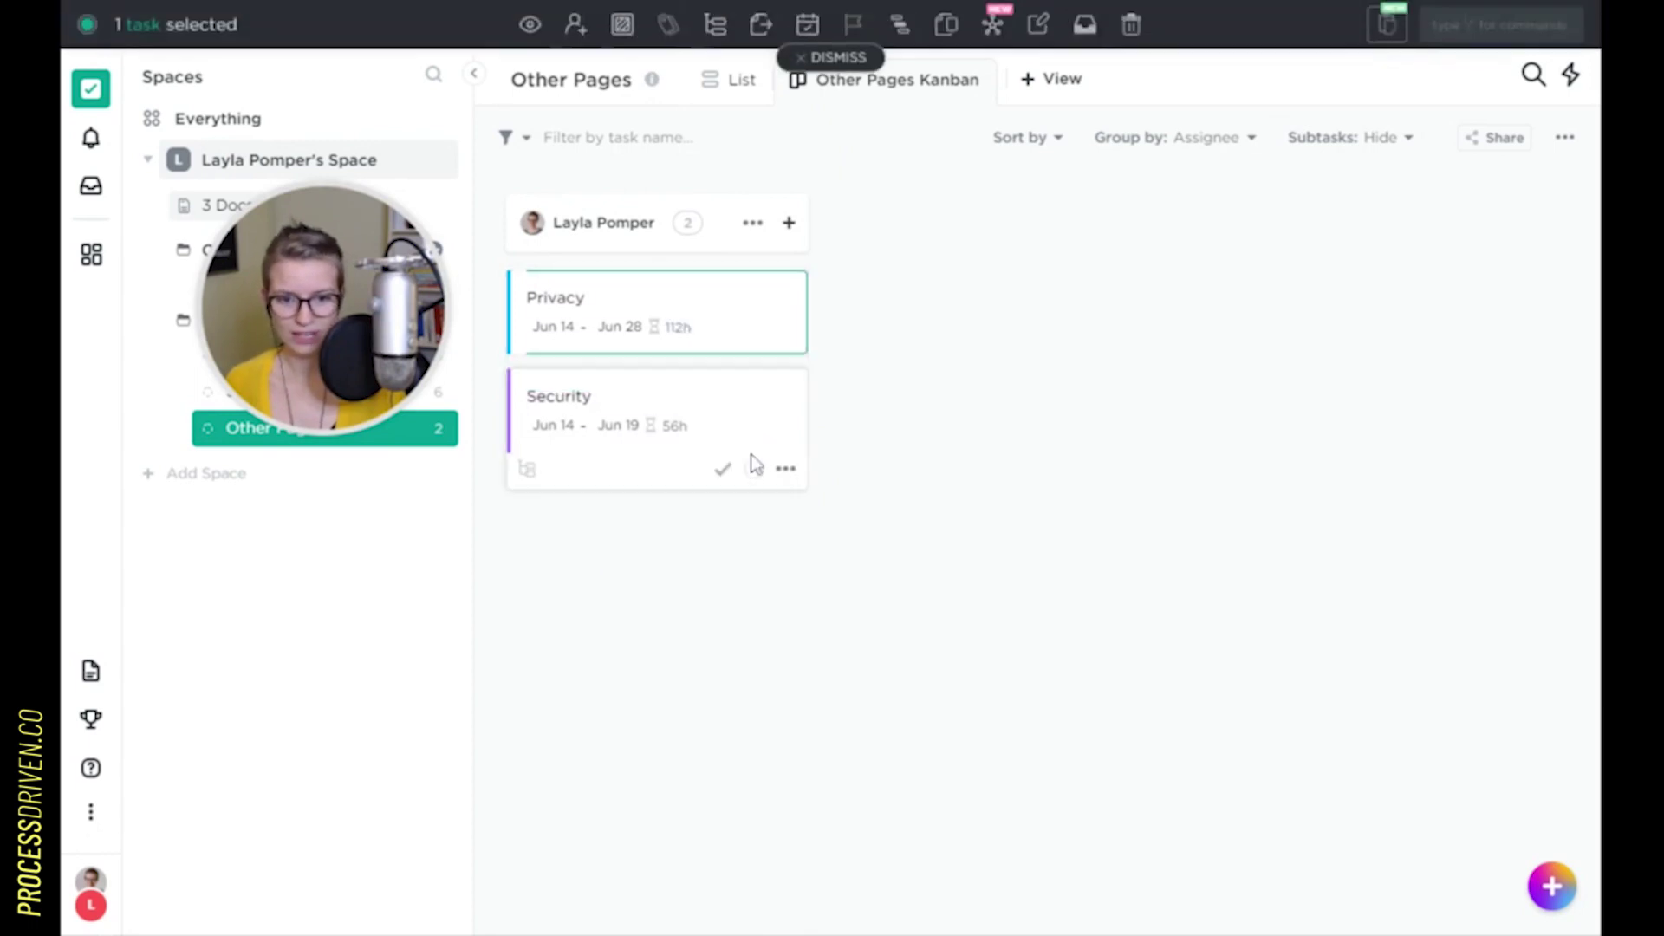
pyautogui.click(754, 469)
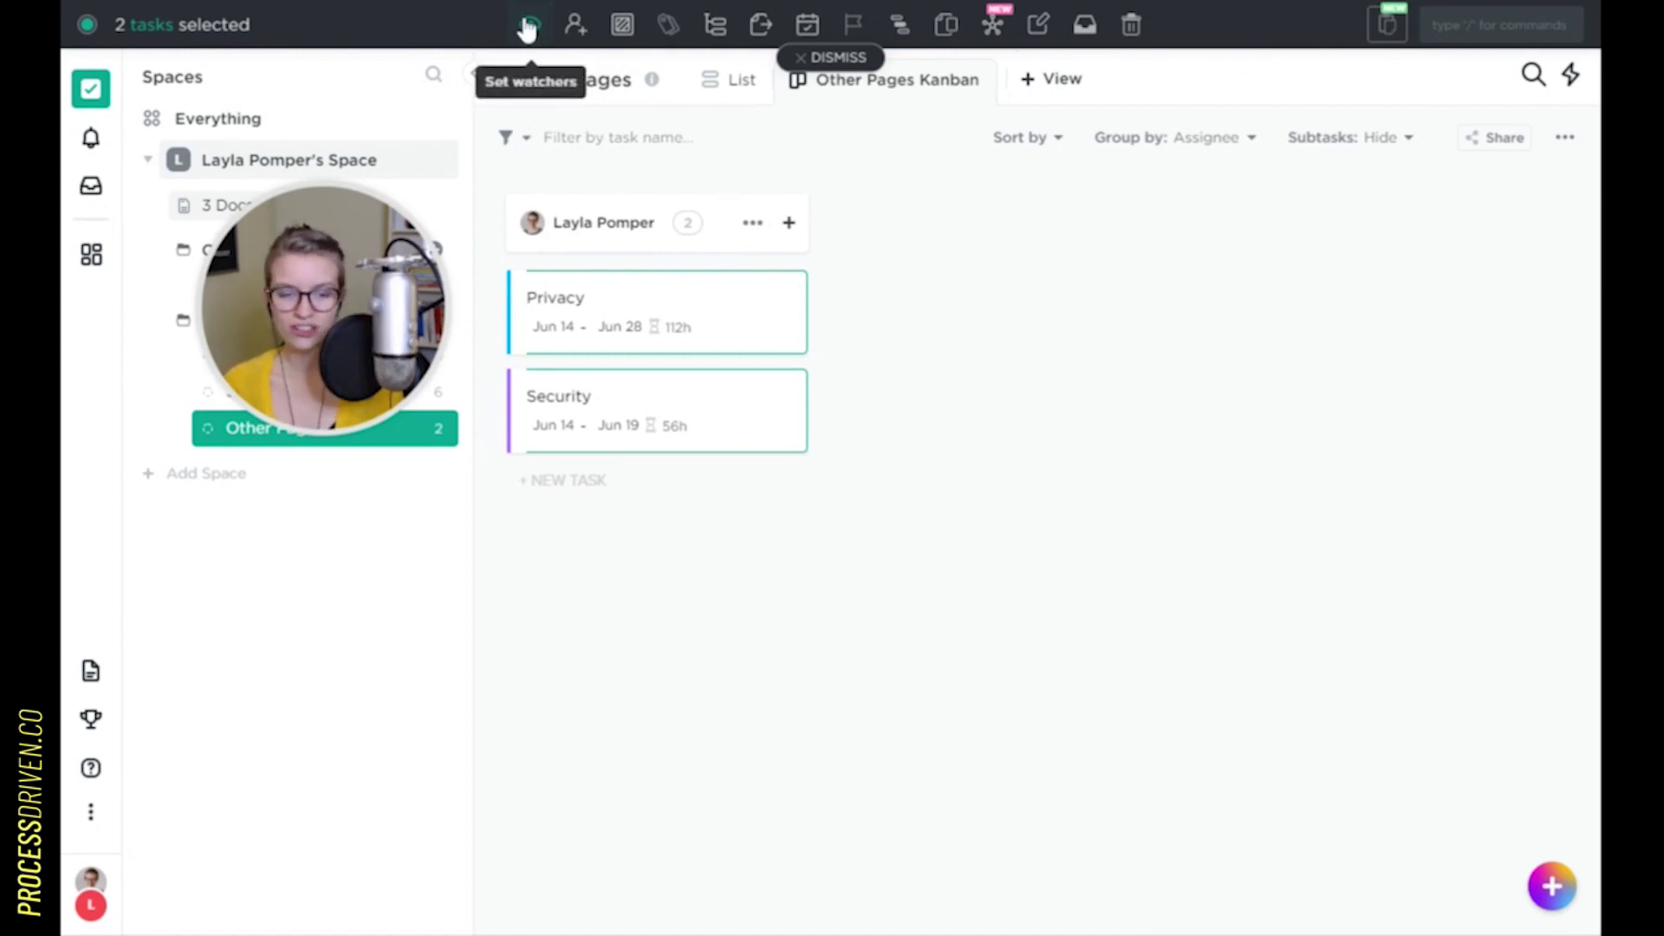
pyautogui.click(582, 36)
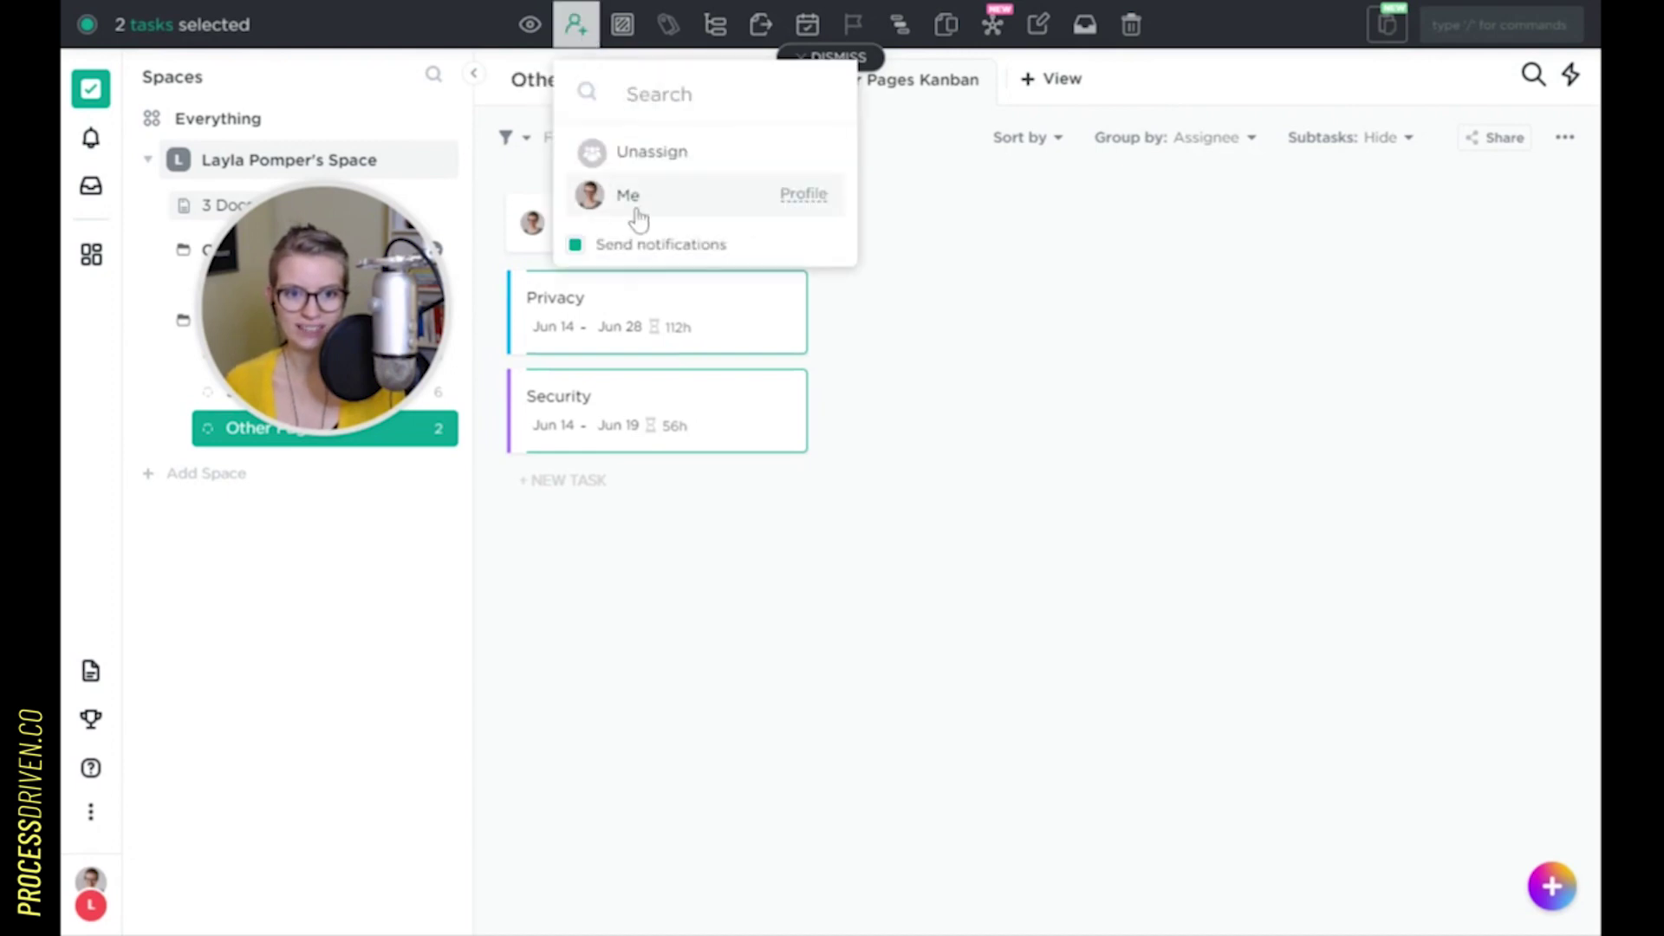
pyautogui.click(646, 151)
pyautogui.click(582, 26)
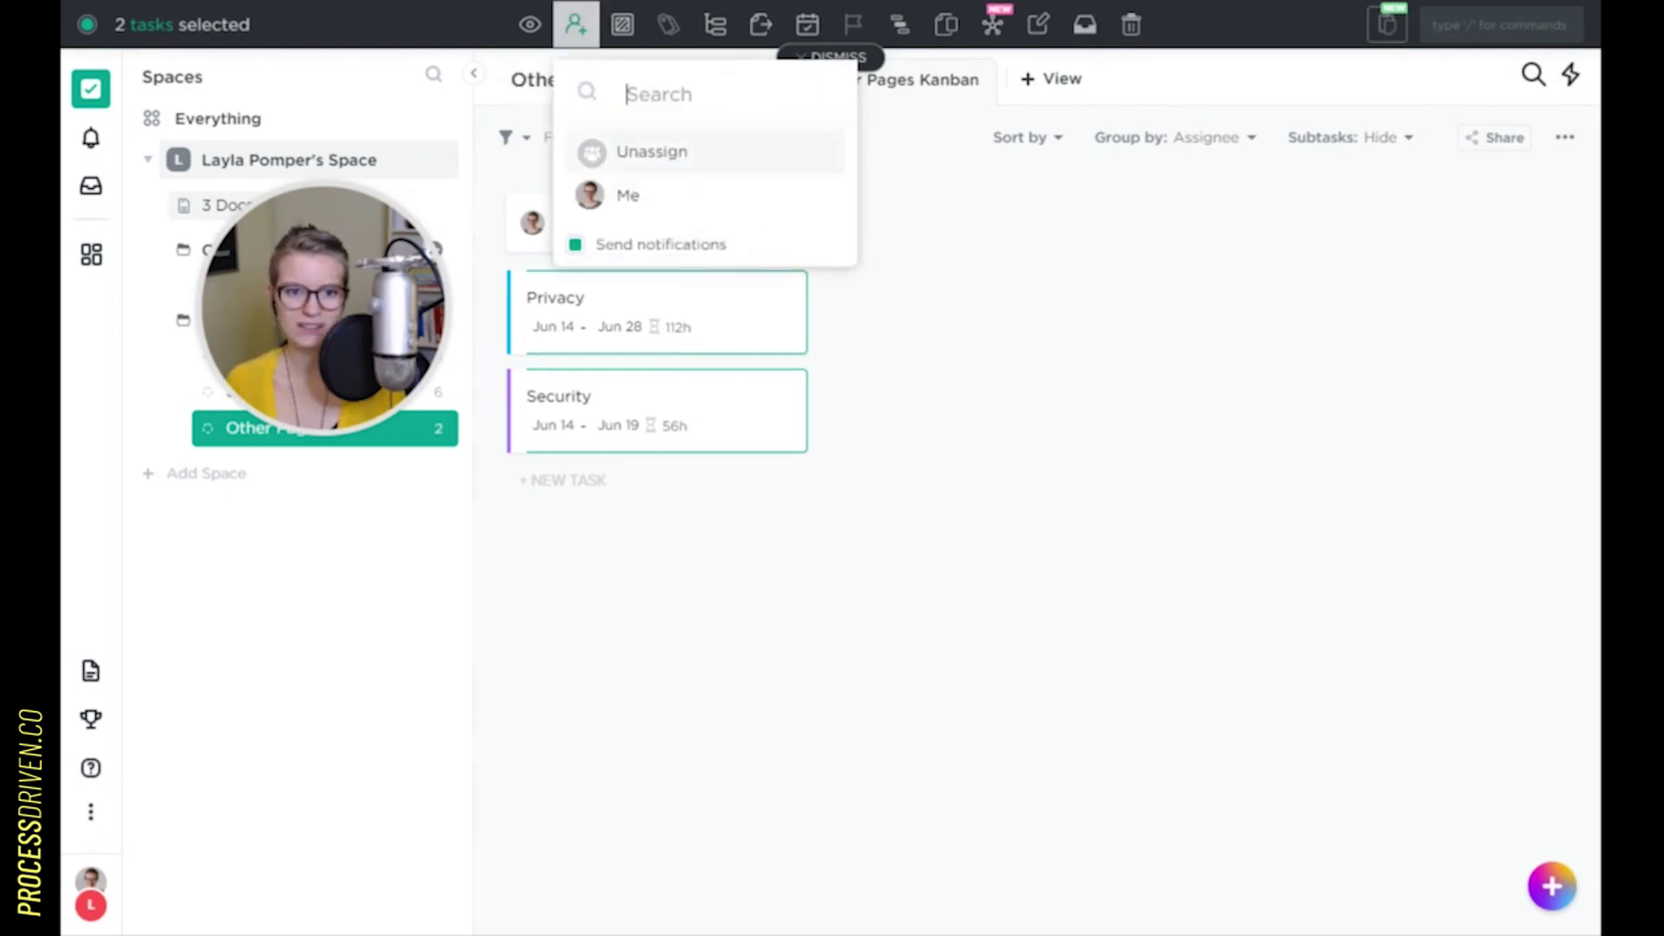
pyautogui.click(646, 149)
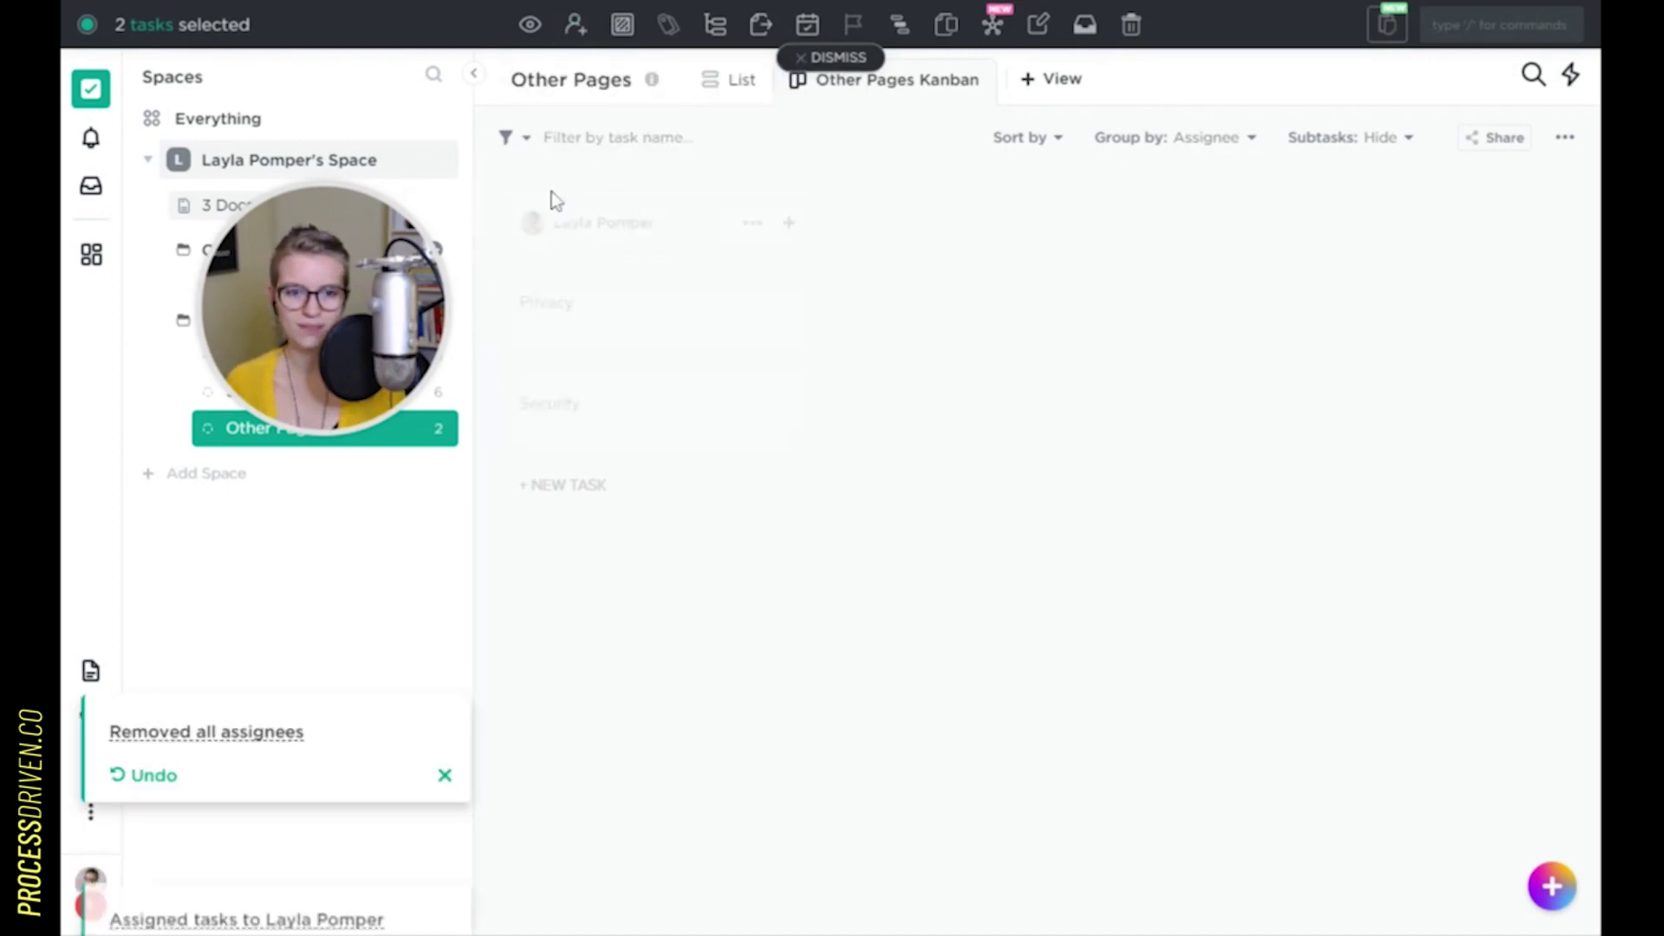
pyautogui.click(576, 25)
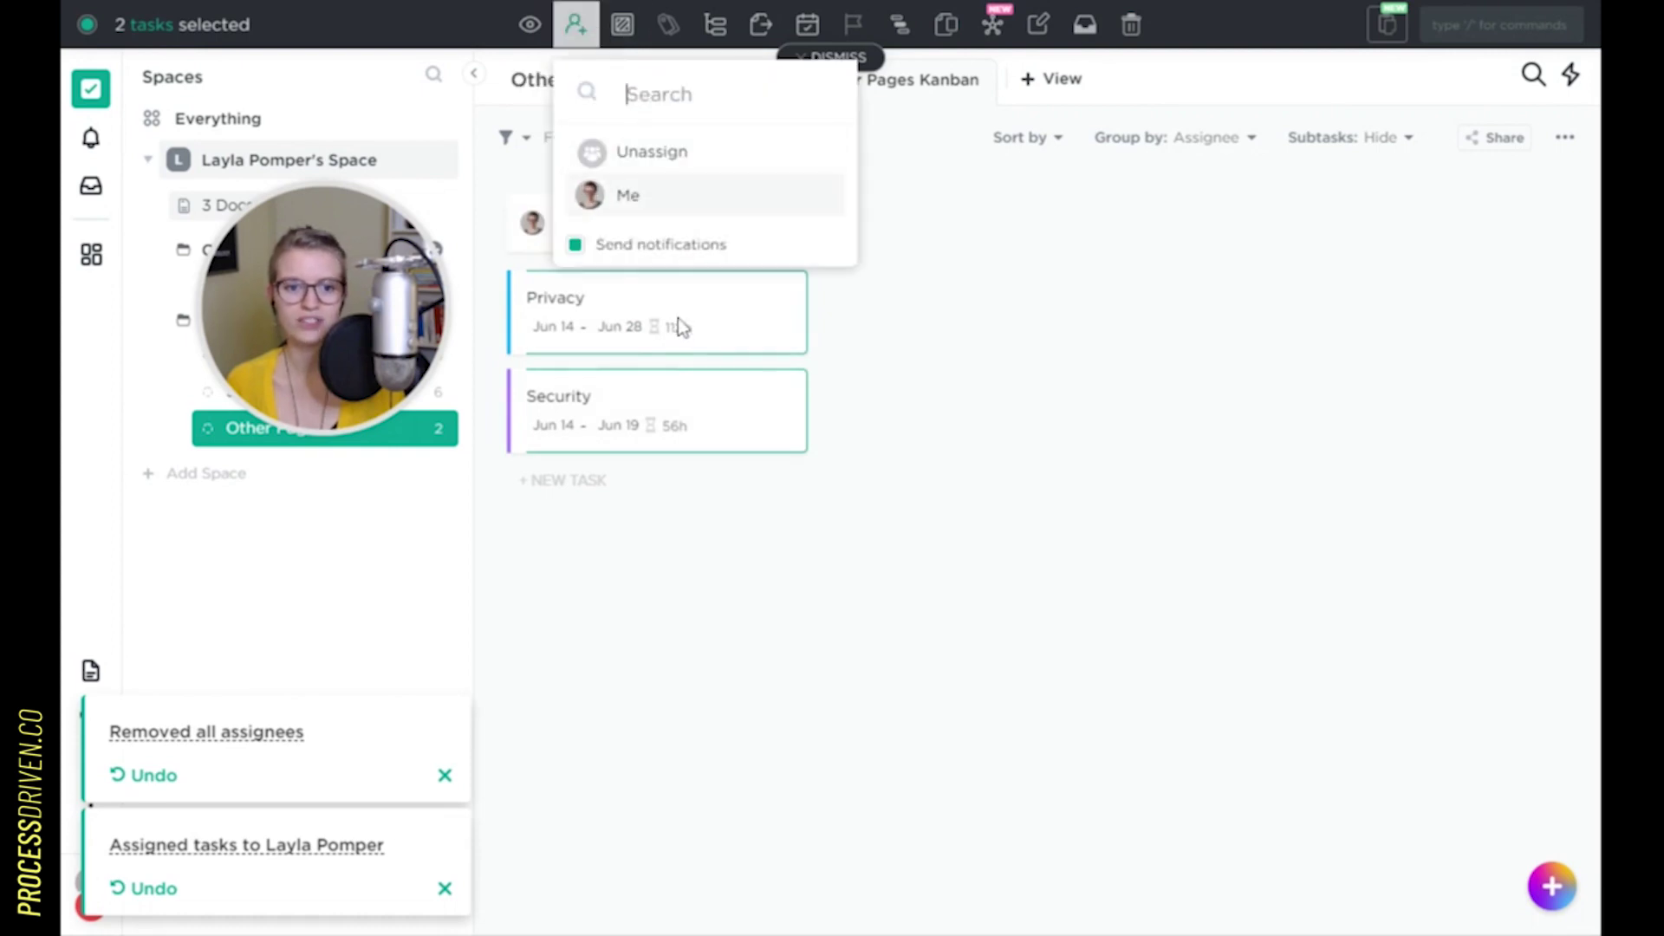
pyautogui.press('Escape')
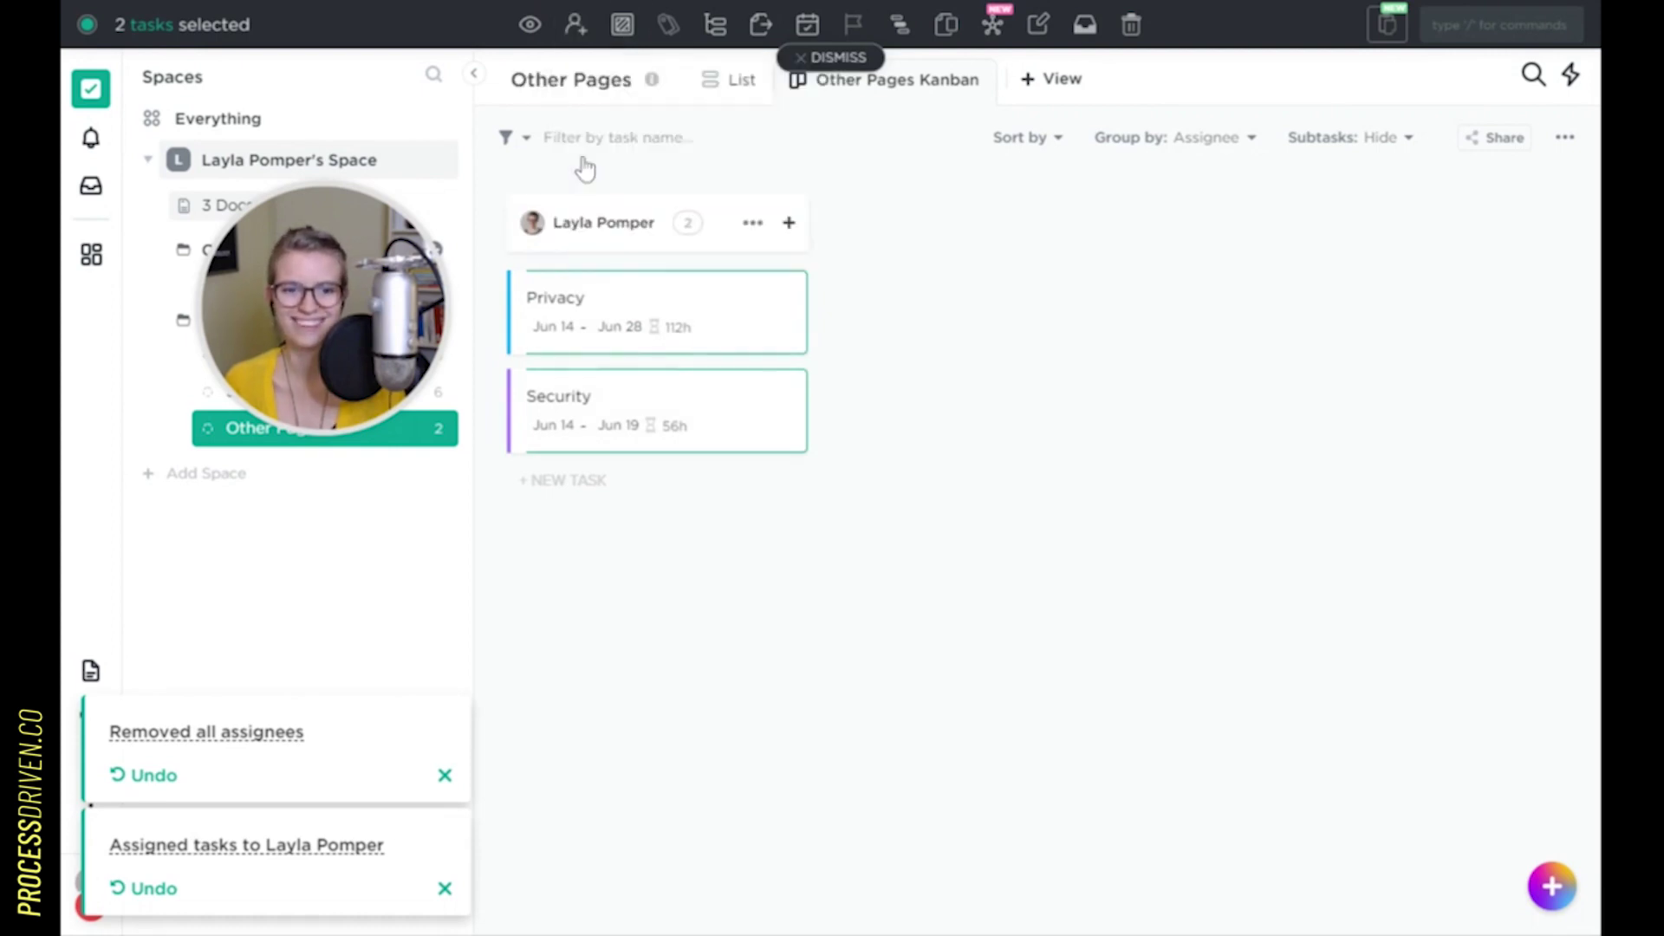
# Set both selected tasks' status to Update required and their Design custom field to Working on it
pyautogui.click(634, 38)
pyautogui.click(690, 202)
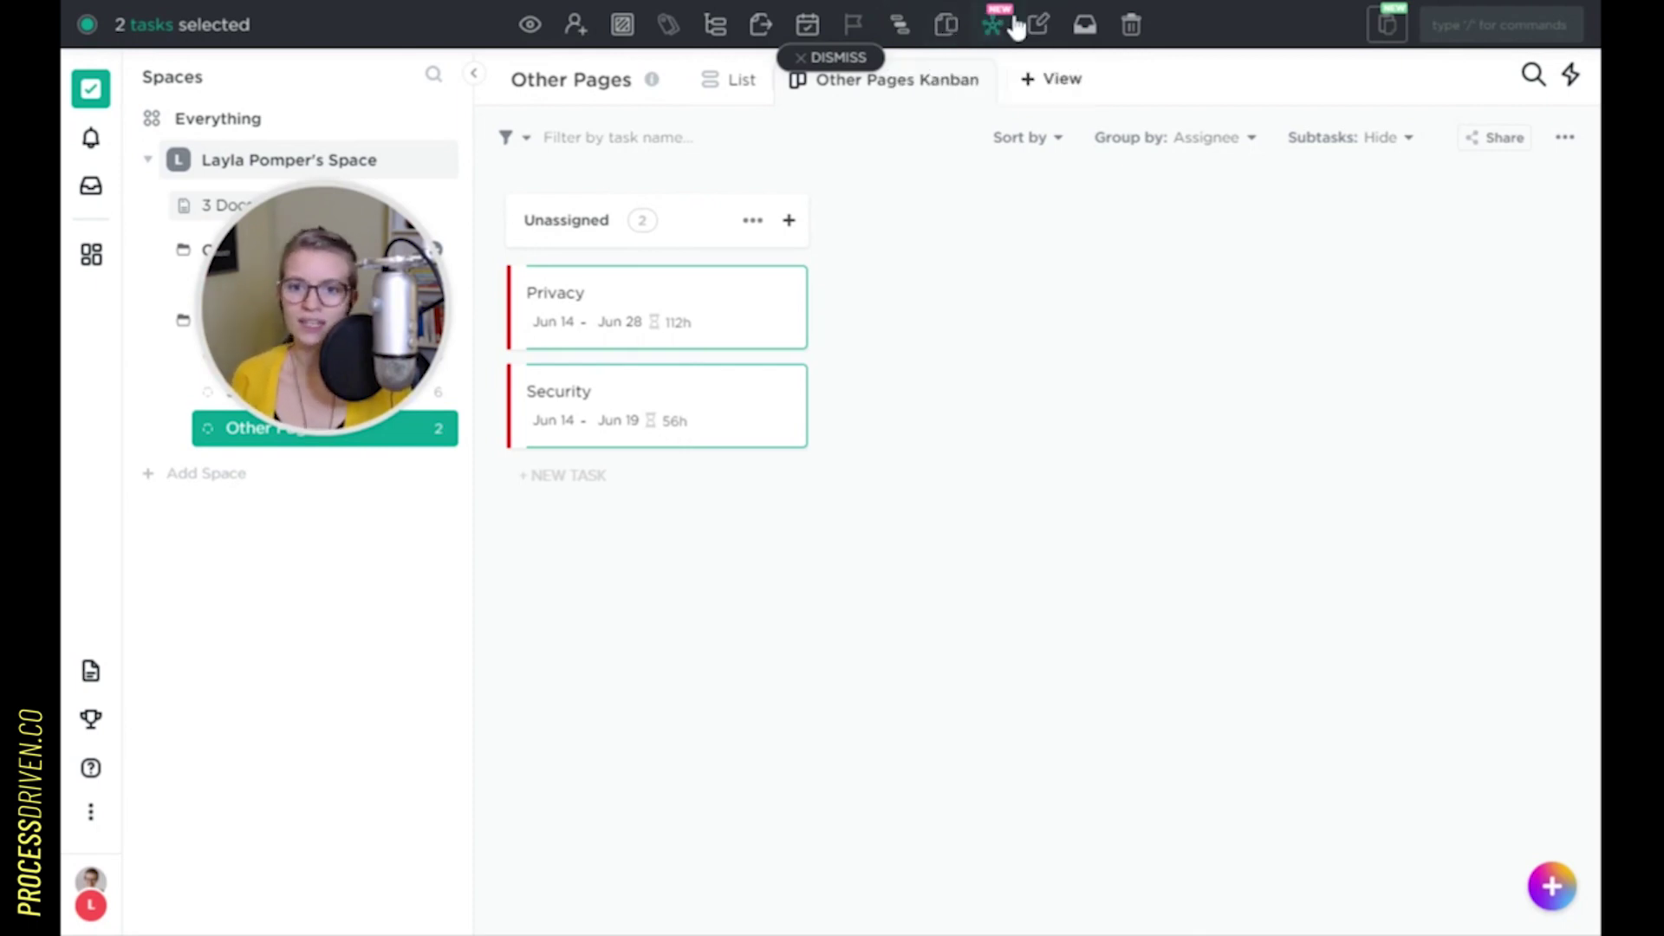
pyautogui.click(1042, 26)
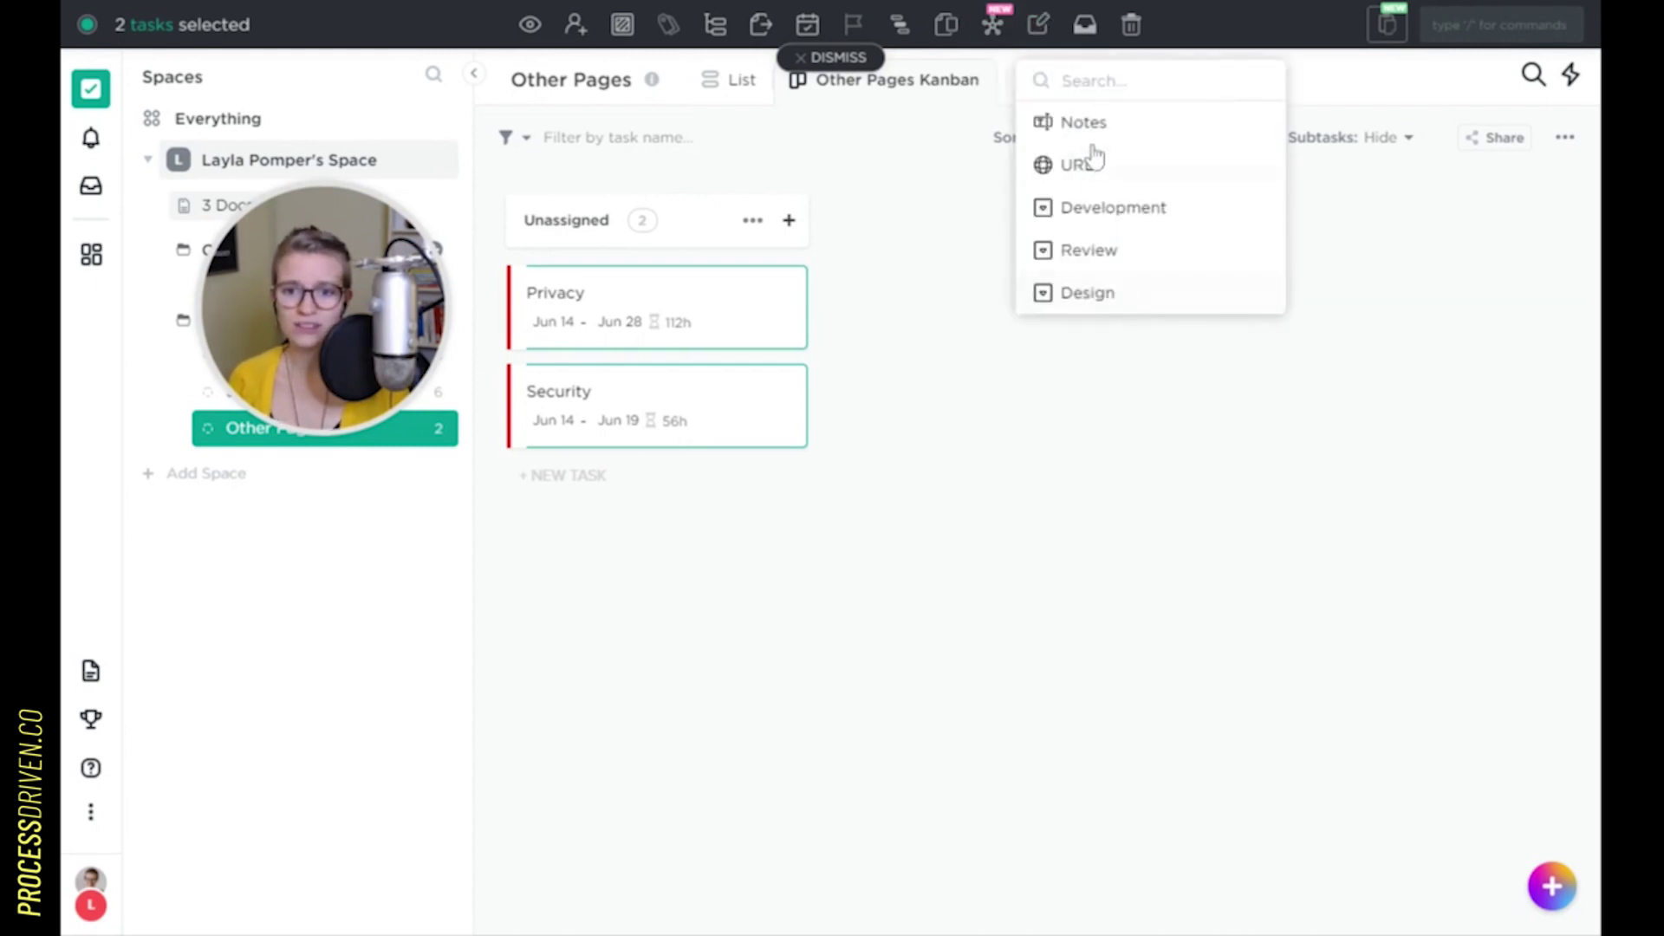
pyautogui.click(1097, 295)
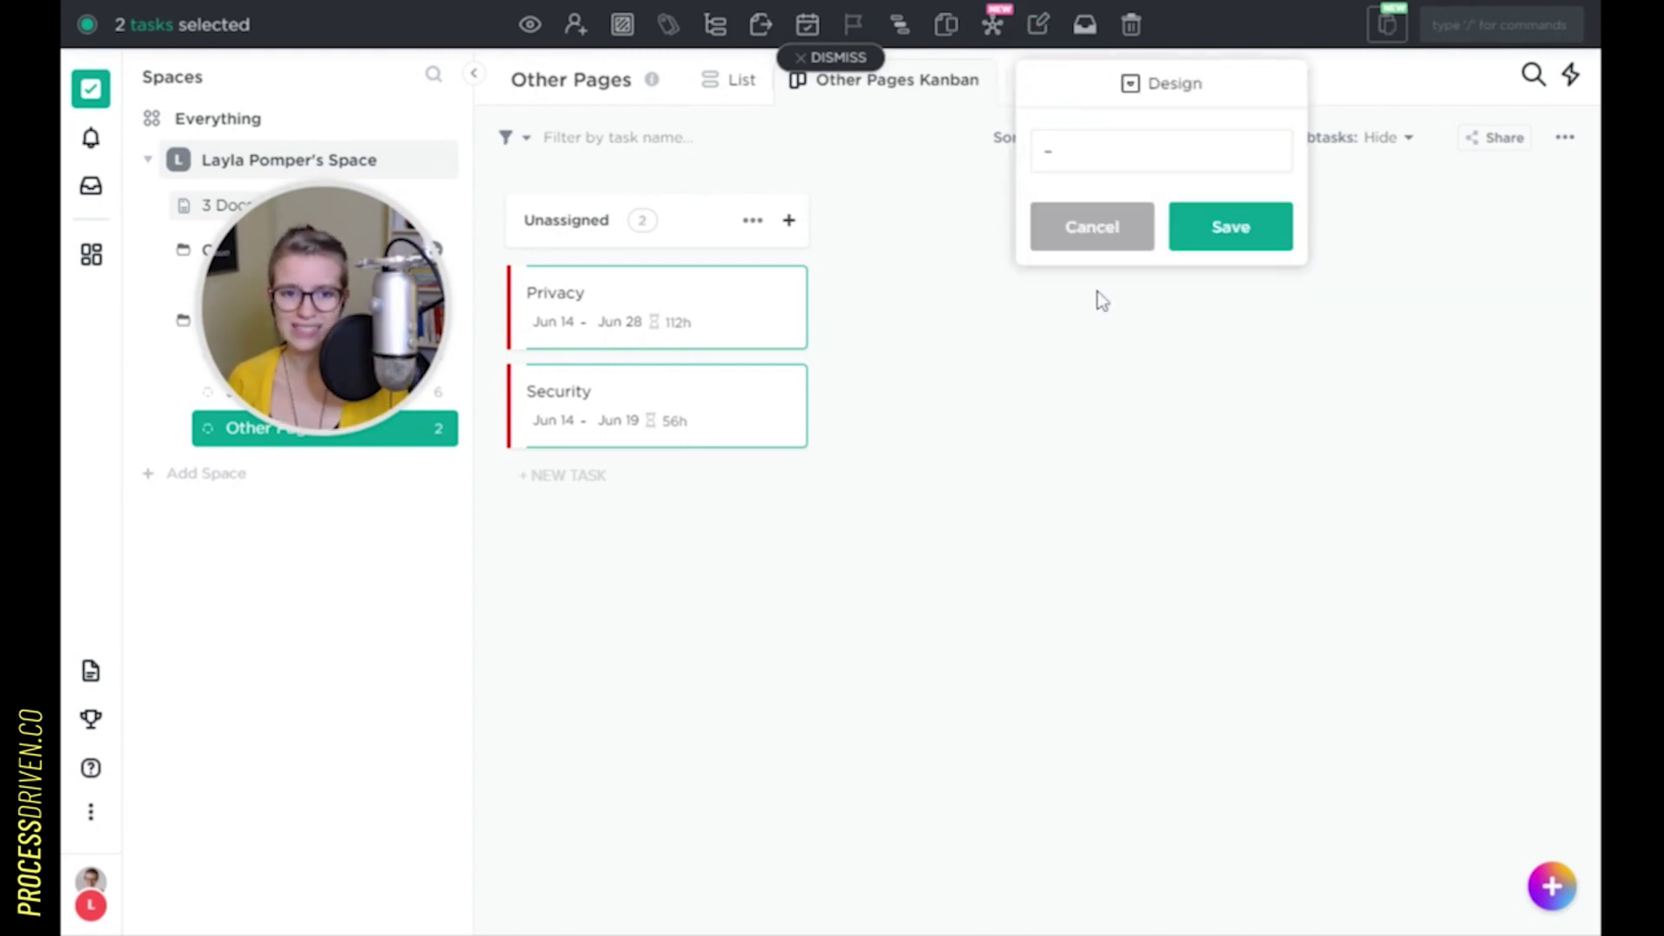
pyautogui.click(1095, 140)
pyautogui.click(1137, 346)
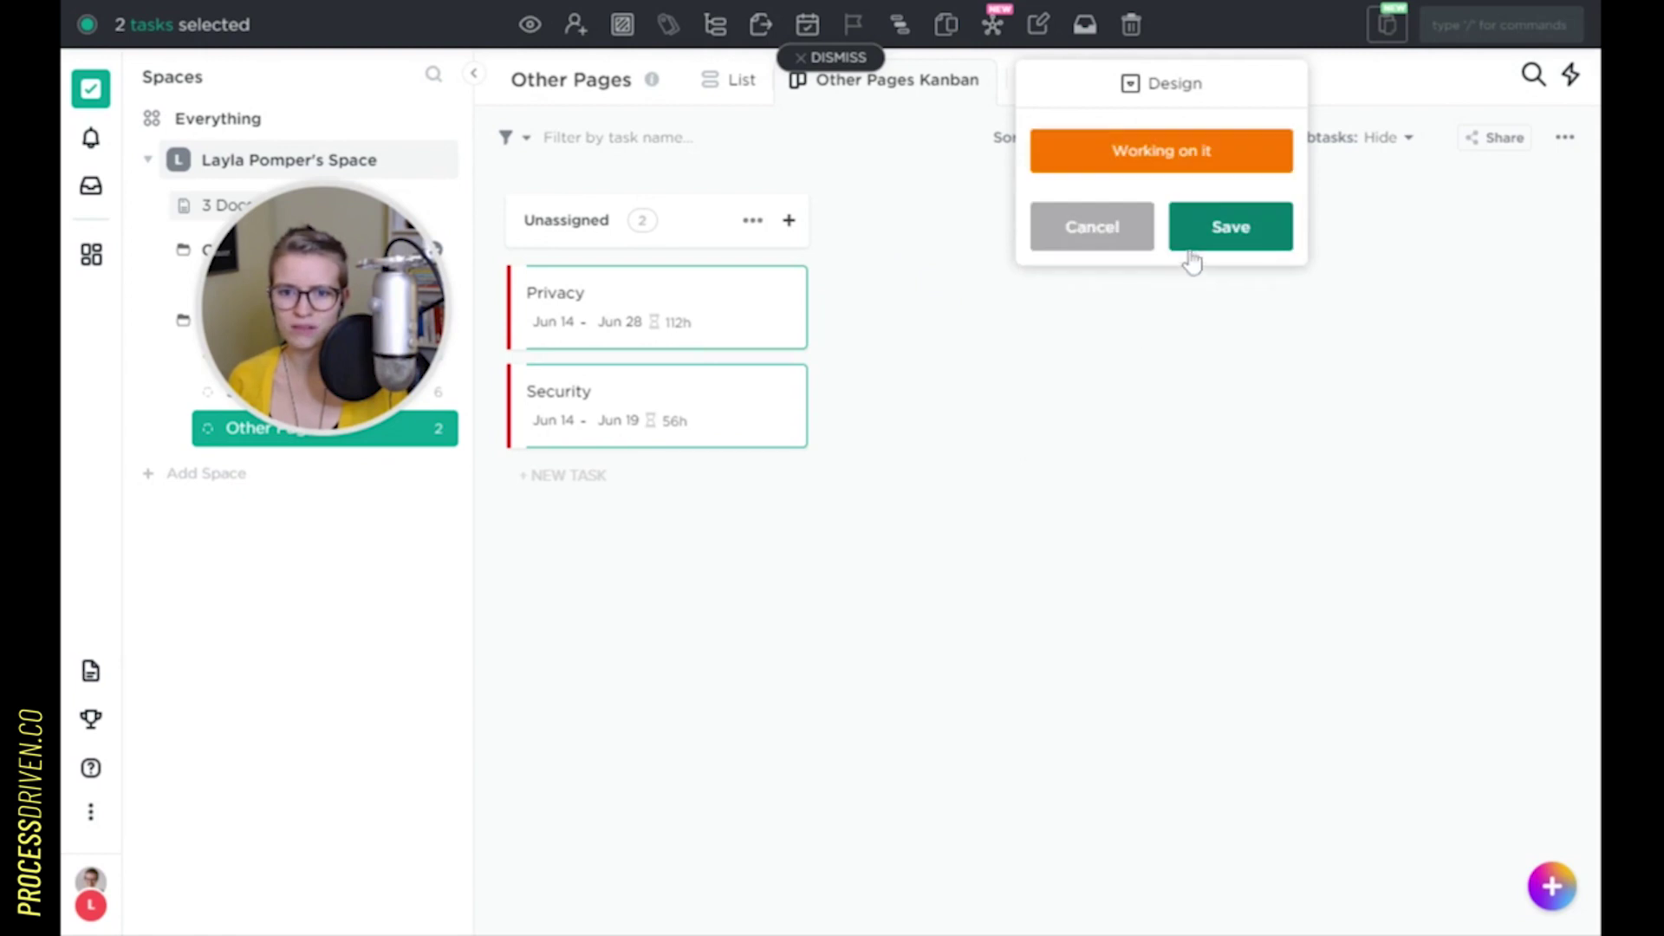
pyautogui.click(1249, 243)
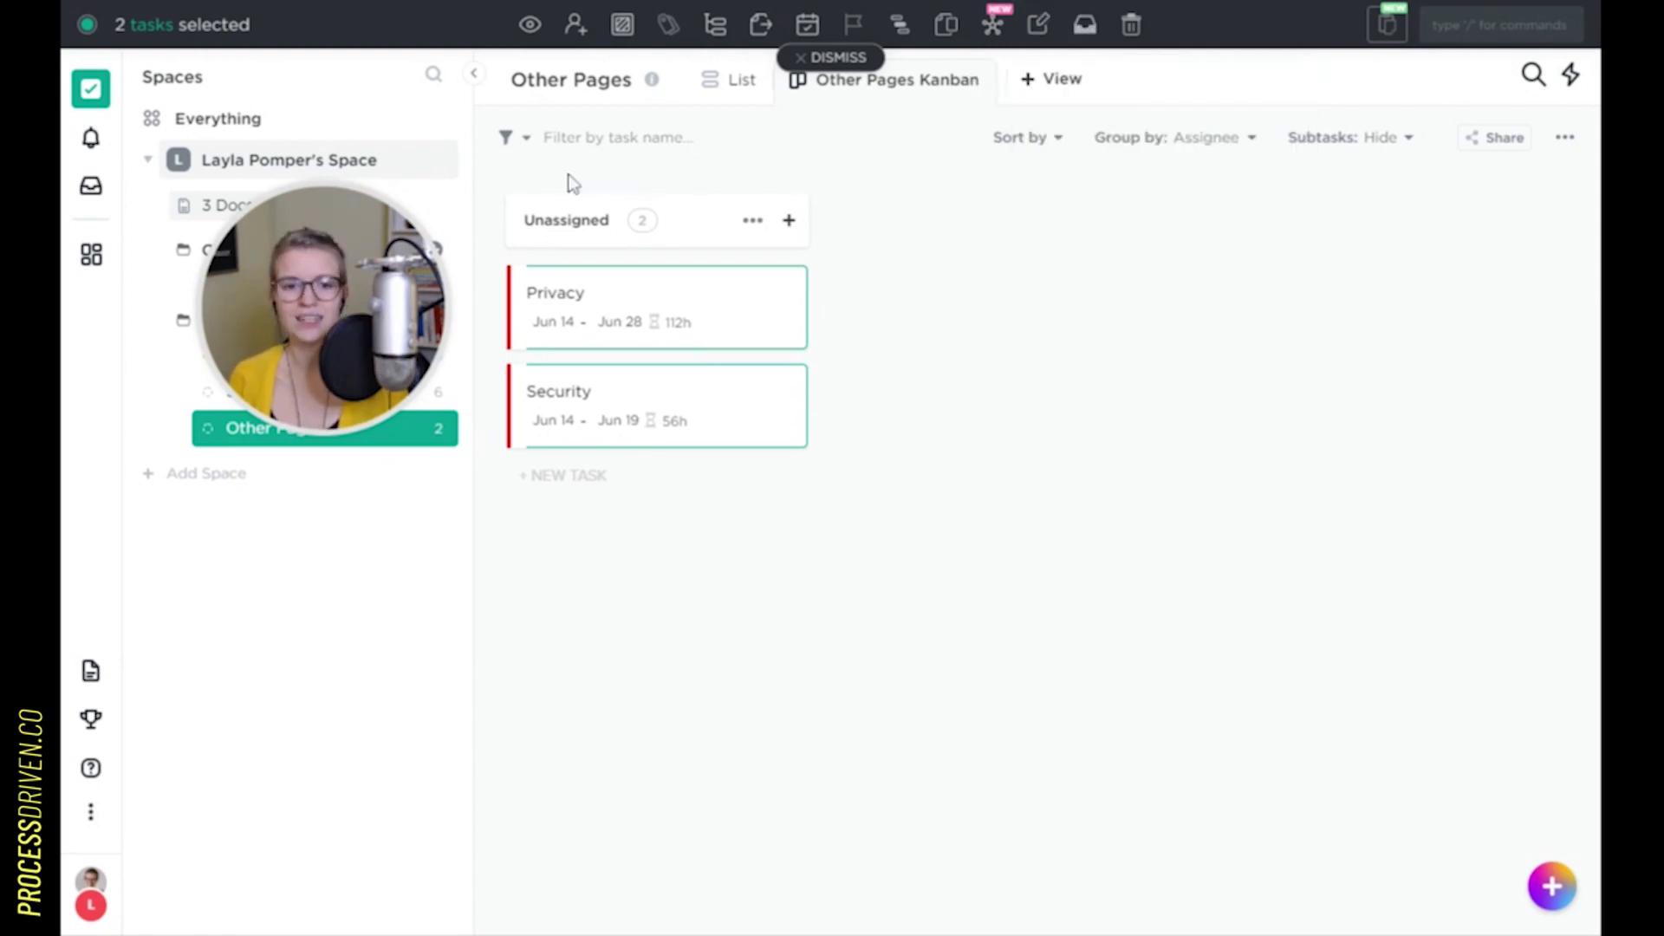
# Select the Privacy and Security tasks in the List view and clear their Design field in bulk
pyautogui.click(733, 79)
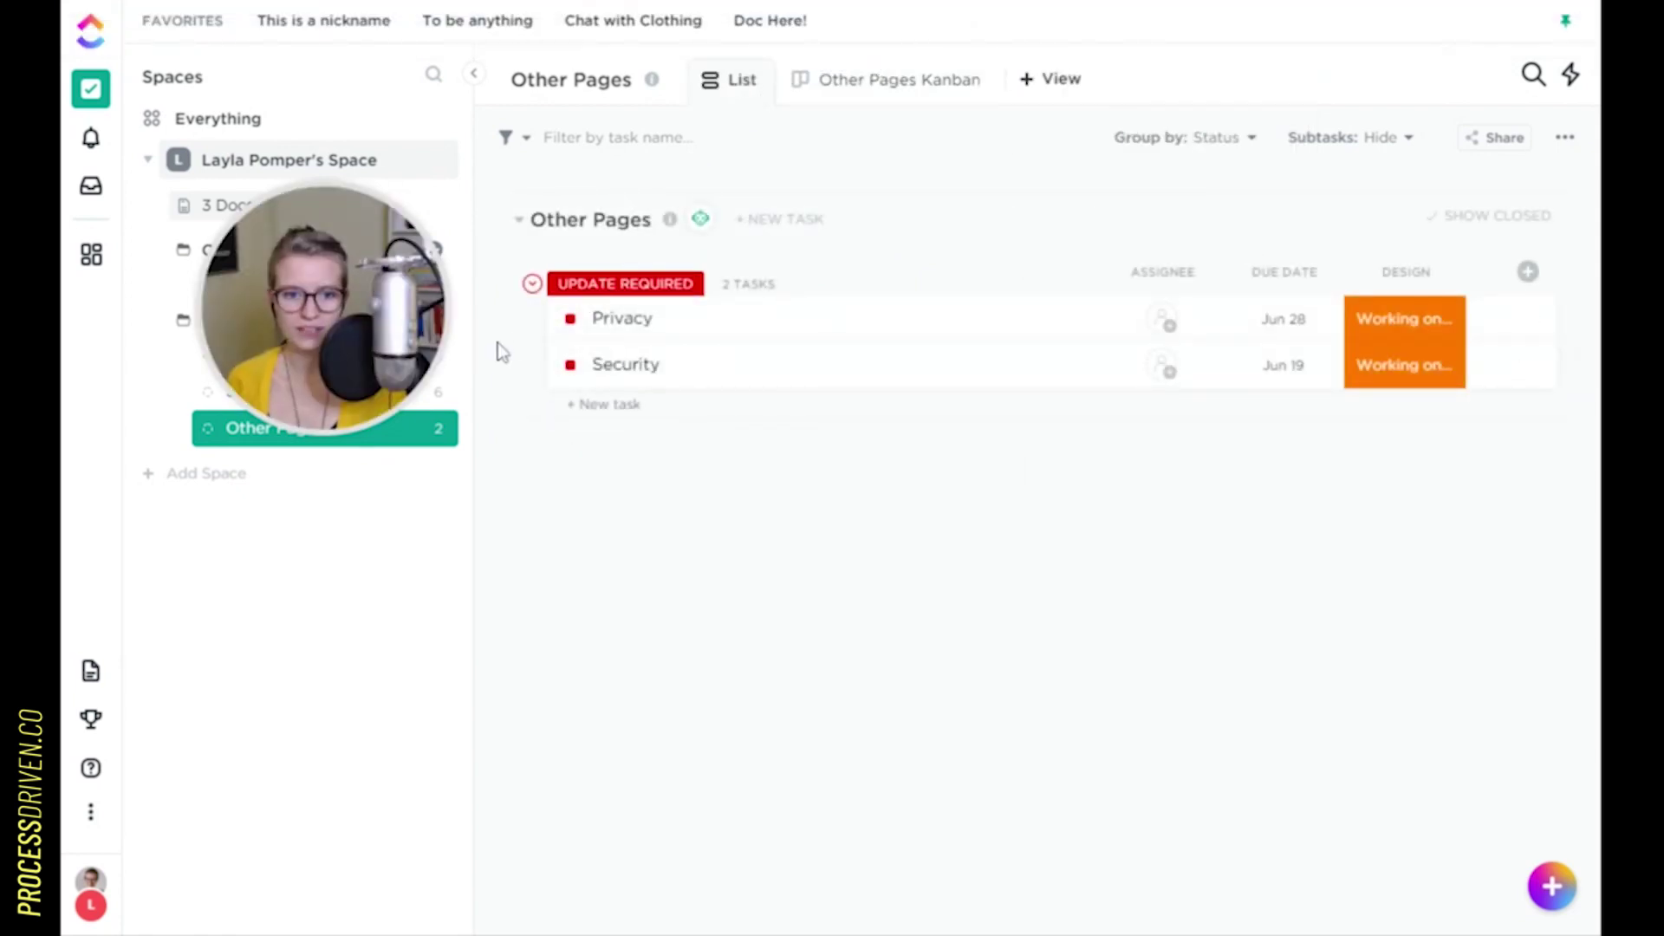
pyautogui.click(520, 321)
pyautogui.click(520, 363)
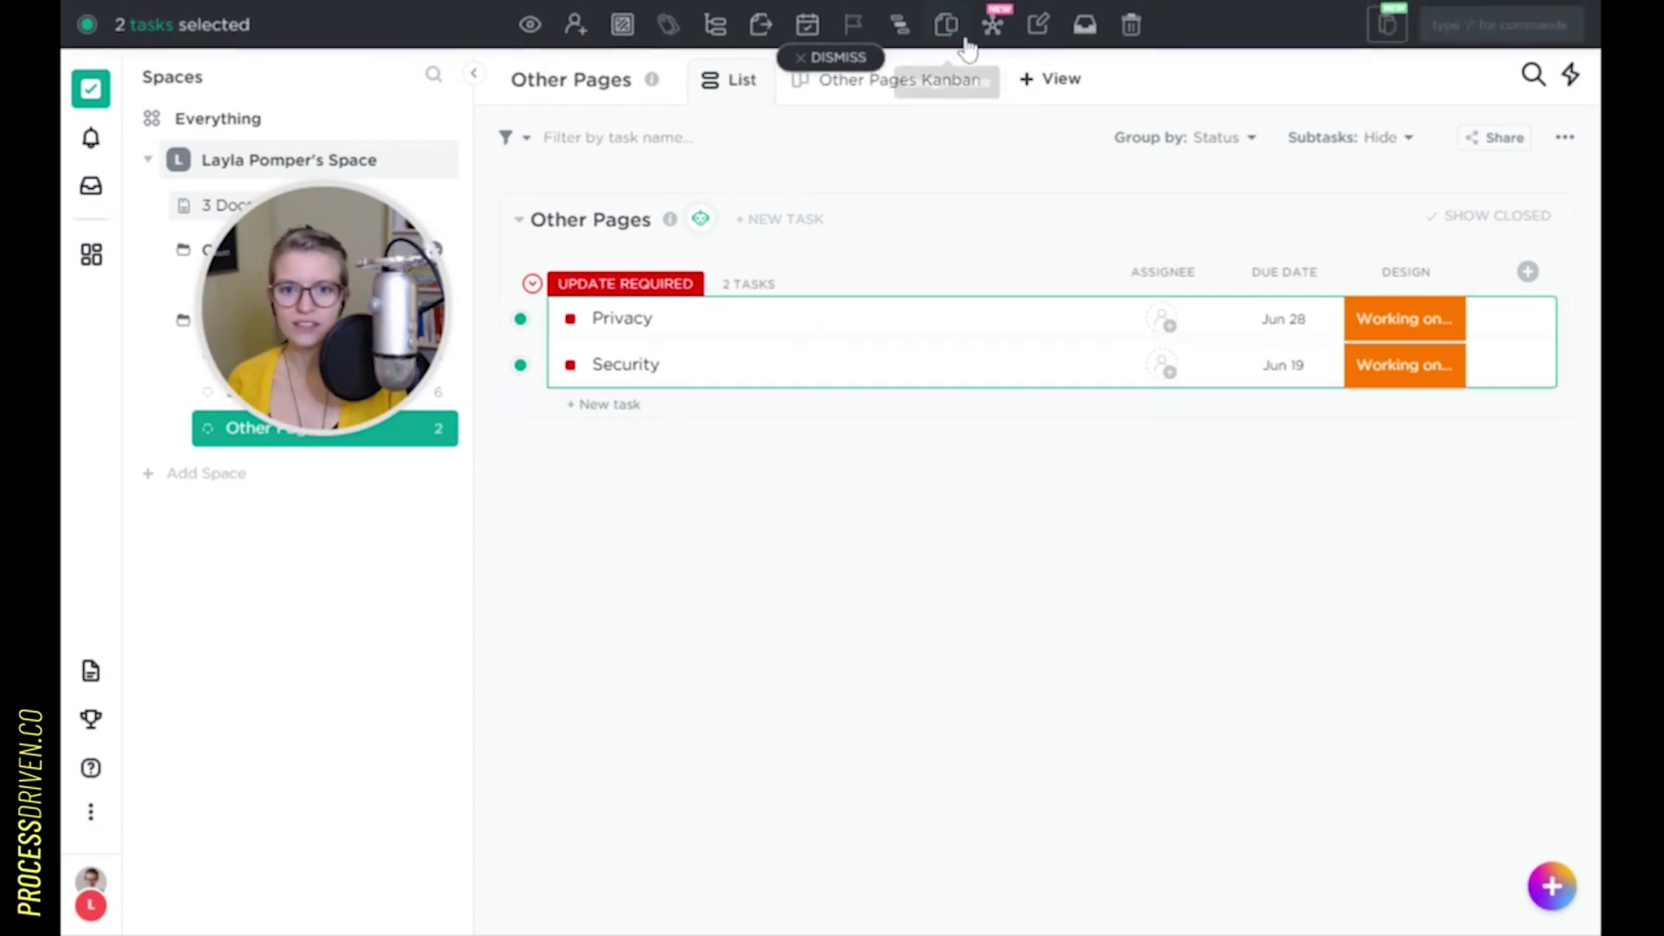
pyautogui.click(1041, 37)
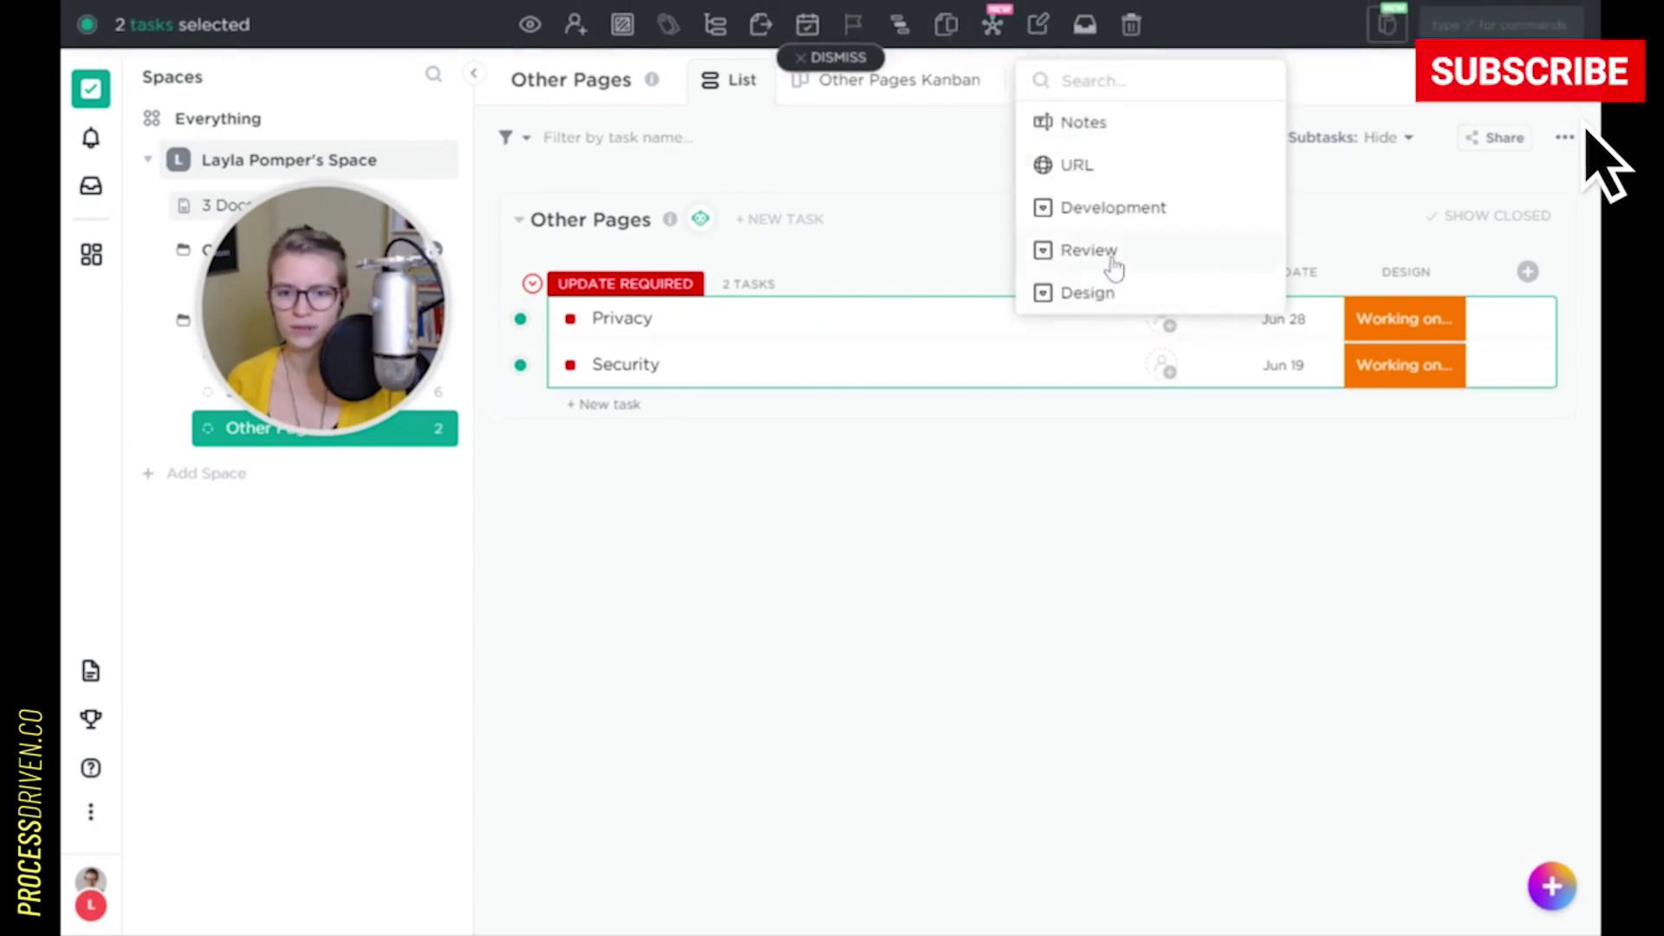
pyautogui.click(1129, 299)
pyautogui.click(1184, 157)
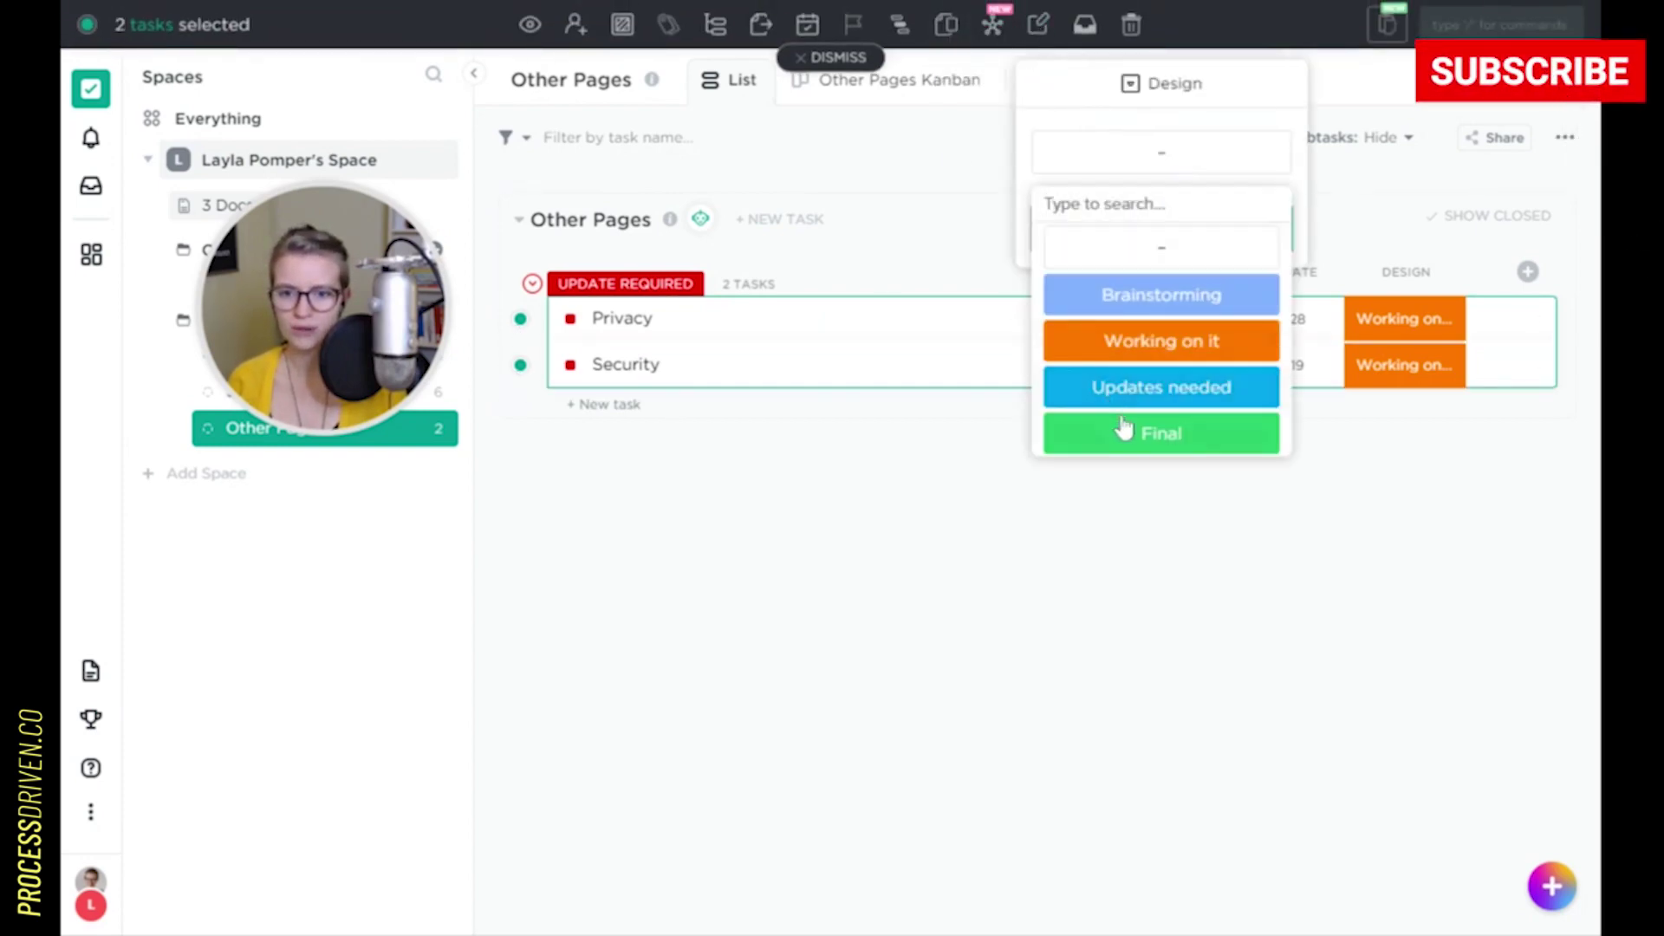
pyautogui.click(1095, 251)
pyautogui.click(1252, 237)
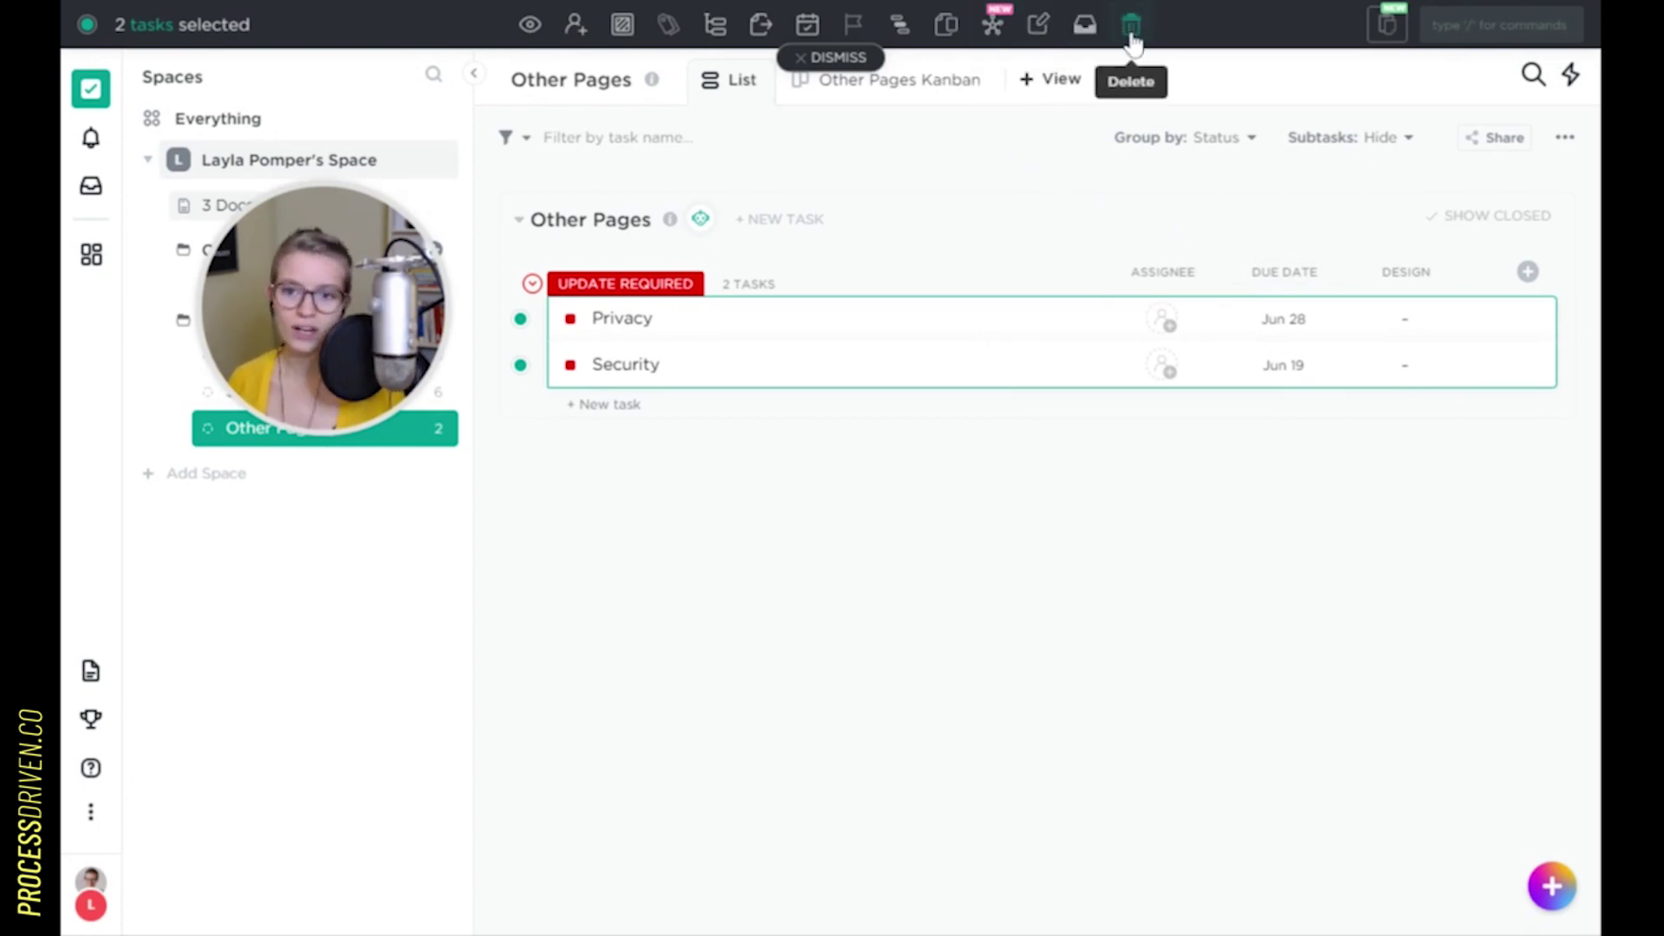
# Check which details of the selected tasks can be copied to the clipboard, and close the options without copying
pyautogui.click(1388, 26)
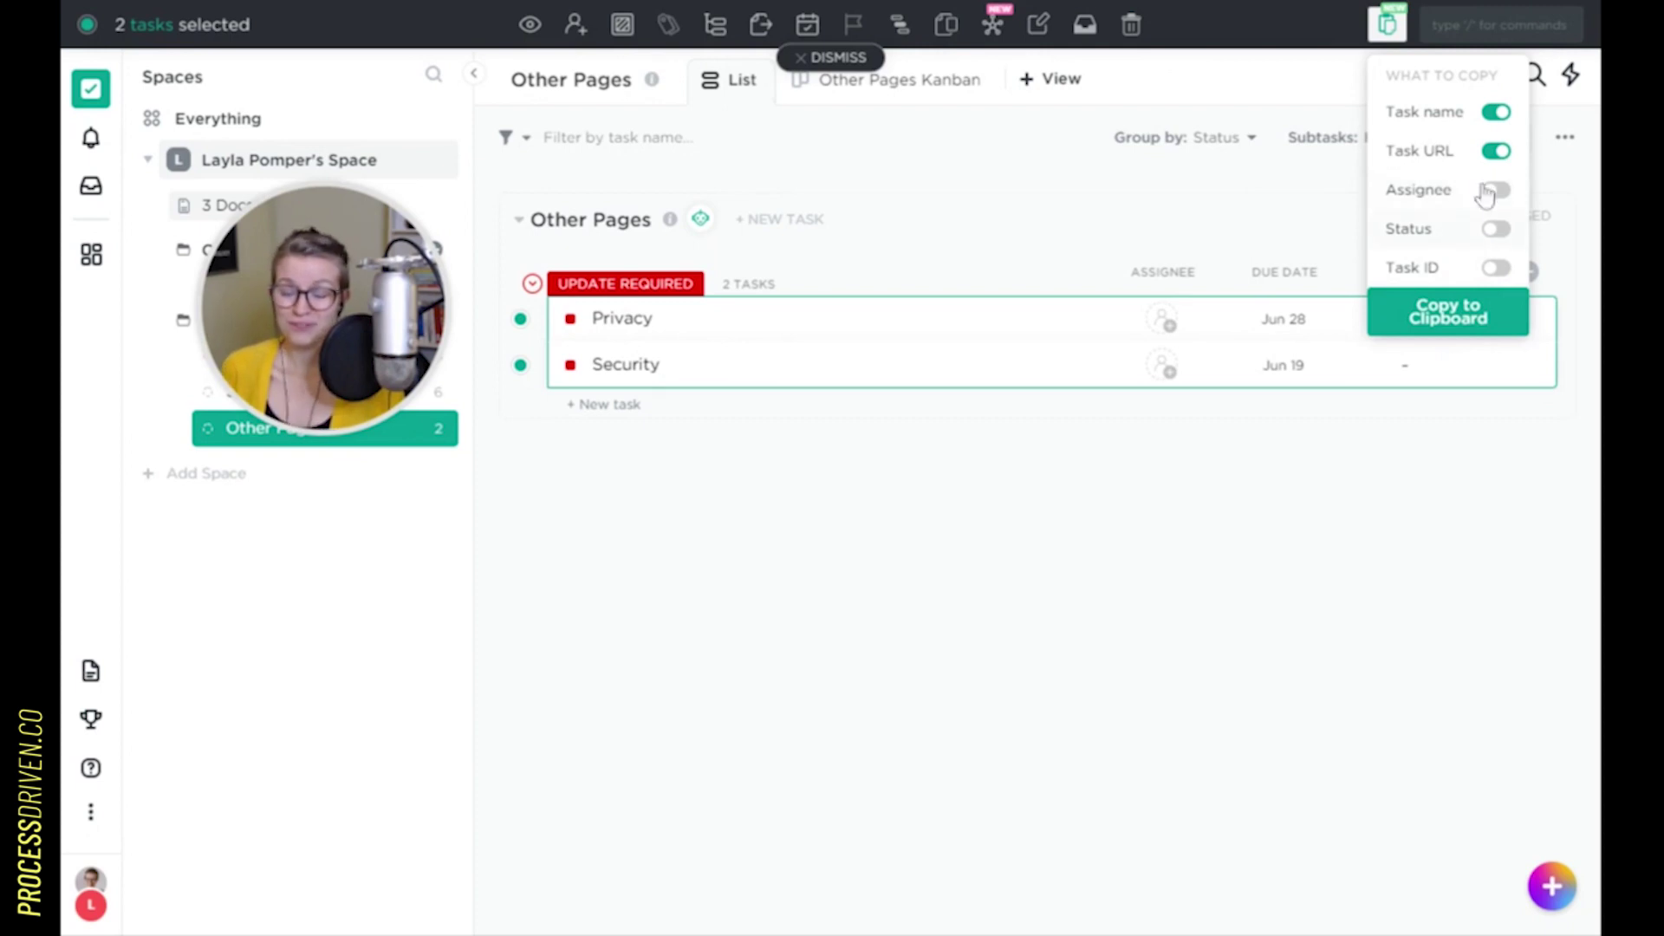
pyautogui.click(1284, 57)
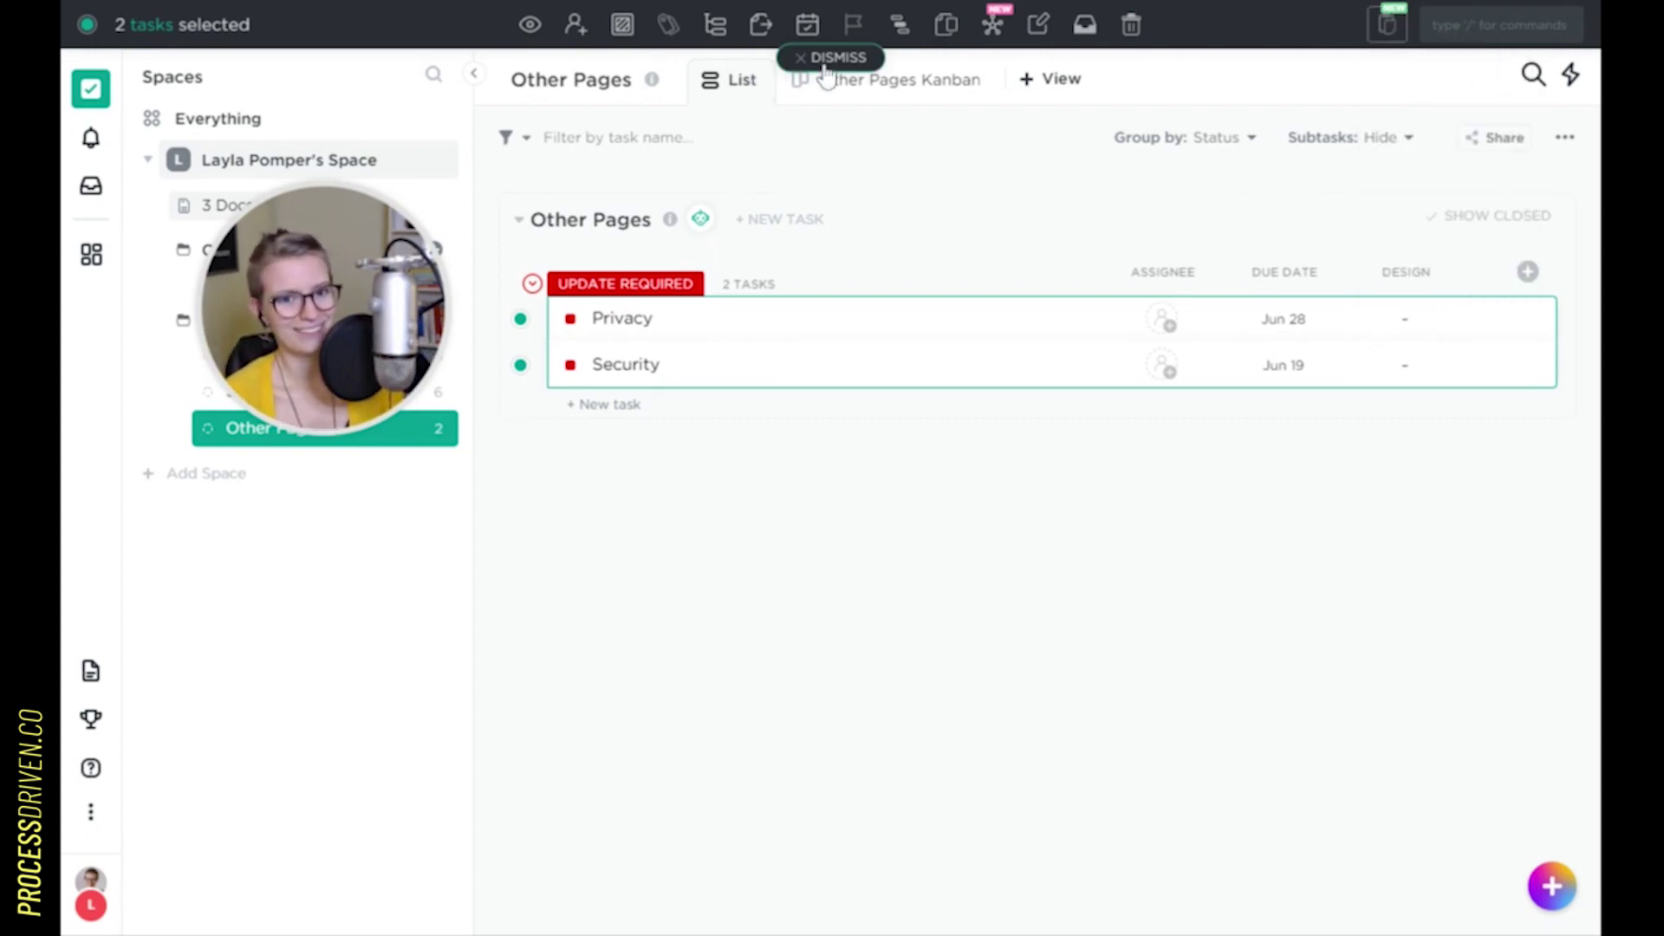
pyautogui.moveTo(821, 59); pyautogui.dragTo(761, 24)
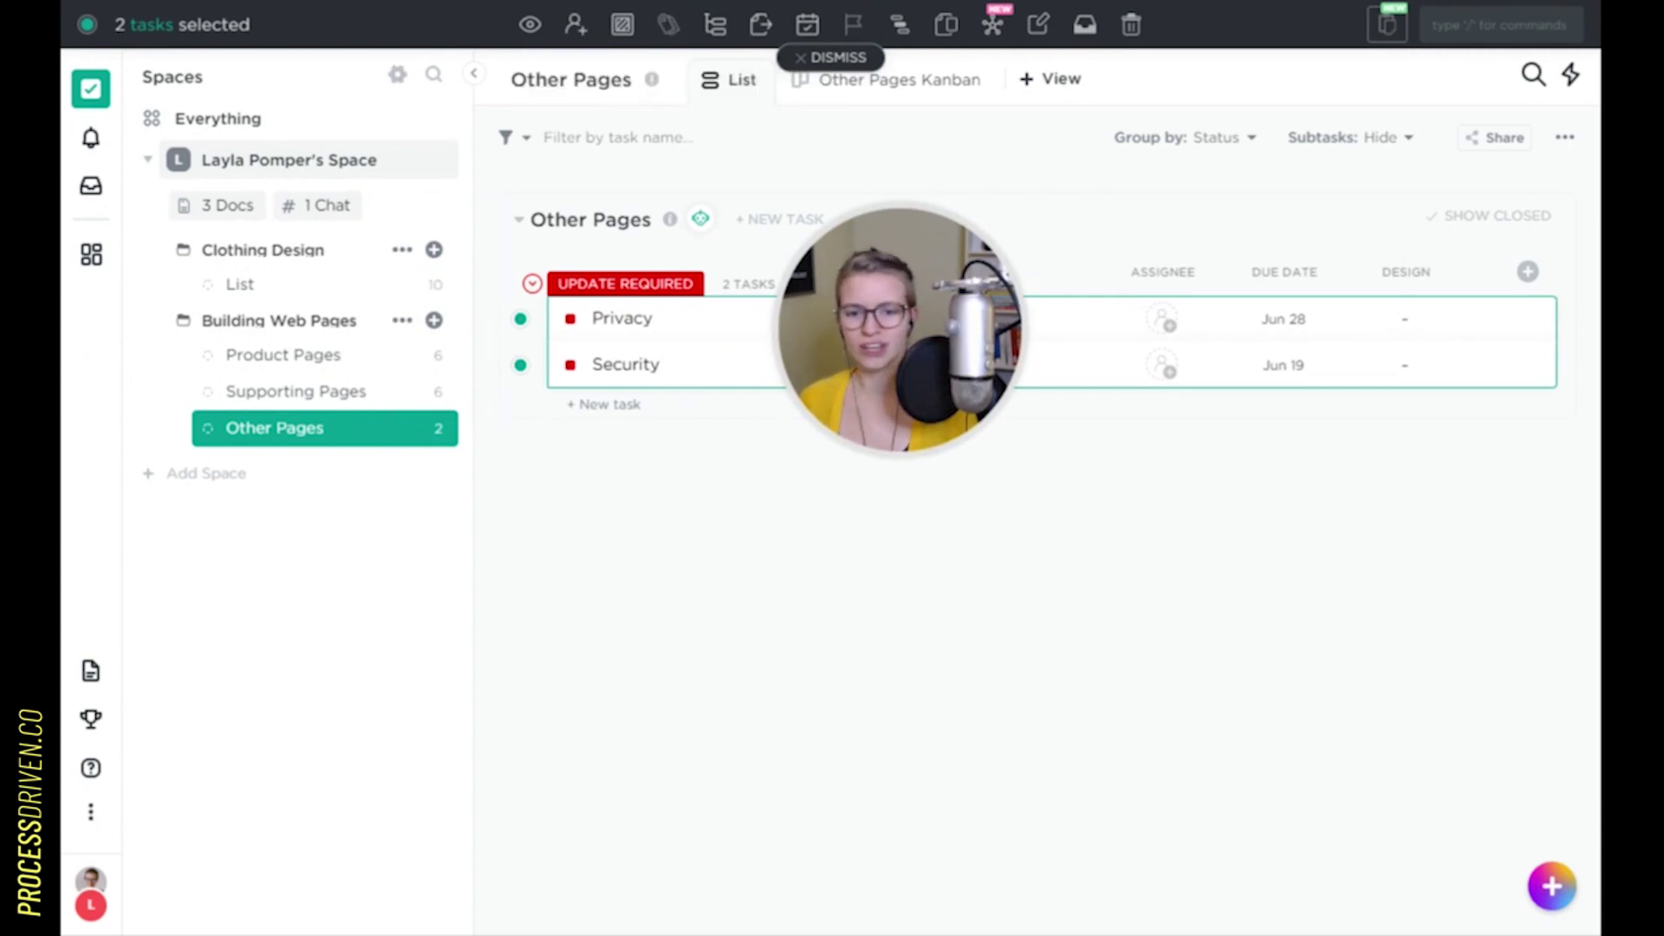
# Enable the Multiple assignees, Tags and Priority ClickApps in the space's settings and save the changes
pyautogui.click(402, 159)
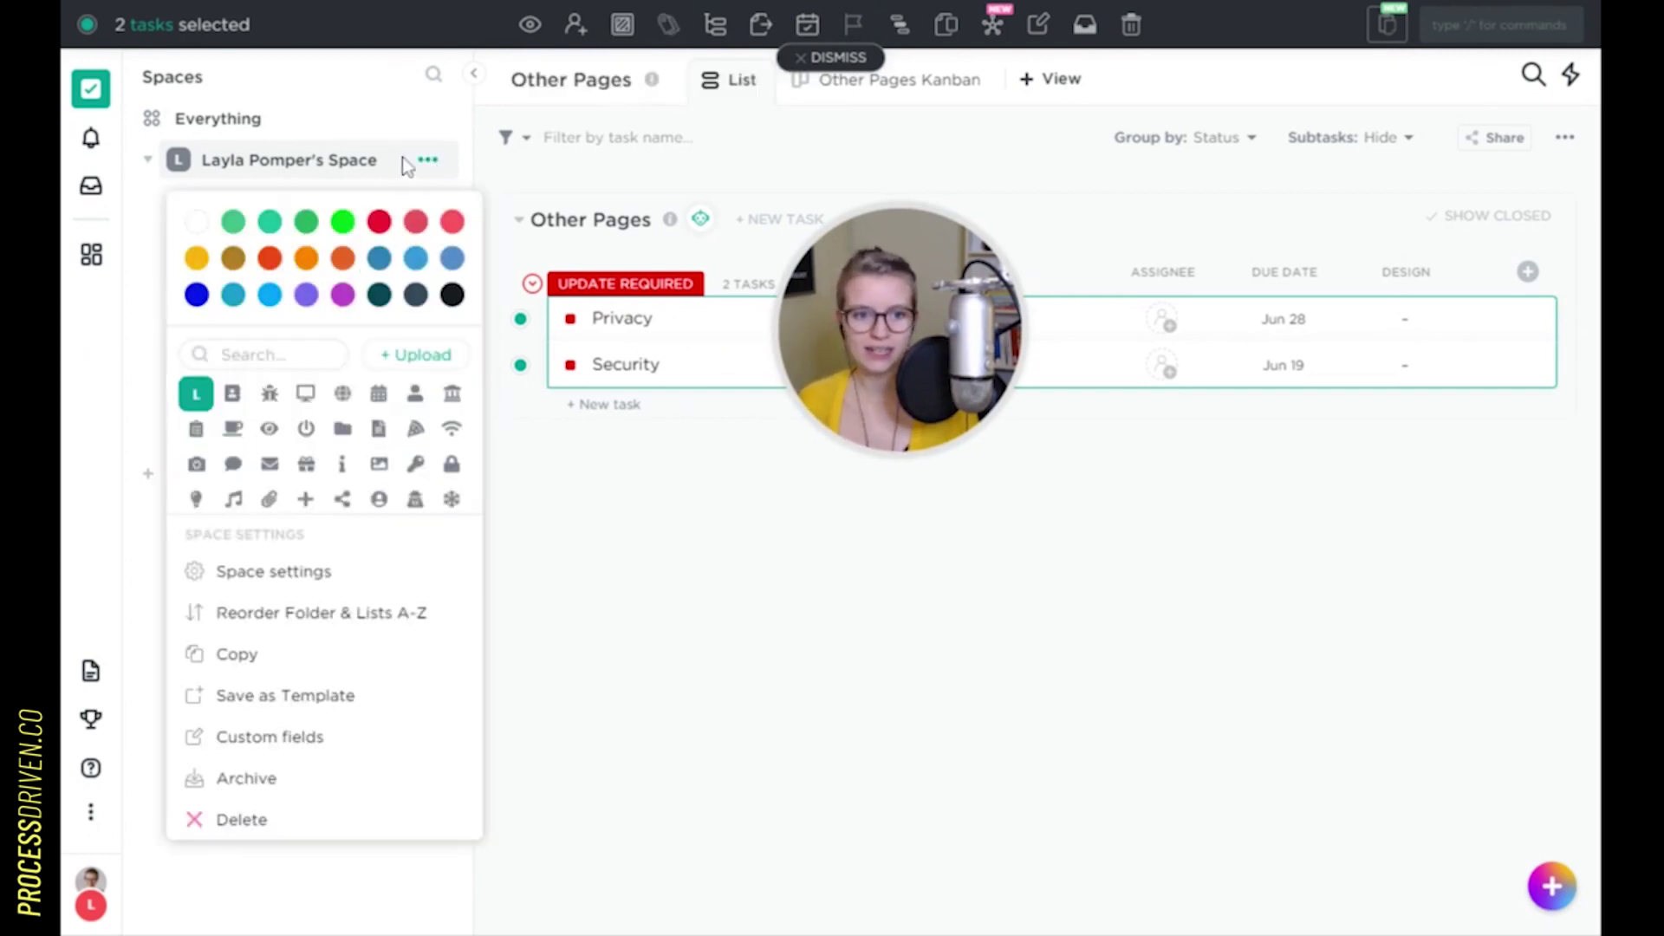
pyautogui.click(402, 159)
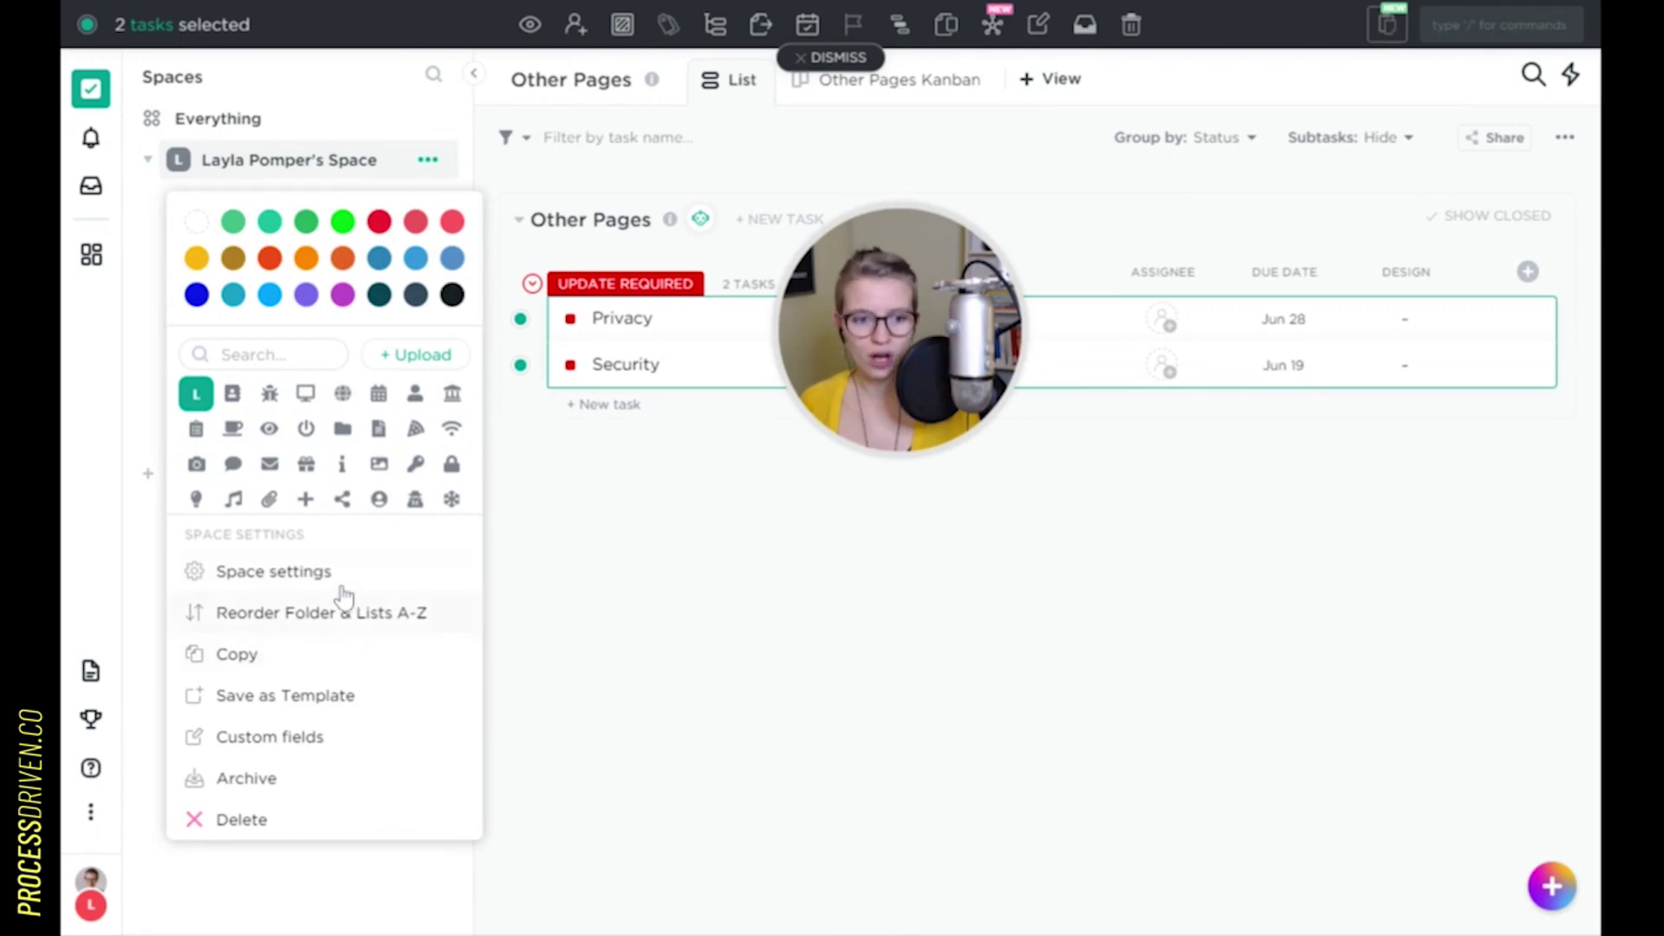
pyautogui.click(334, 574)
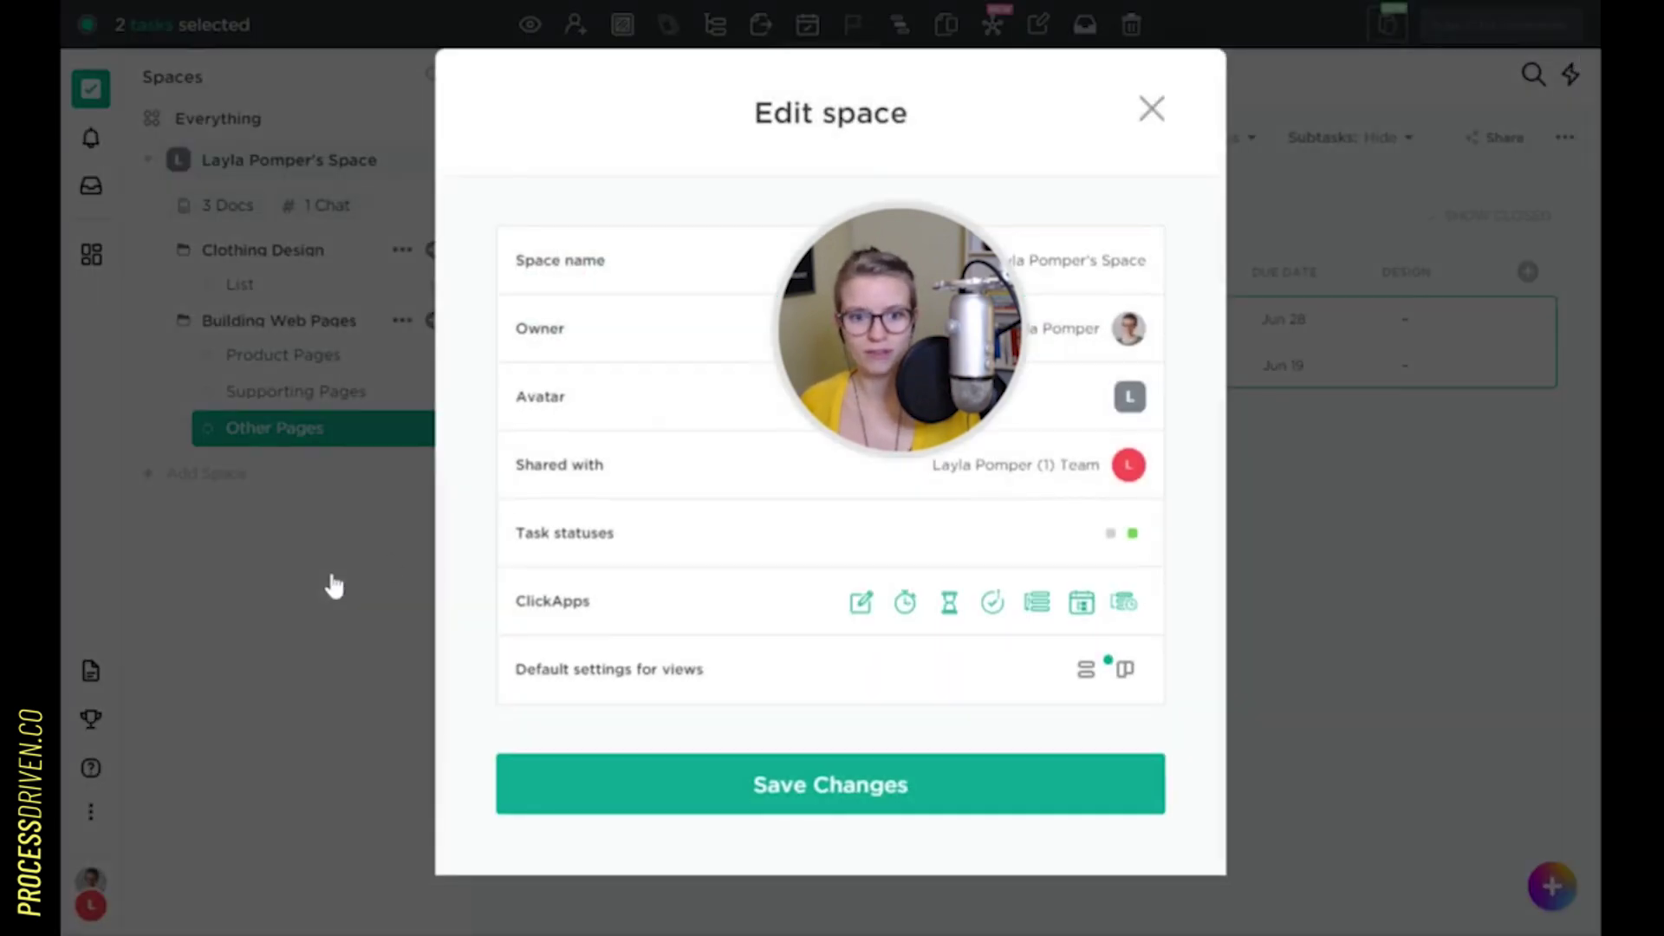
pyautogui.moveTo(872, 326); pyautogui.dragTo(299, 501)
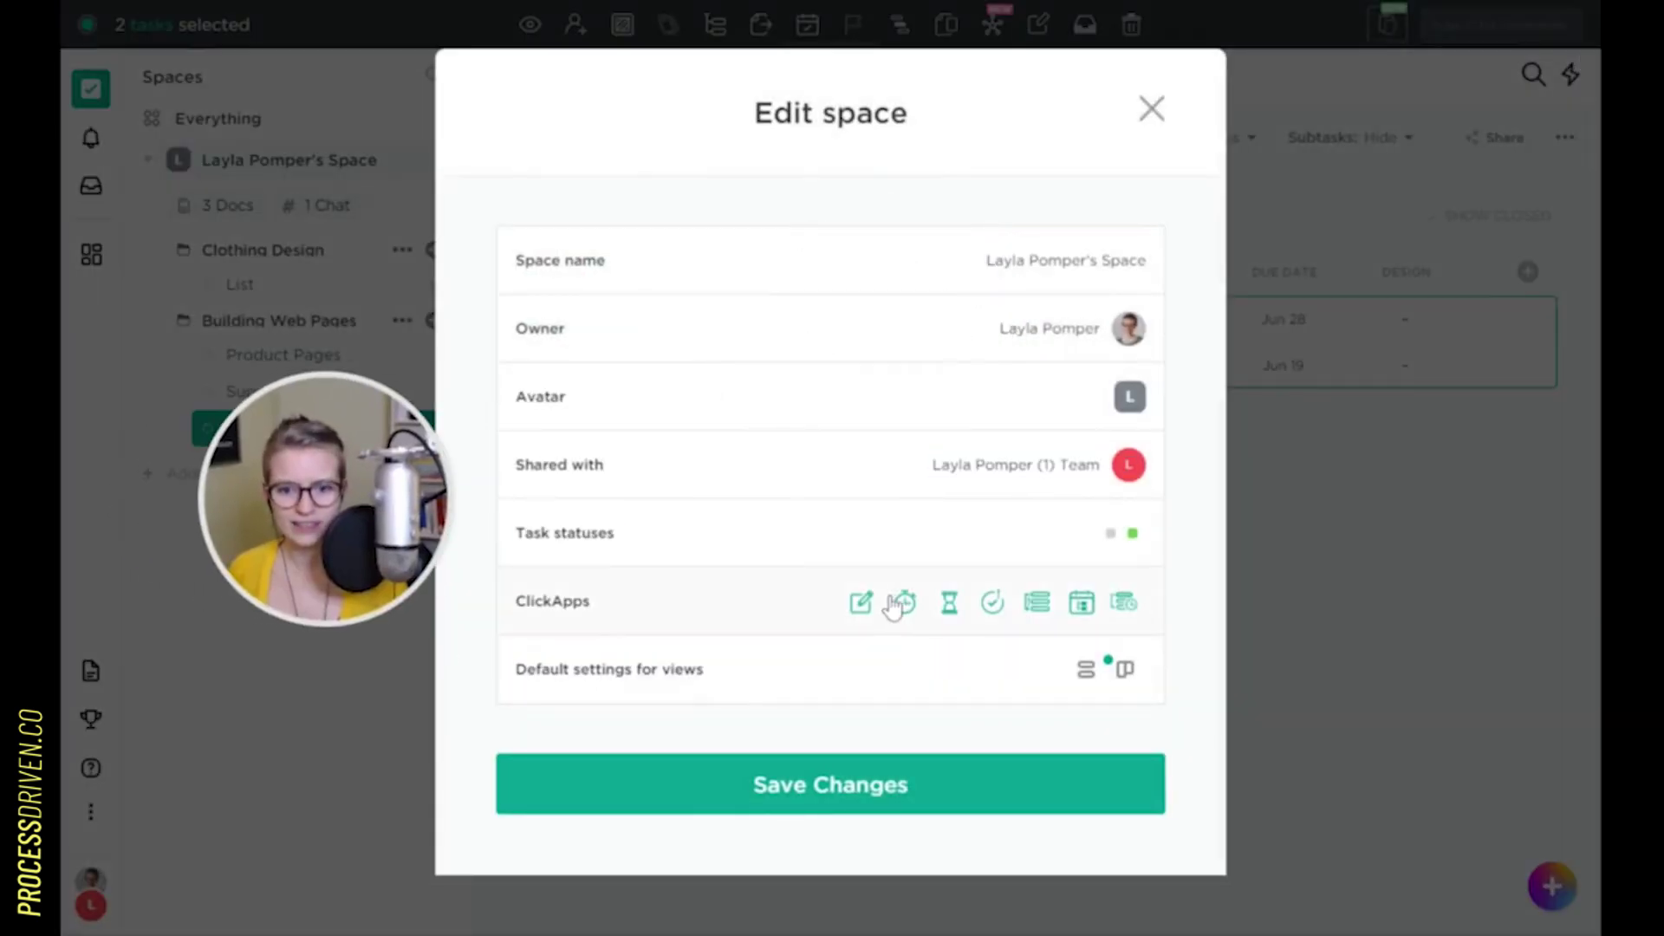
pyautogui.click(780, 623)
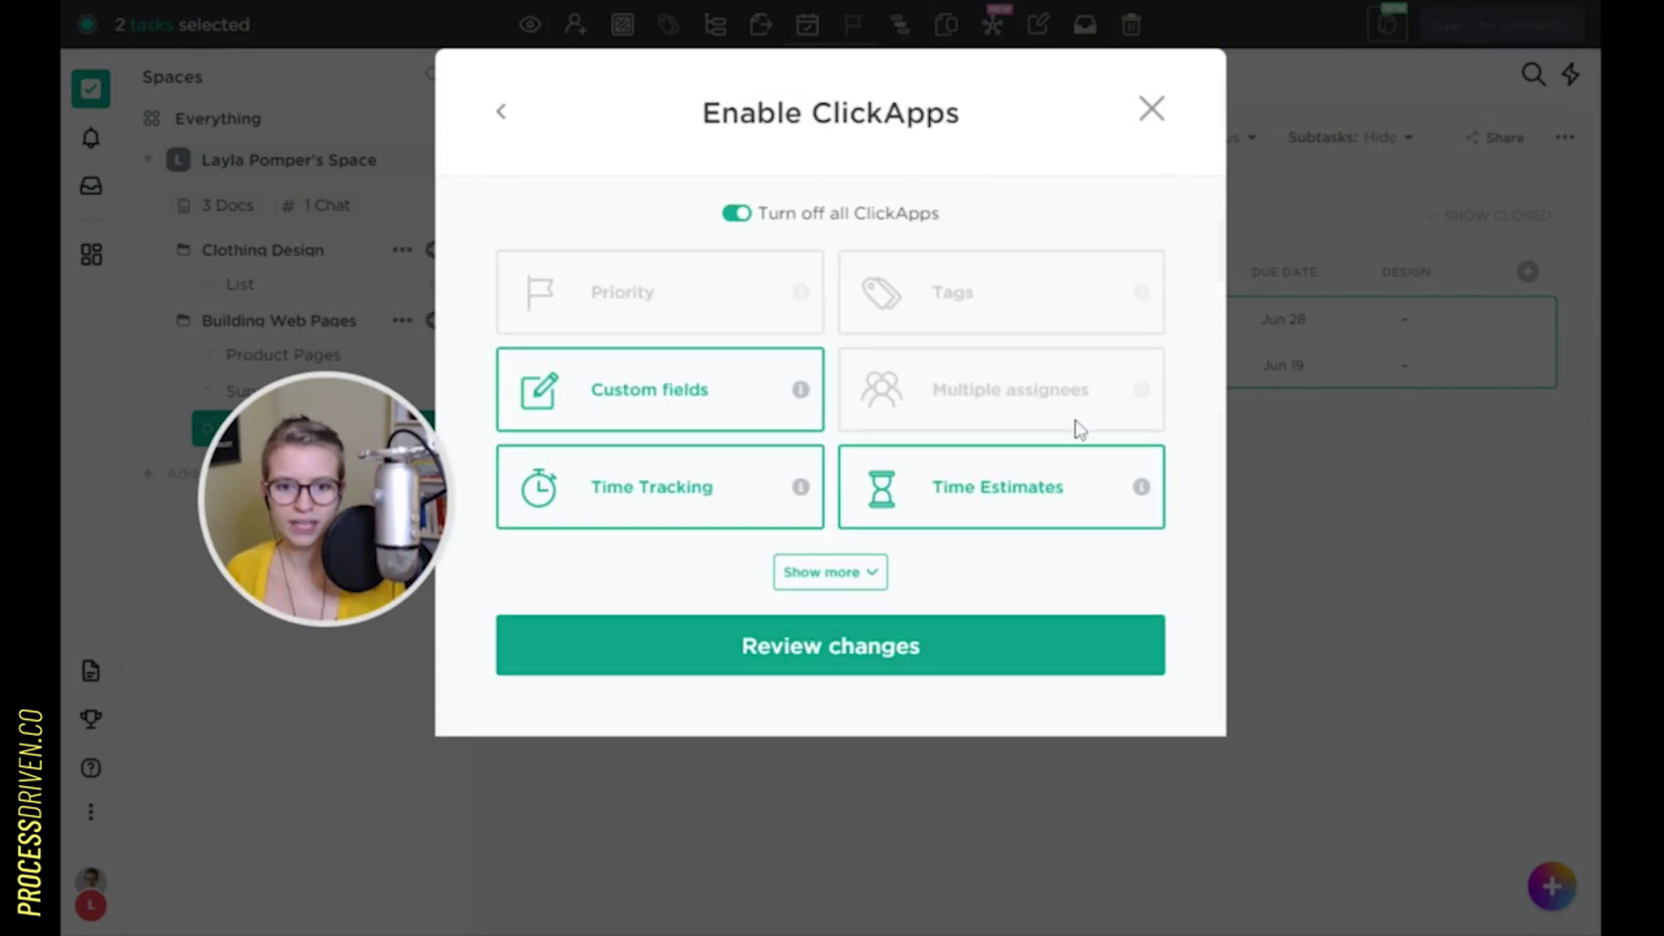
pyautogui.click(1114, 392)
pyautogui.click(1026, 290)
pyautogui.click(641, 292)
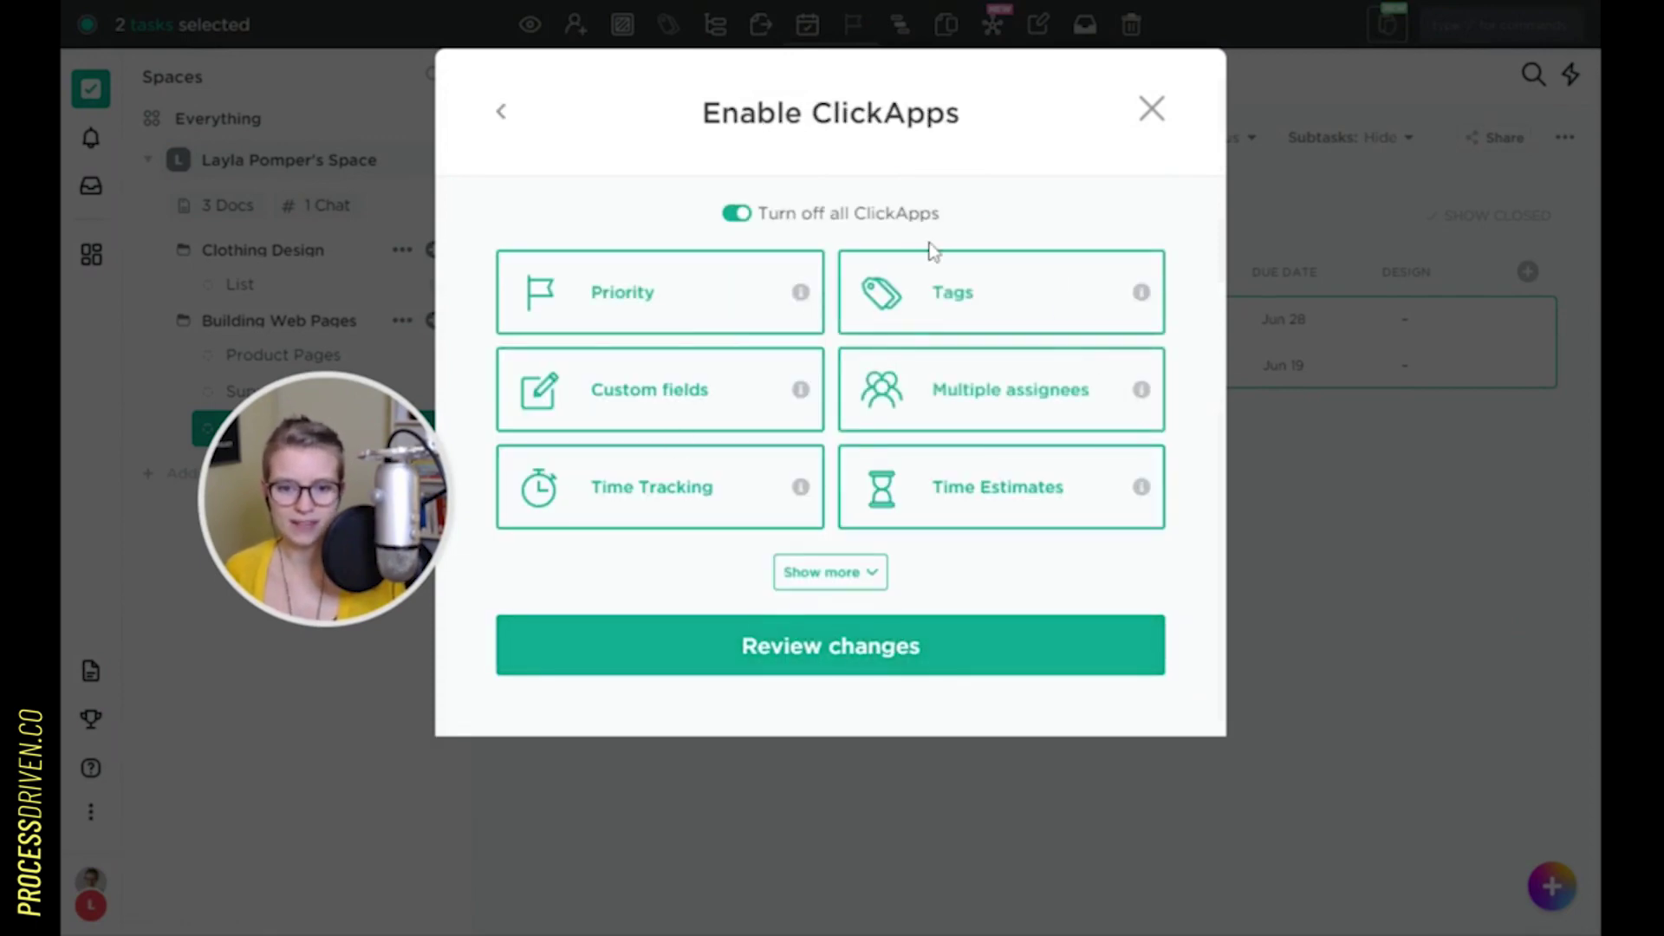
pyautogui.click(873, 630)
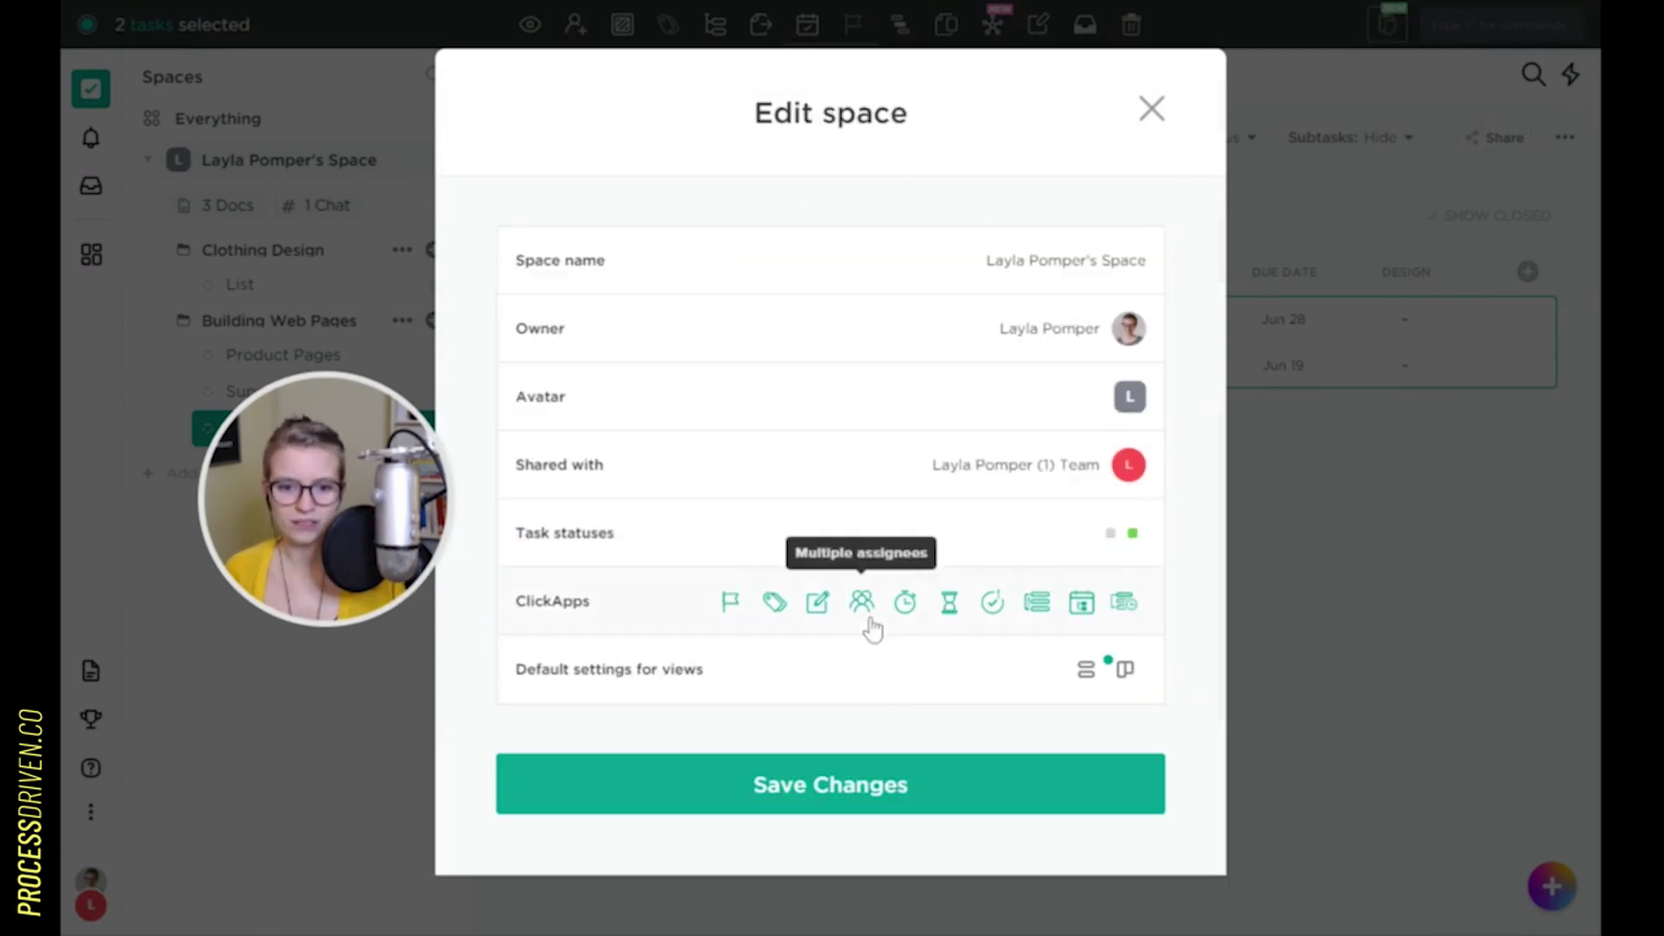
pyautogui.click(901, 813)
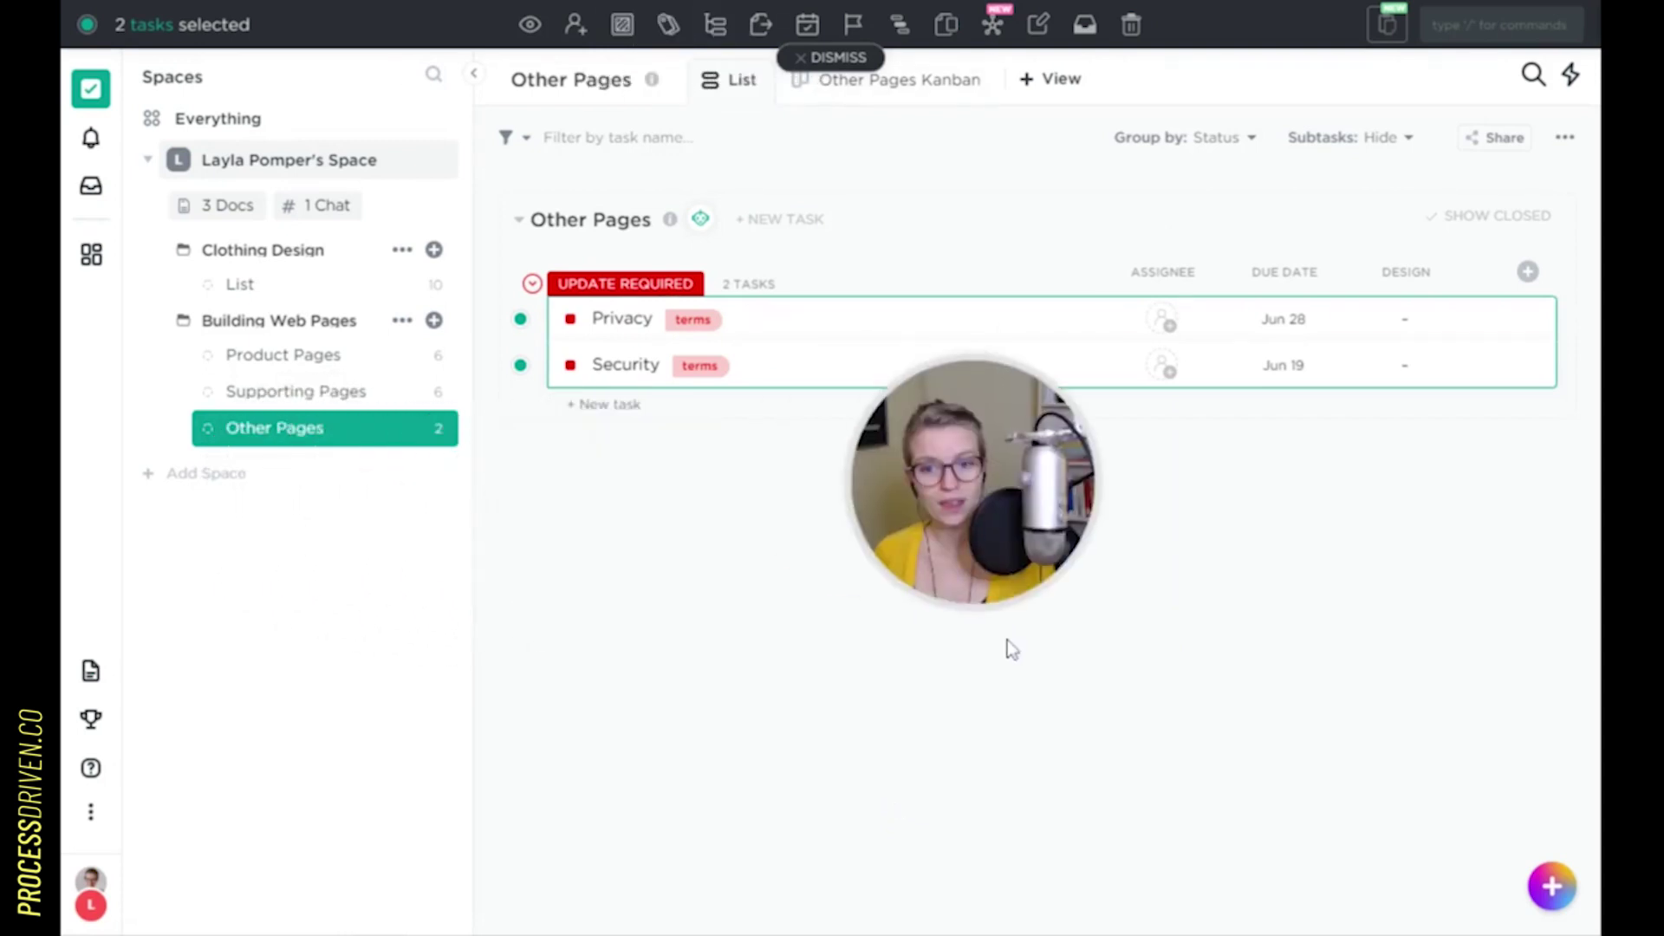
# Deselect the tasks and show the time estimate and Time tracked columns in the Other Pages list
pyautogui.click(799, 743)
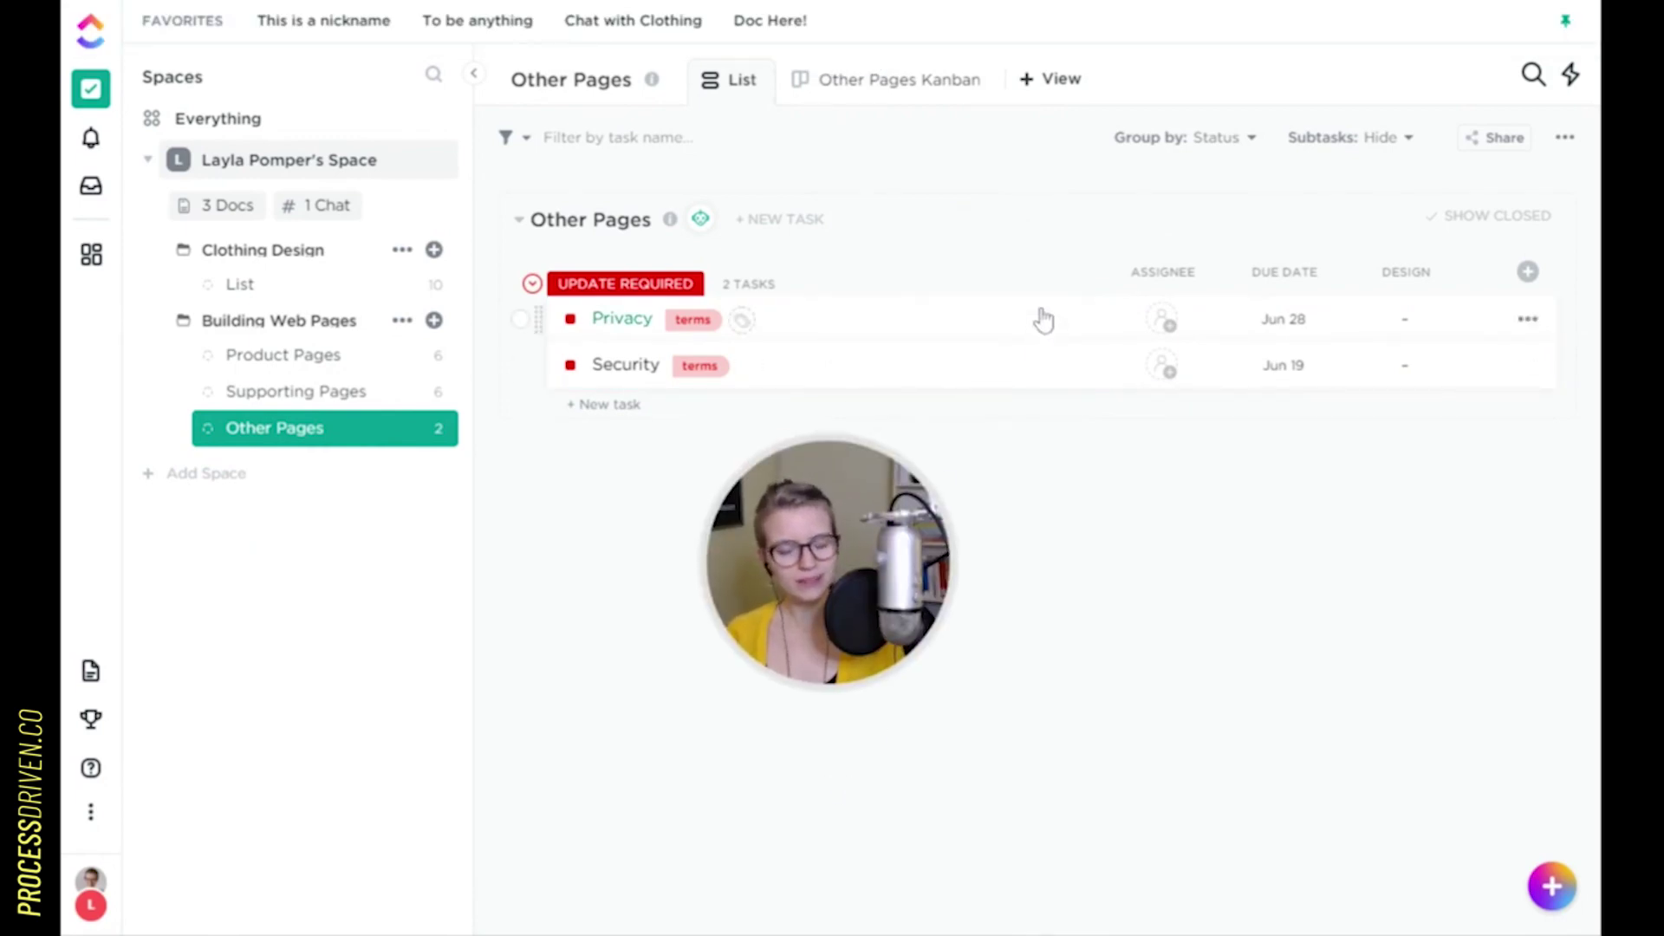
pyautogui.click(1529, 274)
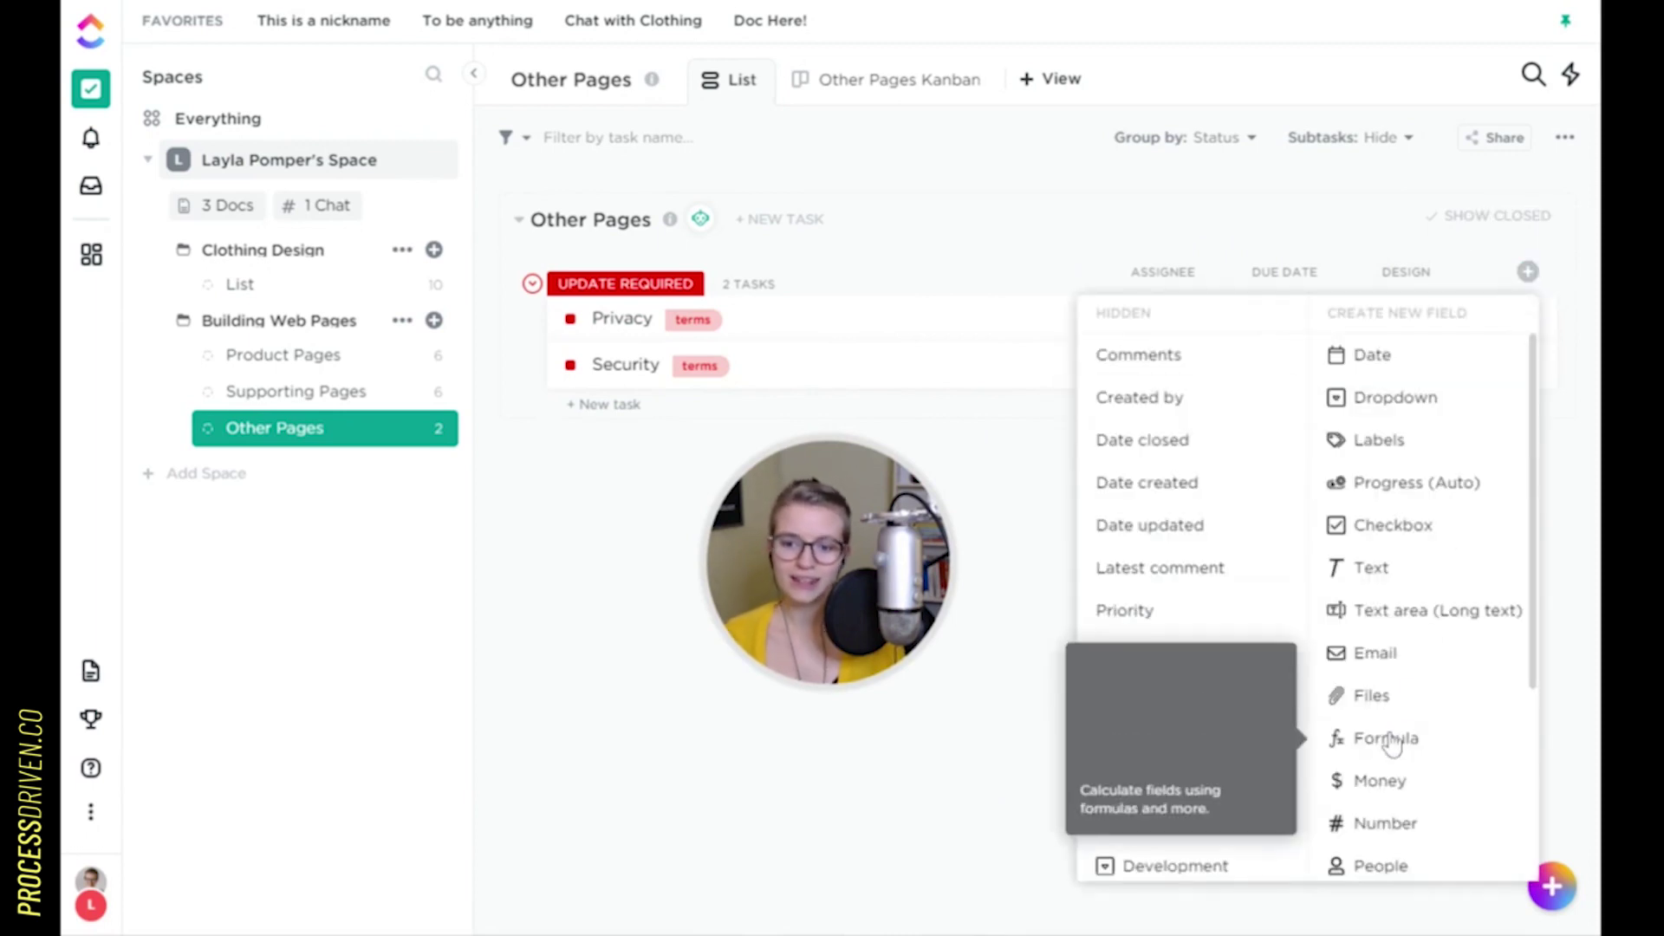
pyautogui.click(1160, 783)
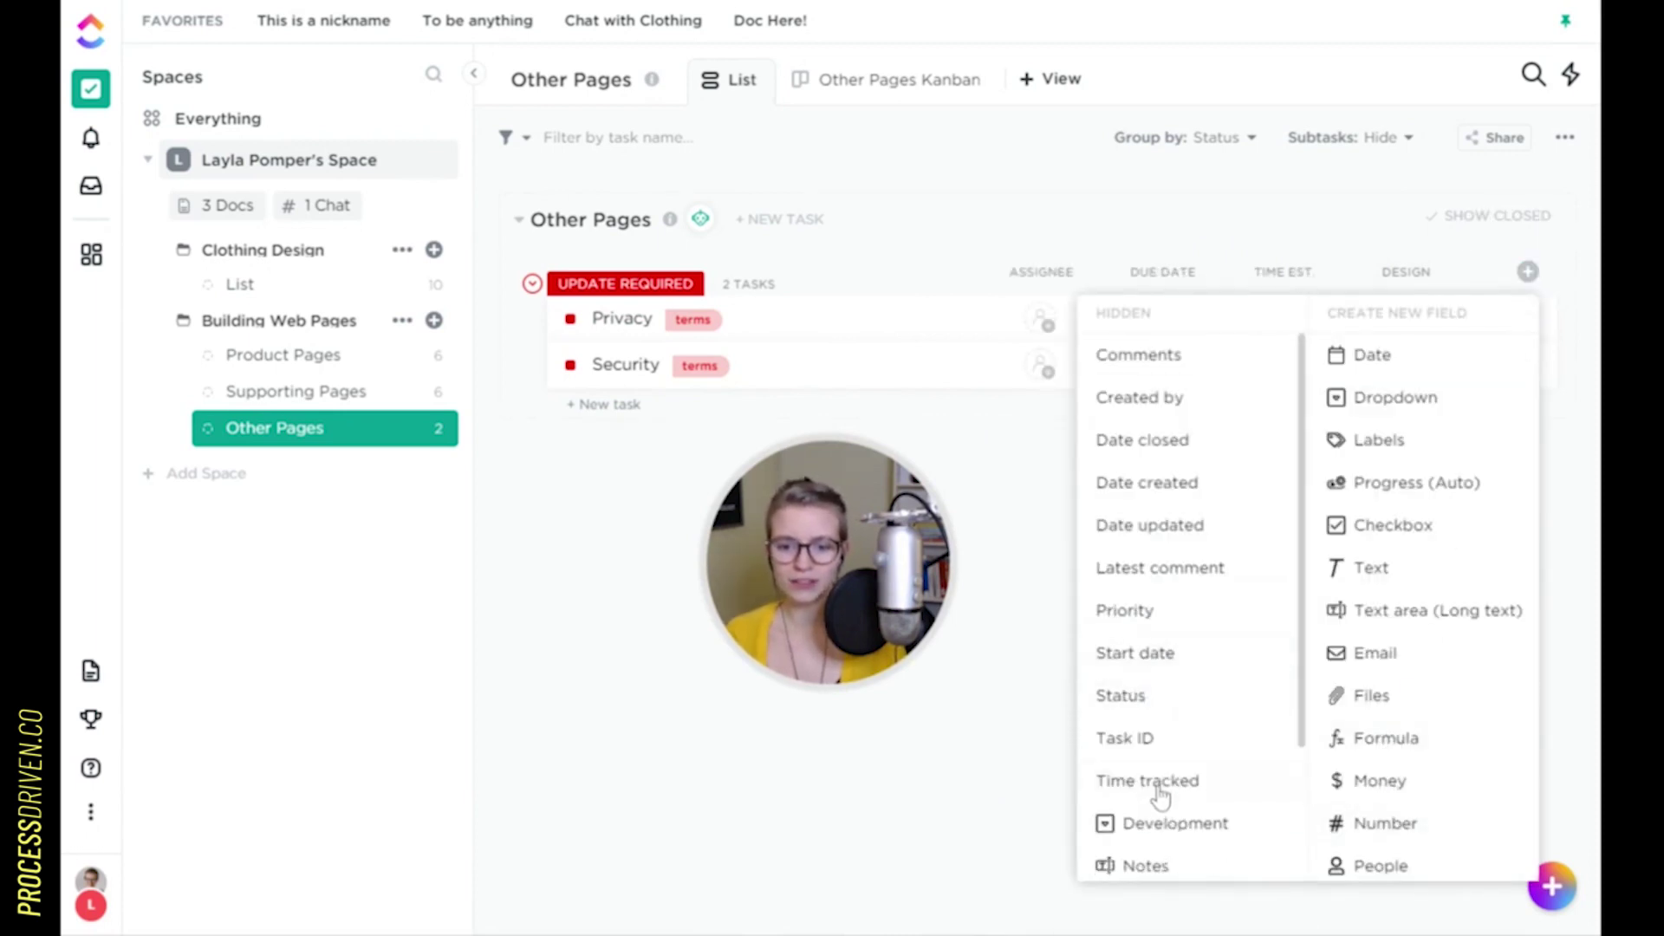
pyautogui.click(1151, 783)
pyautogui.click(969, 738)
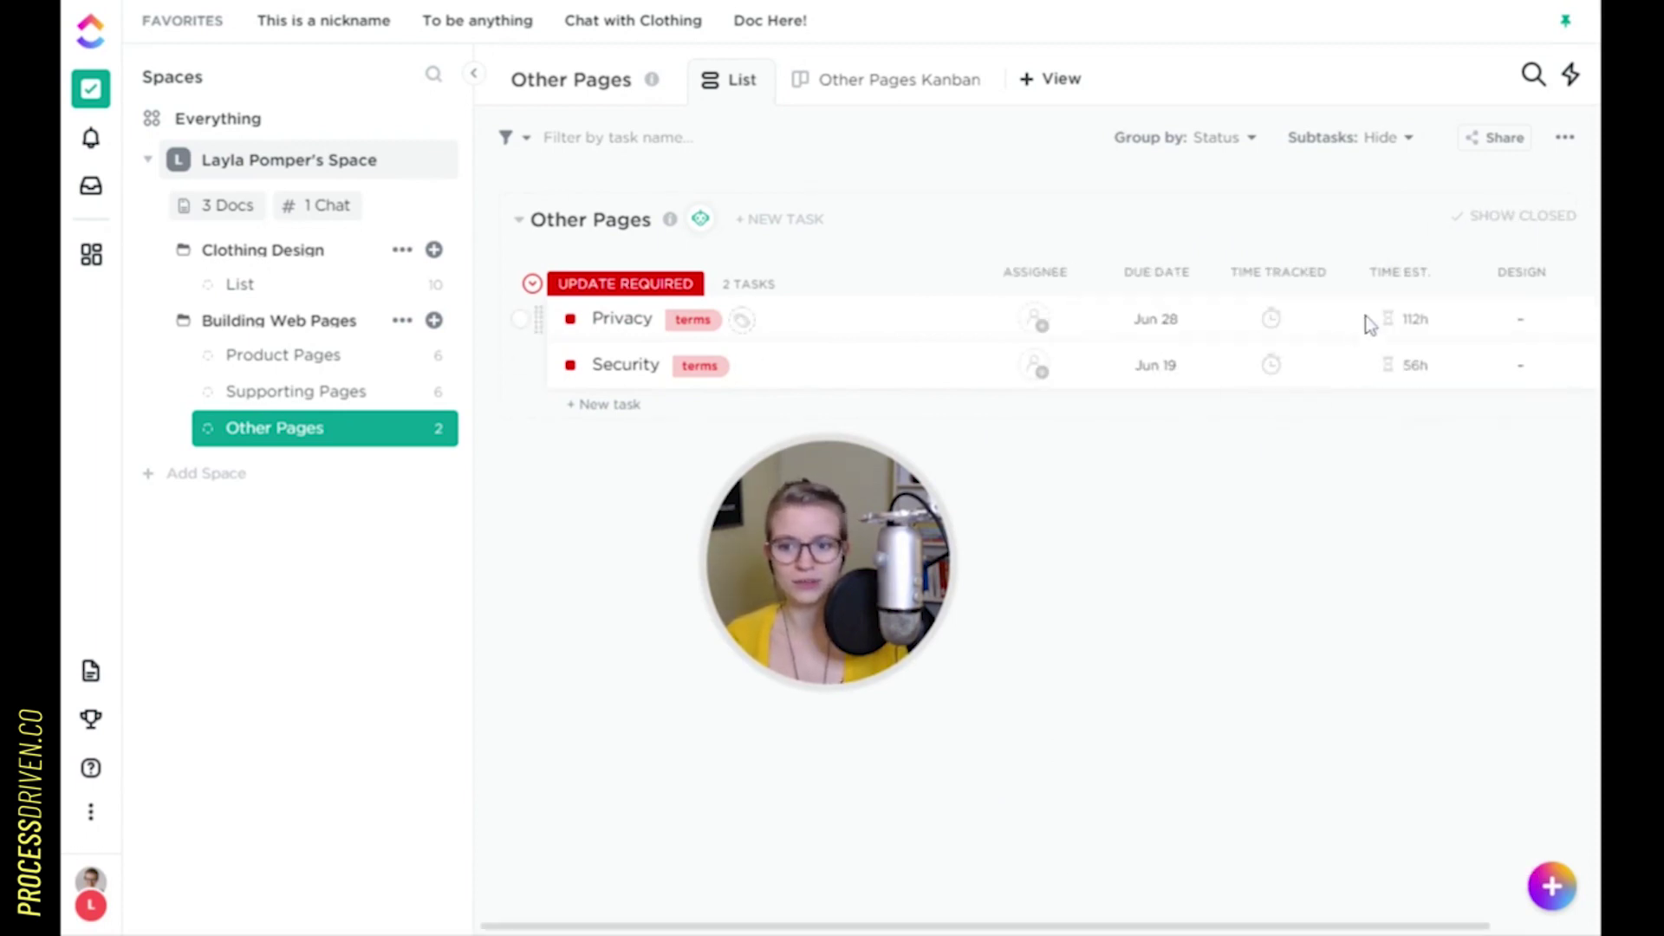
# Check the Privacy task's time tracking option and the workspace's Time Tracking integrations, including the Chrome extension instructions, and return to the list
pyautogui.click(1272, 319)
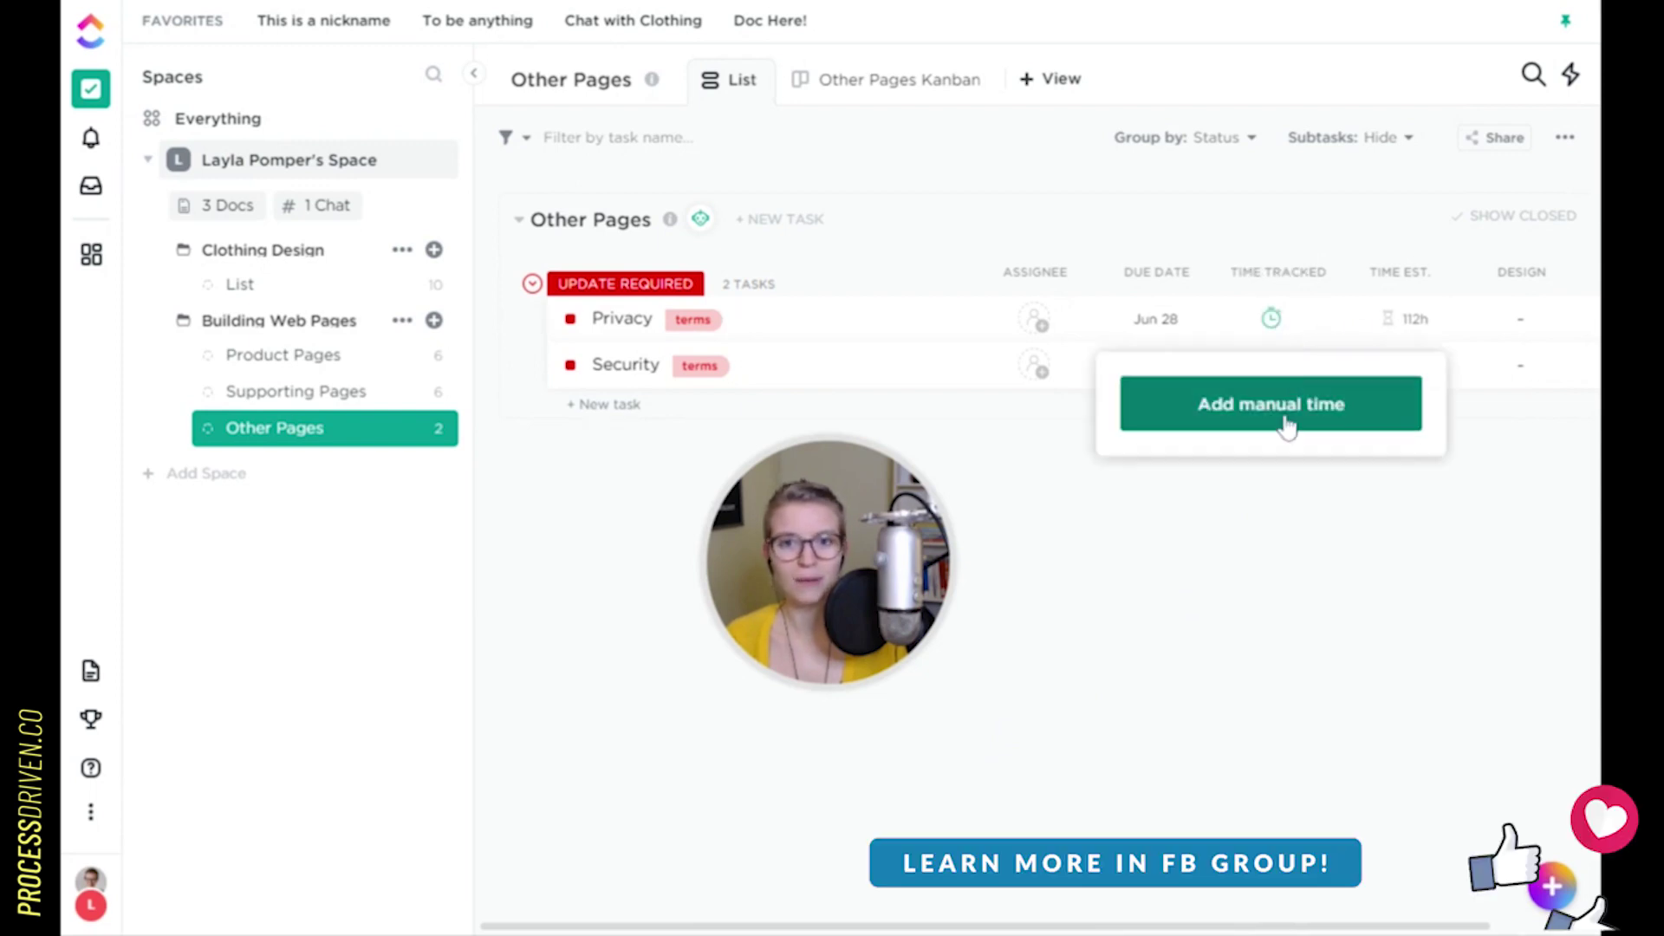
pyautogui.click(1224, 620)
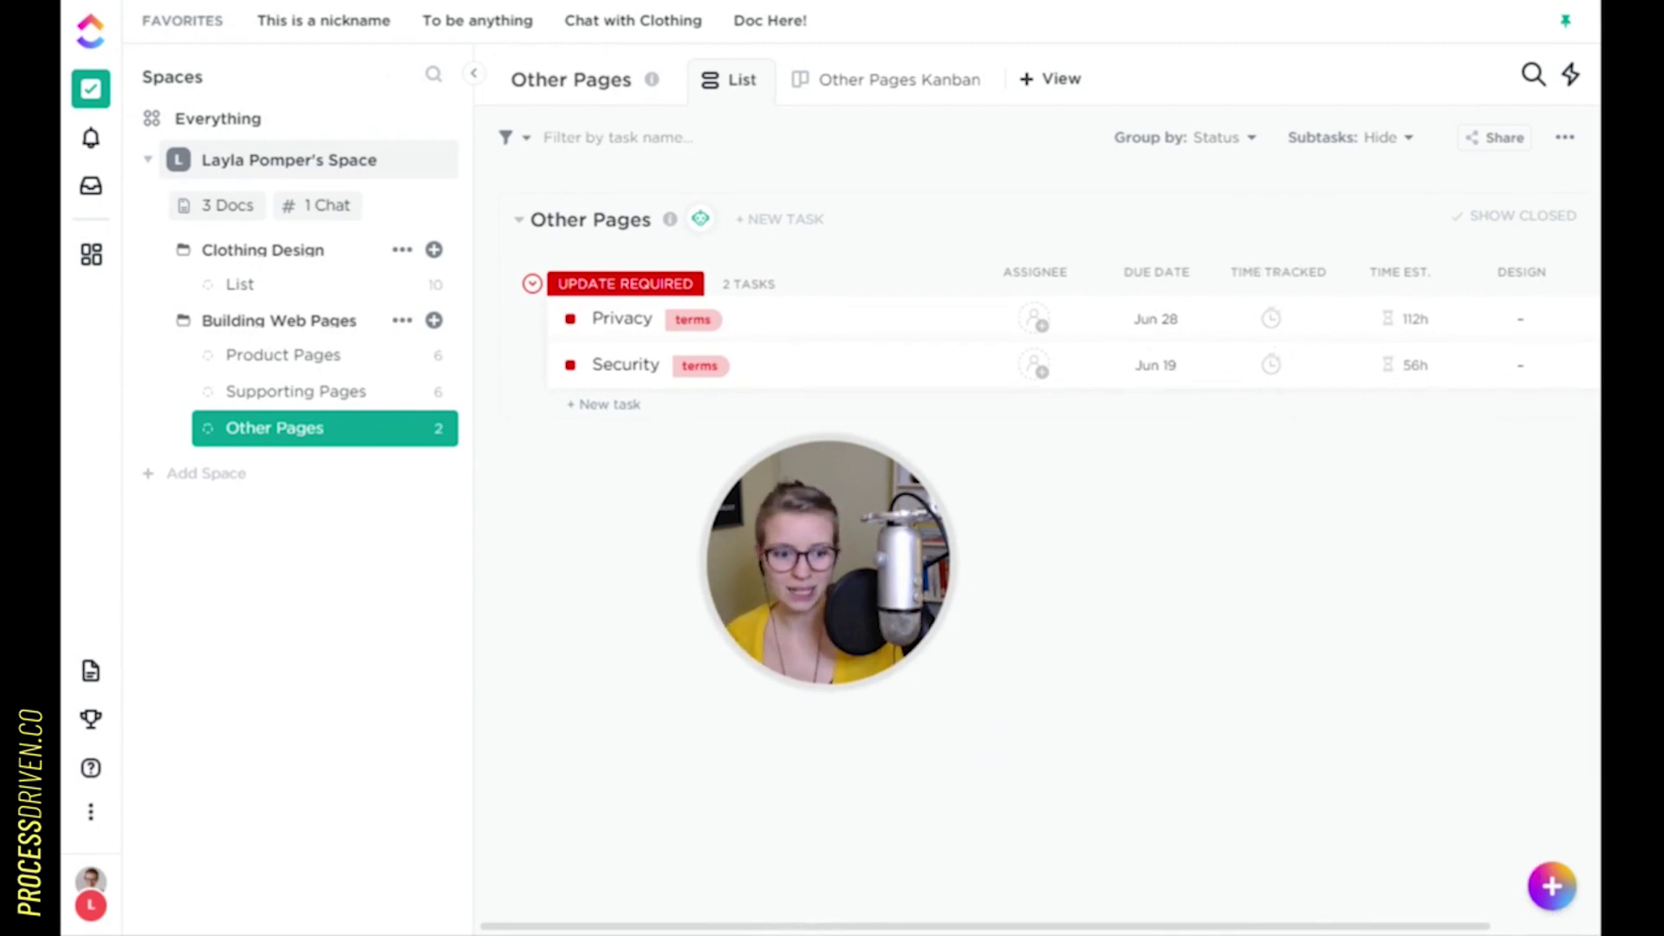
pyautogui.click(91, 893)
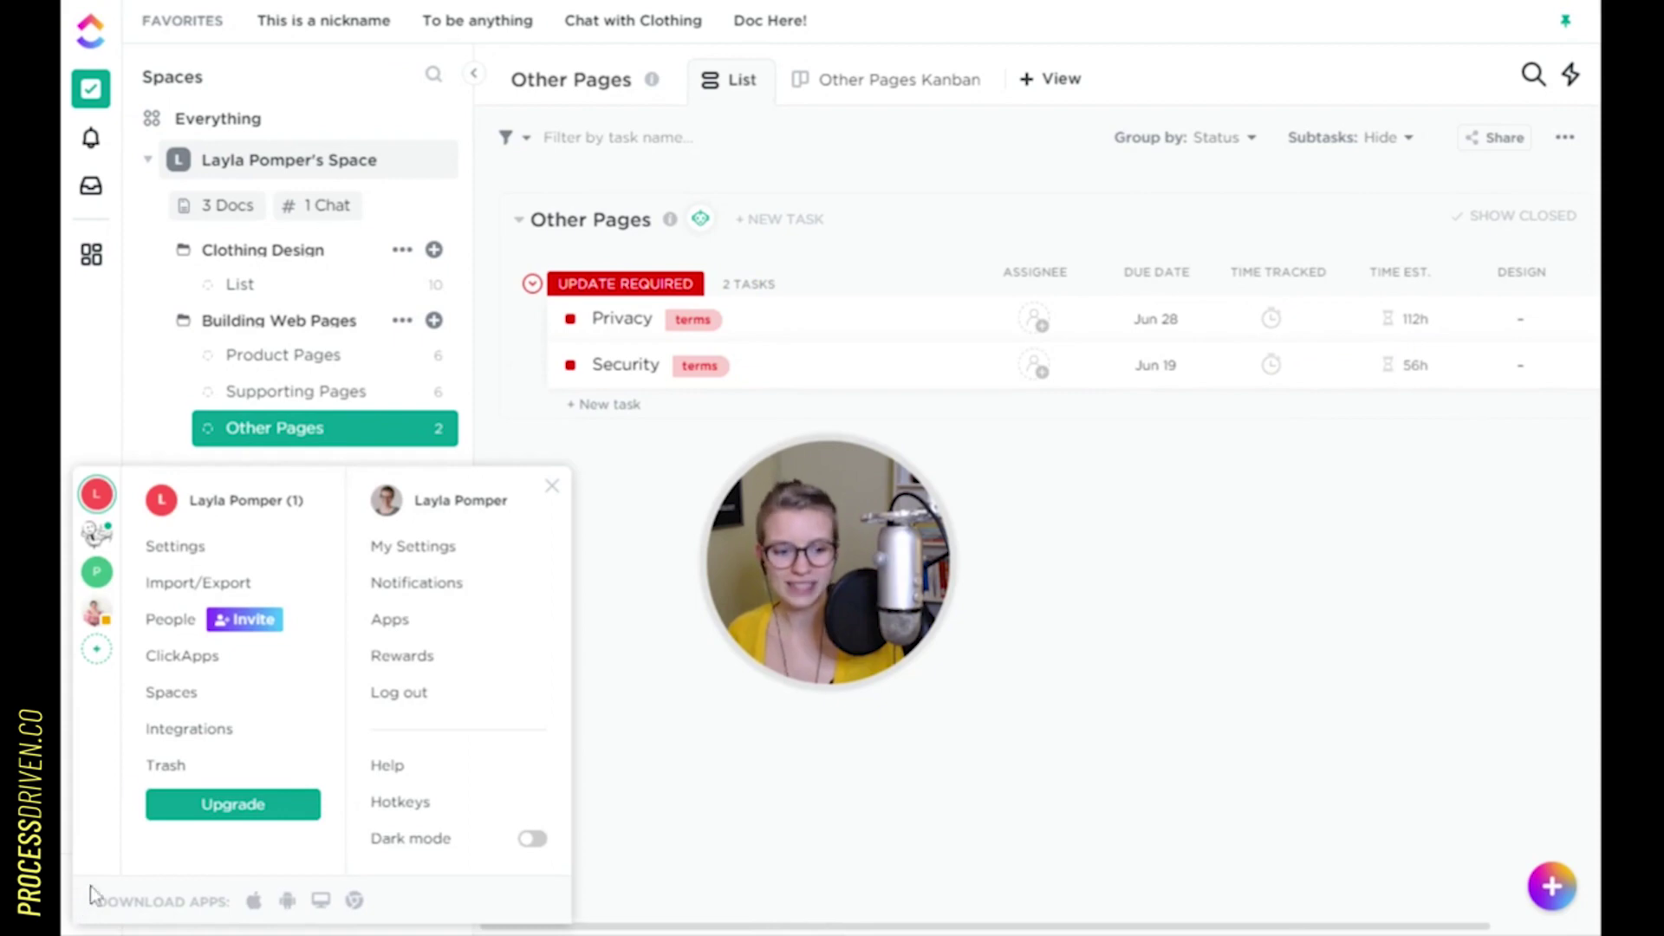
pyautogui.click(213, 739)
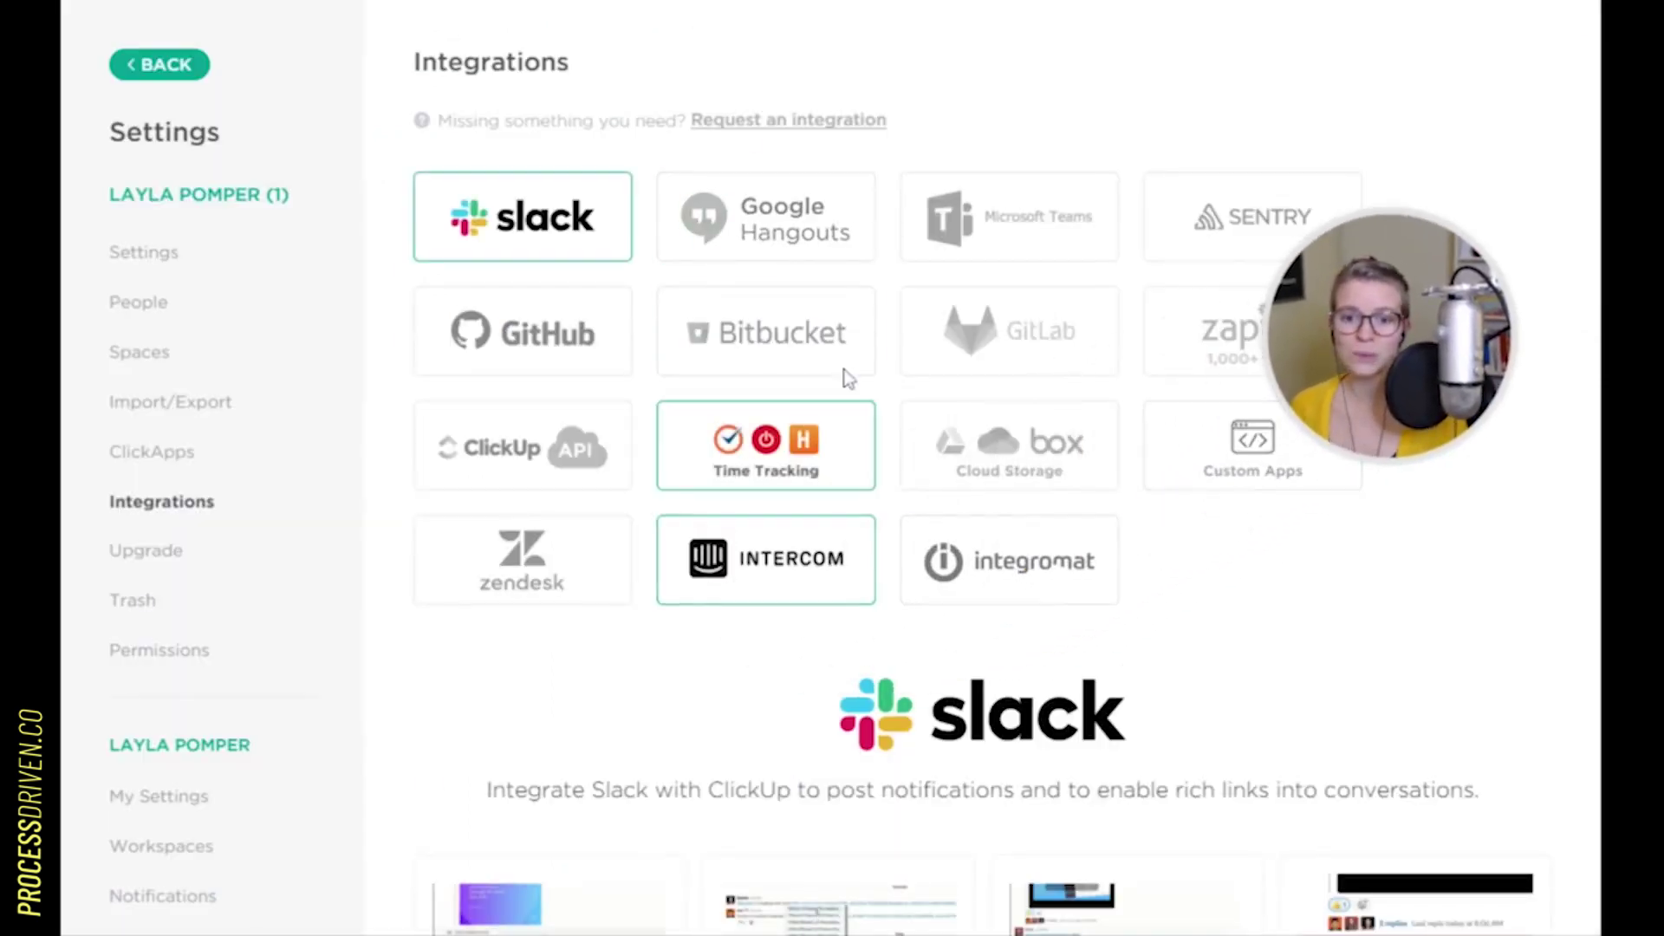
pyautogui.click(753, 459)
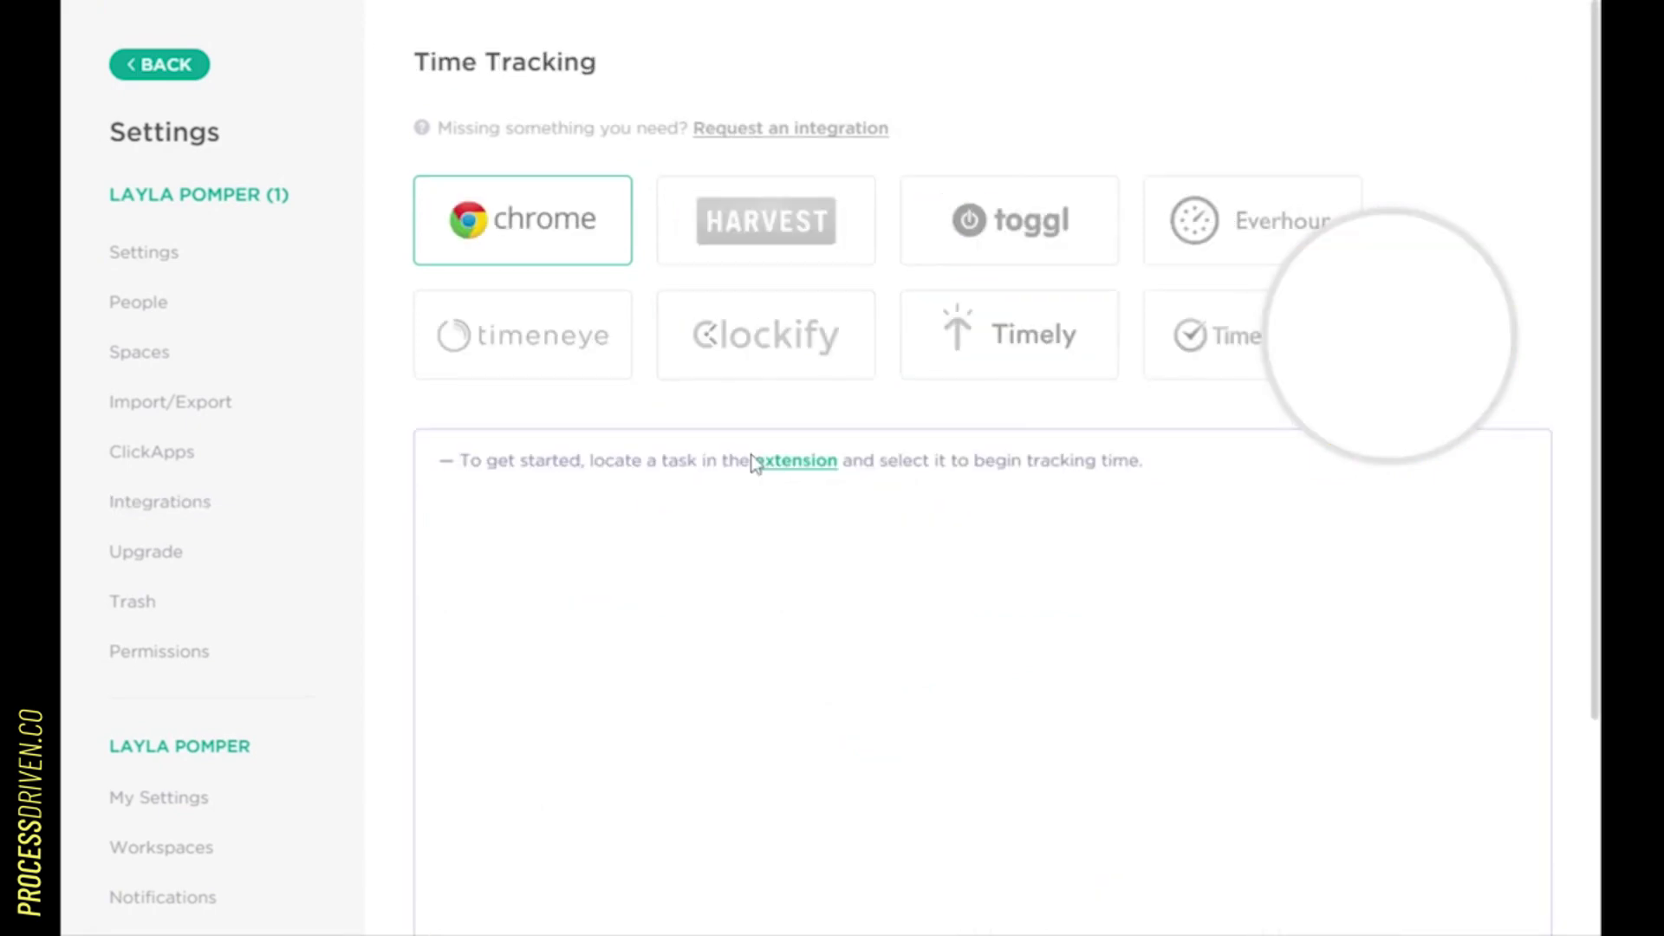
pyautogui.scroll(-3, 770, 502)
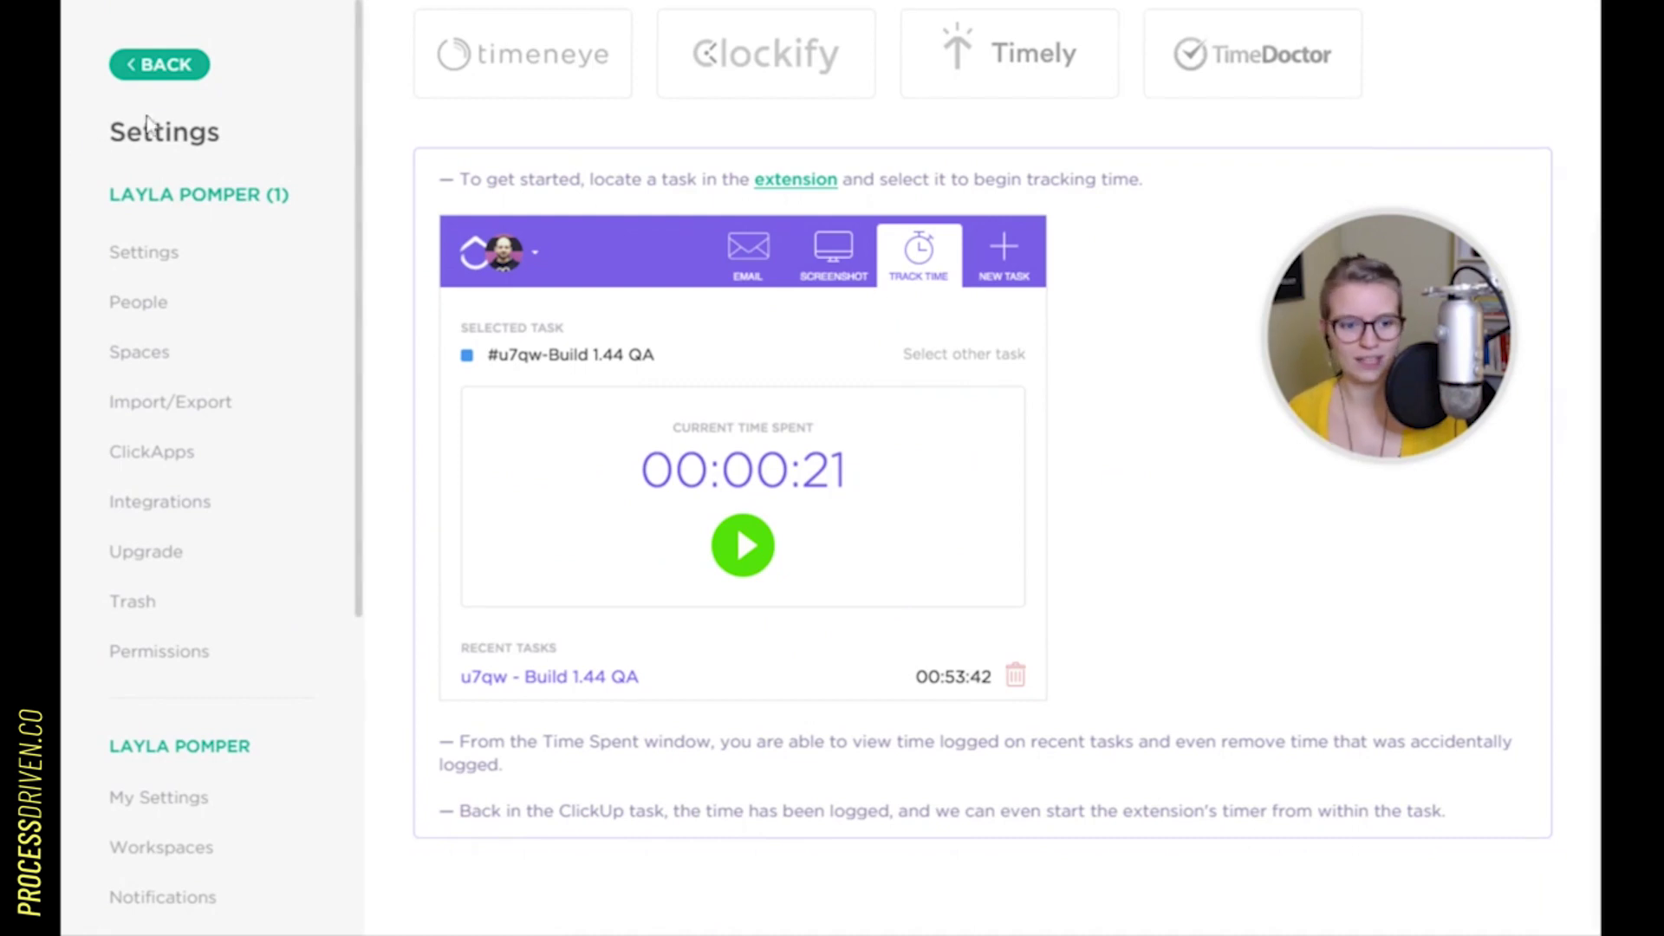
pyautogui.click(181, 71)
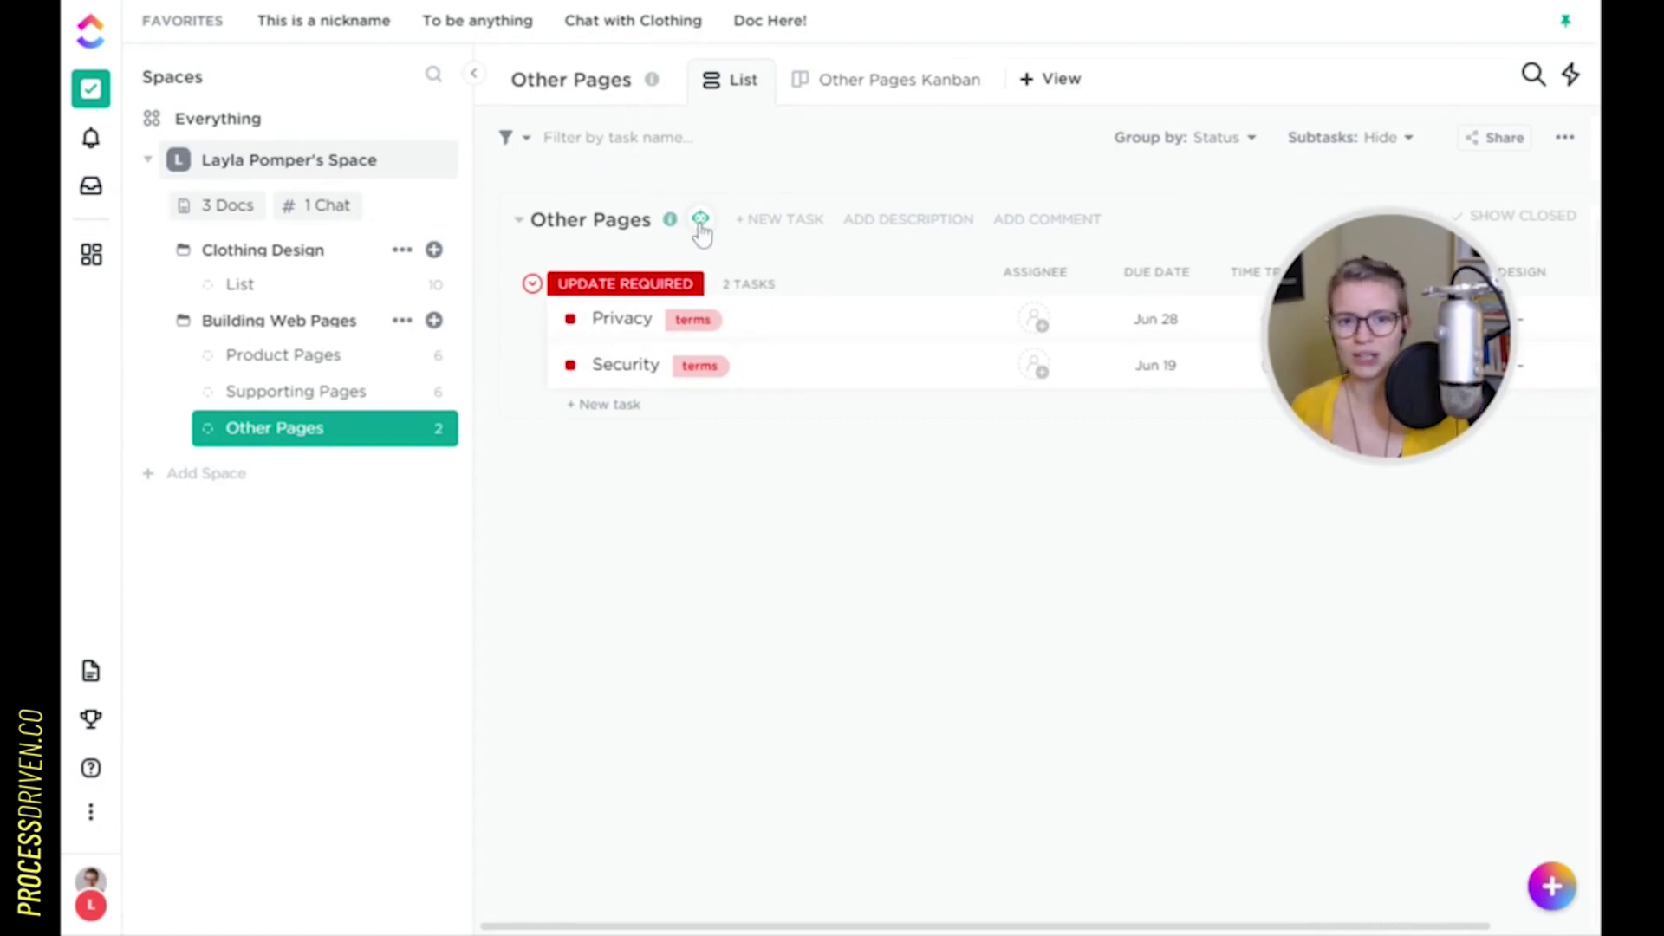
# Add the description "This is pretty cool." to the Other Pages list and close its details
pyautogui.click(671, 222)
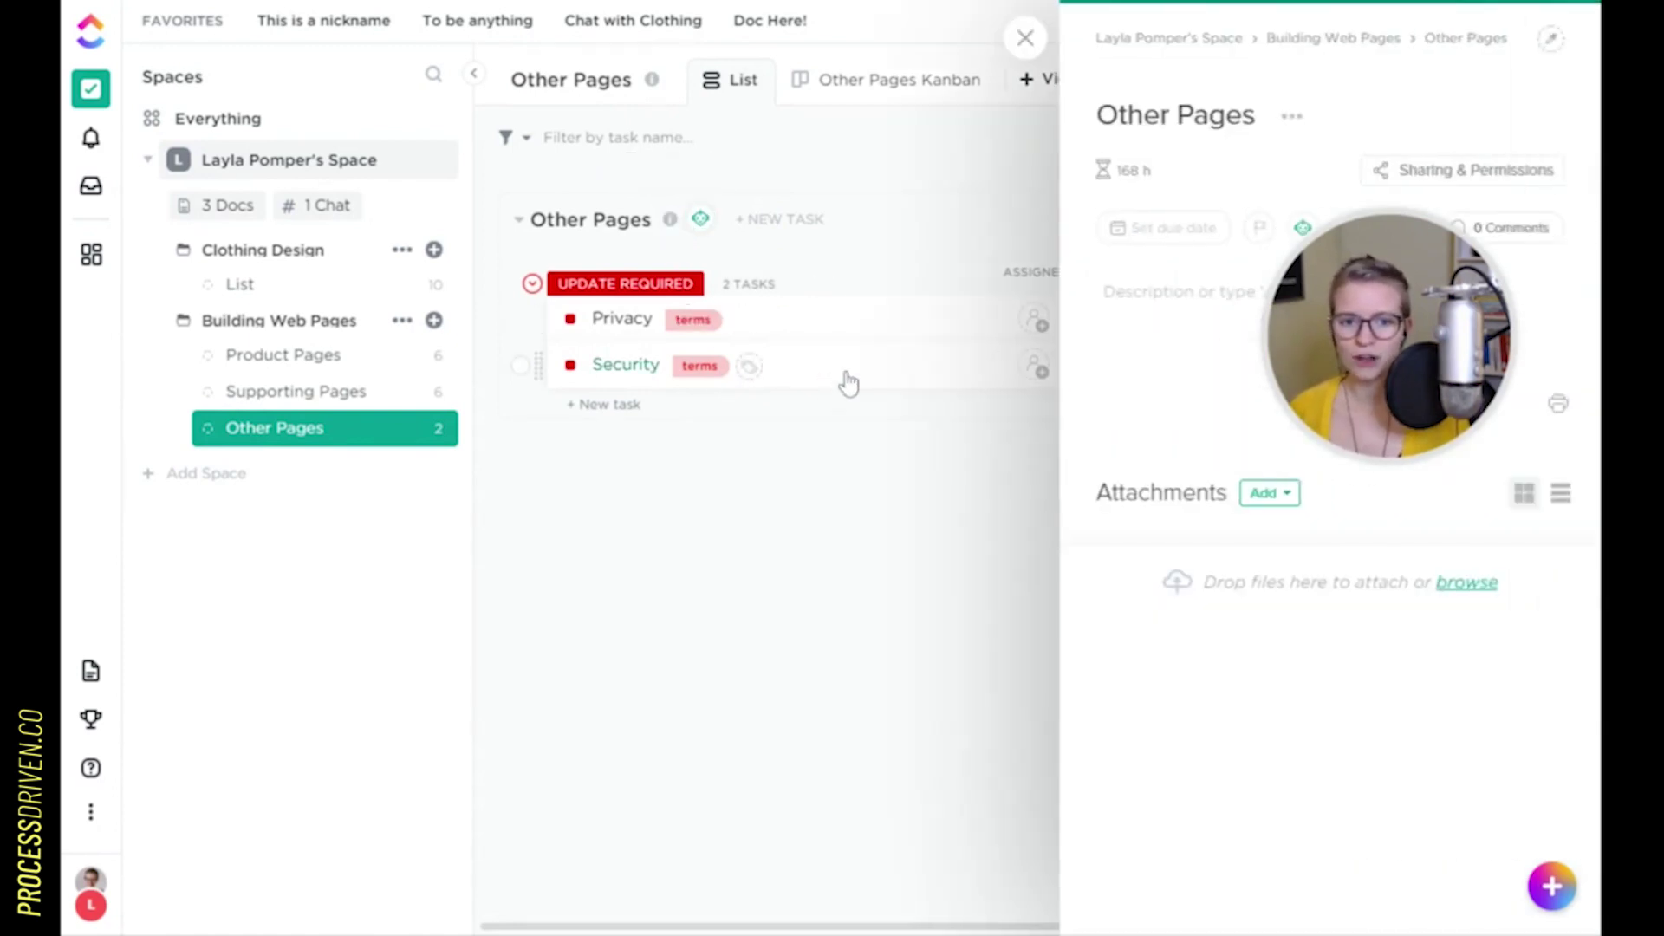
pyautogui.click(1127, 337)
pyautogui.write('This is pretty cool.')
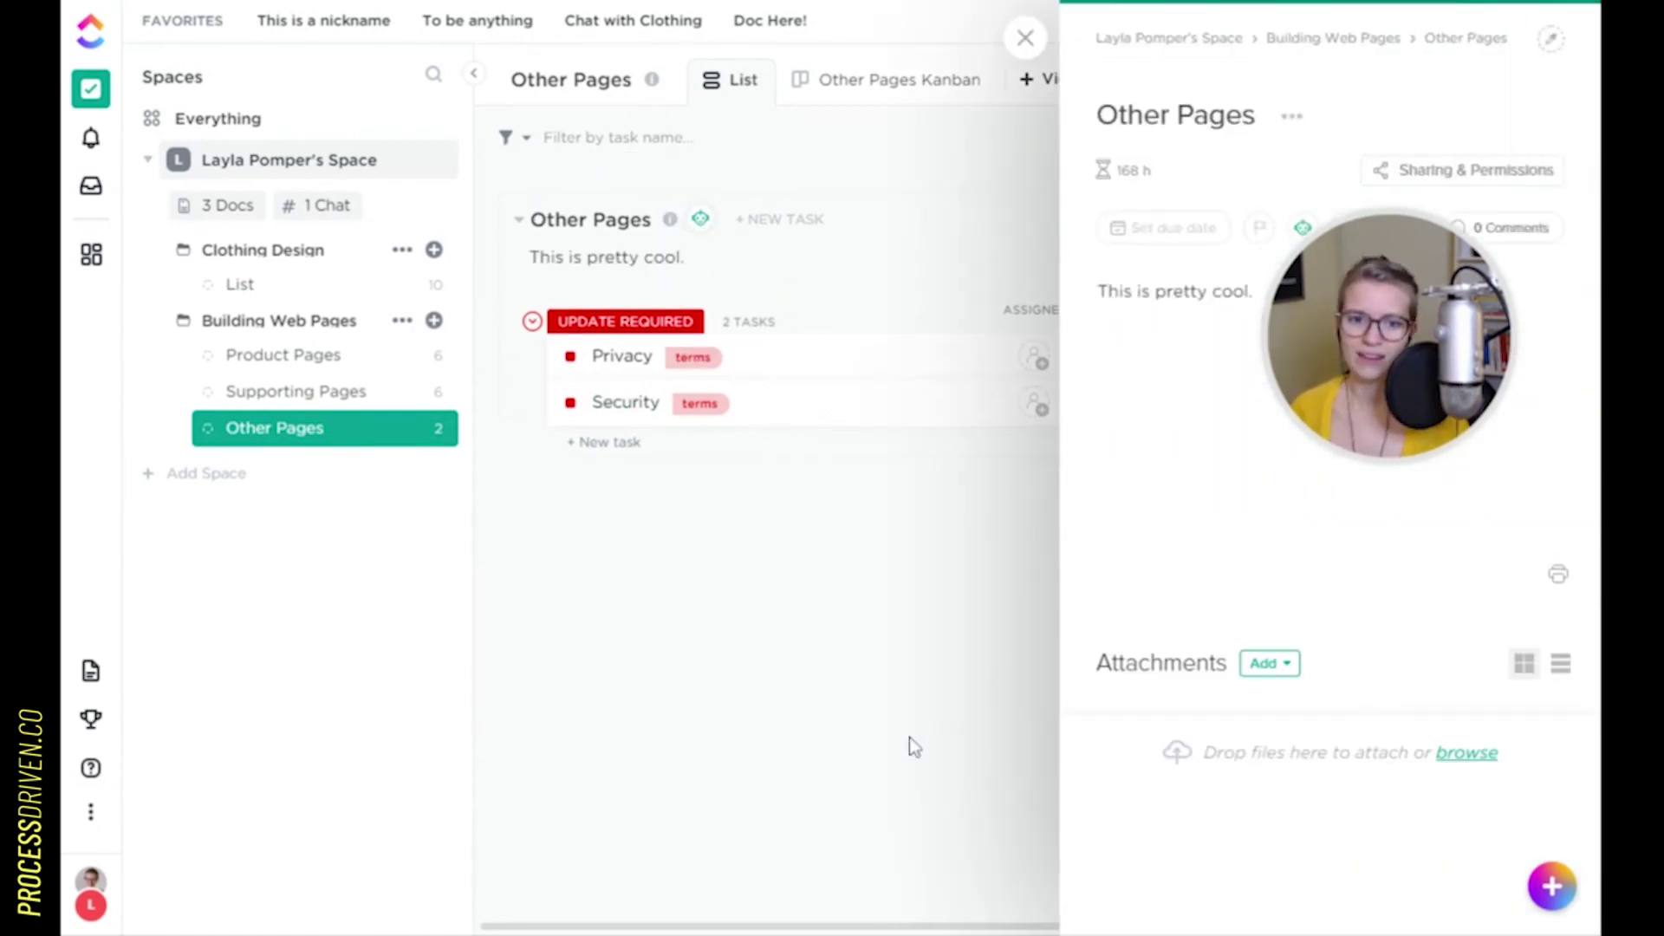
pyautogui.click(1031, 45)
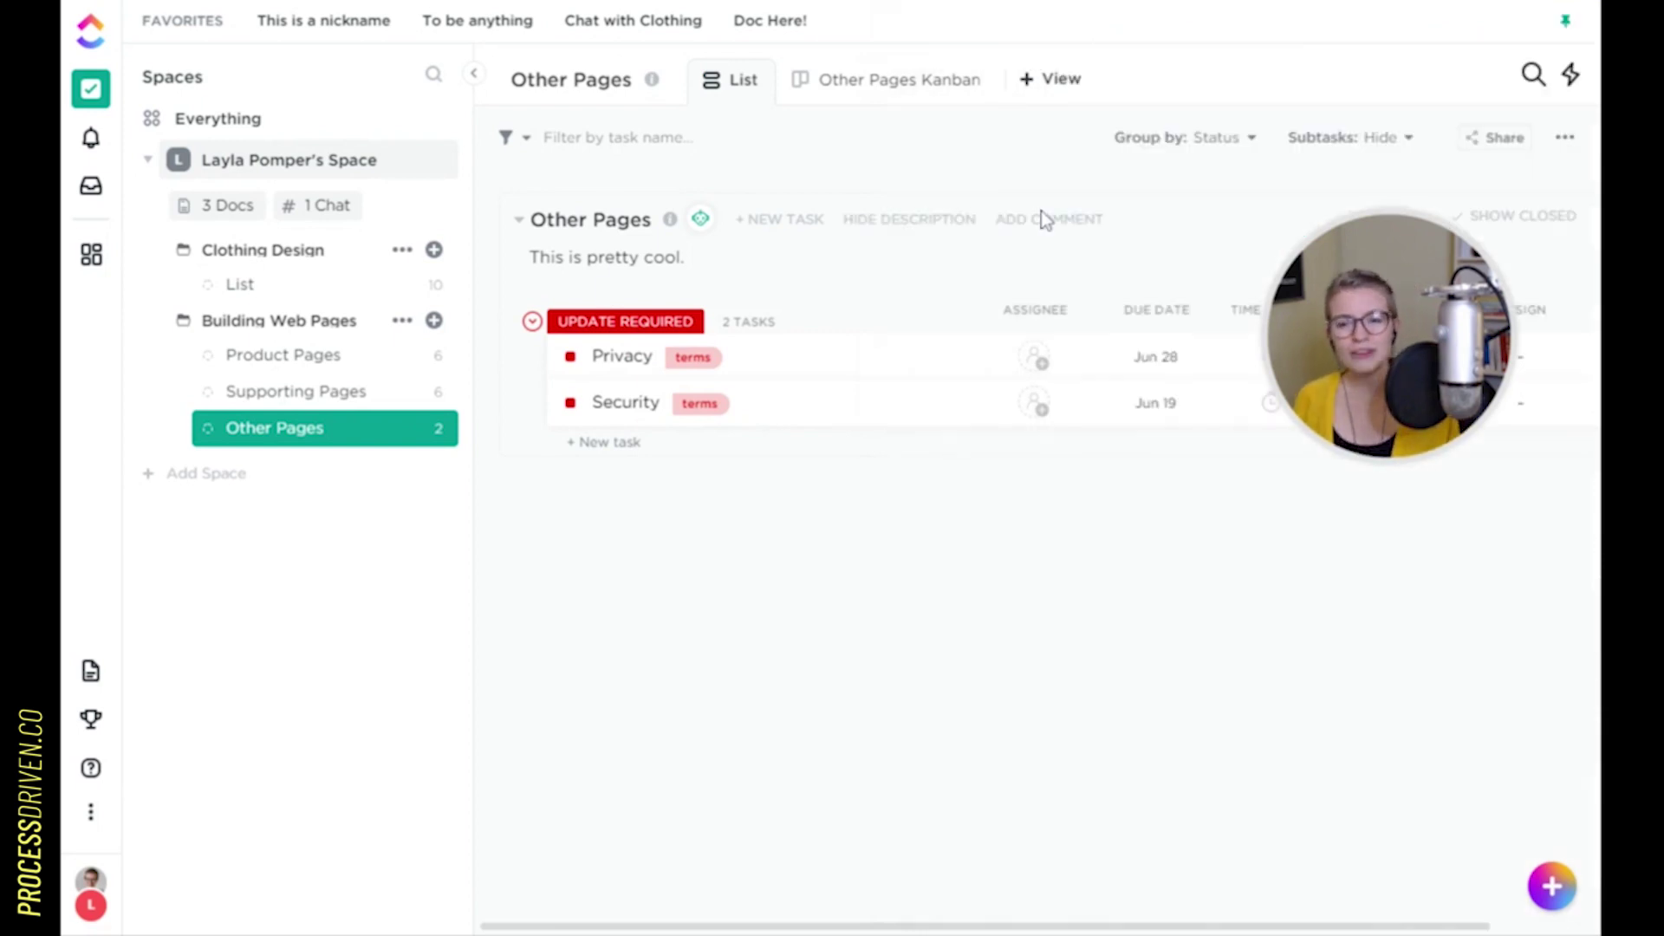